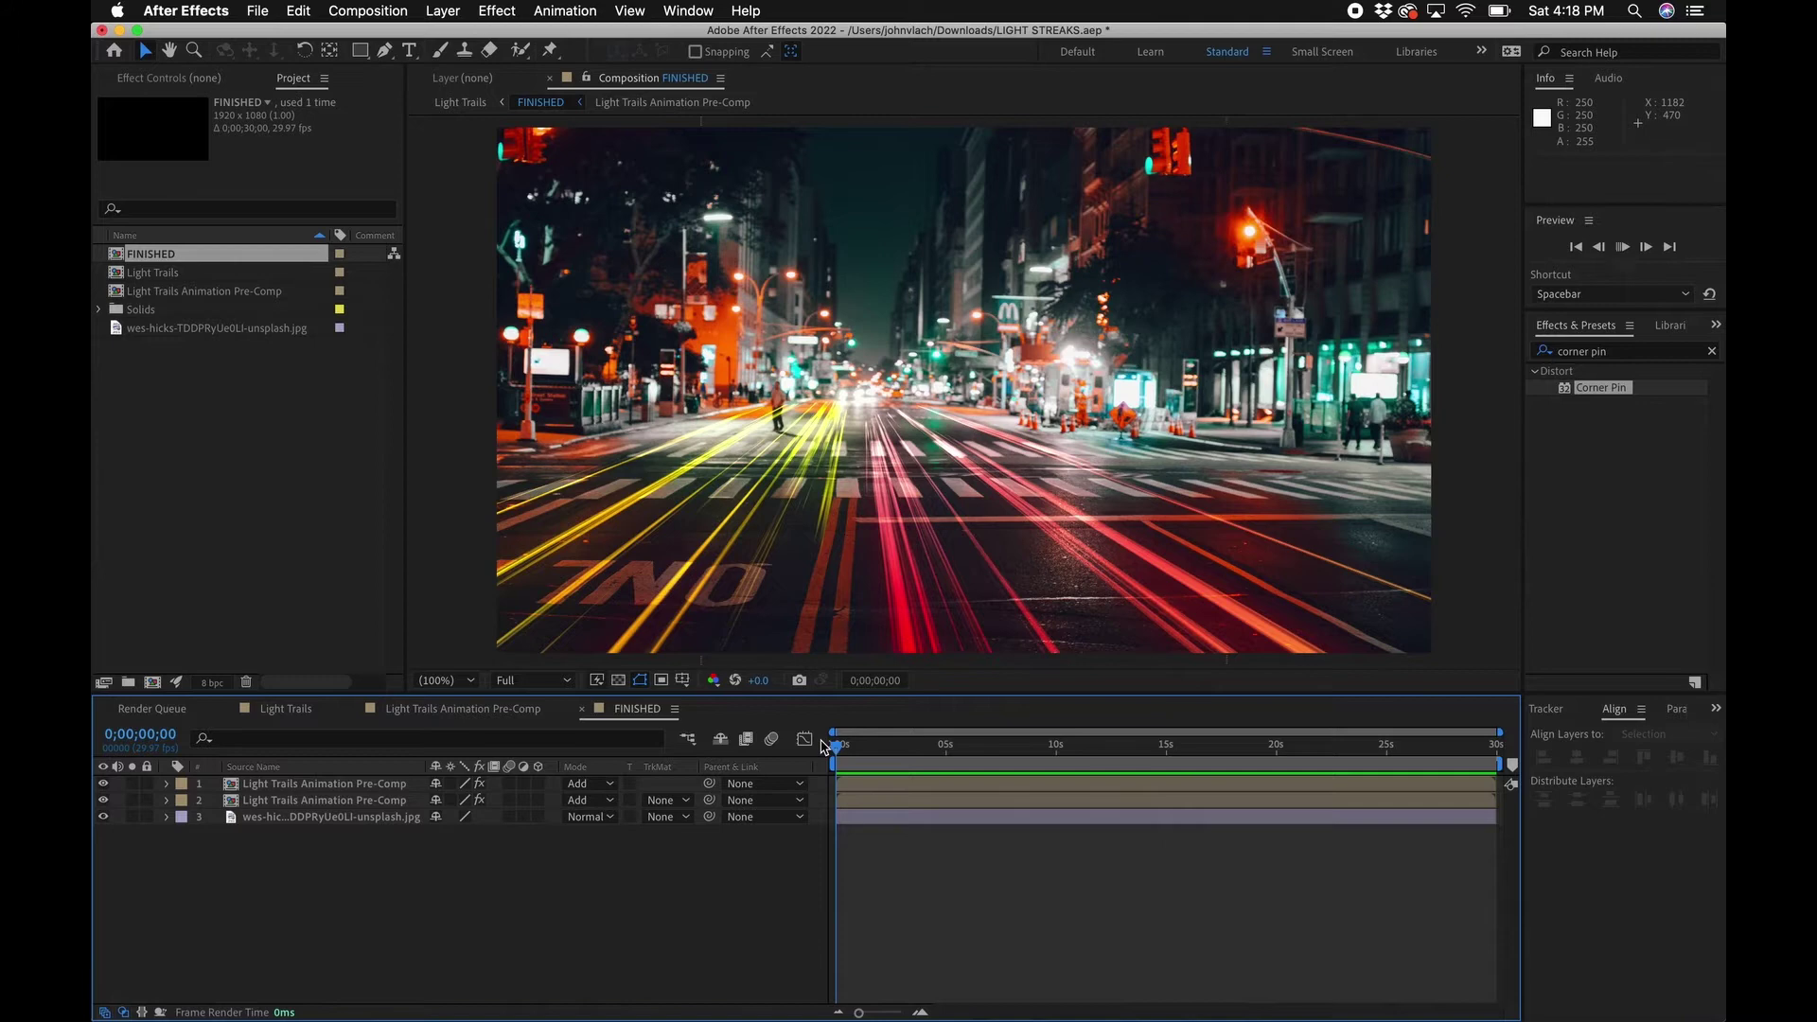
Step: Play a preview of the finished light-streaks composition
{"action": "key", "text": "space"}
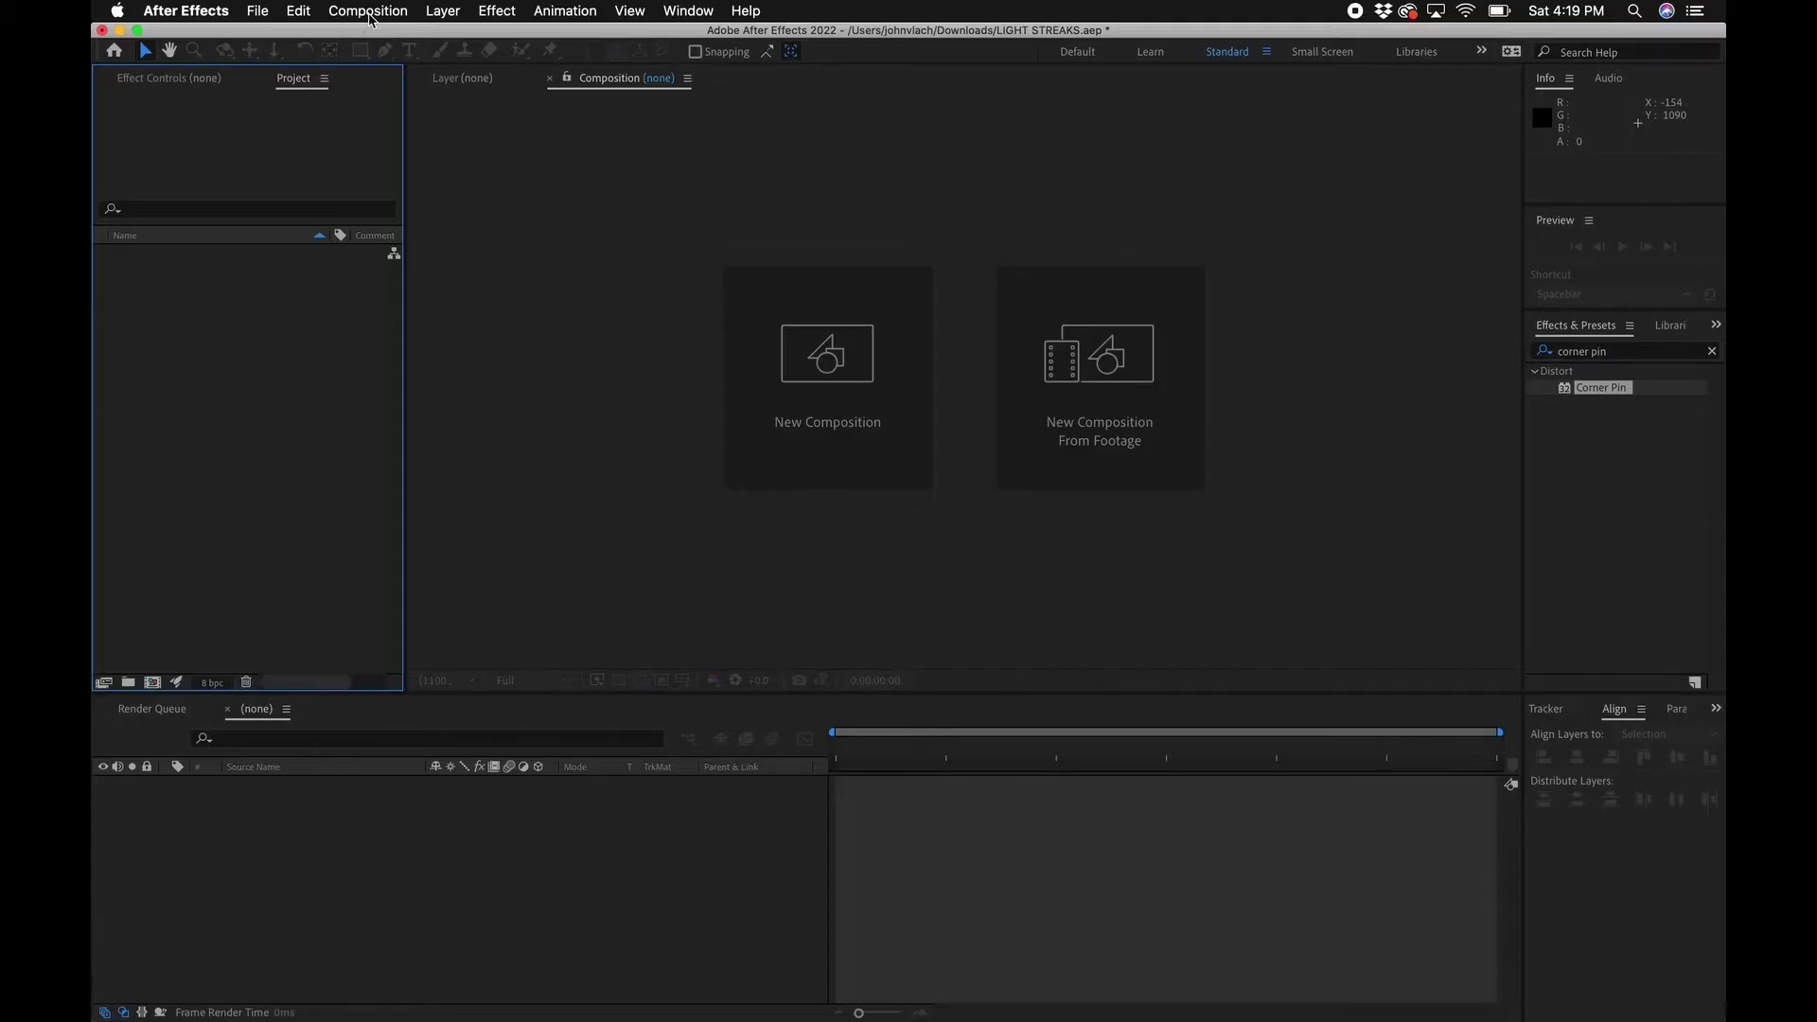
Step: Create a new 1920×1080 composition named Light Trails
{"action": "left_click", "coordinate": [369, 12]}
{"action": "left_click", "coordinate": [379, 36]}
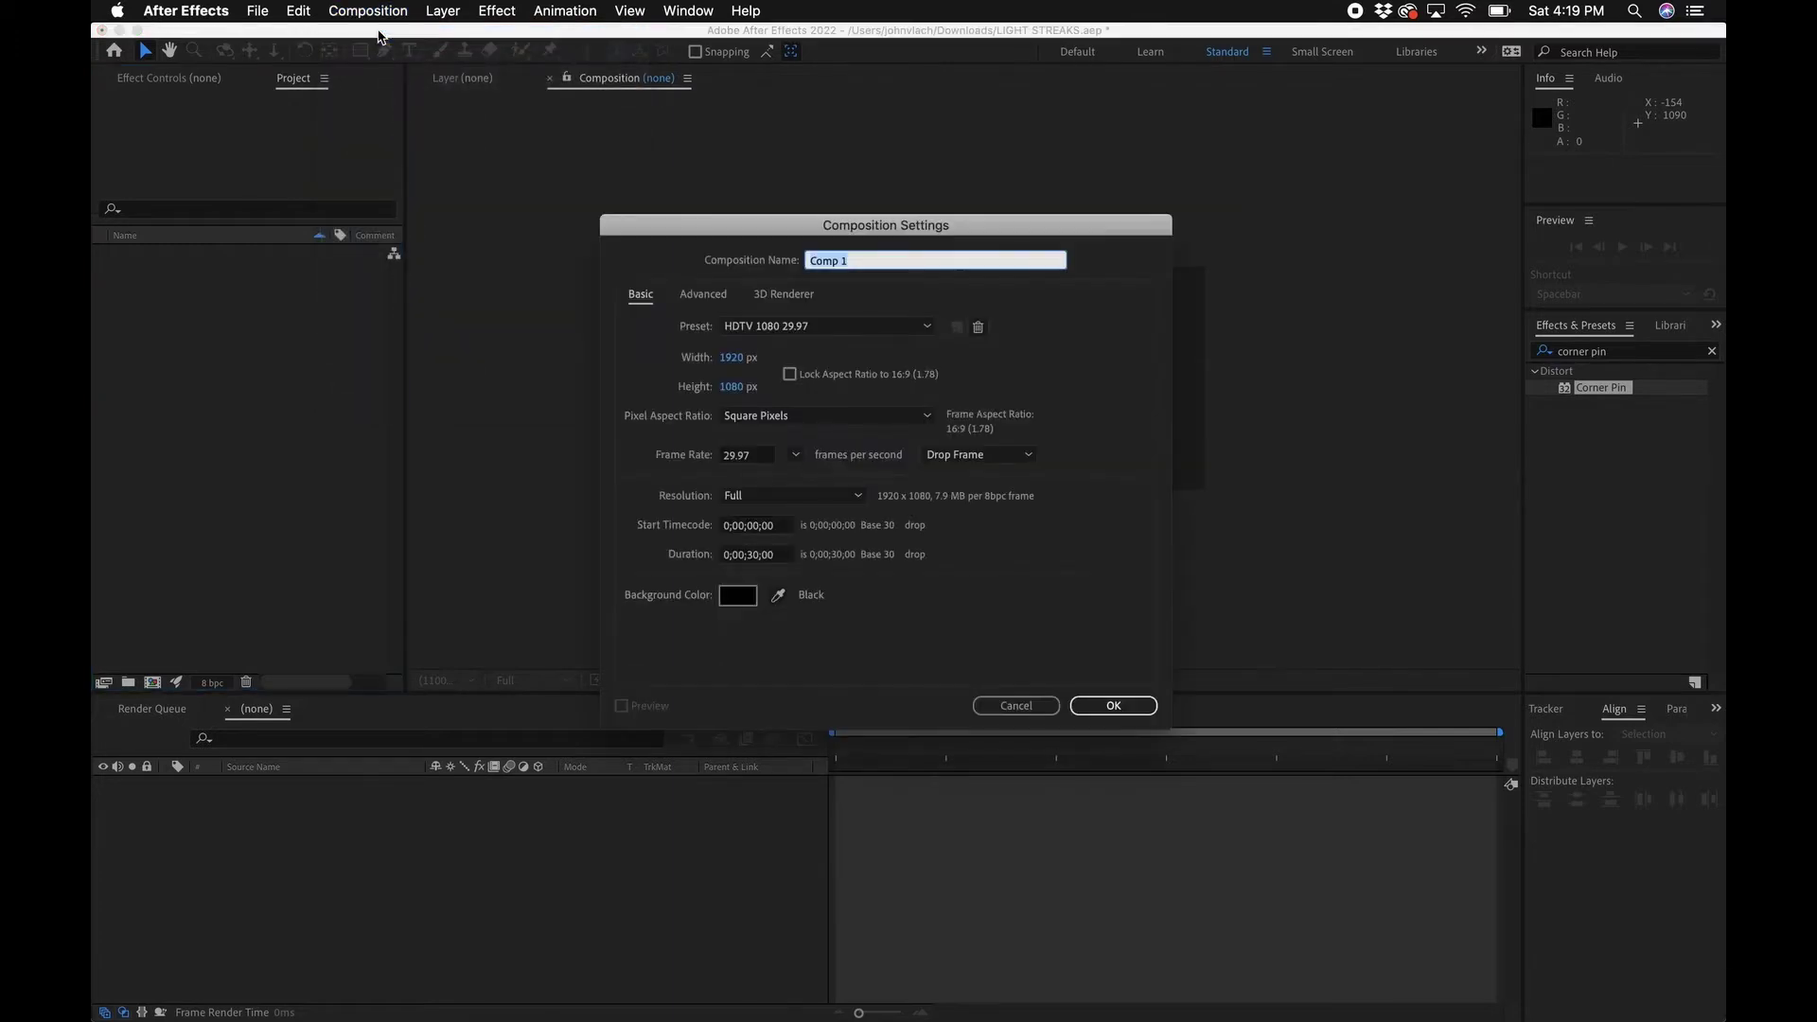
{"action": "type", "text": "Light Trails"}
{"action": "left_click", "coordinate": [1120, 708]}
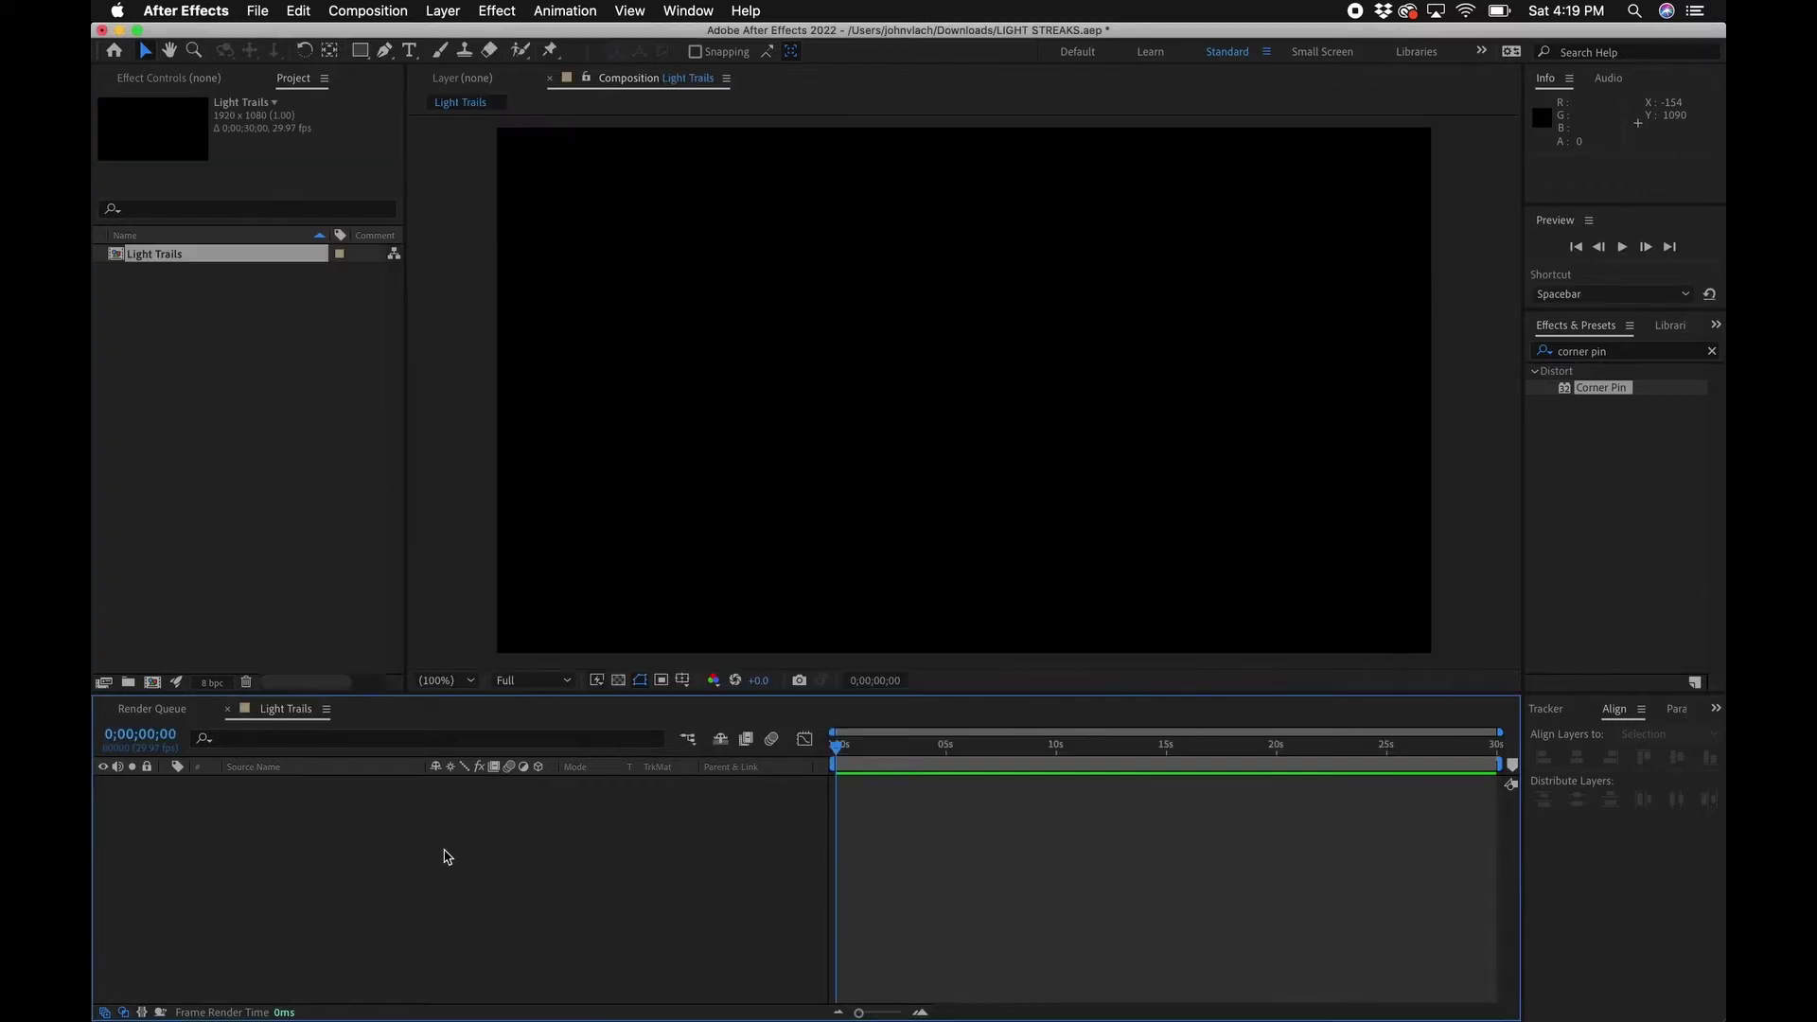
Step: Add a full-frame gray solid layer named Light Trails and clear the effects search
{"action": "left_click", "coordinate": [442, 10]}
{"action": "mouse_move", "coordinate": [473, 37]}
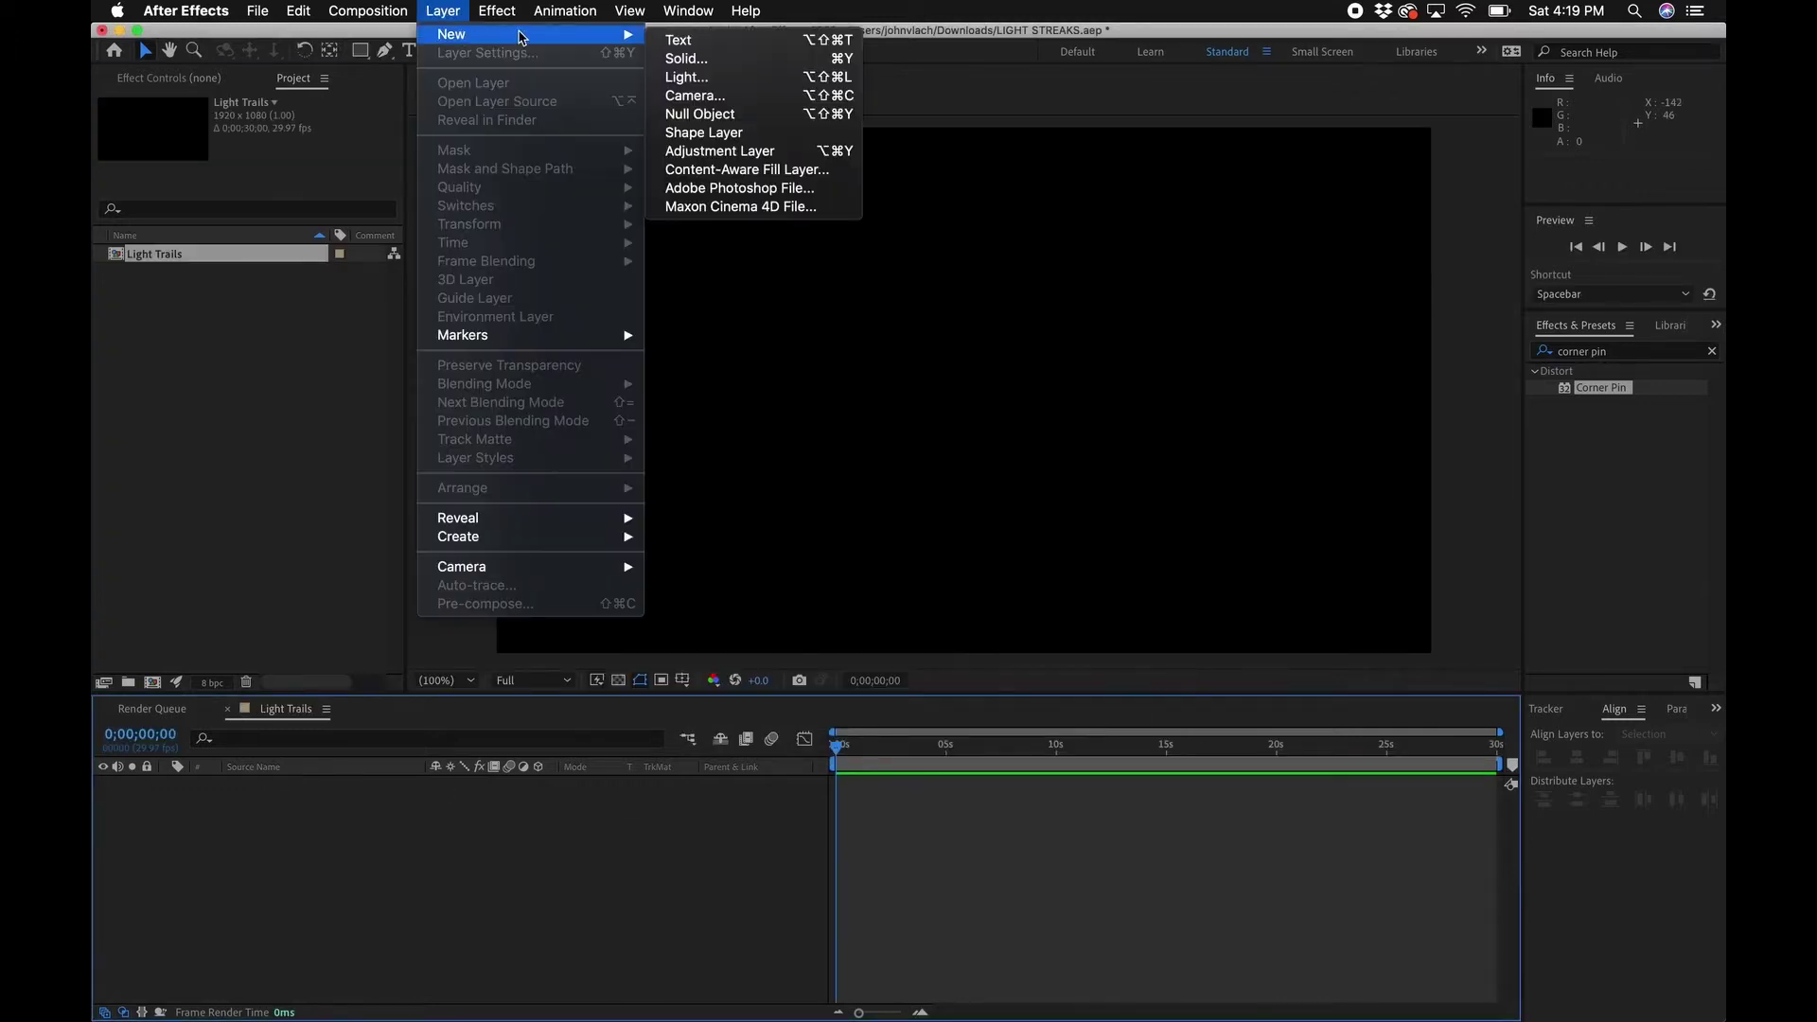
{"action": "left_click", "coordinate": [696, 60]}
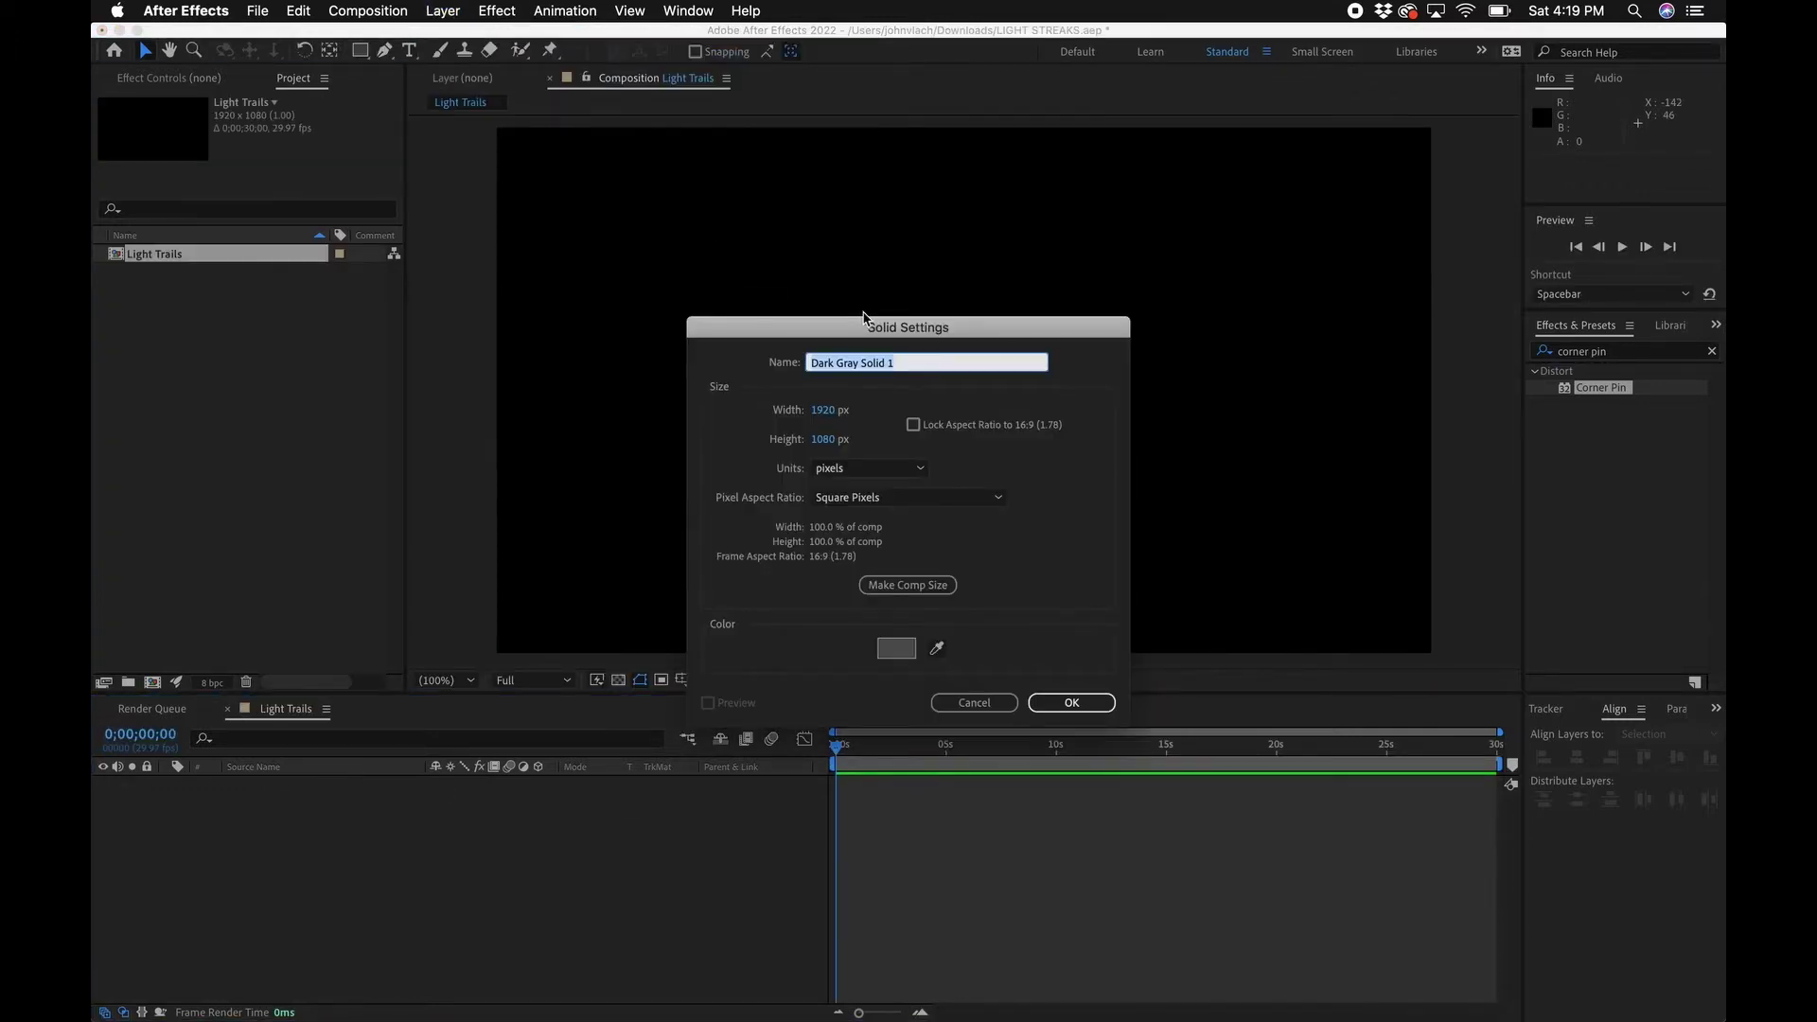
{"action": "type", "text": "L"}
{"action": "left_click", "coordinate": [1072, 702]}
{"action": "left_click", "coordinate": [1712, 352]}
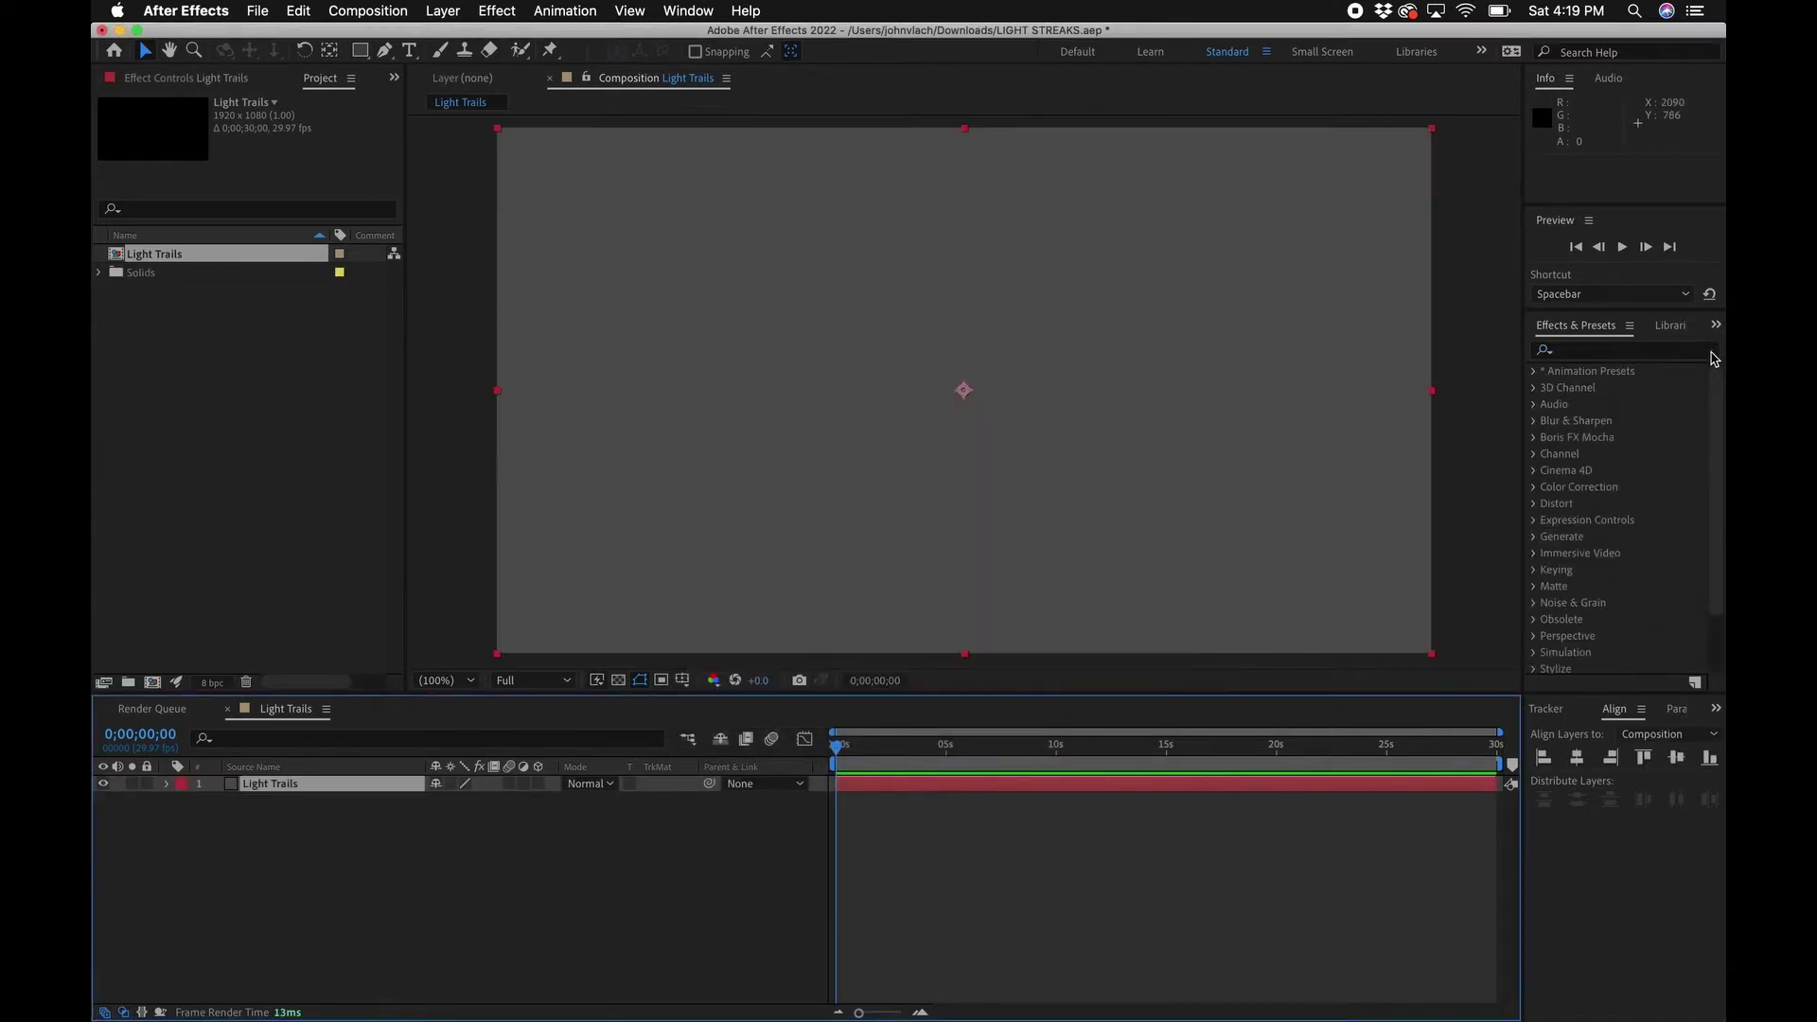
Step: Find Fractal Noise with 'frac' and apply it to the Light Trails solid
{"action": "left_click", "coordinate": [1670, 352]}
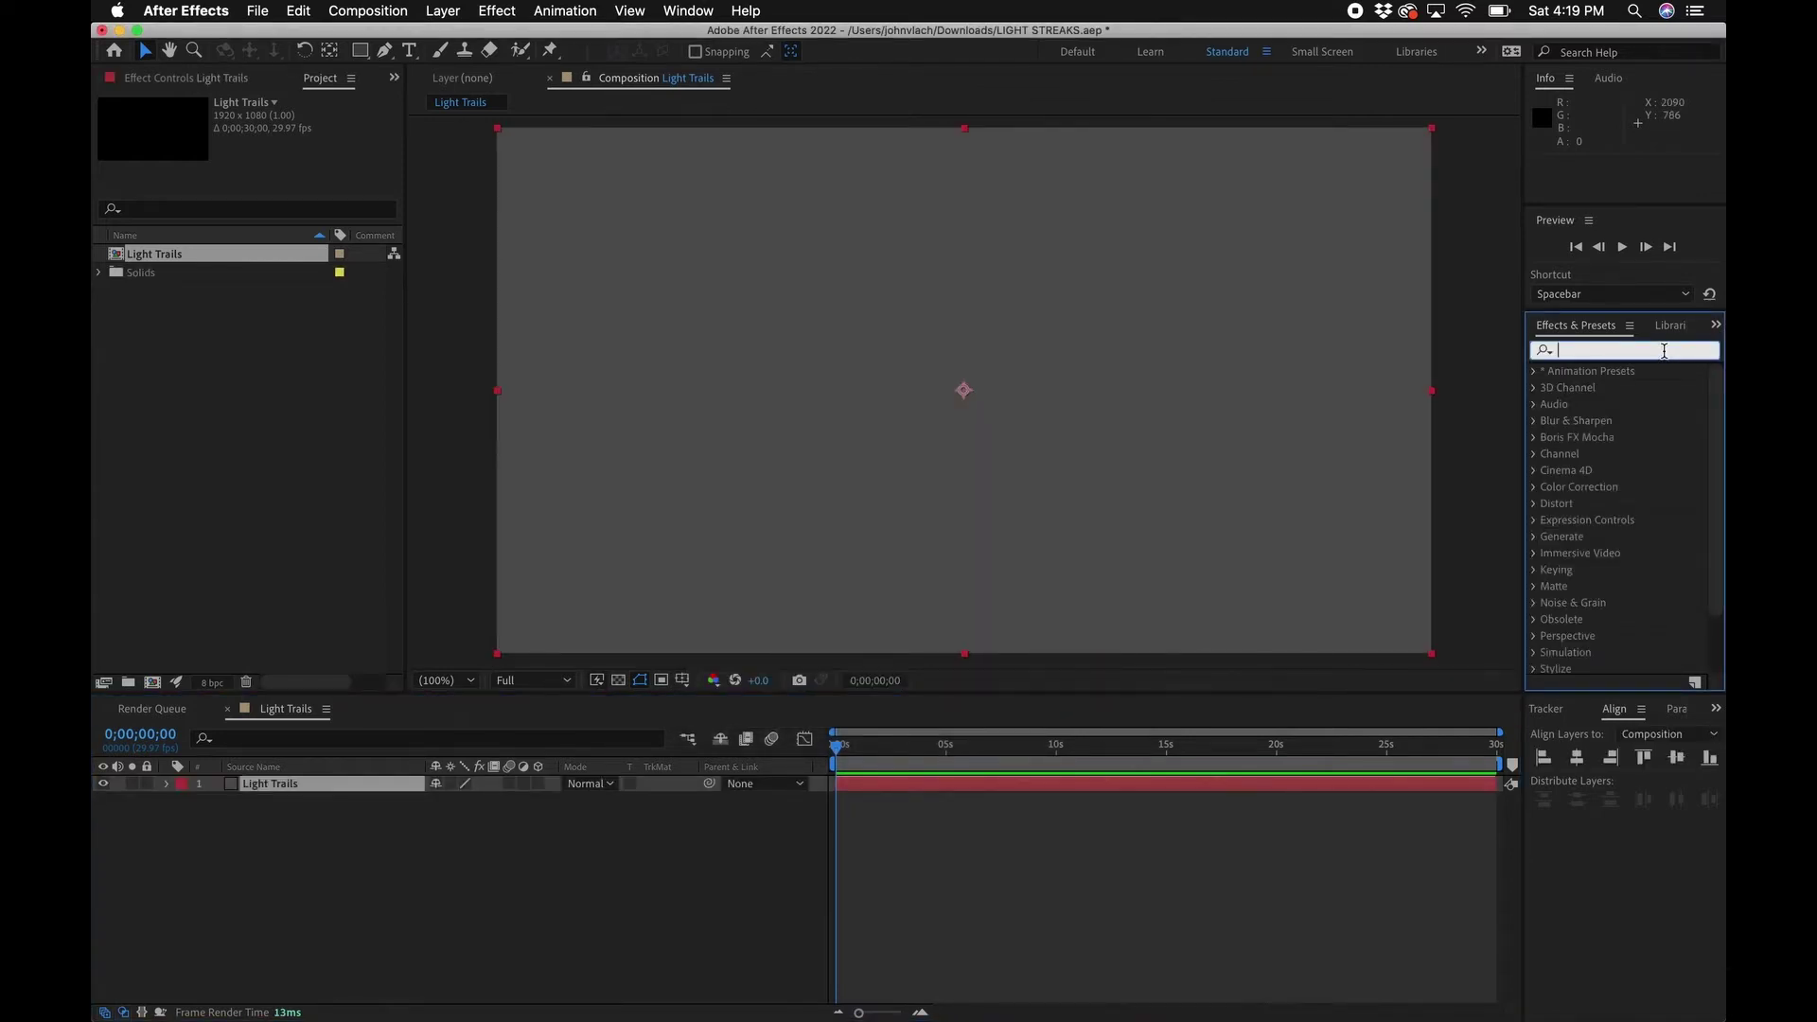
{"action": "type", "text": "frac"}
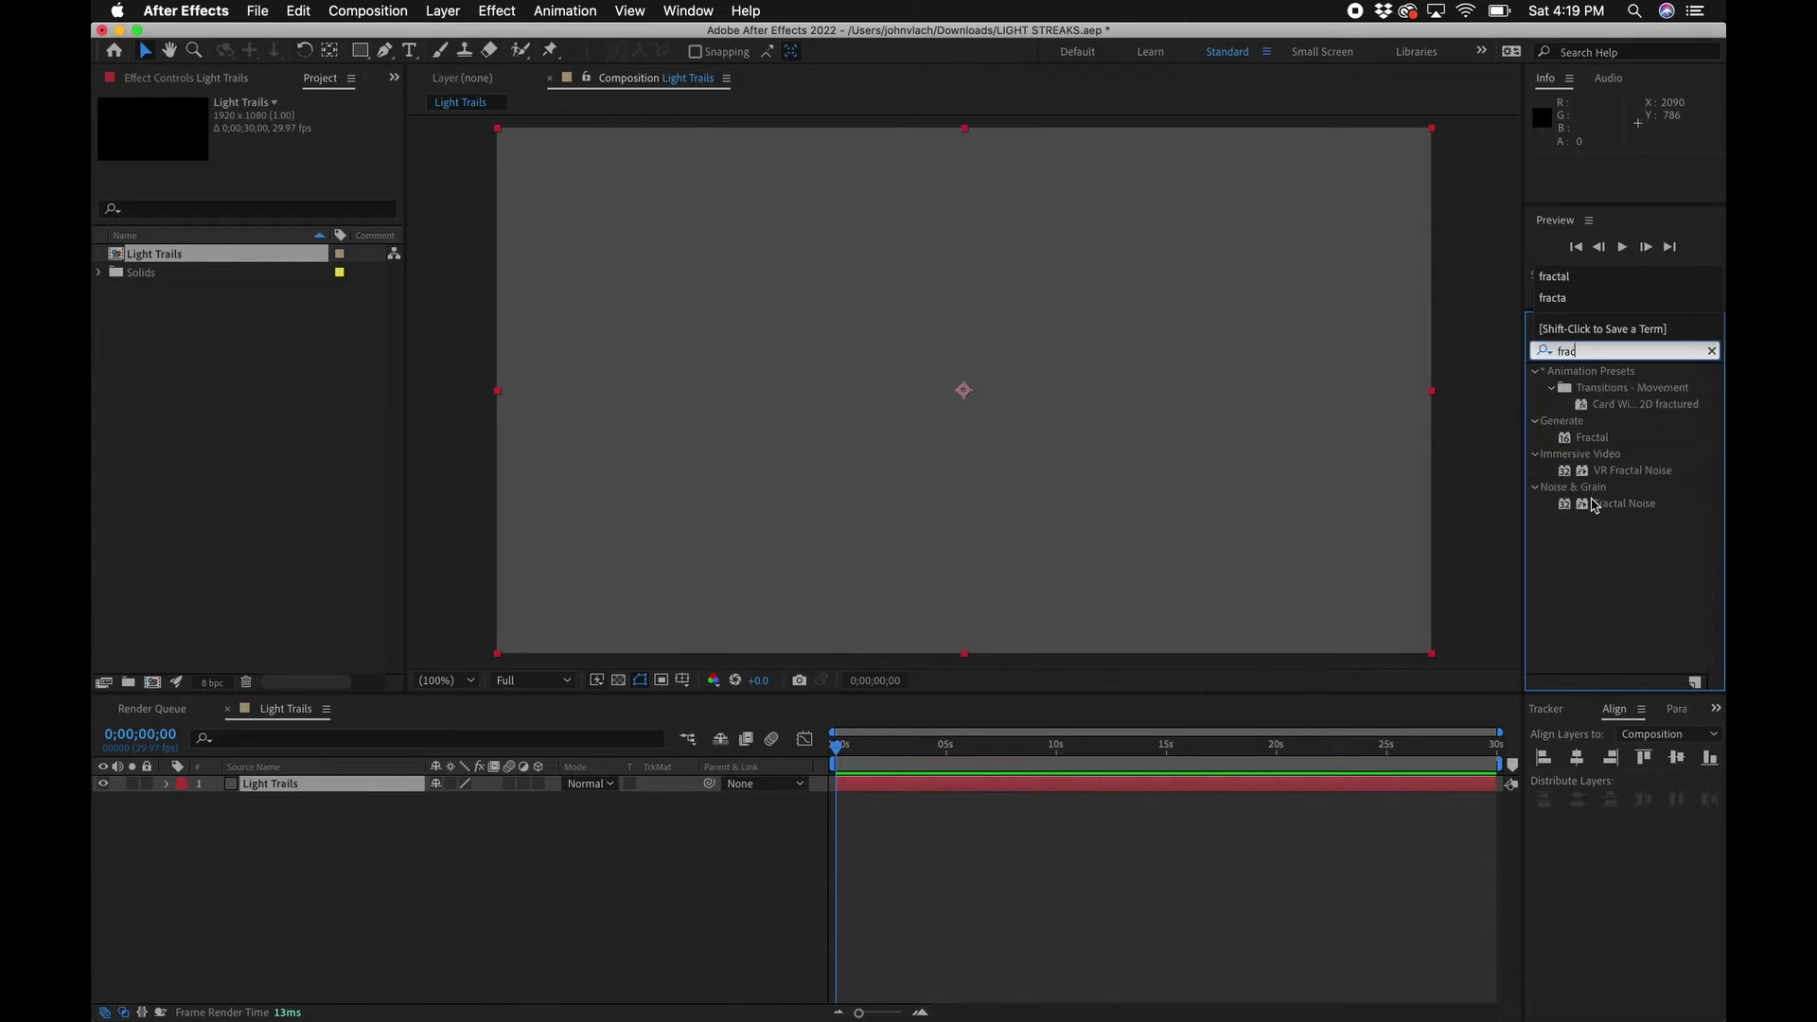
{"action": "left_click_drag", "start_coordinate": [1594, 508], "coordinate": [928, 427]}
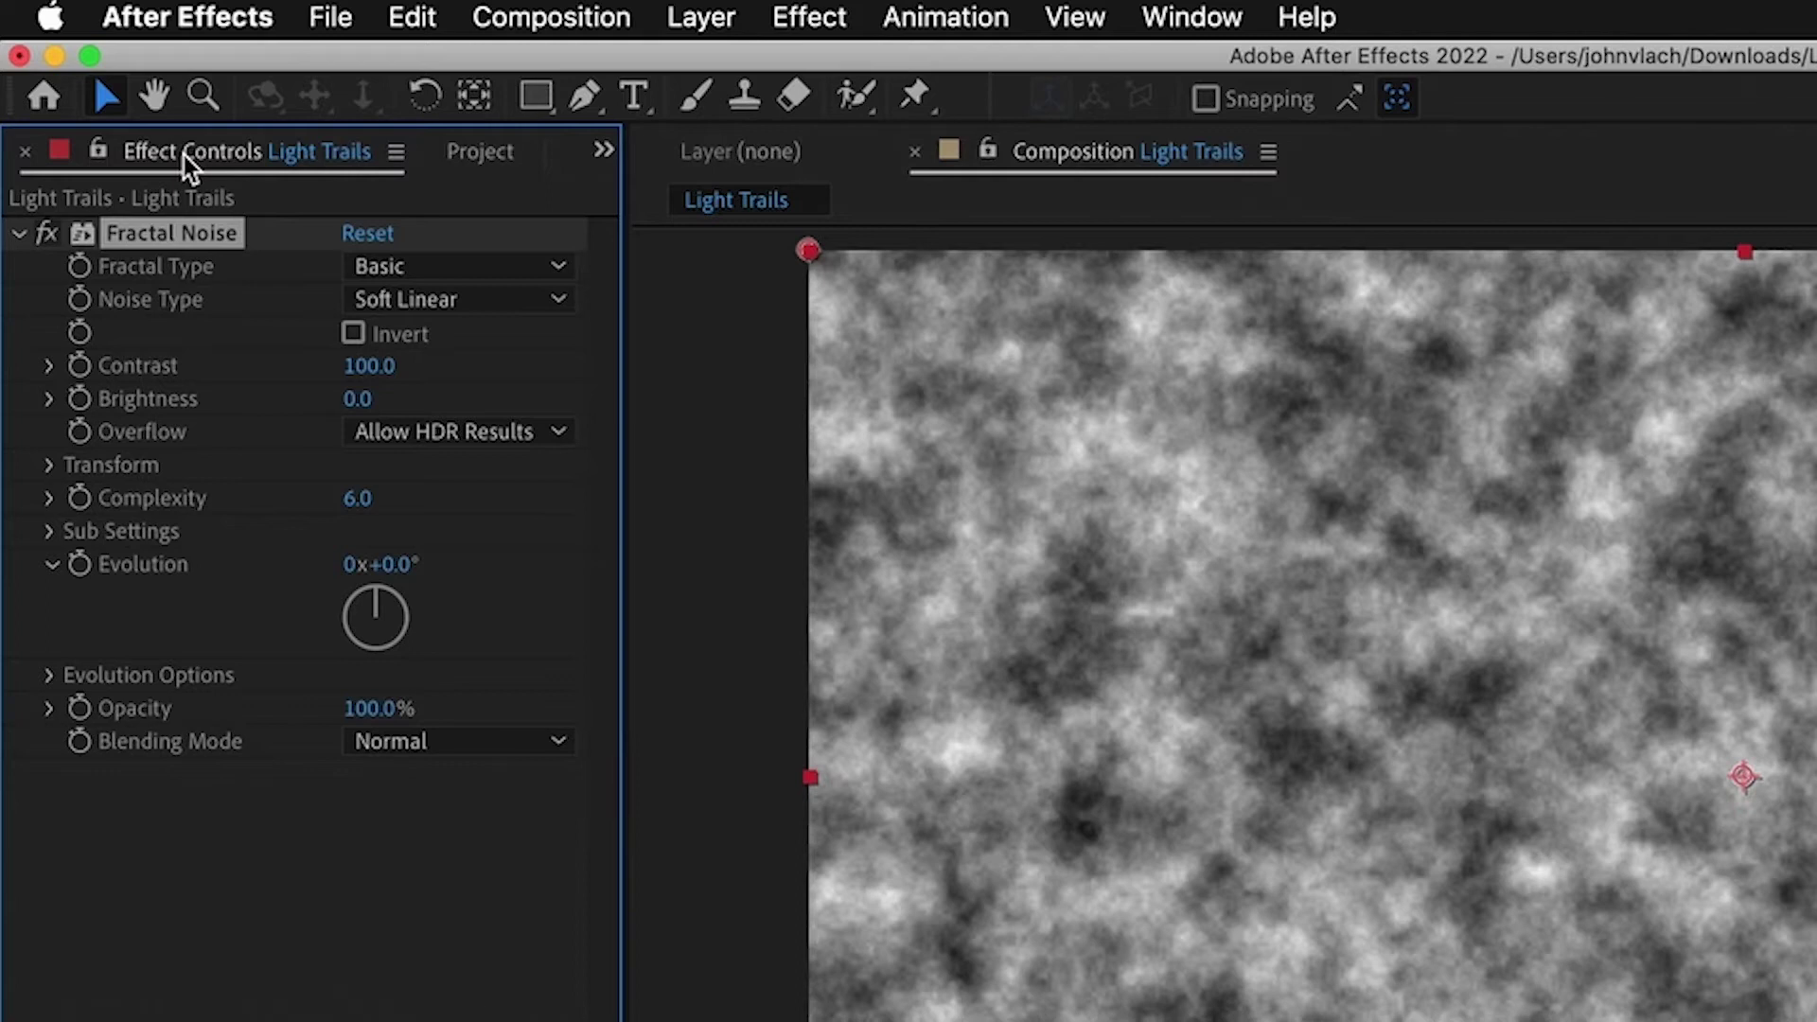
Step: Set Fractal Noise to Linear noise type, Contrast 500 and Brightness -100
{"action": "left_click", "coordinate": [442, 299]}
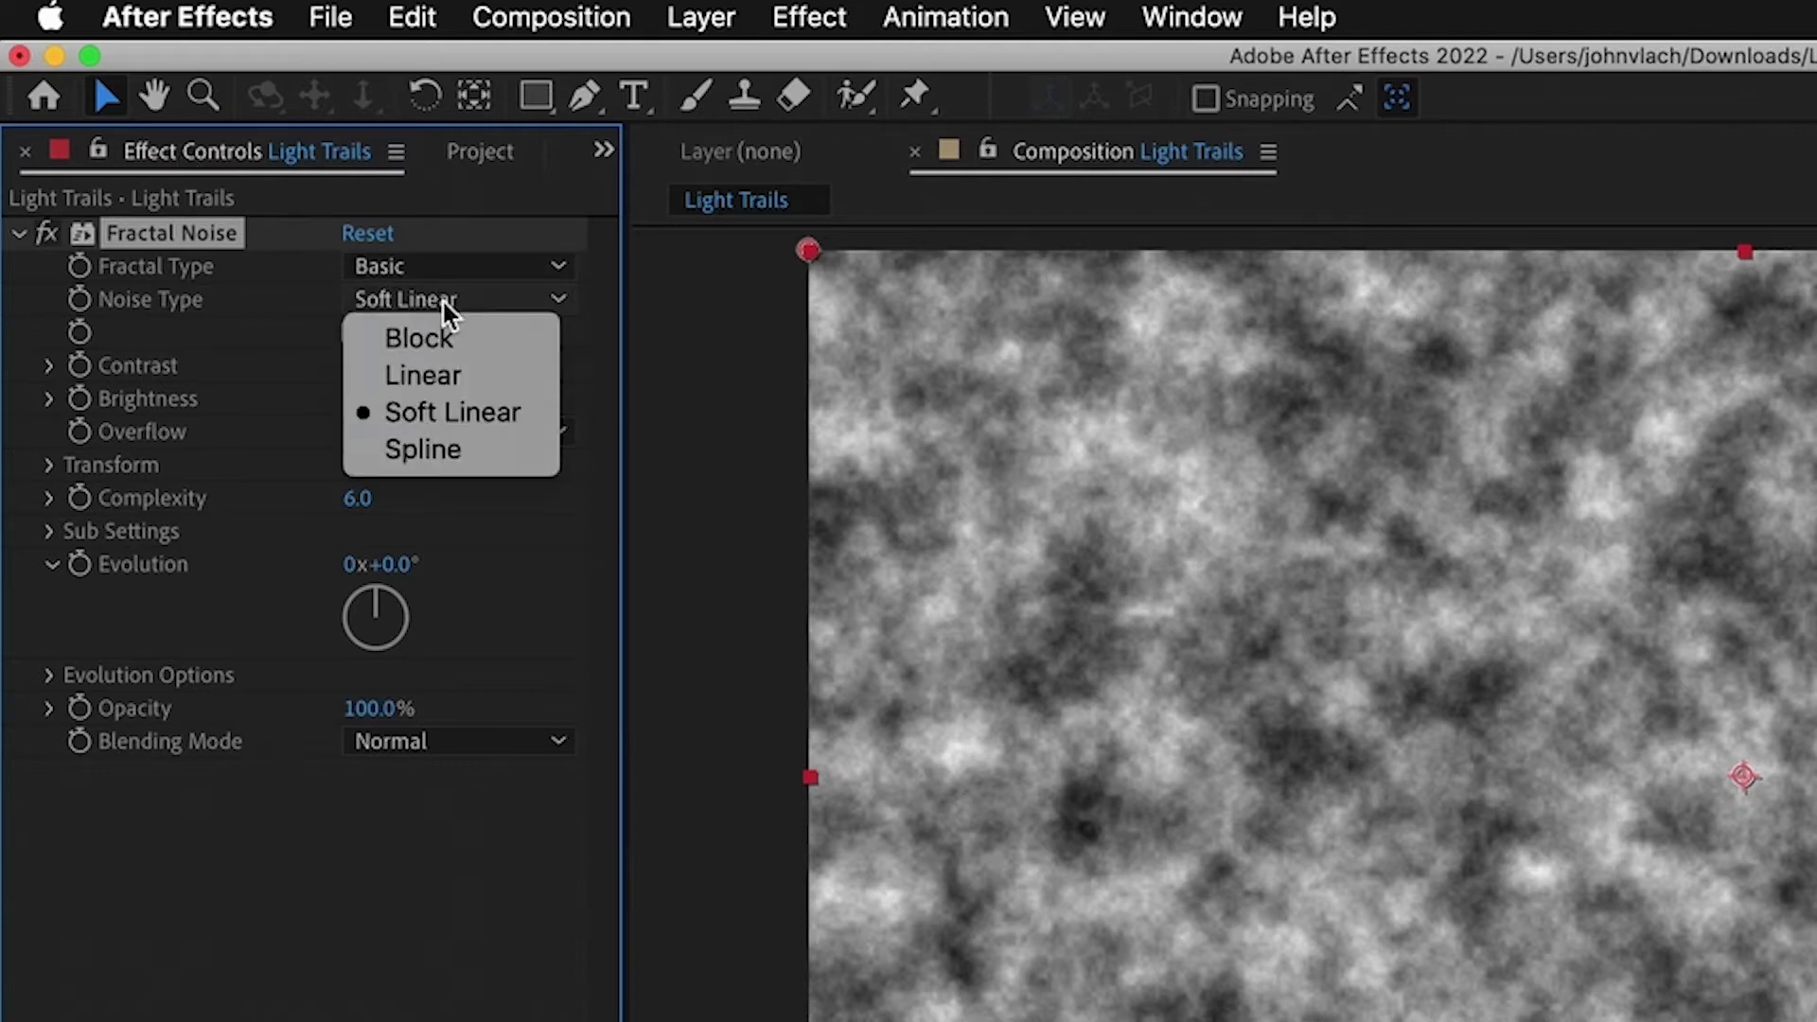
{"action": "left_click", "coordinate": [445, 375]}
{"action": "type", "text": "500"}
{"action": "key", "text": "Return"}
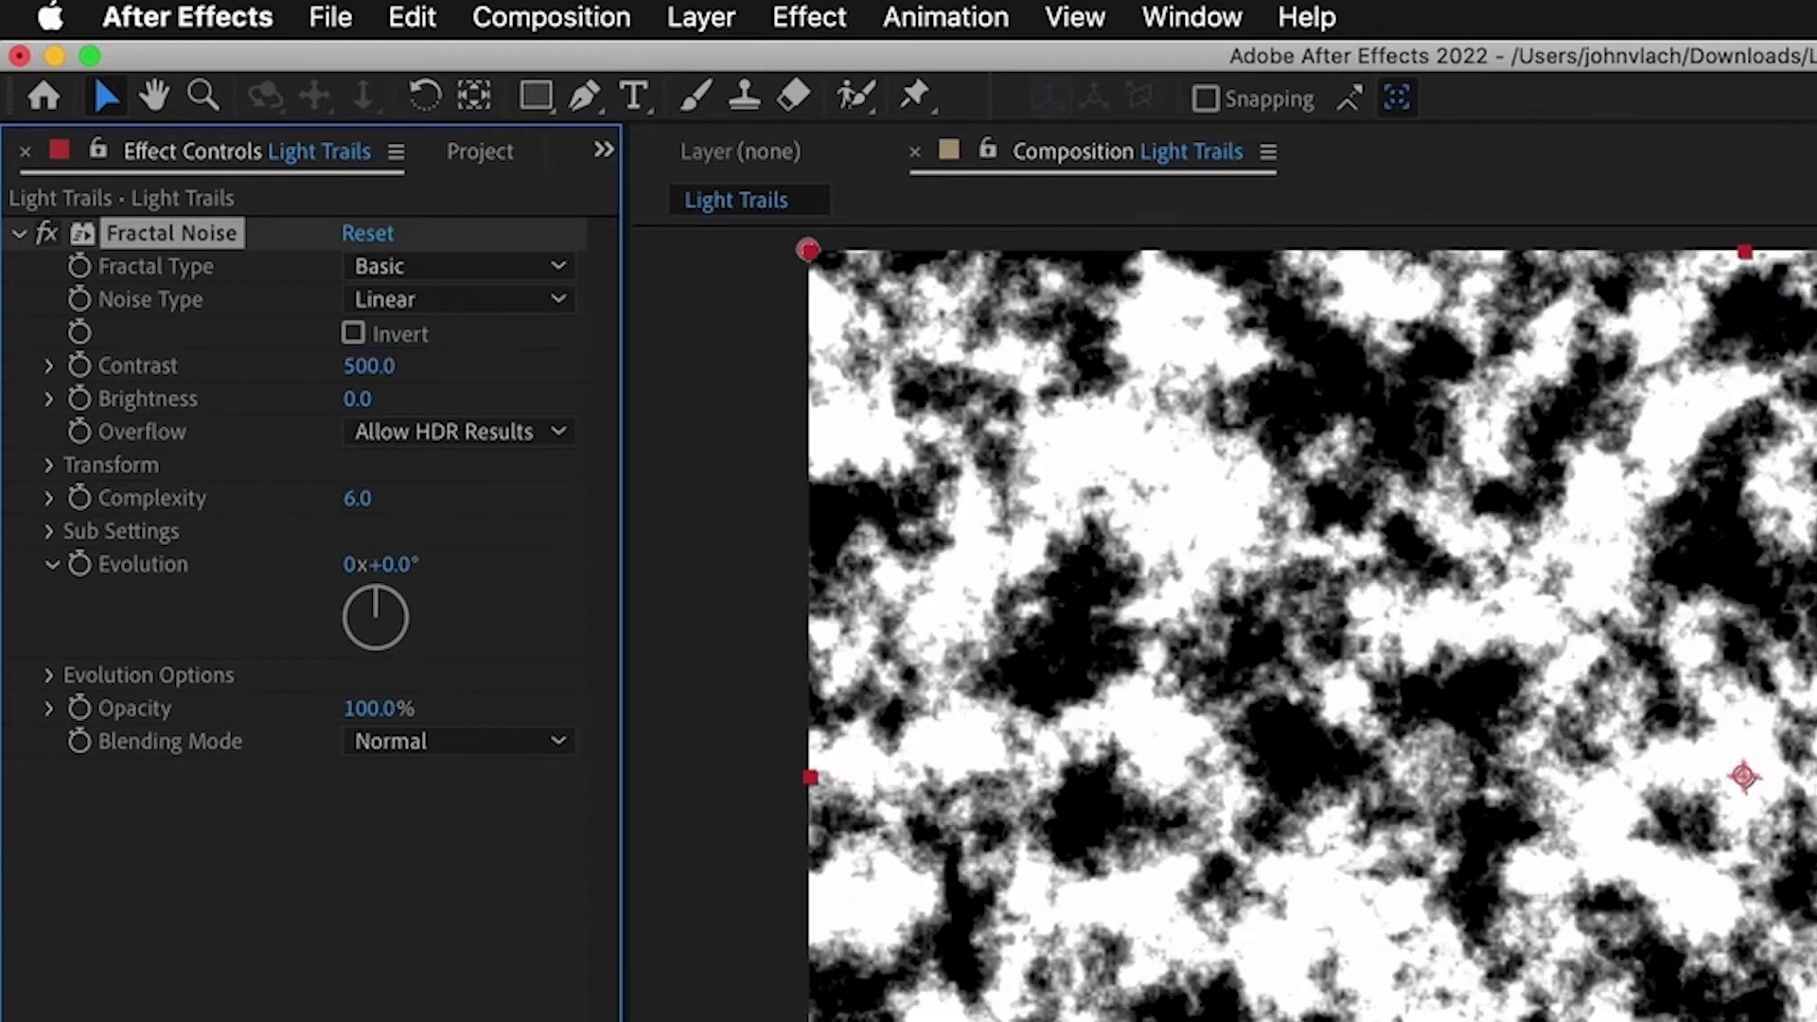
{"action": "left_click", "coordinate": [366, 396]}
{"action": "type", "text": "-"}
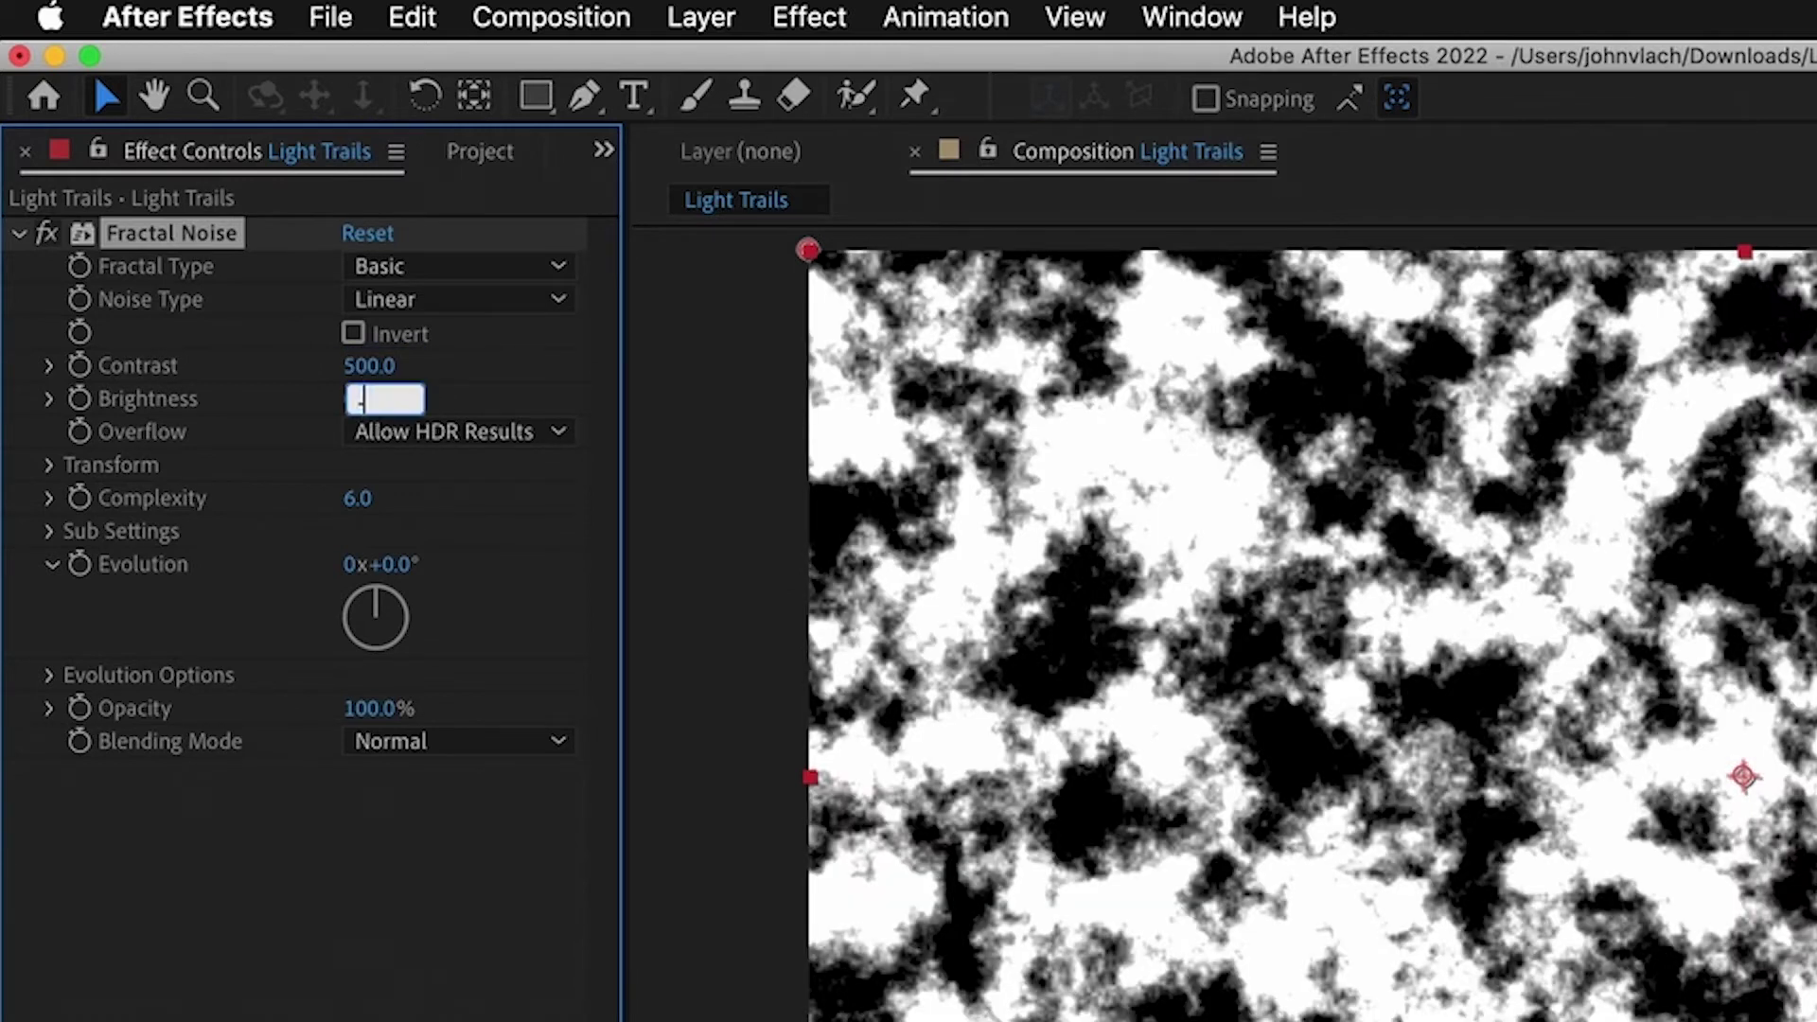
{"action": "type", "text": "100"}
{"action": "key", "text": "Return"}
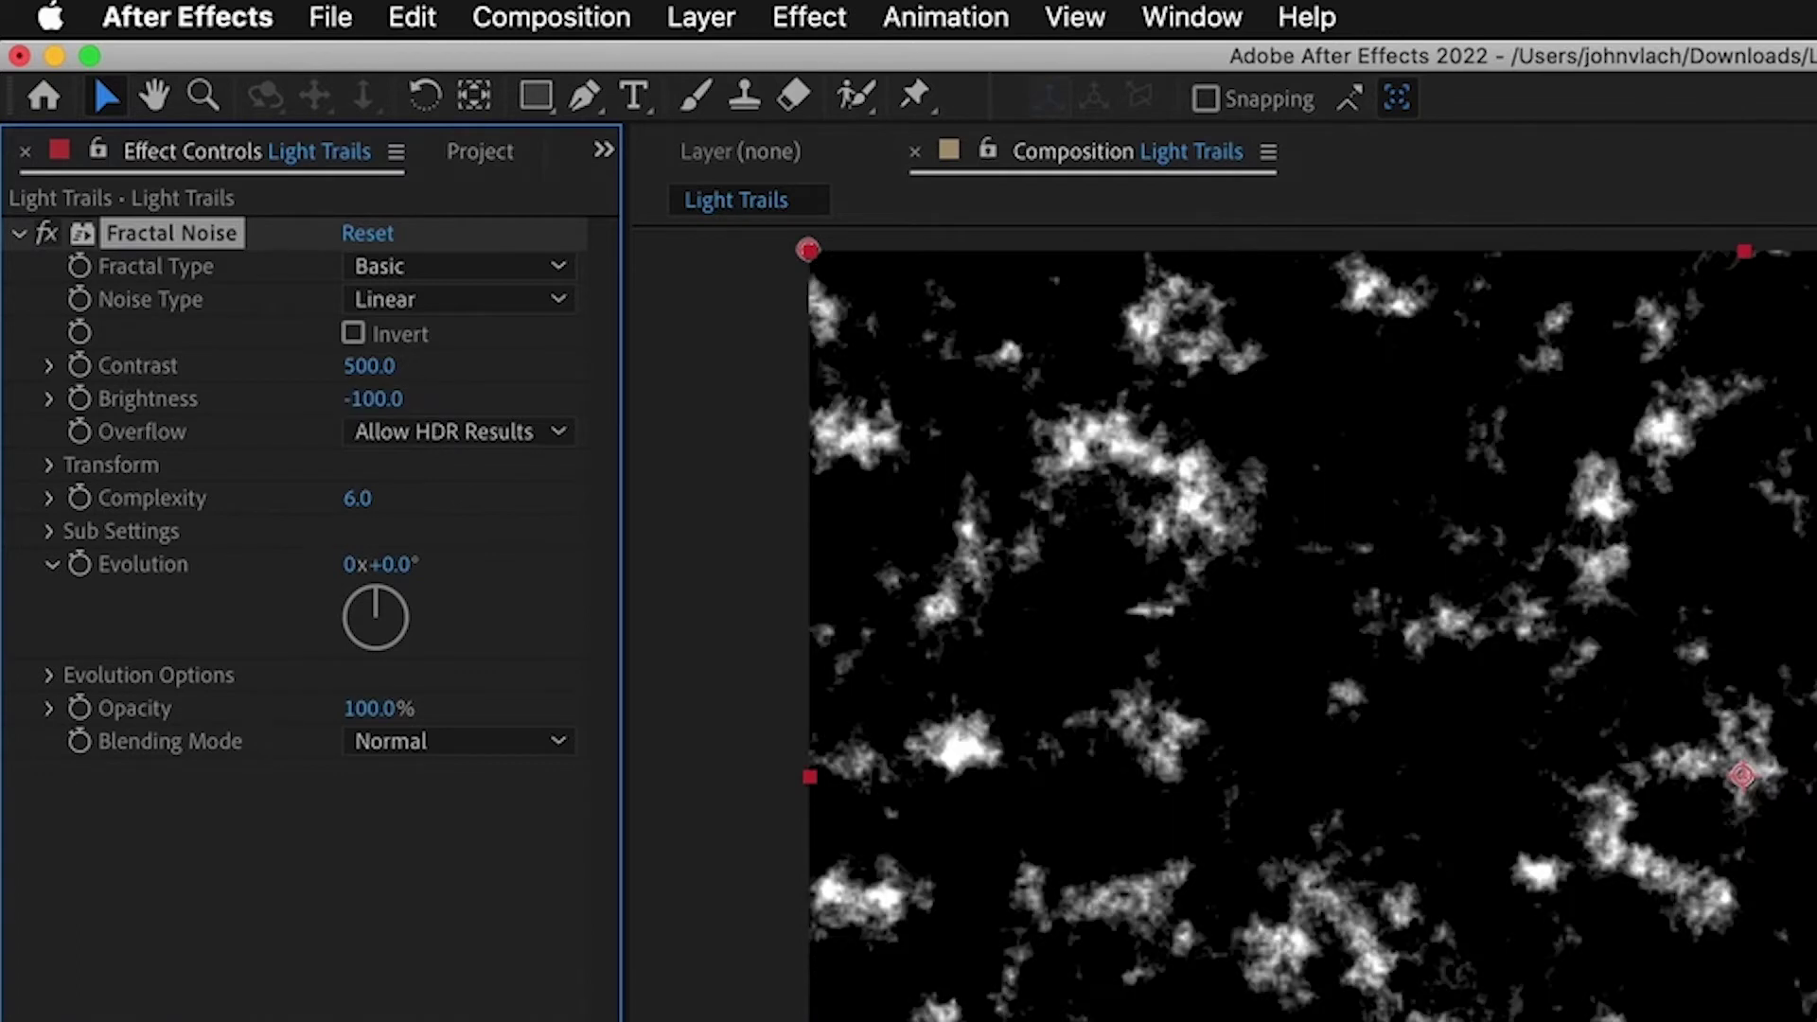
Step: Turn off Uniform Scaling and set Scale Width 3000 and Scale Height 30
{"action": "left_click", "coordinate": [48, 465]}
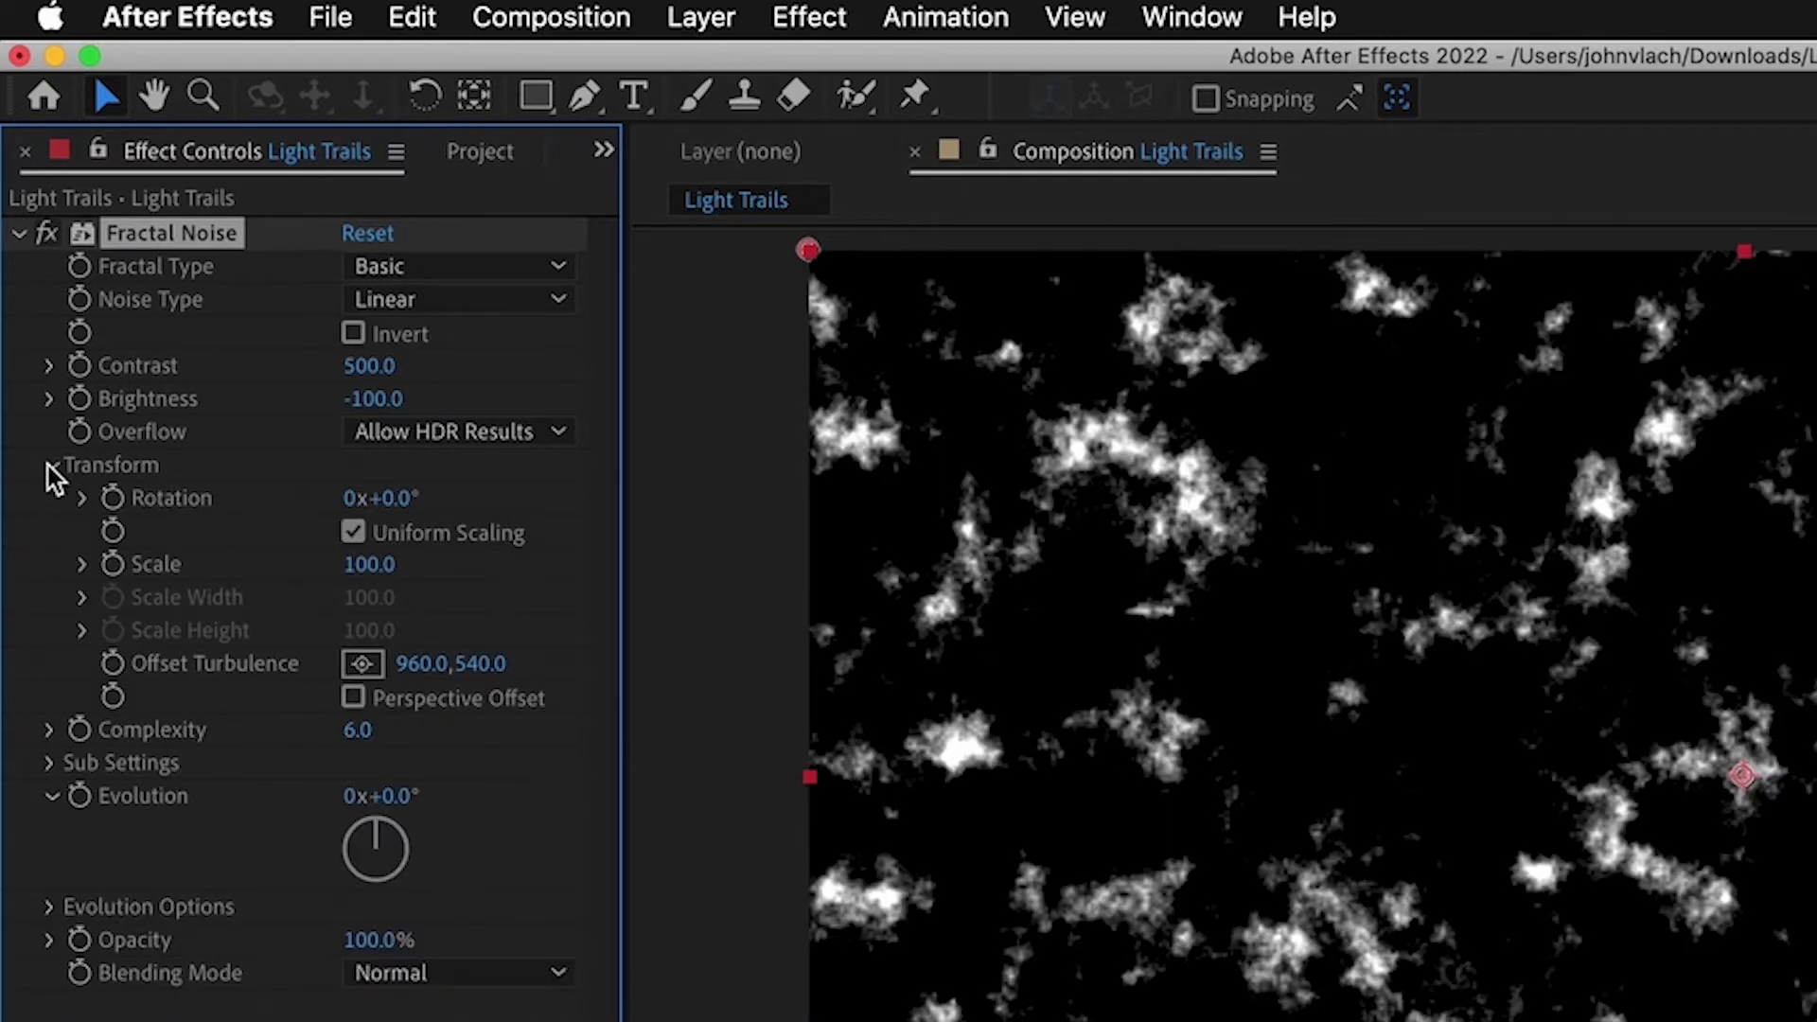
{"action": "left_click", "coordinate": [348, 530]}
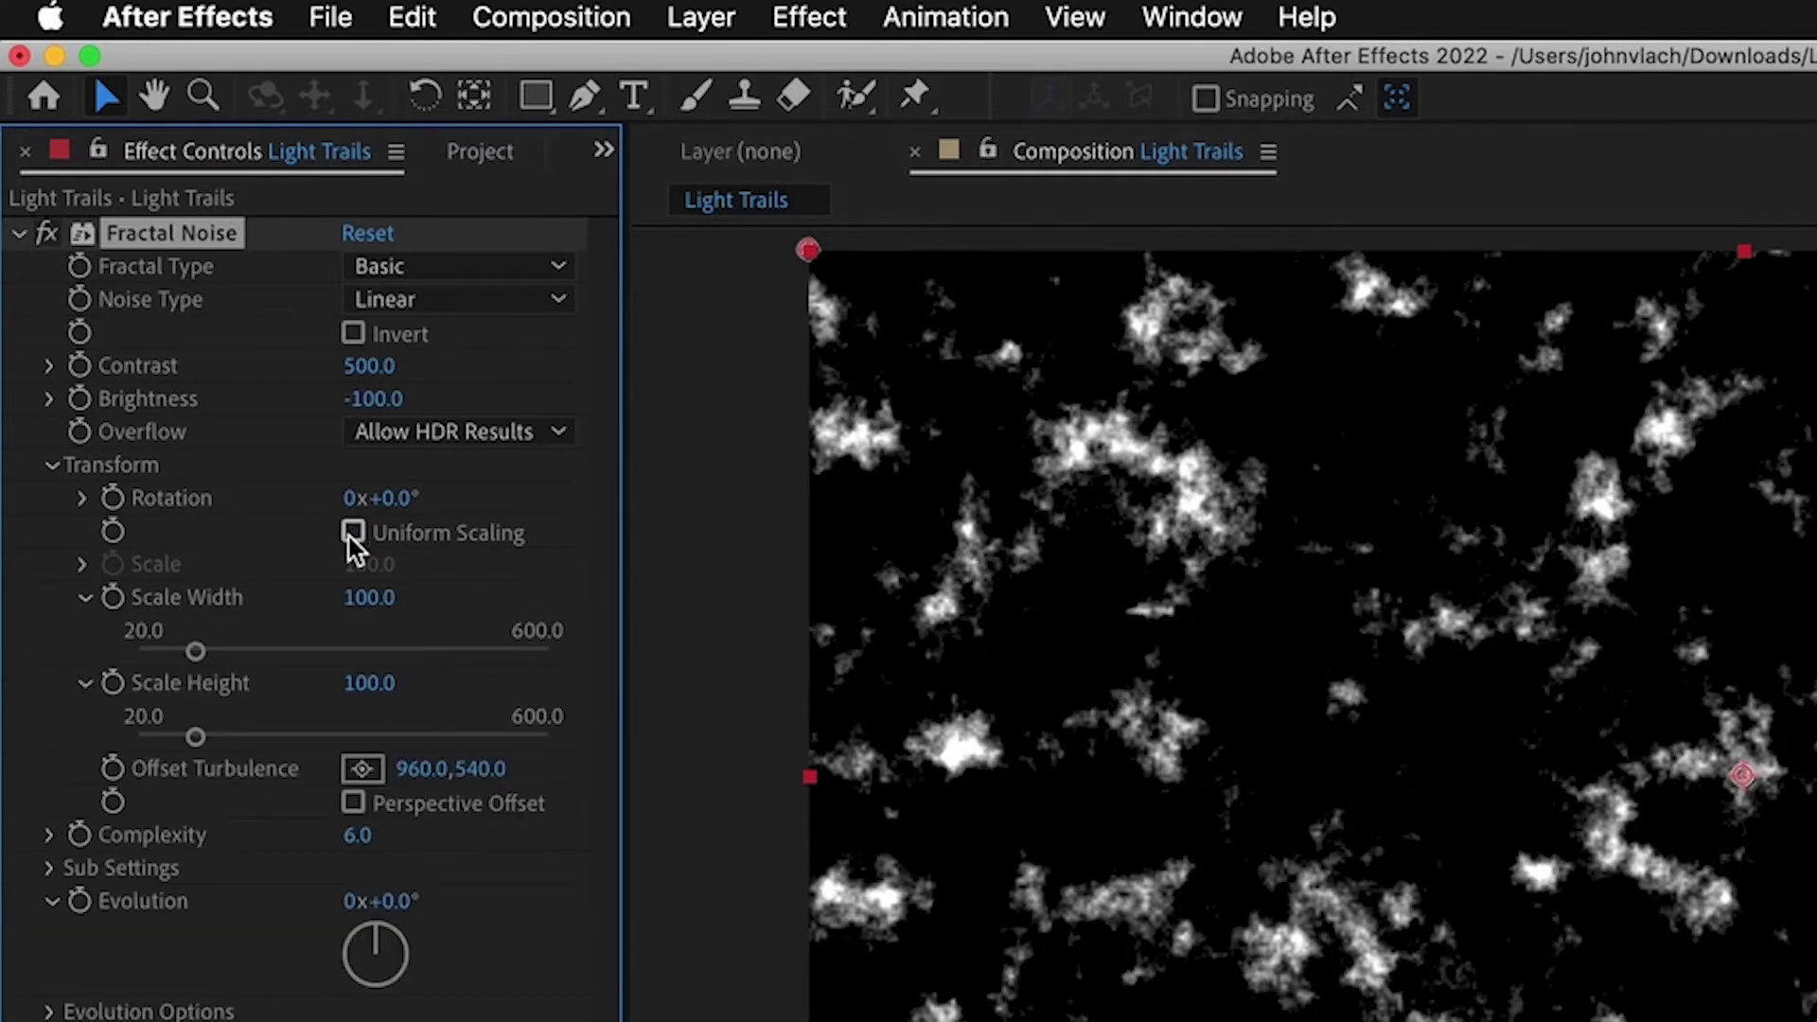
{"action": "type", "text": "3000"}
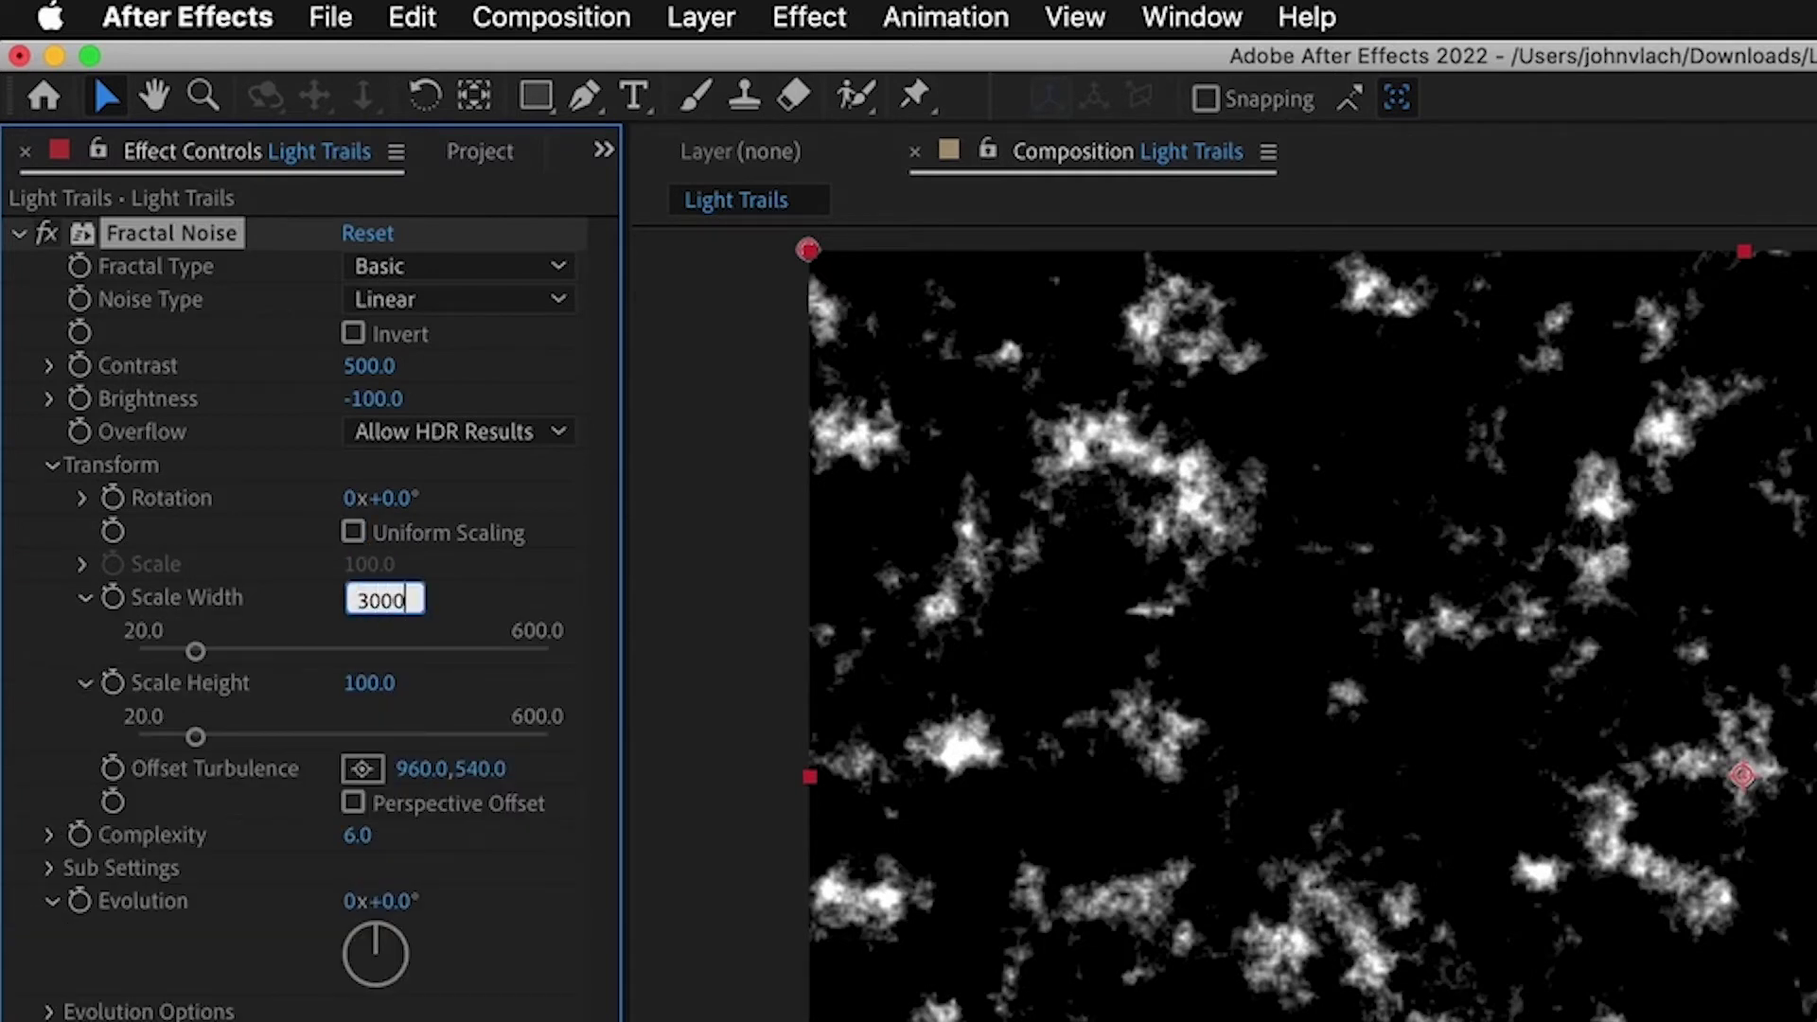
{"action": "key", "text": "Return"}
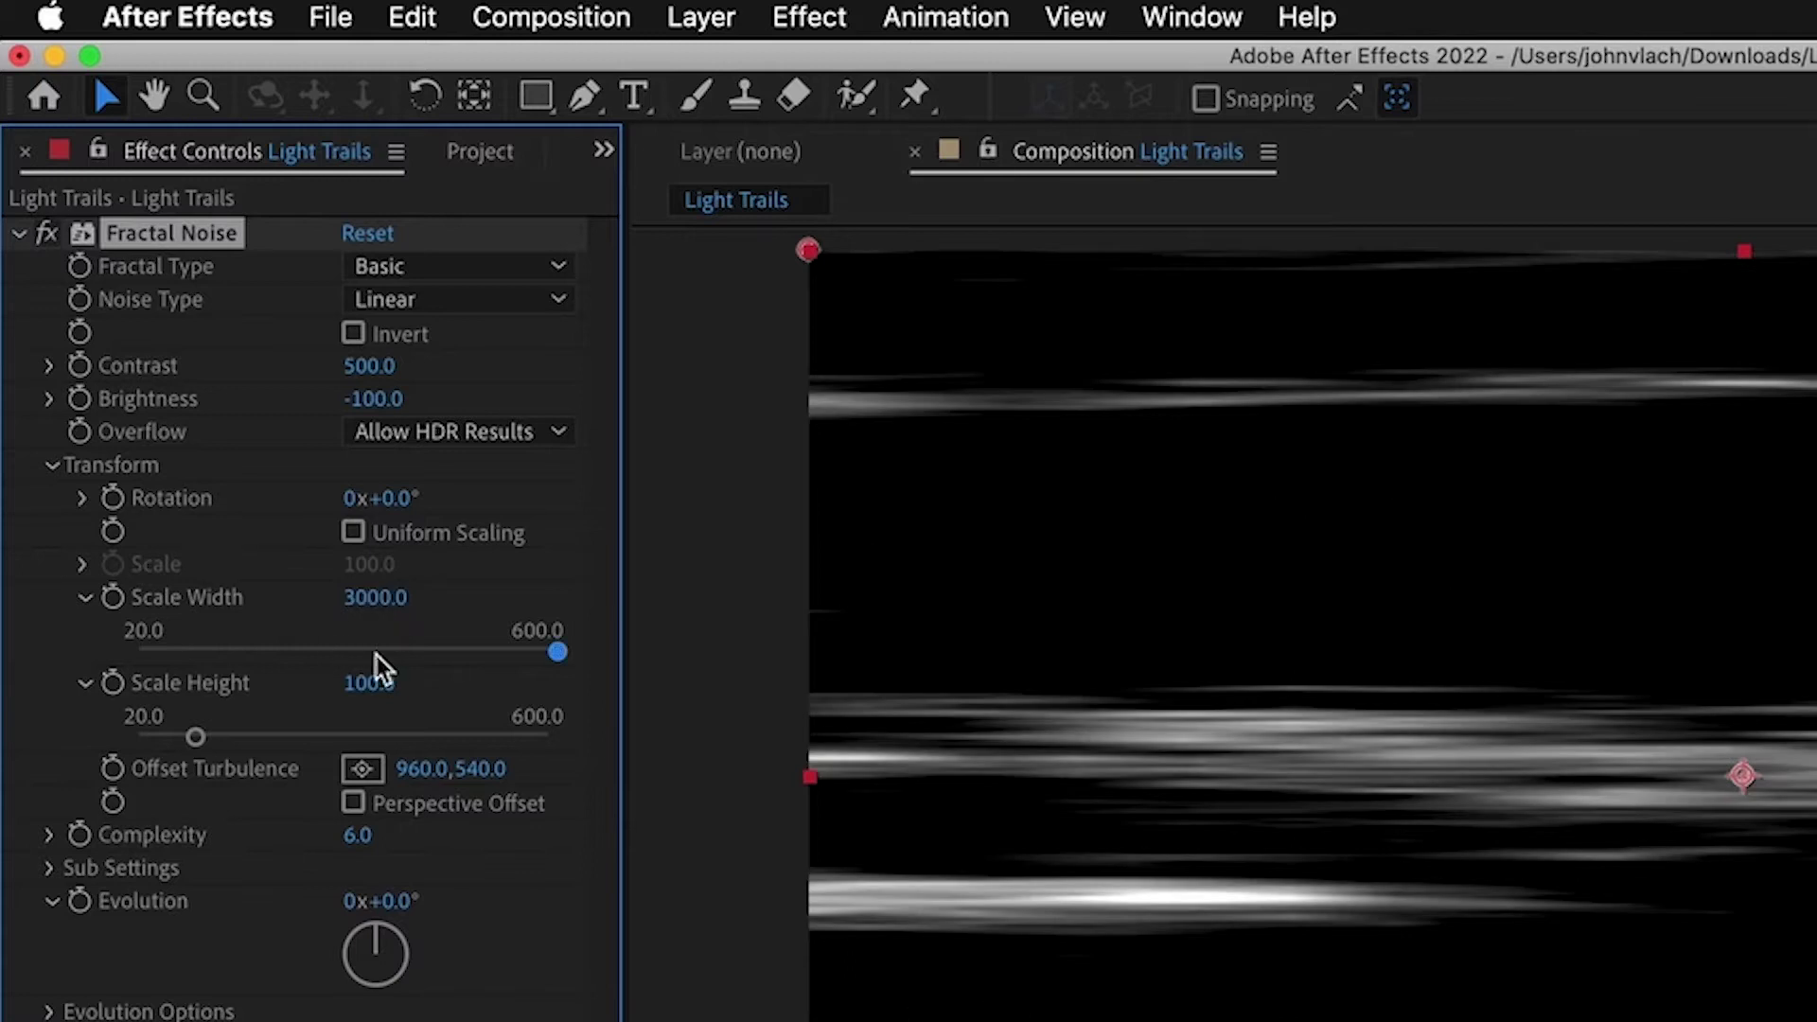
{"action": "left_click", "coordinate": [384, 683]}
{"action": "type", "text": "30"}
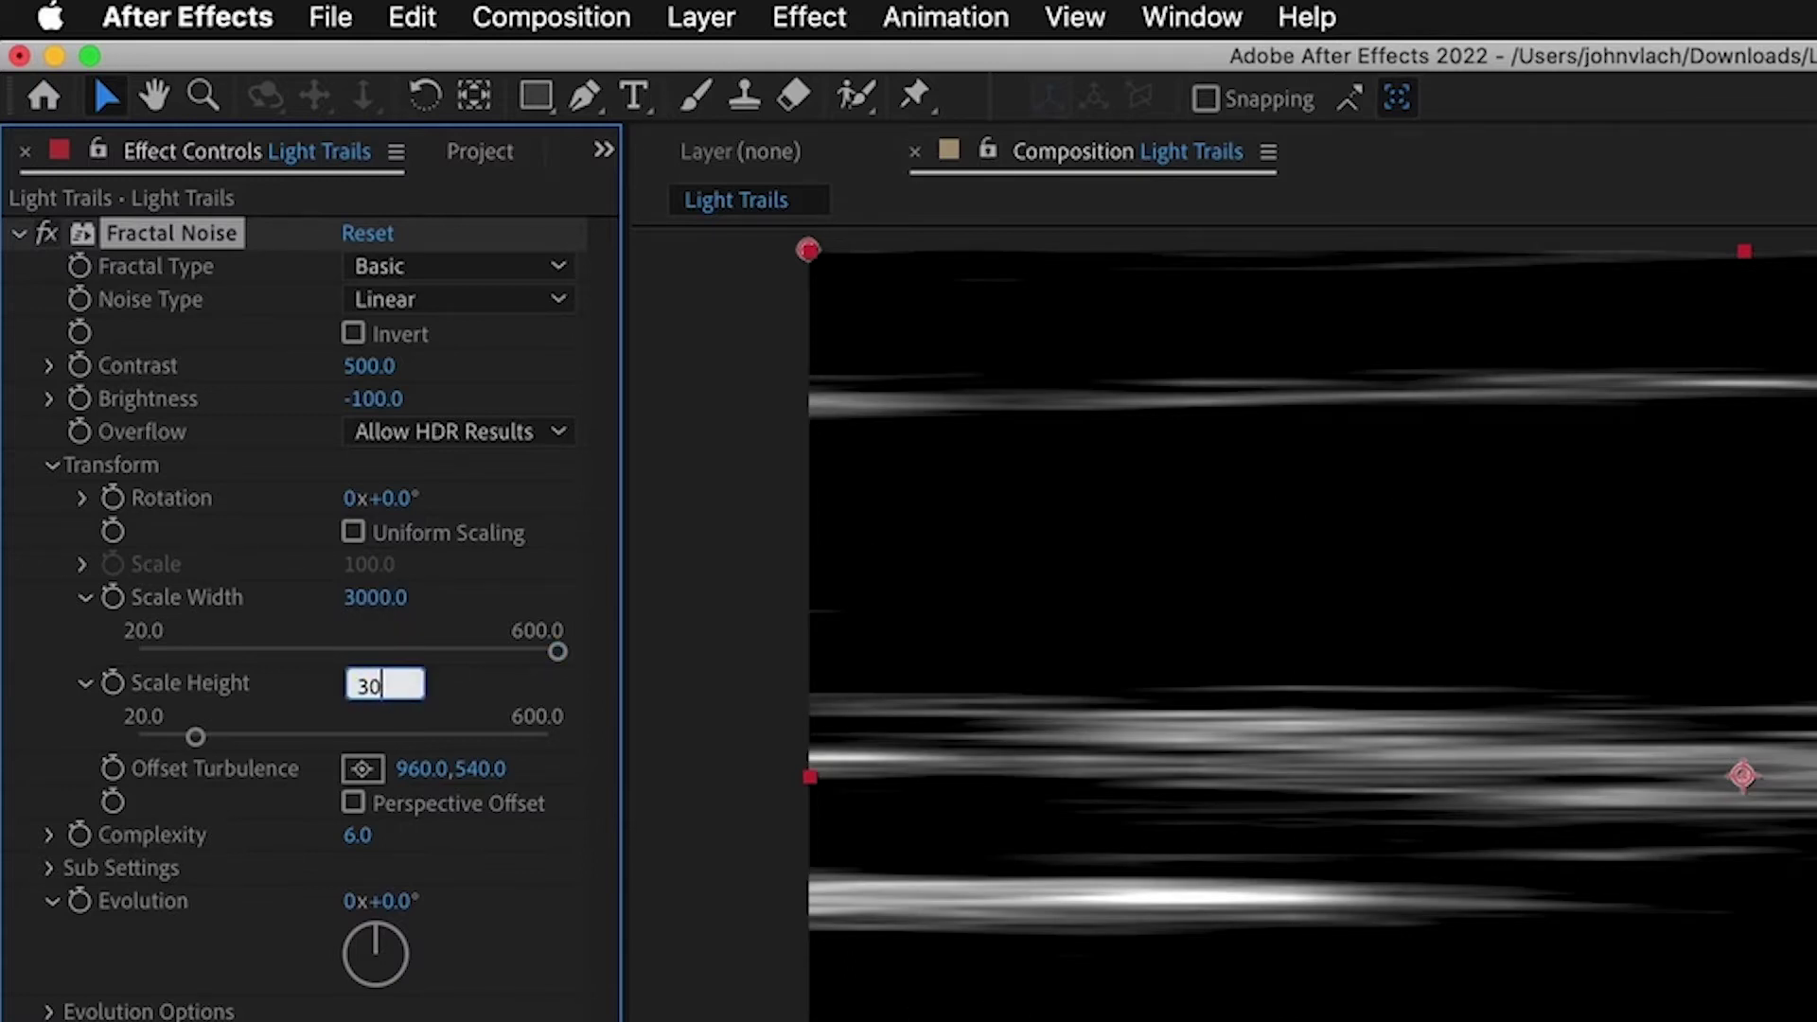
{"action": "key", "text": "Return"}
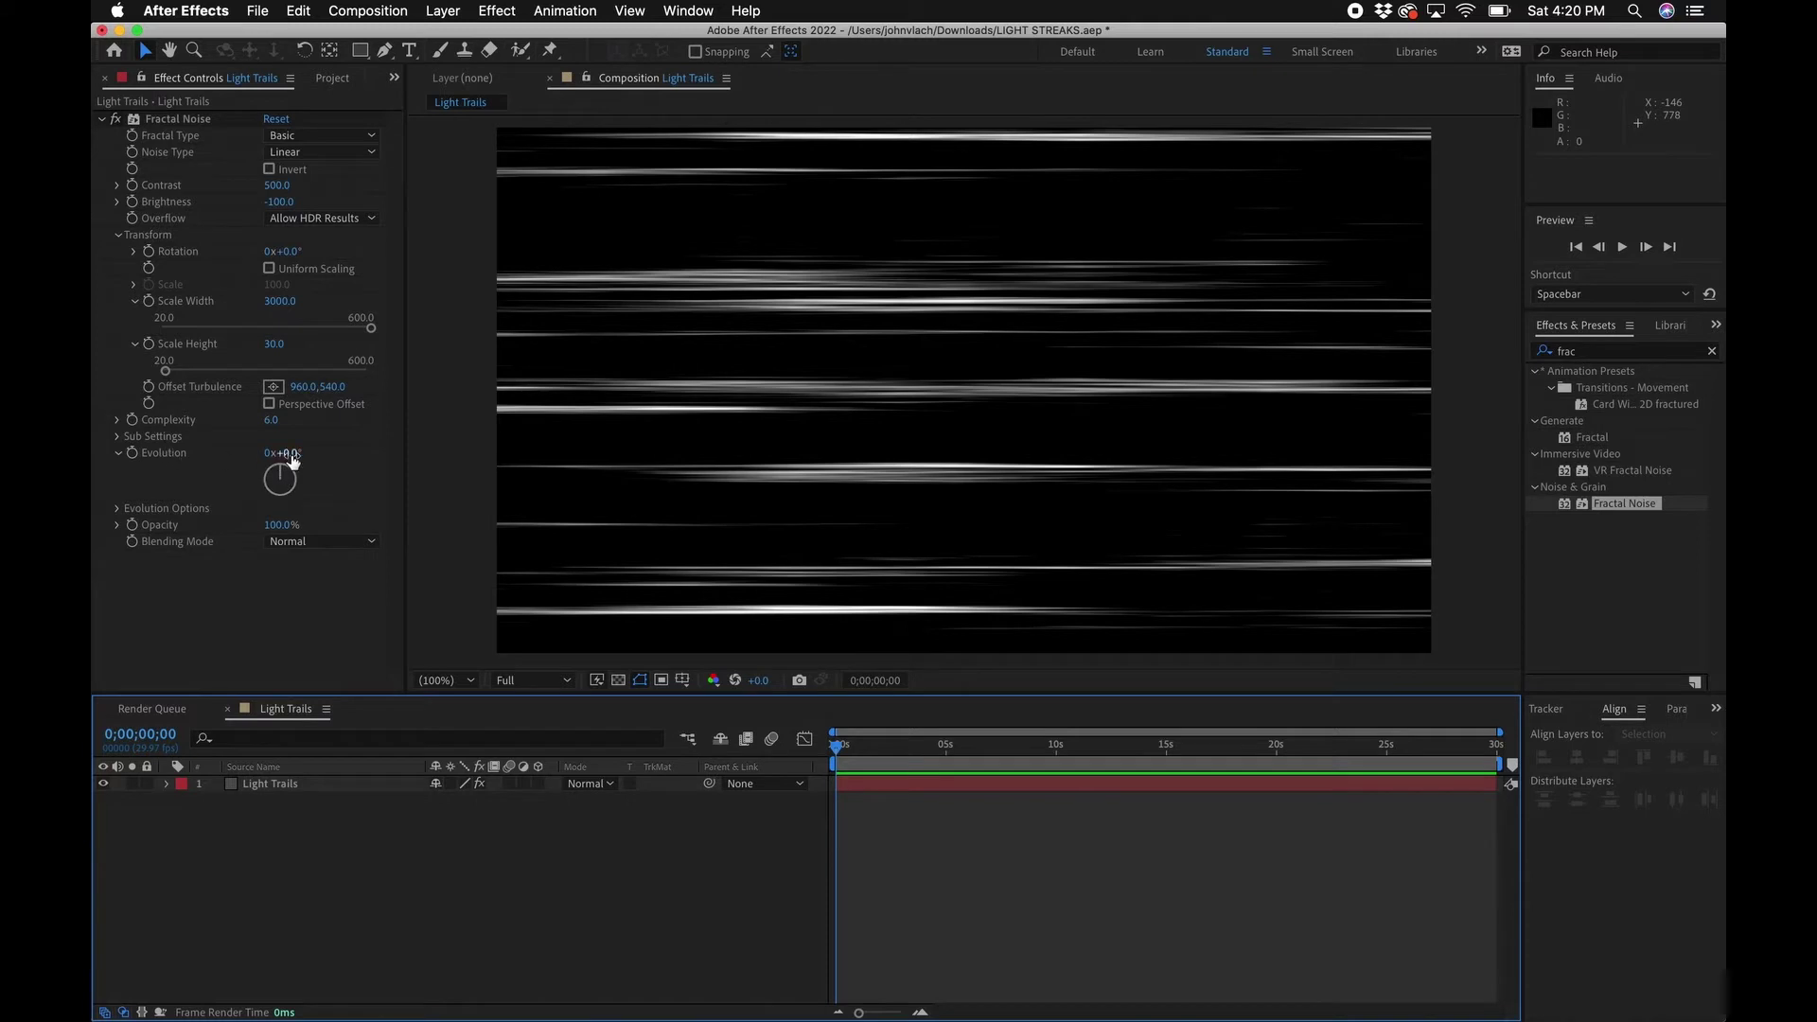
Step: Test Evolution and Offset Turbulence changes, undo both, and reselect Fractal Noise
{"action": "mouse_move", "coordinate": [289, 454]}
{"action": "left_mouse_down"}
{"action": "mouse_move", "coordinate": [432, 446]}
{"action": "mouse_move", "coordinate": [421, 431]}
{"action": "mouse_move", "coordinate": [587, 395]}
{"action": "left_mouse_up"}
{"action": "key", "text": "super+z"}
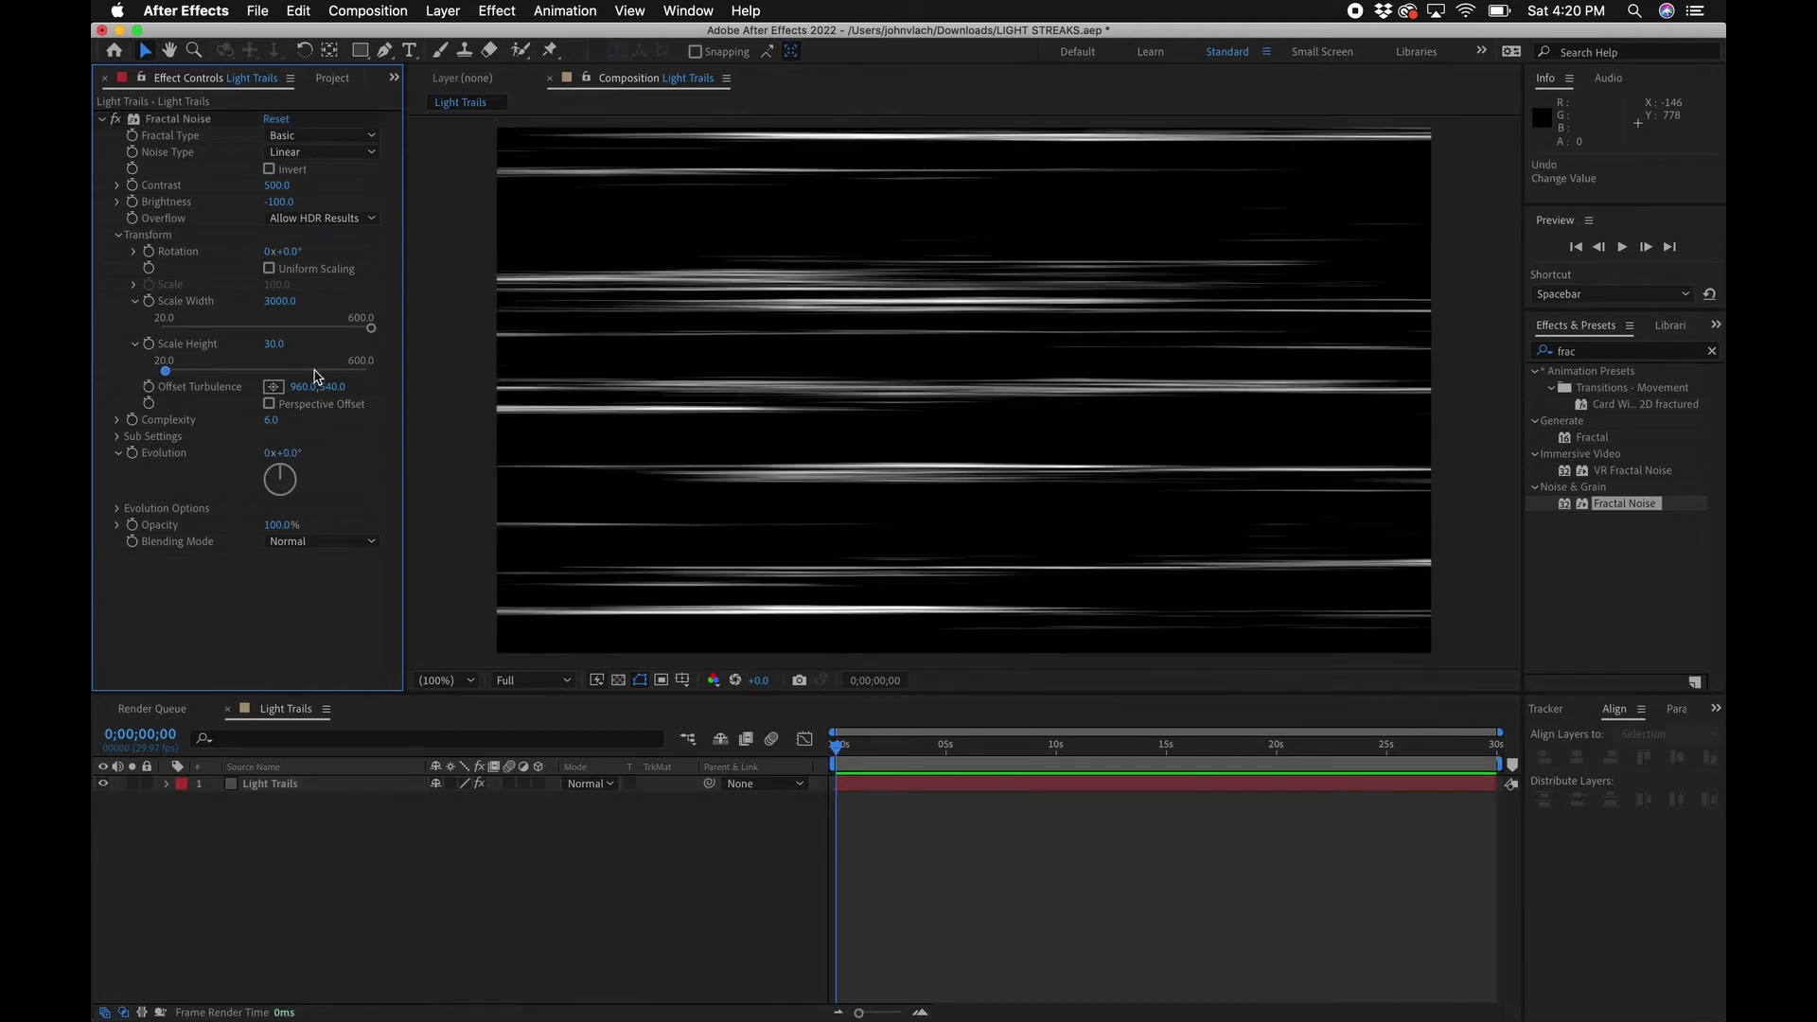
{"action": "mouse_move", "coordinate": [309, 386]}
{"action": "left_mouse_down"}
{"action": "mouse_move", "coordinate": [1046, 251]}
{"action": "mouse_move", "coordinate": [1468, 276]}
{"action": "left_mouse_up"}
{"action": "key", "text": "super+z"}
{"action": "left_click", "coordinate": [878, 757]}
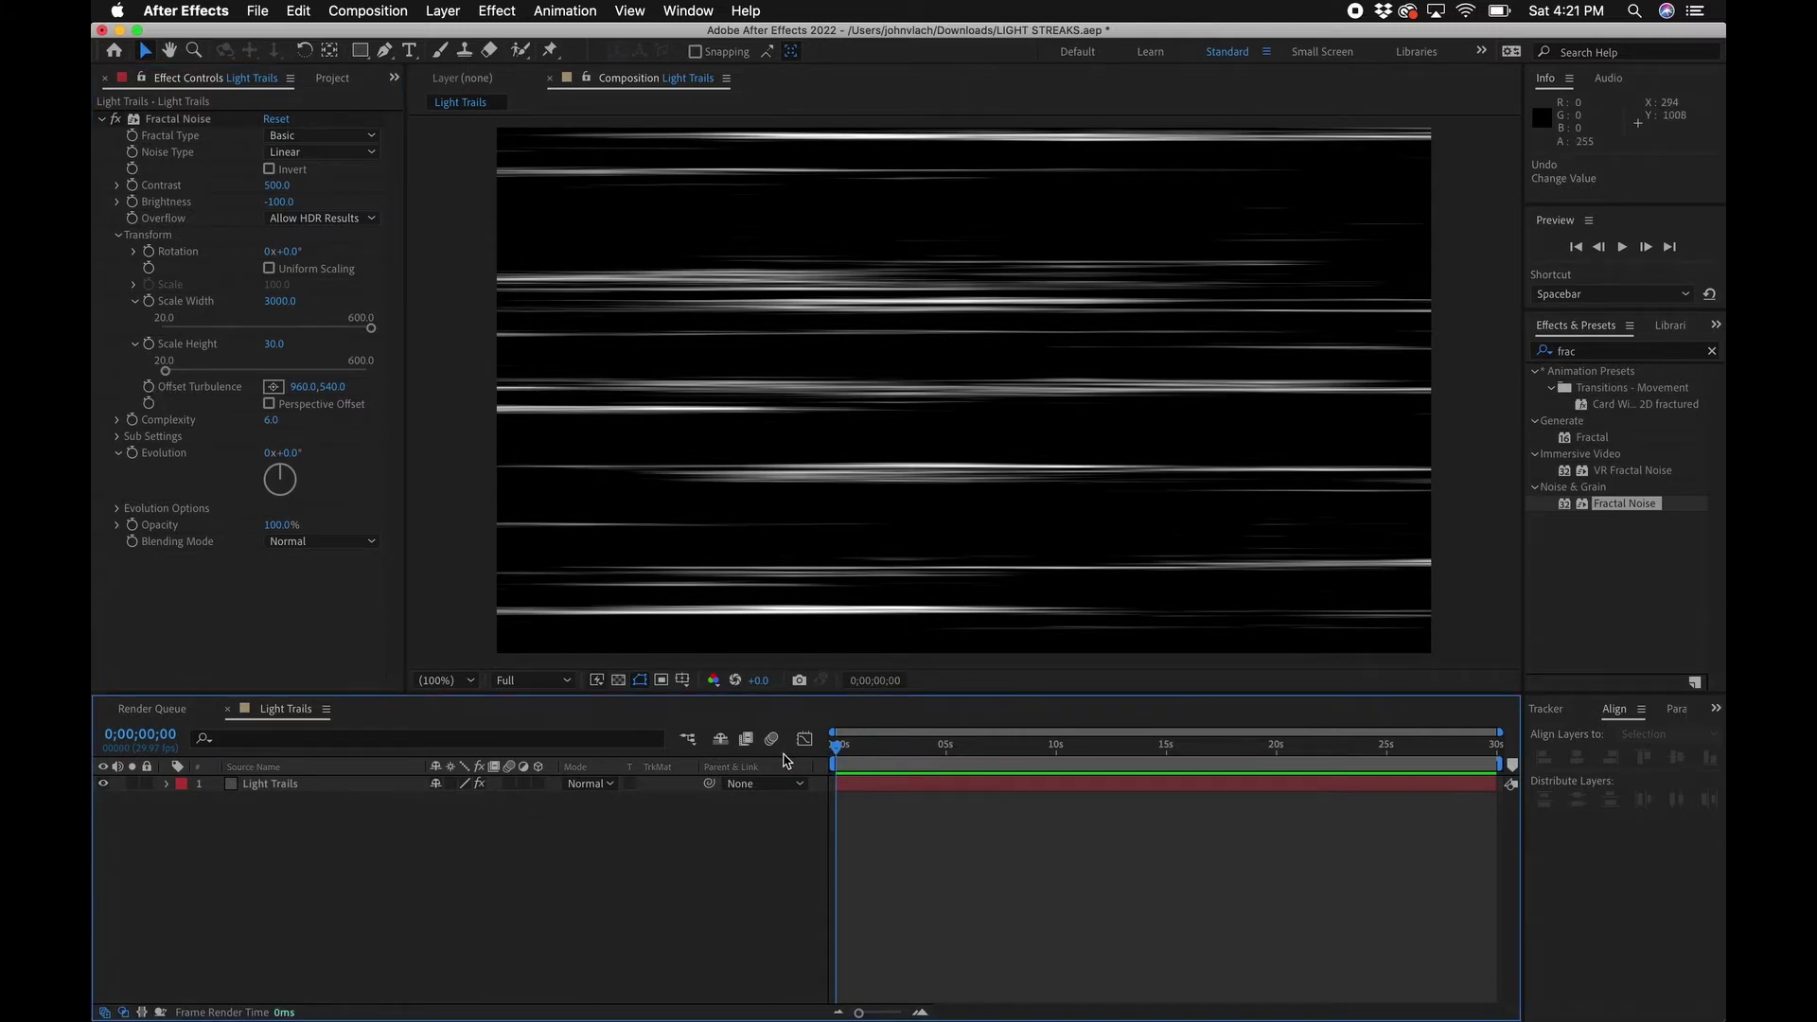
{"action": "left_click", "coordinate": [151, 393]}
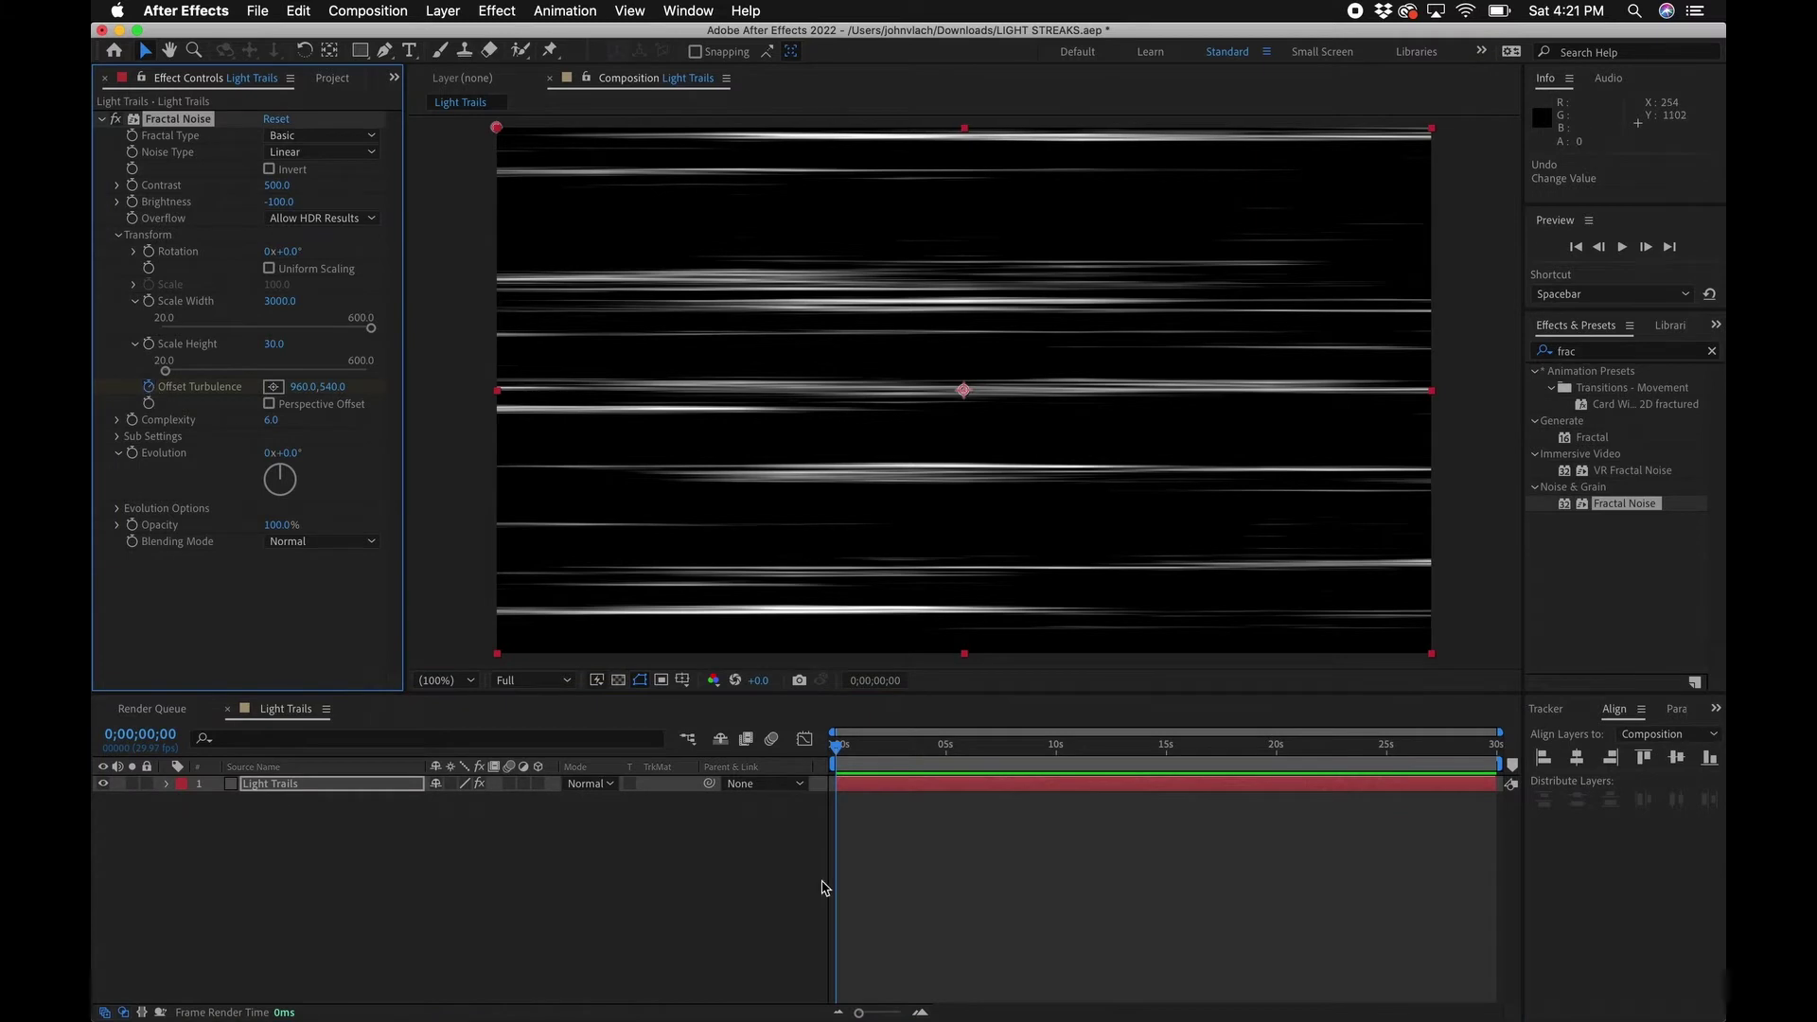
{"action": "left_click", "coordinate": [897, 780]}
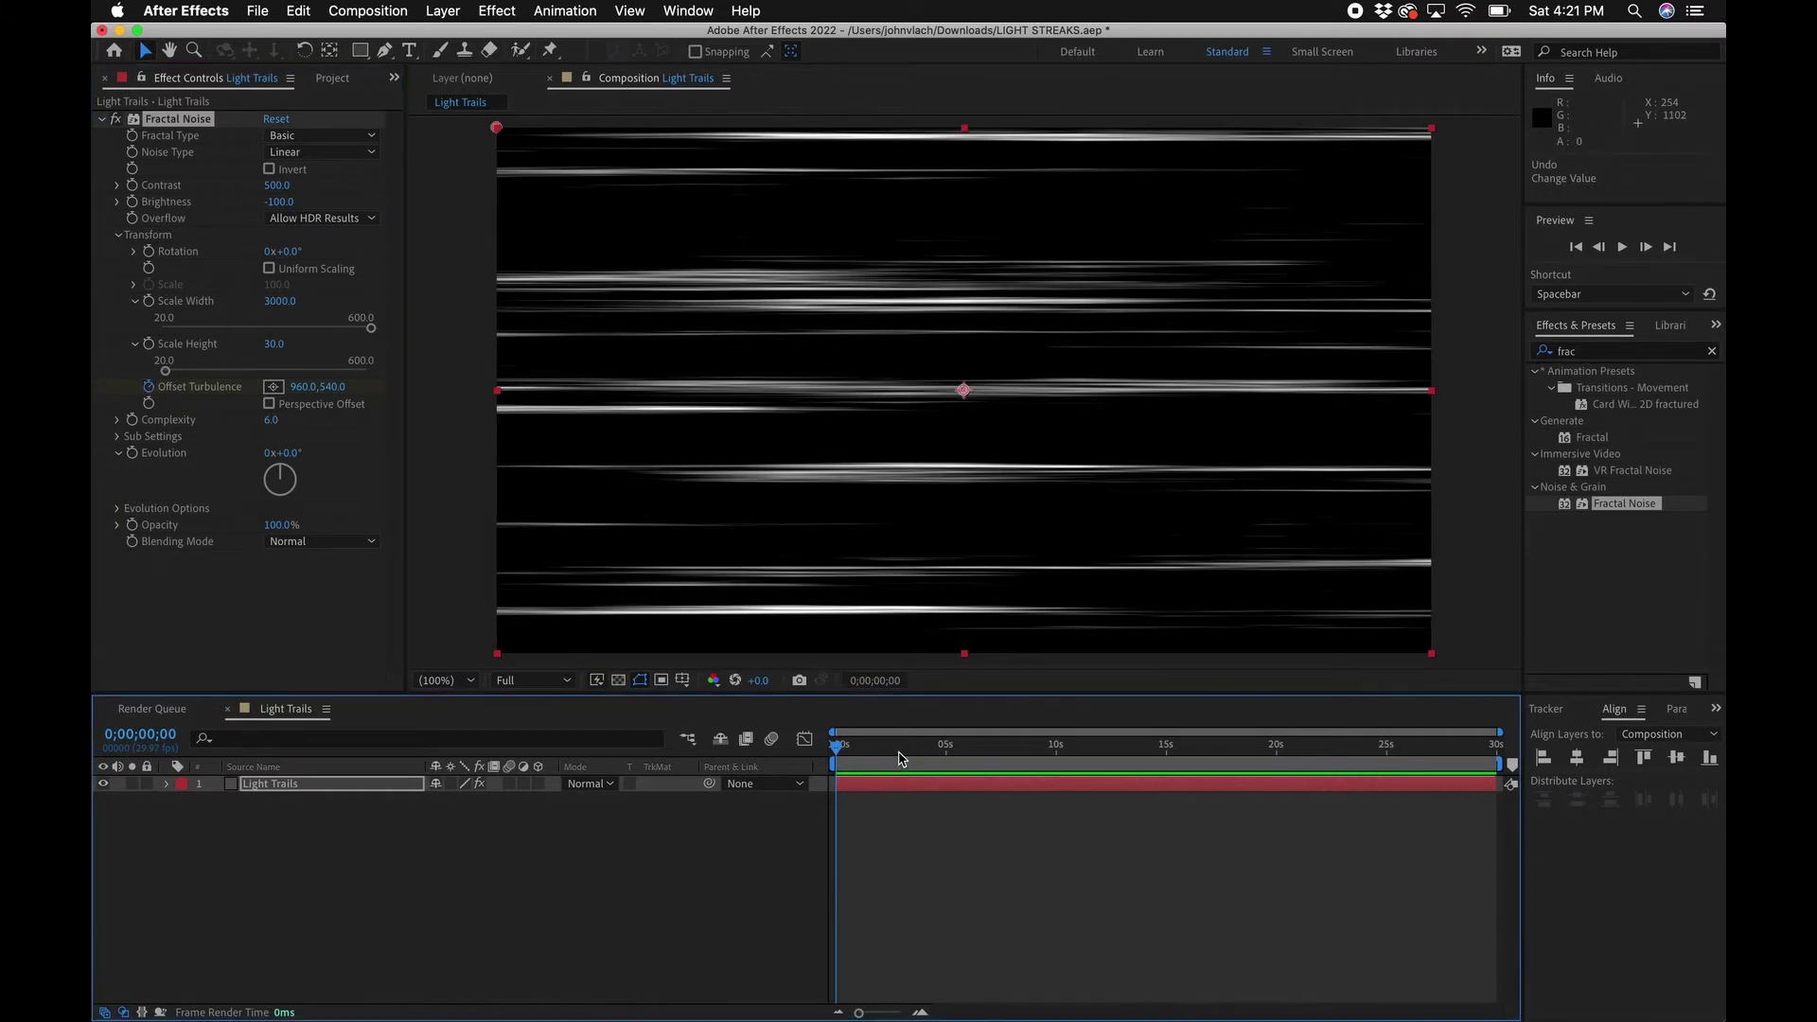
Step: At the last frame, raise Offset Turbulence X to about 42490, then return near 13 seconds
{"action": "key", "text": "End"}
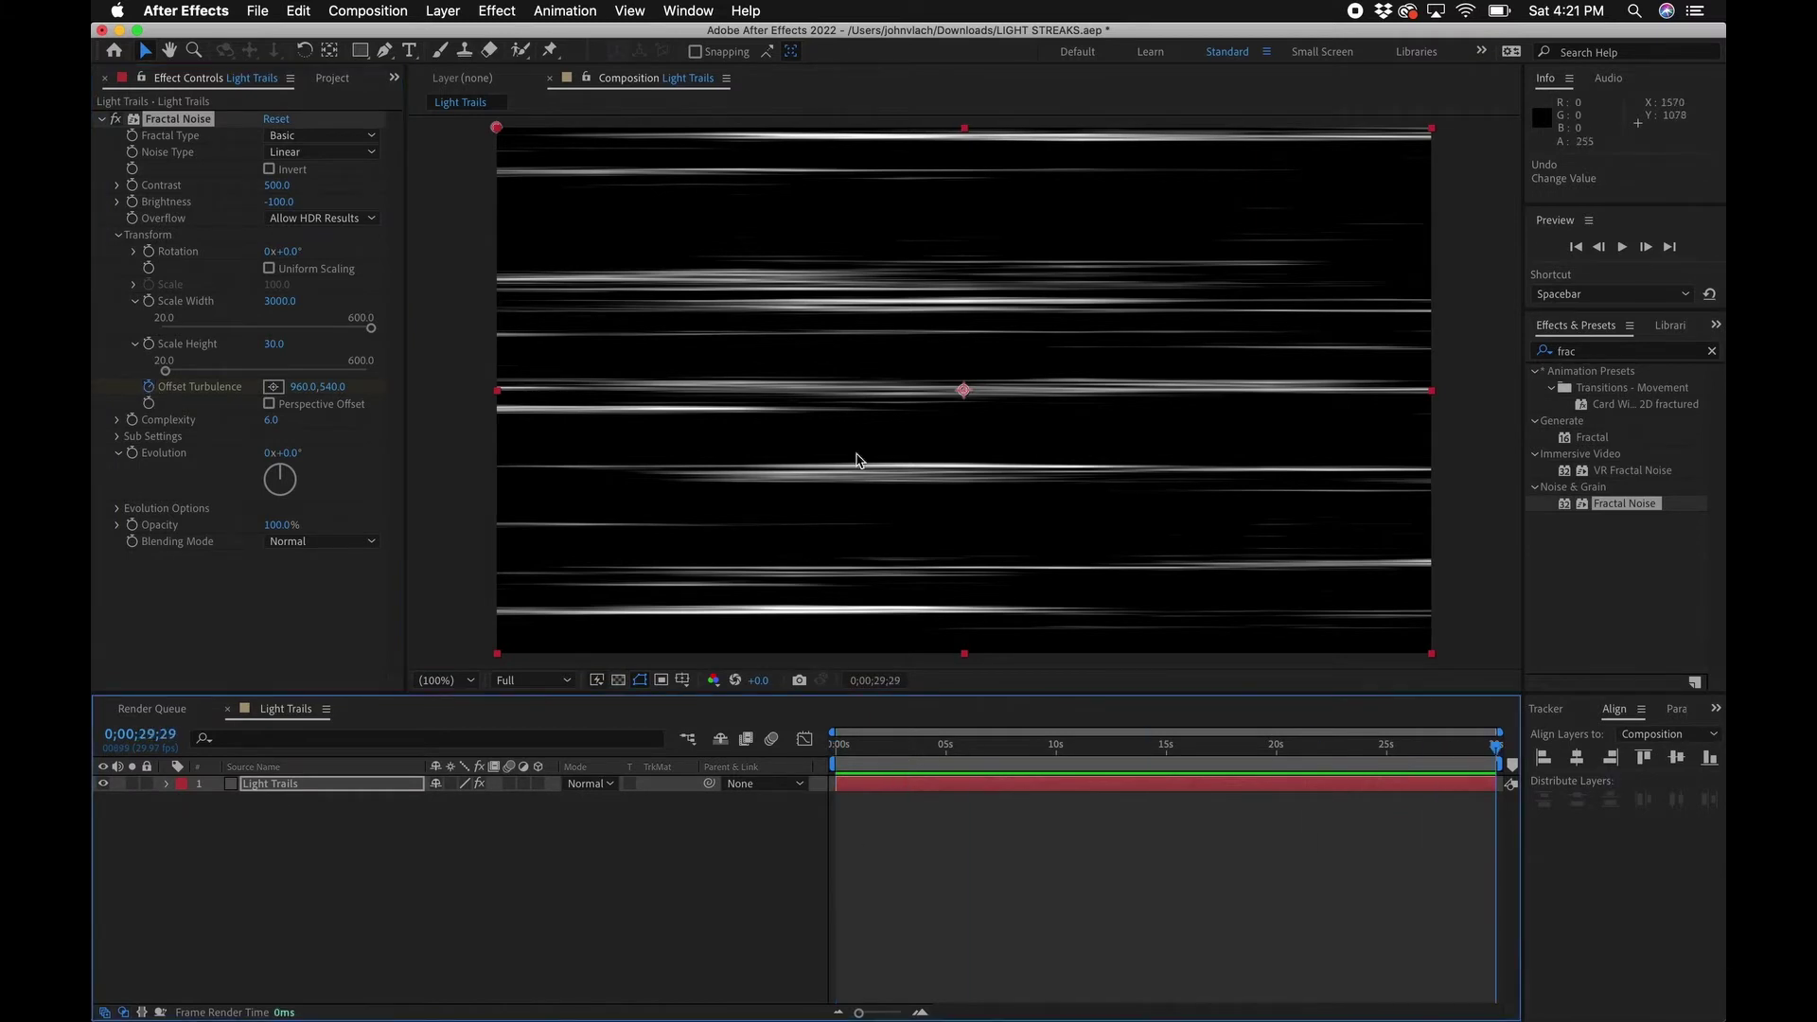
{"action": "left_click_drag", "start_coordinate": [308, 388], "coordinate": [611, 387]}
{"action": "left_click_drag", "start_coordinate": [669, 336], "coordinate": [1237, 195]}
{"action": "left_click_drag", "start_coordinate": [304, 394], "coordinate": [681, 393]}
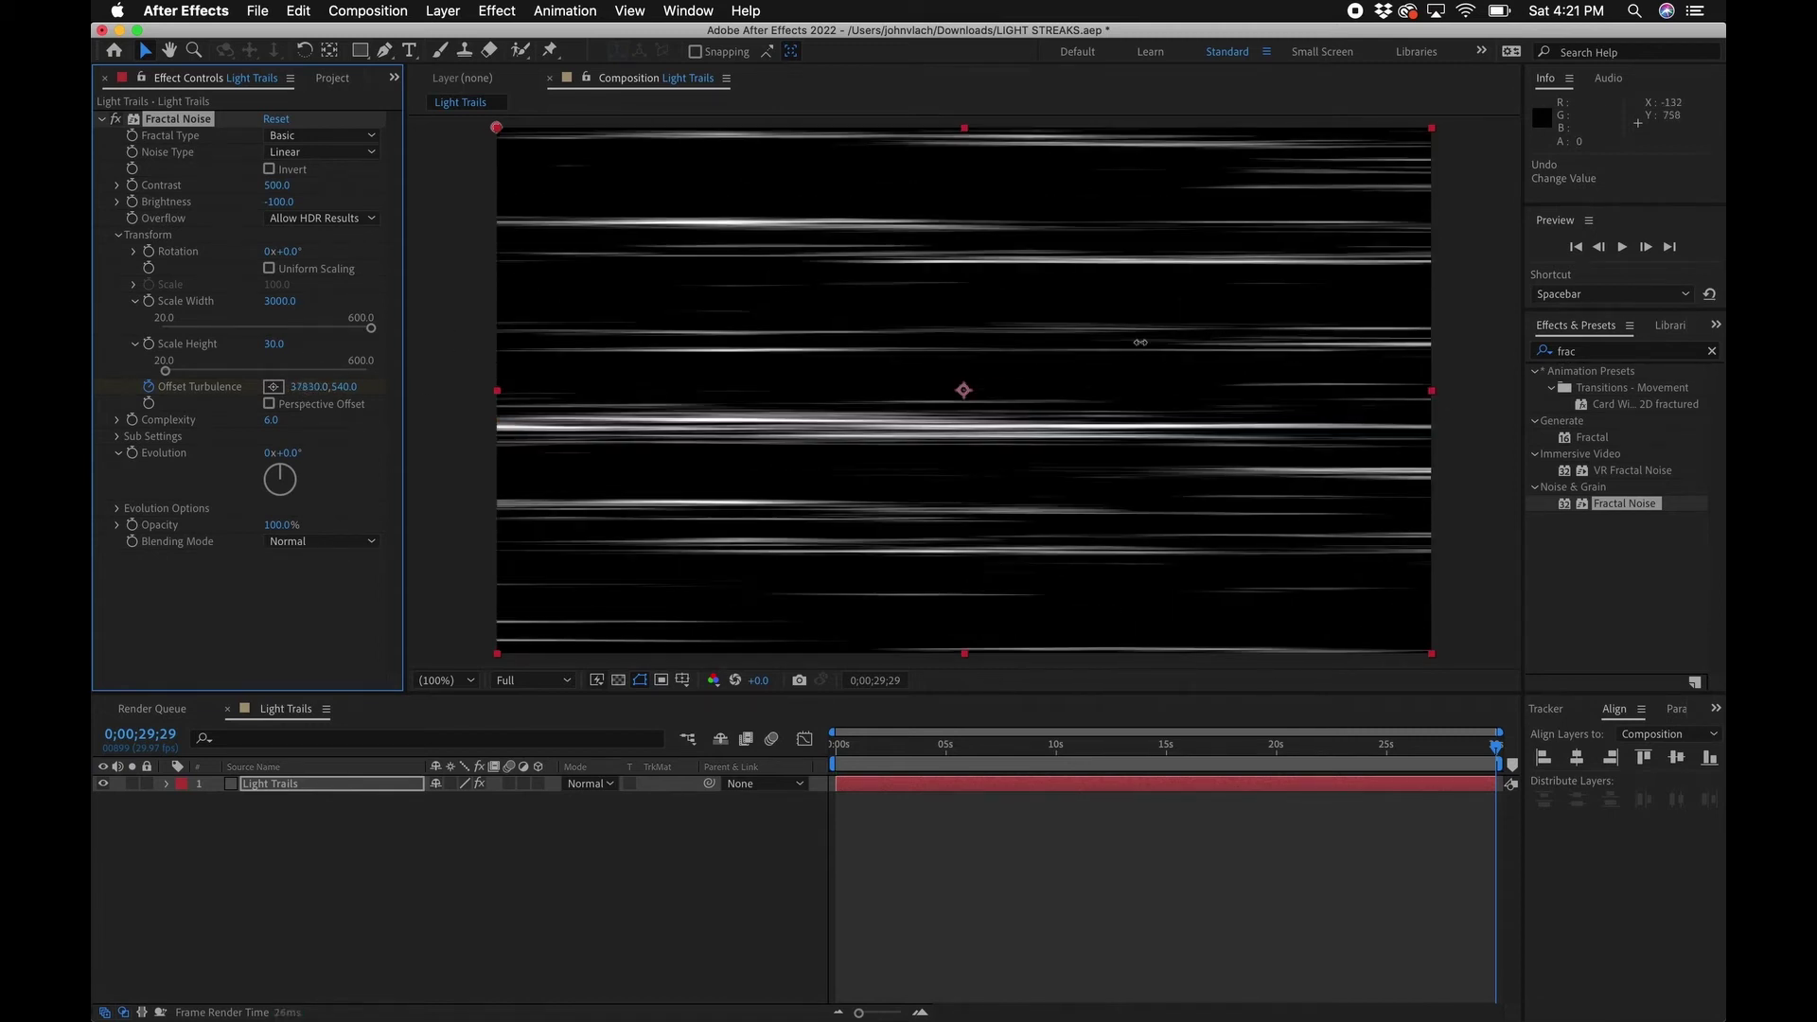
{"action": "mouse_move", "coordinate": [1471, 750]}
{"action": "left_mouse_down"}
{"action": "mouse_move", "coordinate": [1138, 769]}
{"action": "mouse_move", "coordinate": [1066, 753]}
{"action": "mouse_move", "coordinate": [1456, 748]}
{"action": "mouse_move", "coordinate": [1329, 774]}
{"action": "mouse_move", "coordinate": [1345, 769]}
{"action": "left_mouse_up"}
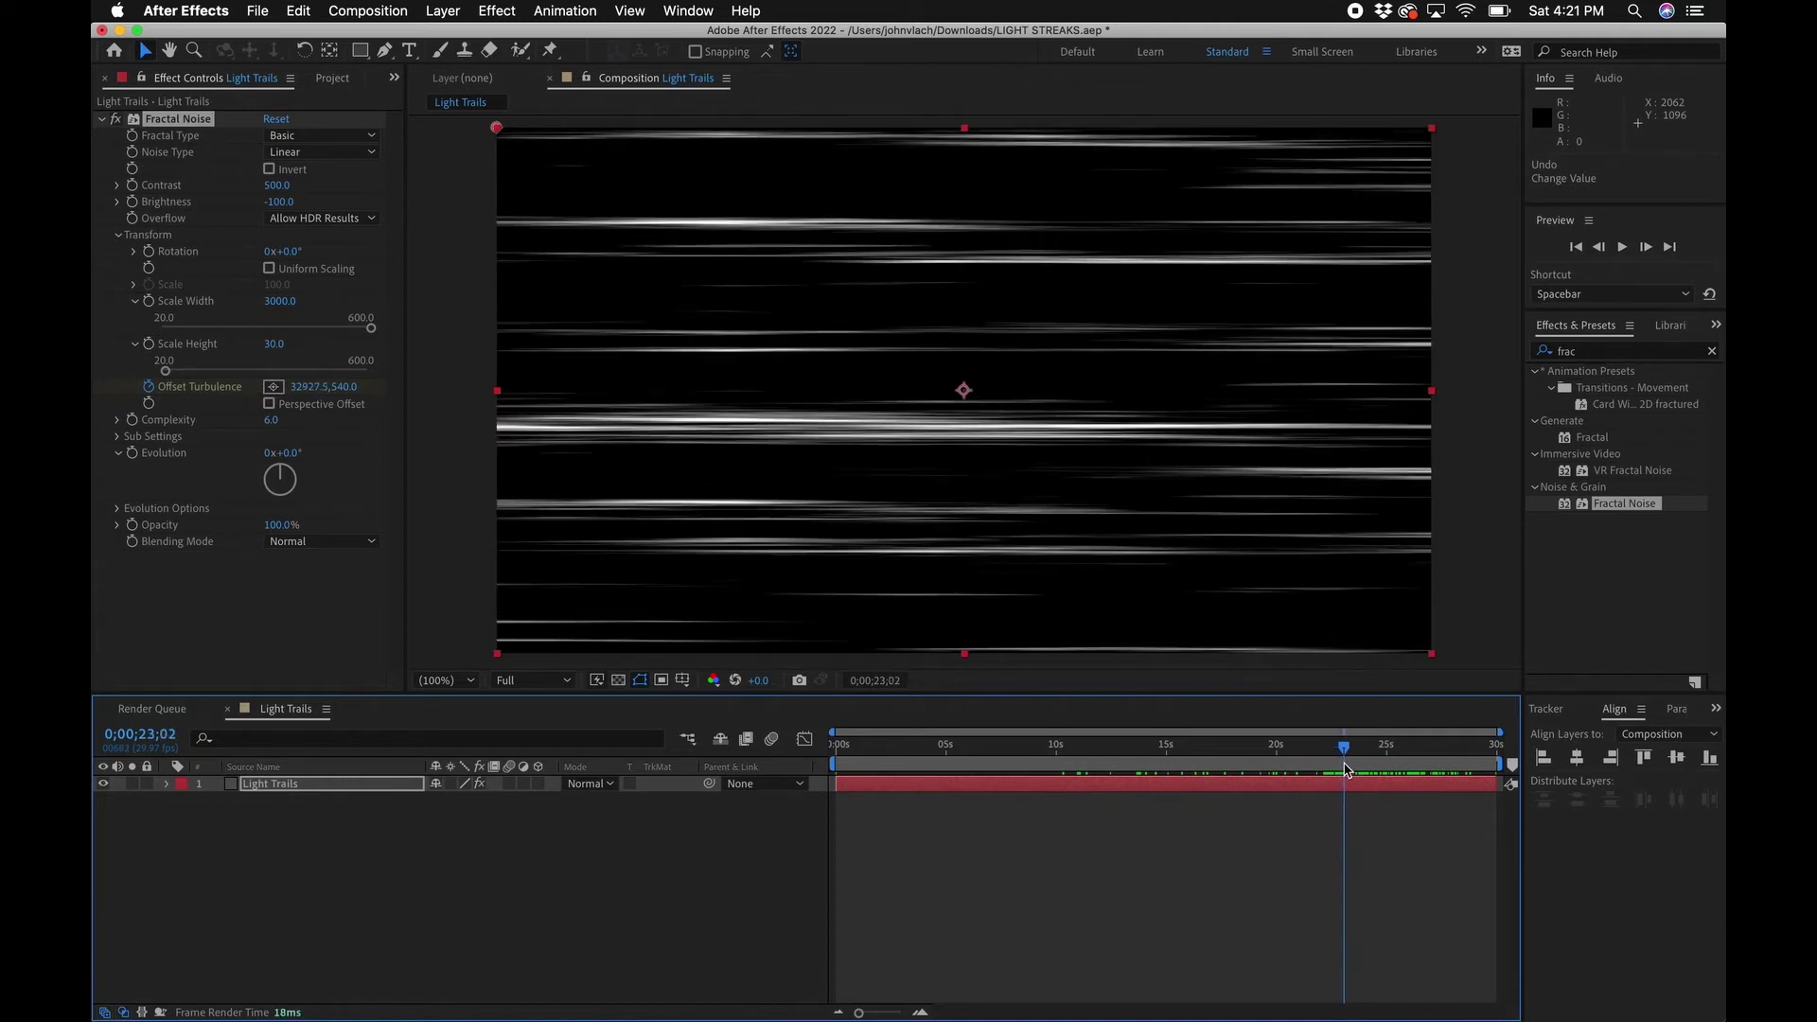
{"action": "key", "text": ";"}
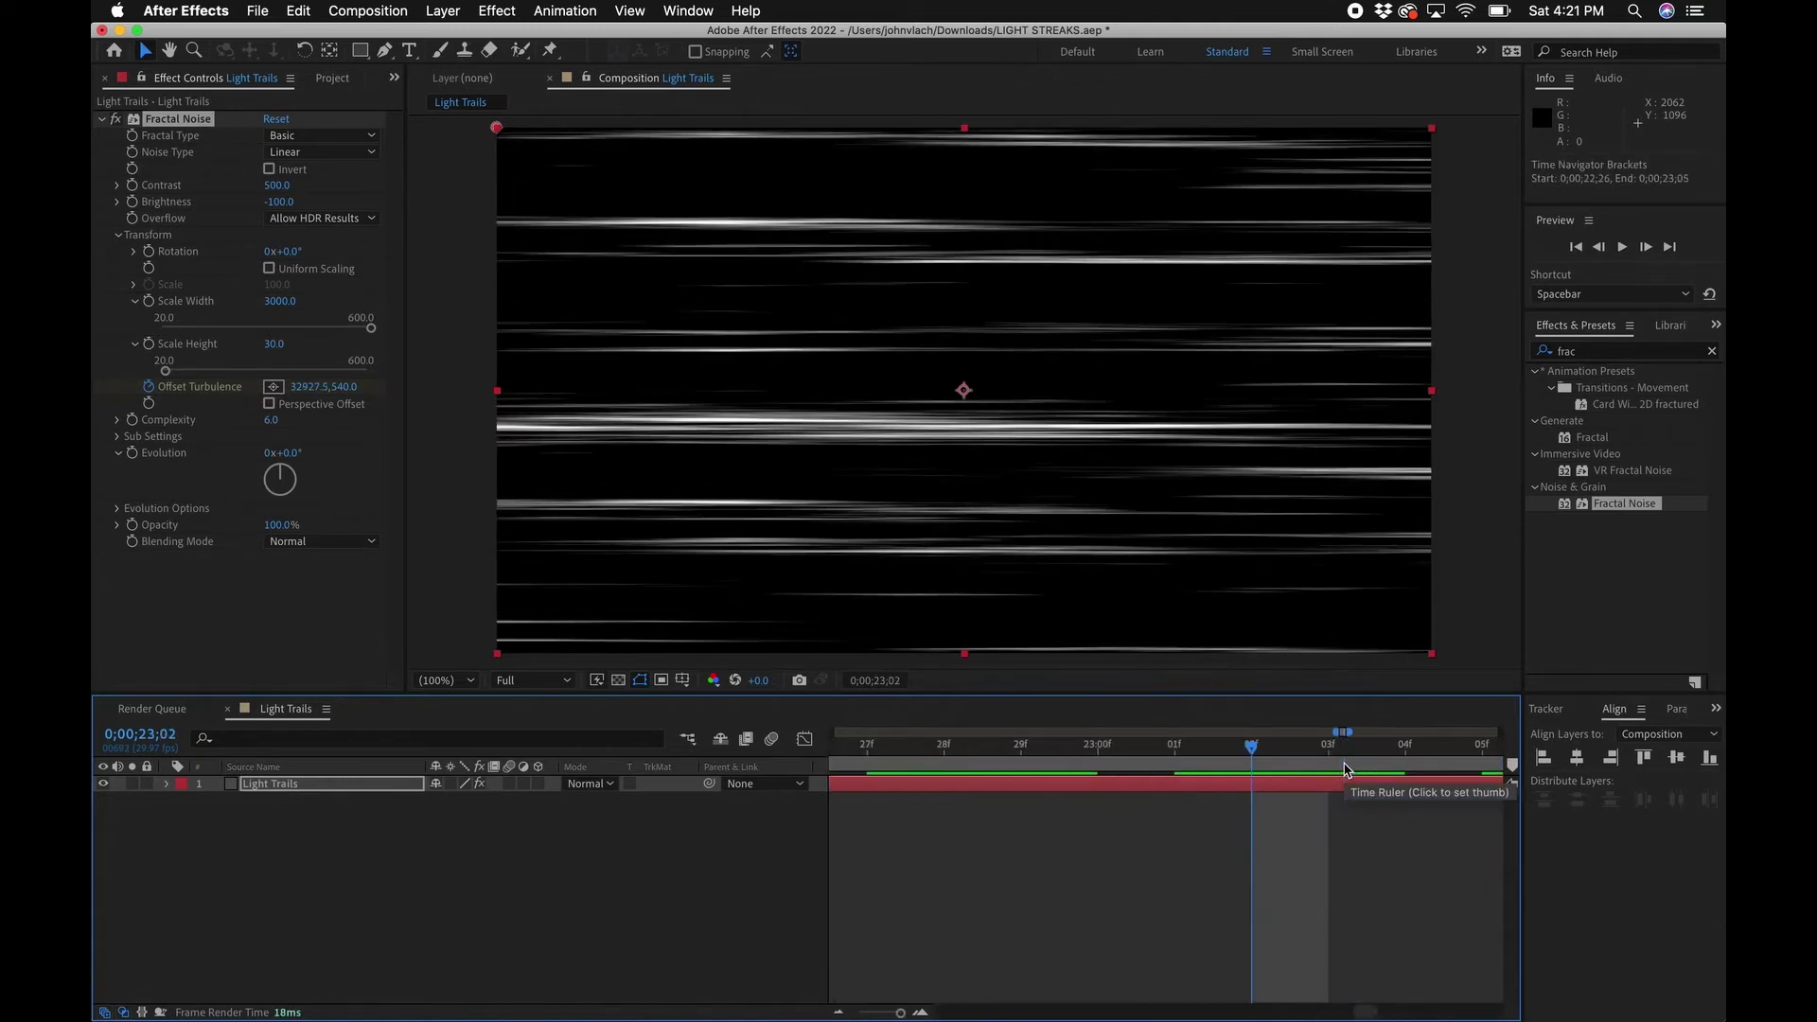
{"action": "left_click_drag", "start_coordinate": [1242, 755], "coordinate": [933, 774]}
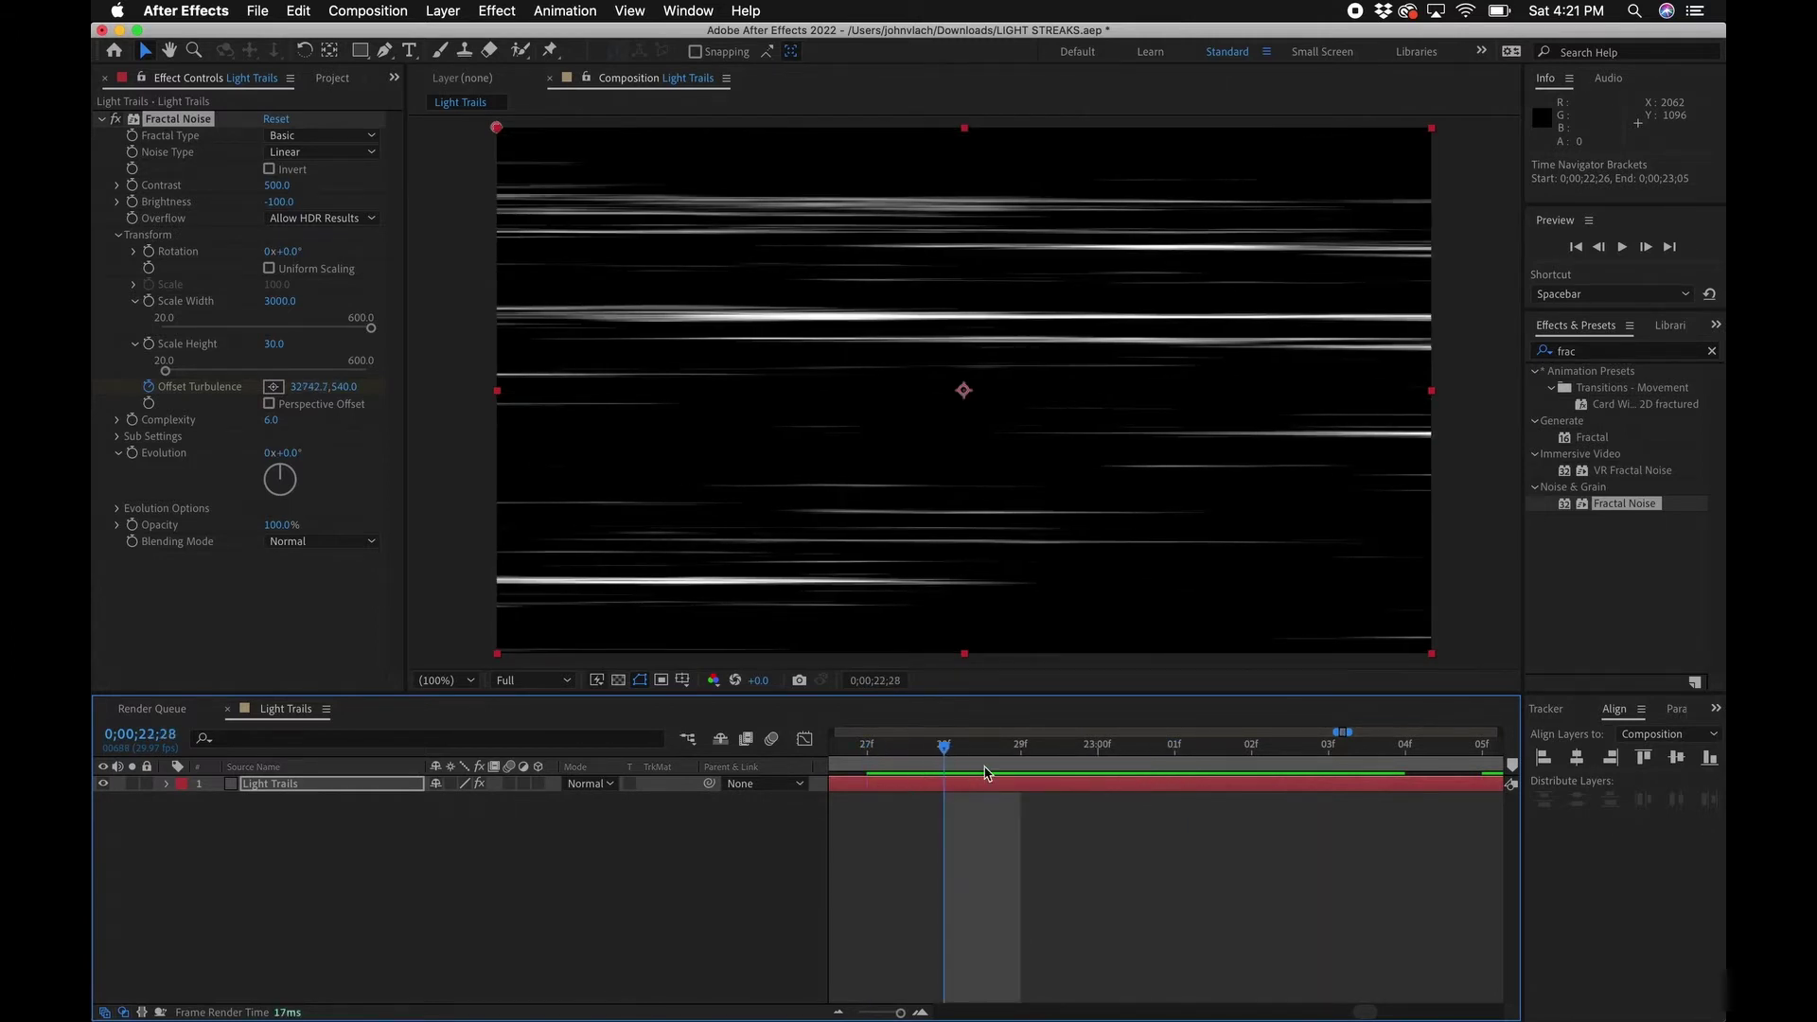
Step: Reveal the keyframes, add an Offset Turbulence keyframe, and delete the final one
{"action": "left_click", "coordinate": [327, 788]}
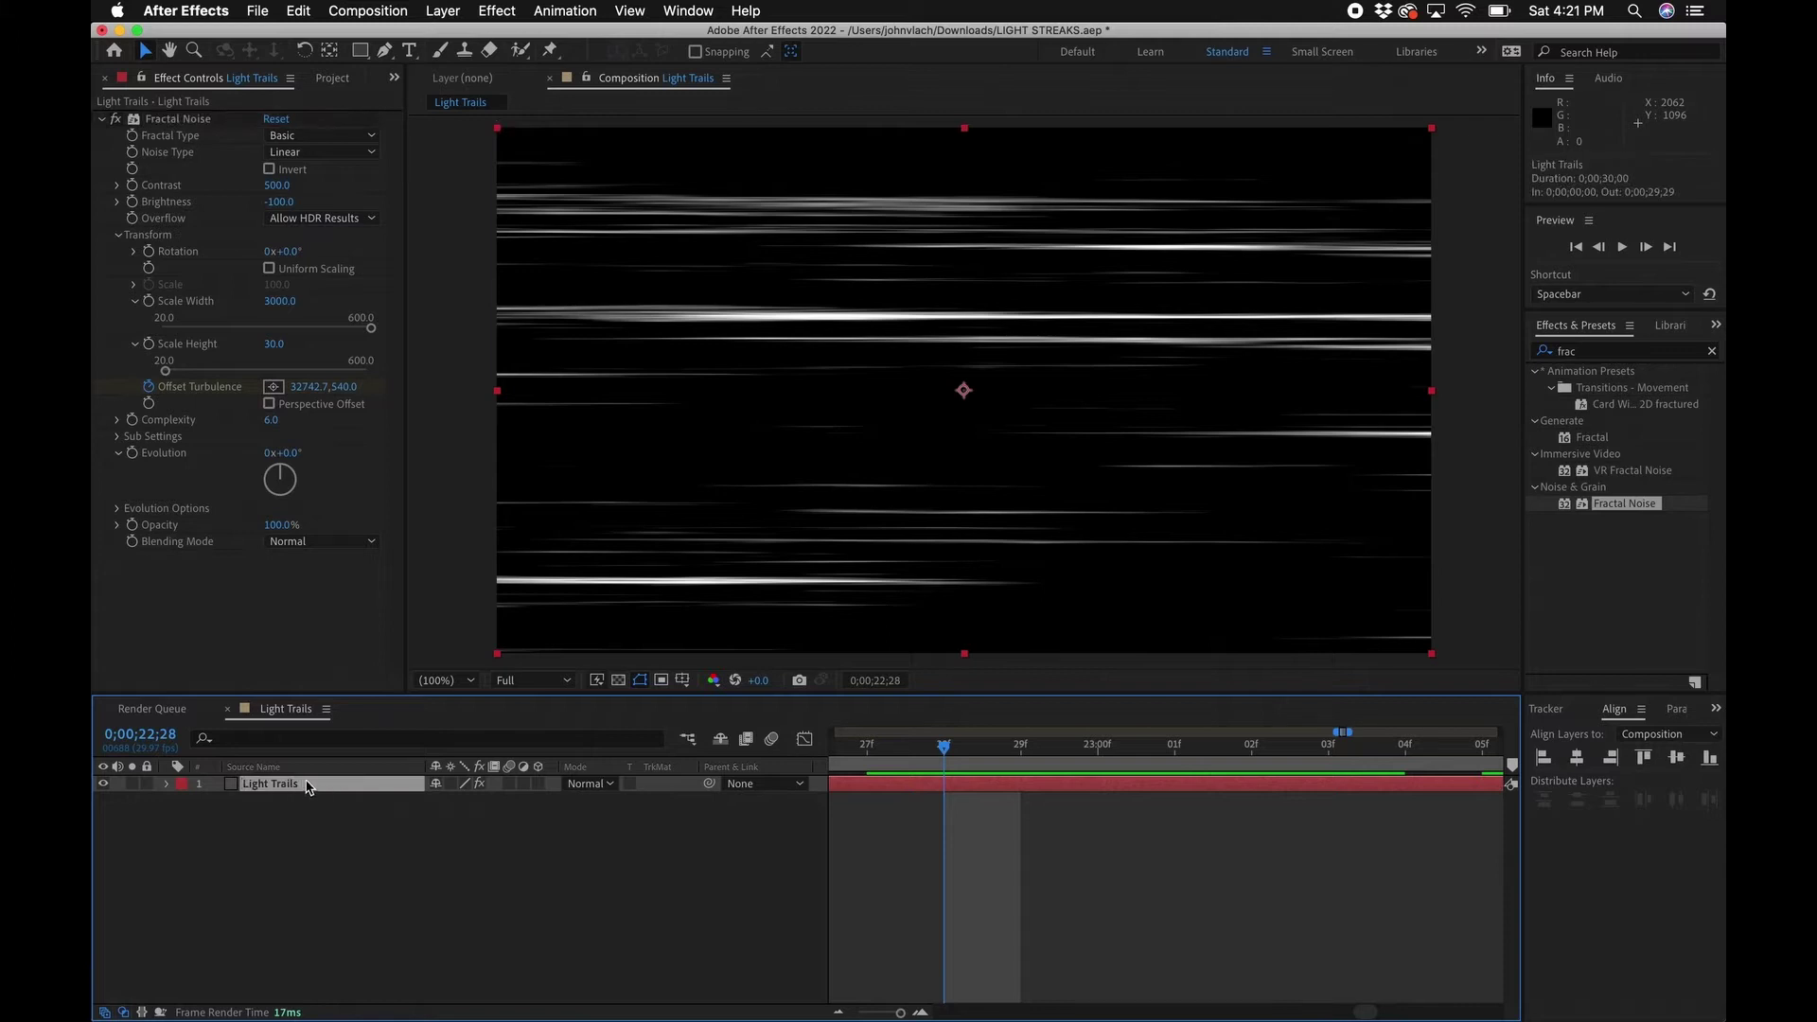
{"action": "key", "text": "u"}
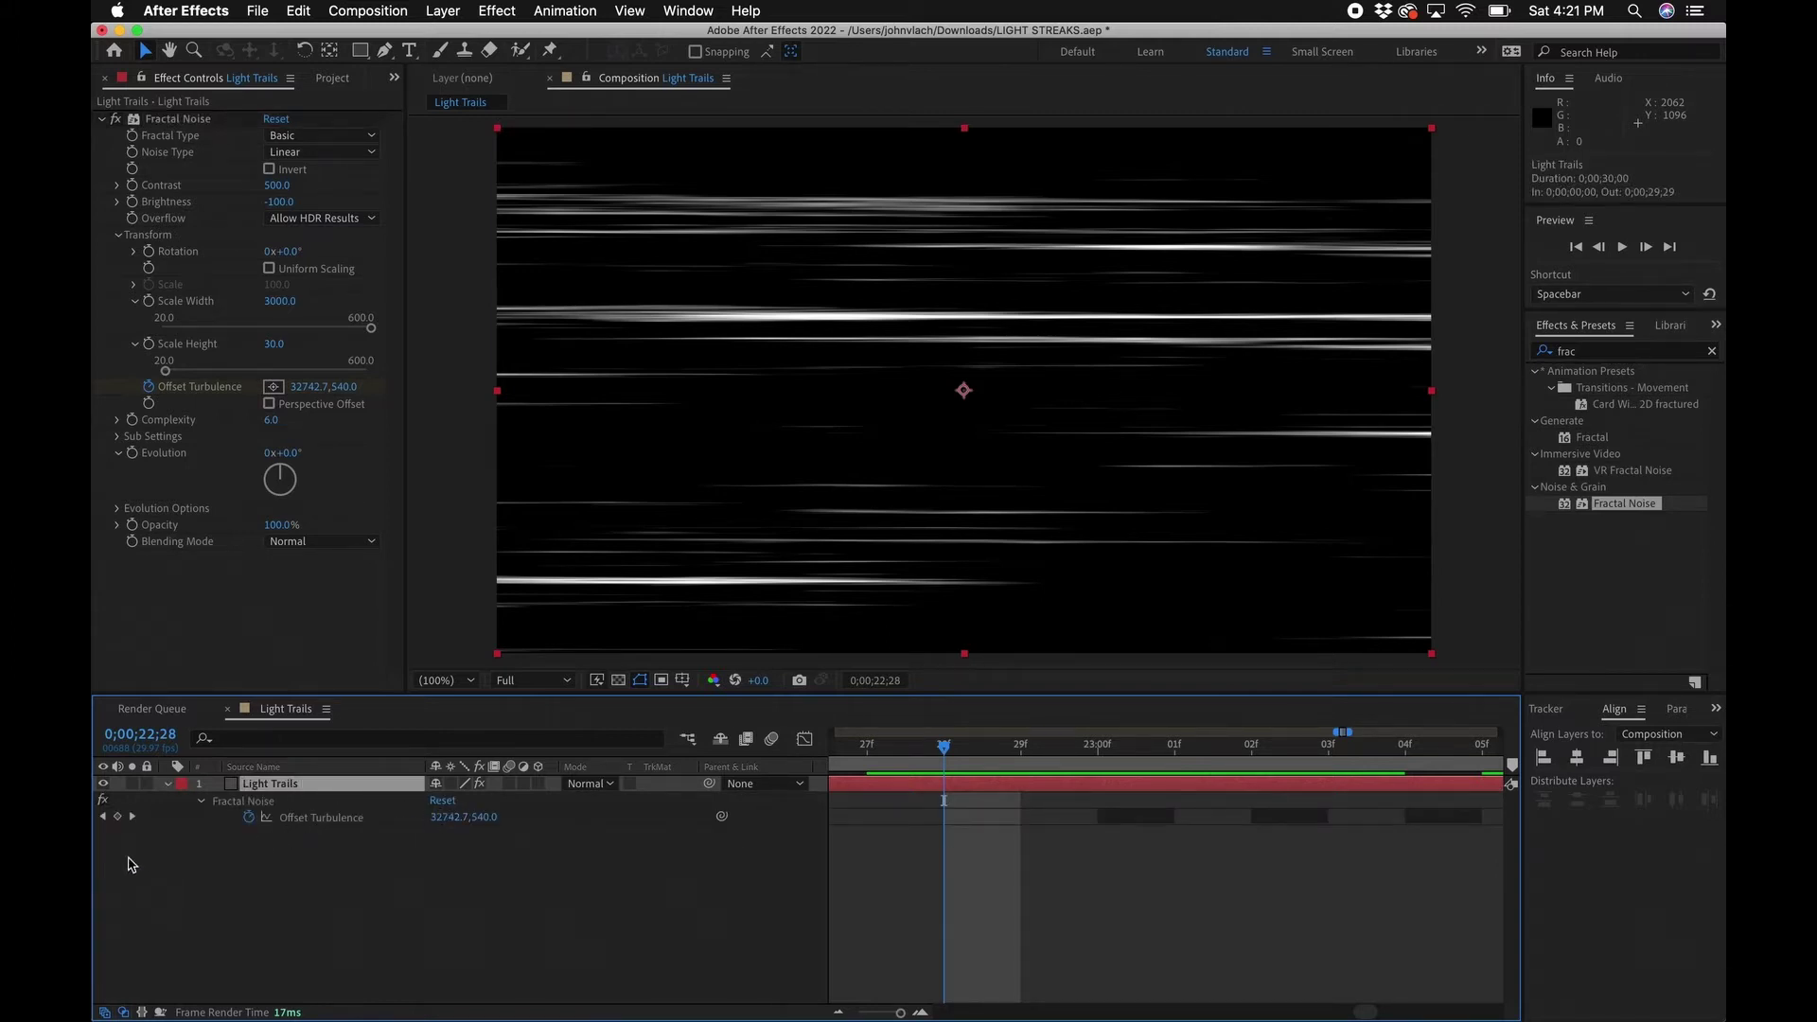
{"action": "left_click", "coordinate": [117, 816]}
{"action": "left_click", "coordinate": [1134, 872]}
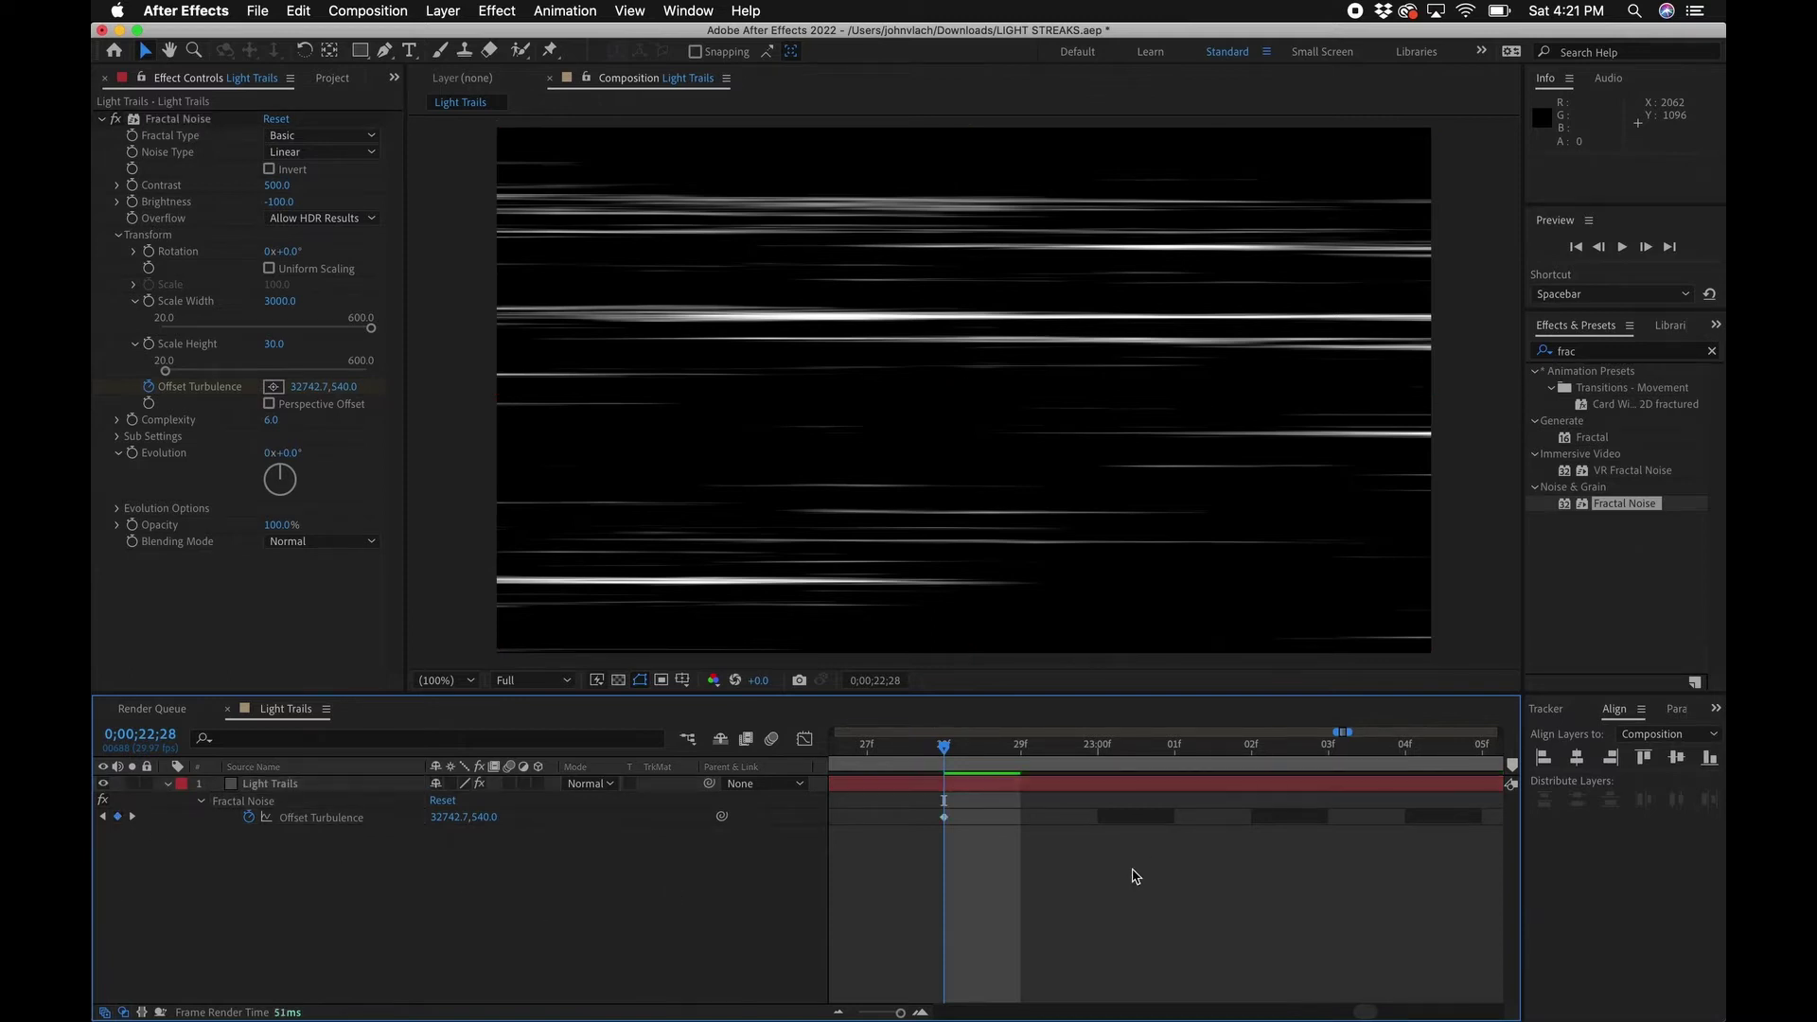
{"action": "key", "text": "minus"}
{"action": "key", "text": "minus"}
{"action": "key", "text": "minus"}
{"action": "key", "text": "minus"}
{"action": "key", "text": "minus"}
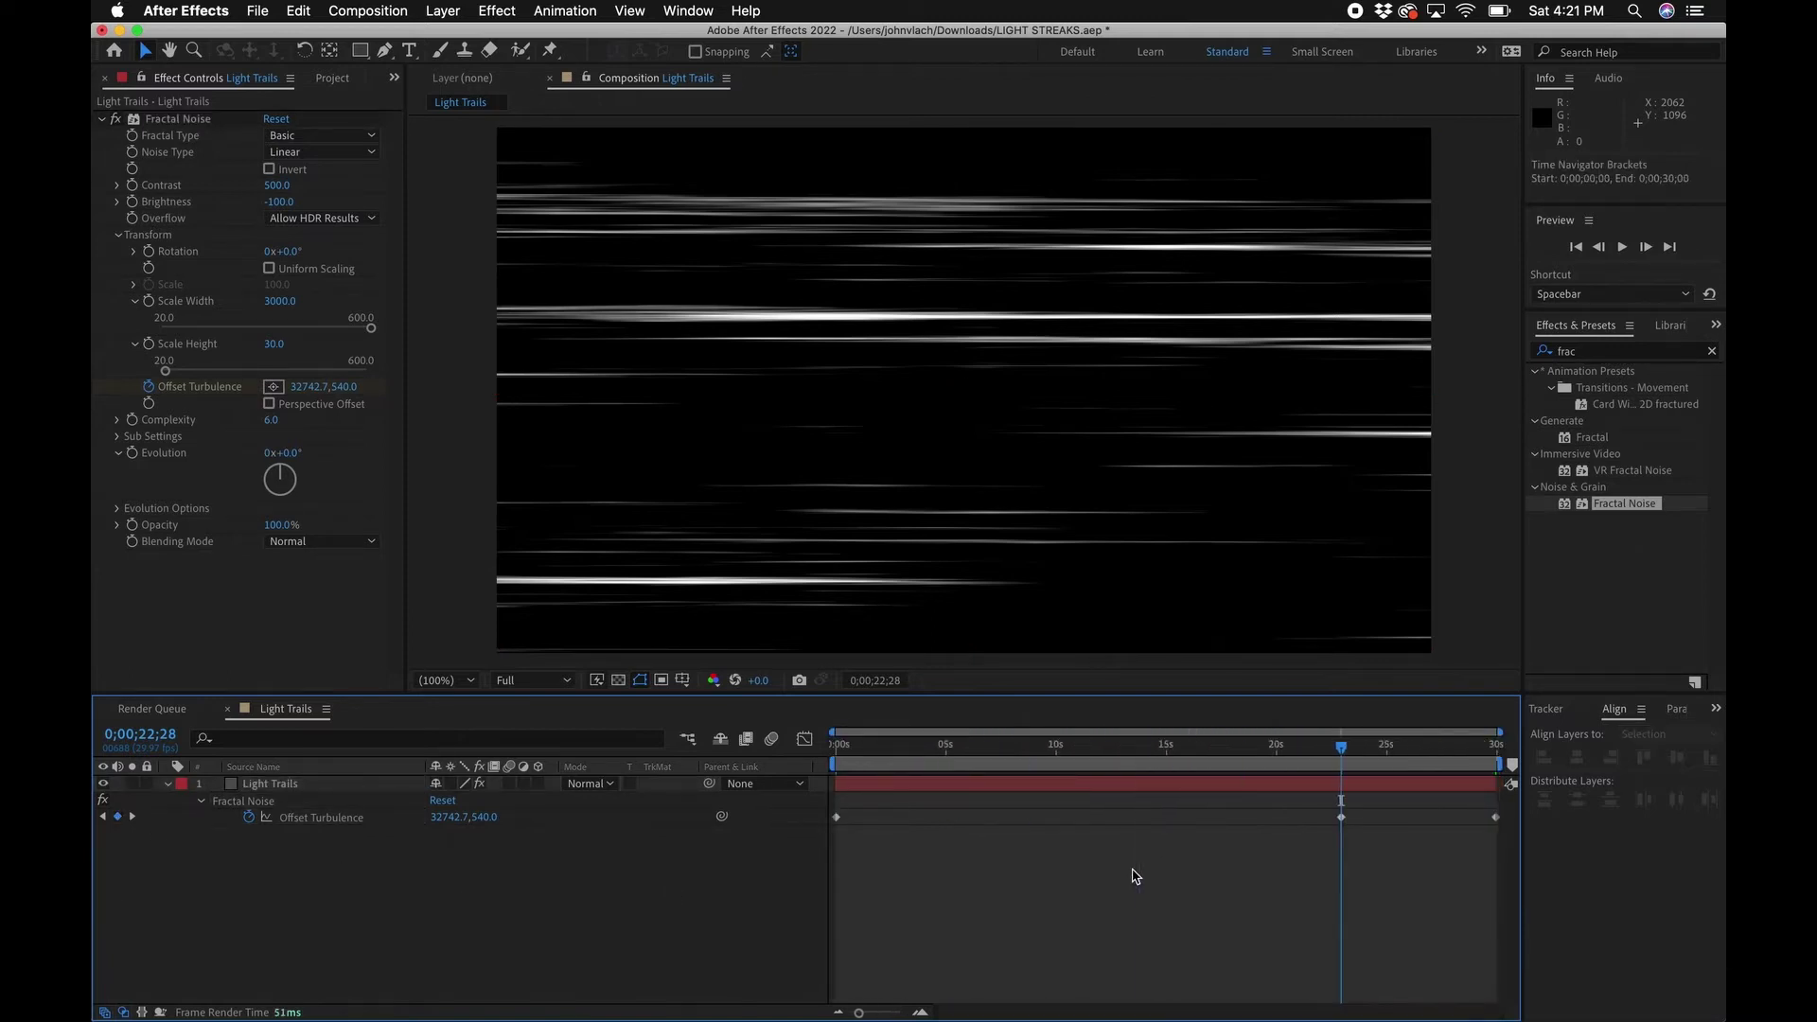
{"action": "left_click", "coordinate": [1496, 817]}
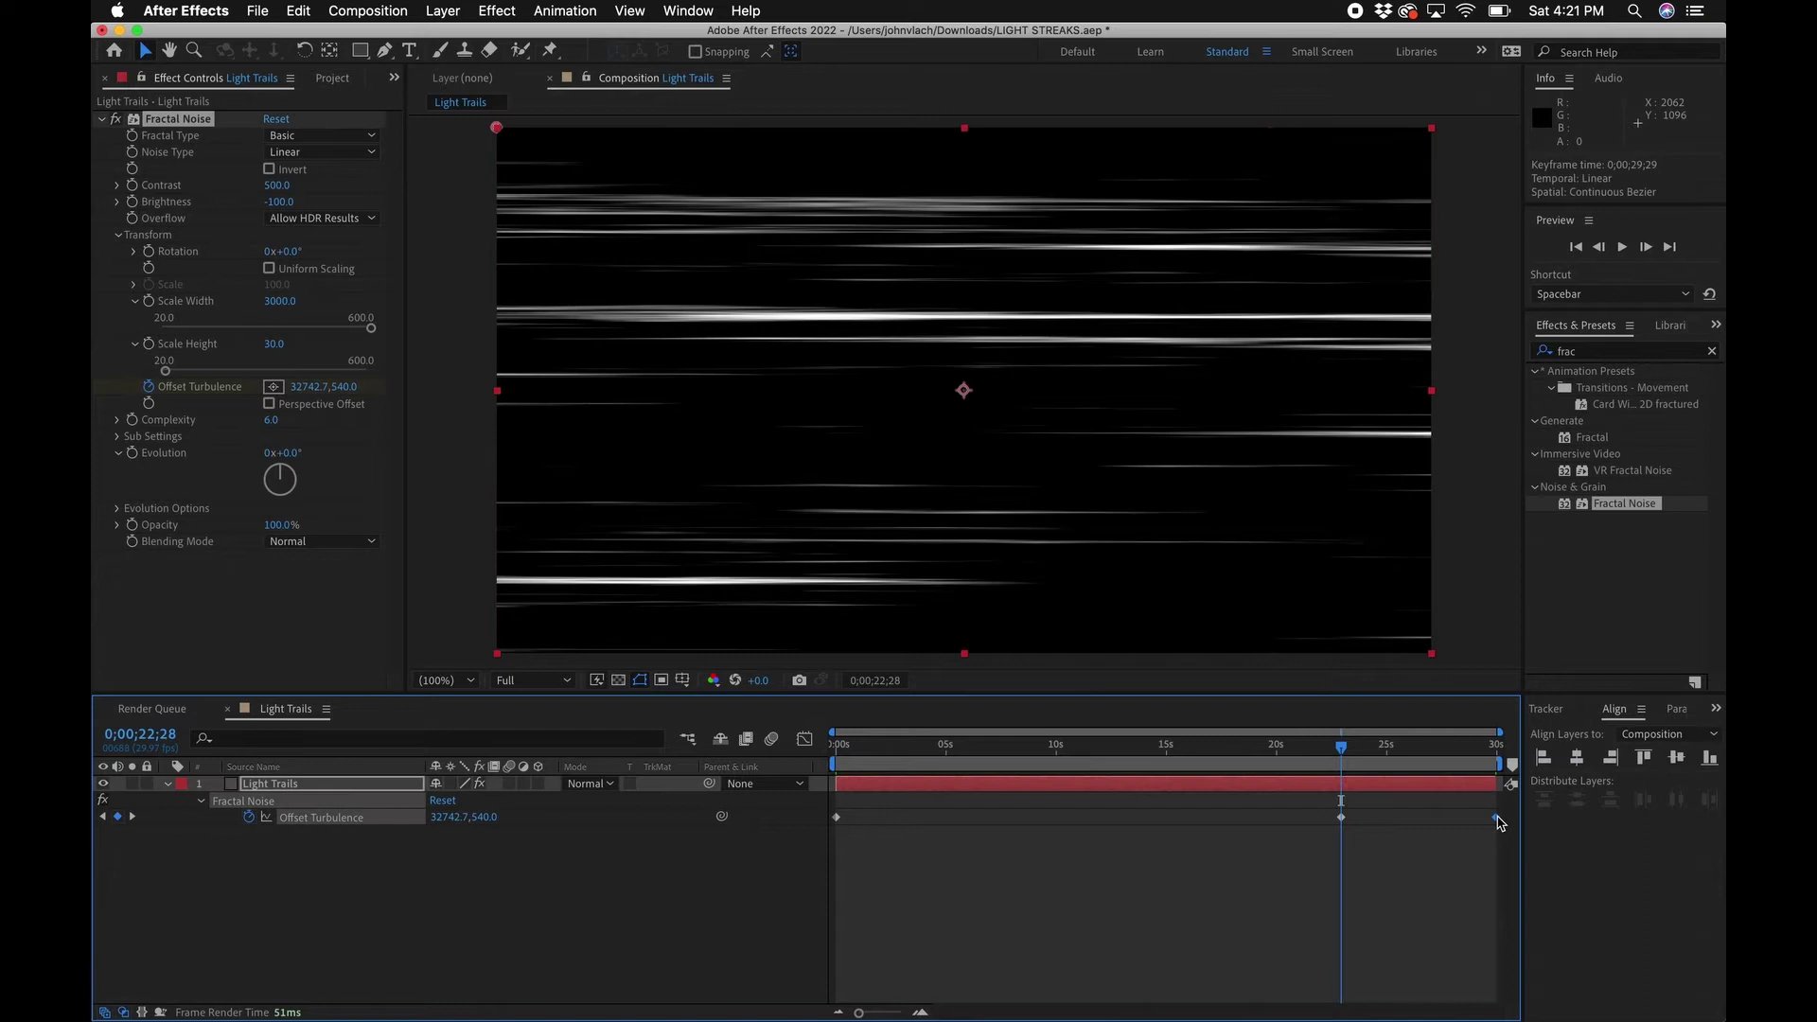
{"action": "key", "text": "Delete"}
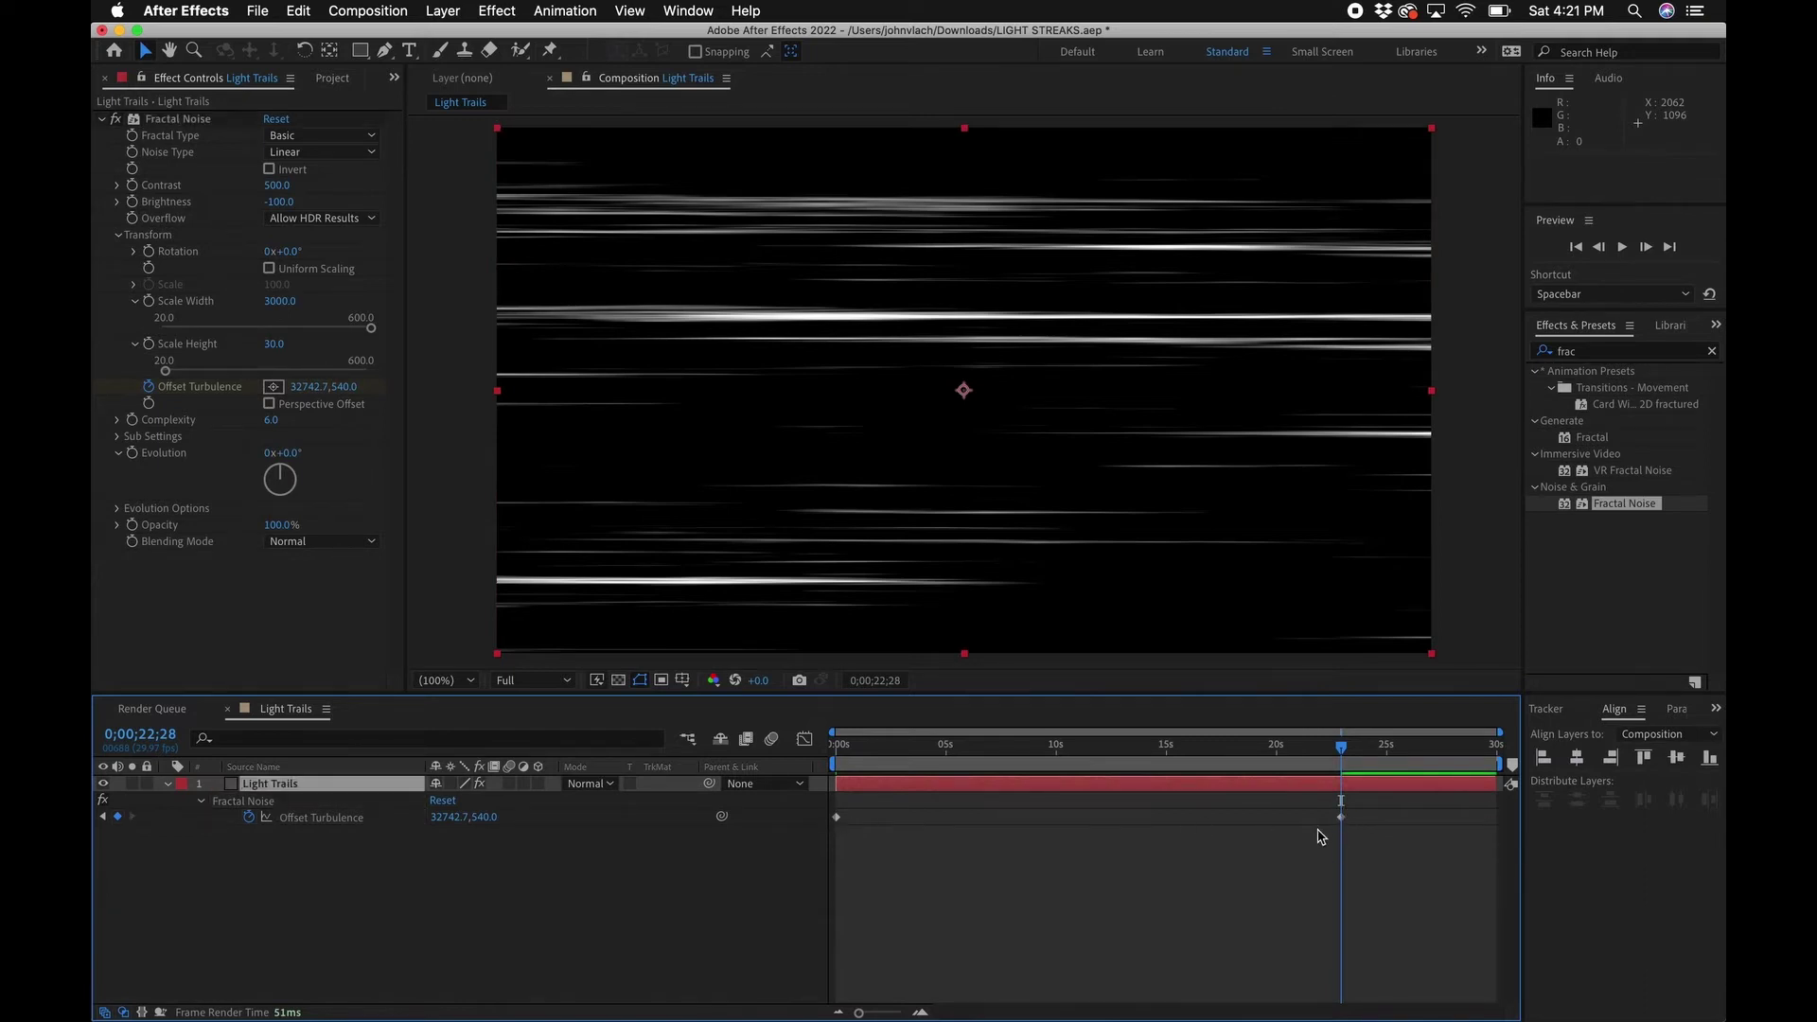
Step: Move the 22;28 Offset Turbulence keyframe close to the start and preview the sweep
{"action": "mouse_move", "coordinate": [1294, 752]}
{"action": "left_mouse_down"}
{"action": "mouse_move", "coordinate": [832, 746]}
{"action": "mouse_move", "coordinate": [1296, 748]}
{"action": "left_mouse_up"}
{"action": "key", "text": "k"}
{"action": "left_click_drag", "start_coordinate": [1341, 816], "coordinate": [1067, 837]}
{"action": "left_click_drag", "start_coordinate": [935, 823], "coordinate": [916, 822]}
{"action": "key", "text": "Home"}
{"action": "key", "text": "space"}
{"action": "key", "text": "space"}
{"action": "mouse_move", "coordinate": [916, 823]}
{"action": "left_mouse_down"}
{"action": "mouse_move", "coordinate": [864, 819]}
{"action": "mouse_move", "coordinate": [1019, 826]}
{"action": "mouse_move", "coordinate": [876, 820]}
{"action": "left_mouse_up"}
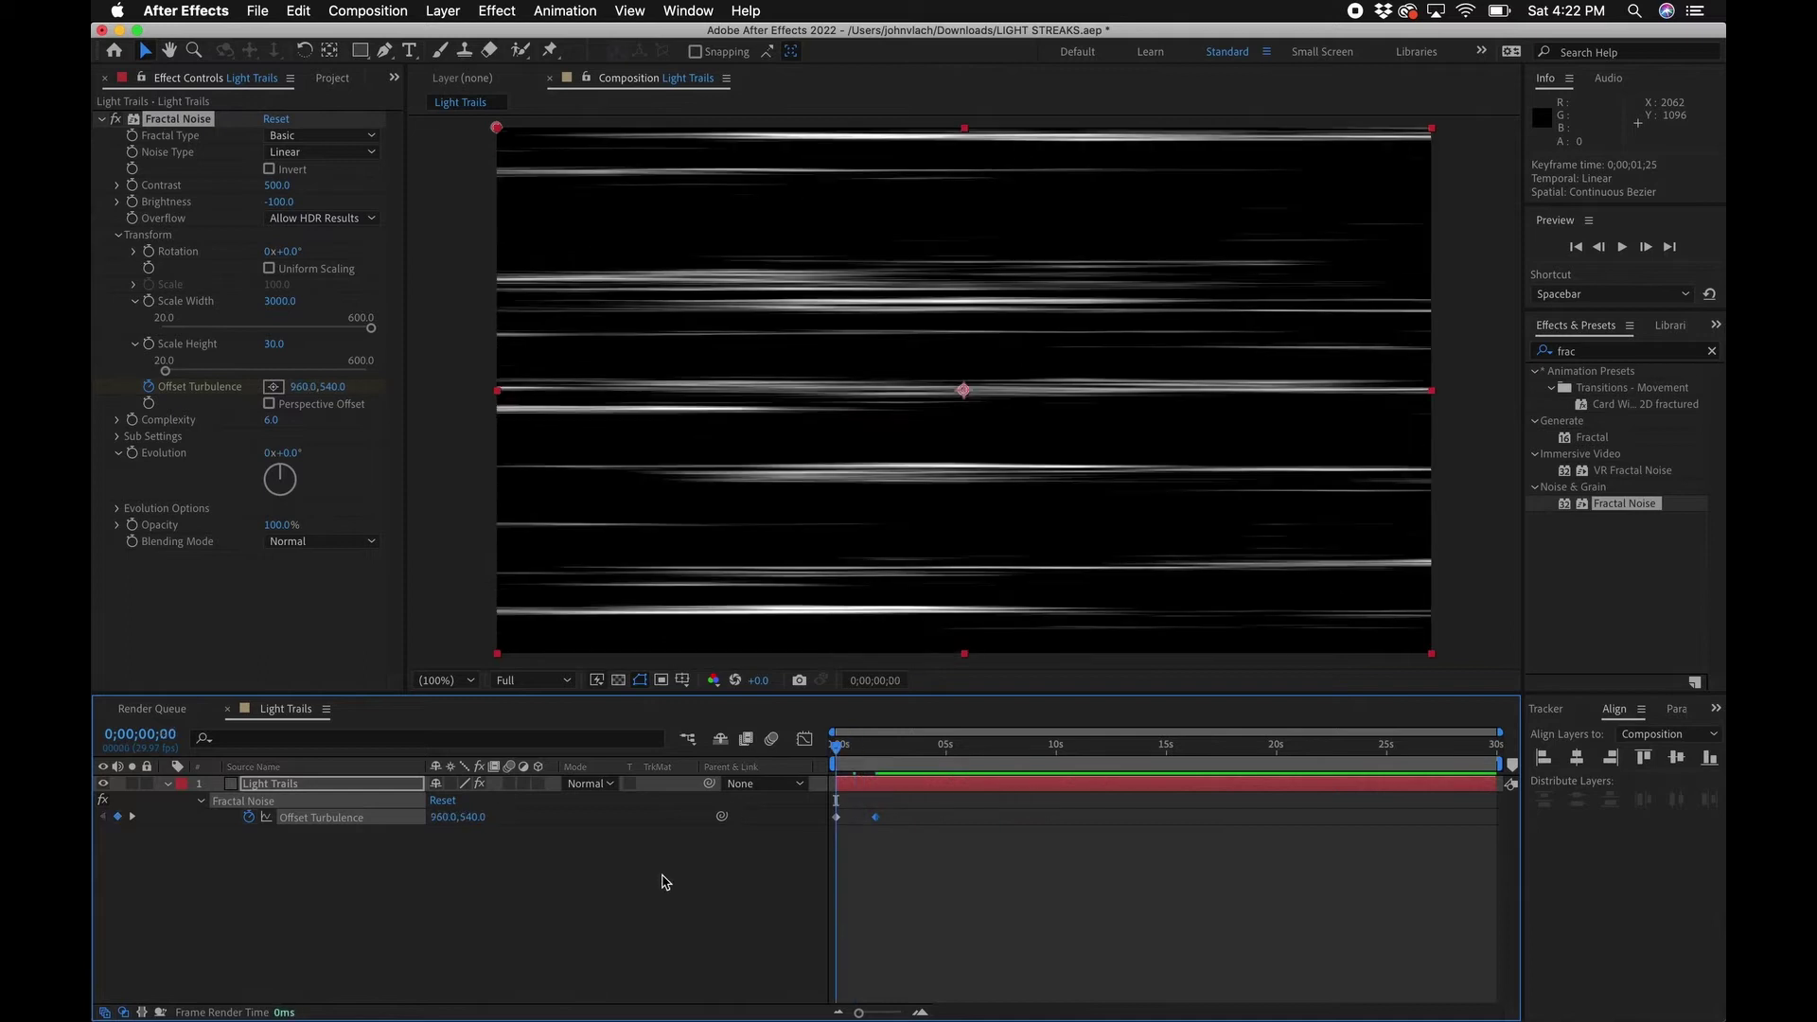
Step: Preview and scrub the streak motion, then add an expression to Offset Turbulence
{"action": "left_click", "coordinate": [663, 881]}
{"action": "key", "text": "space"}
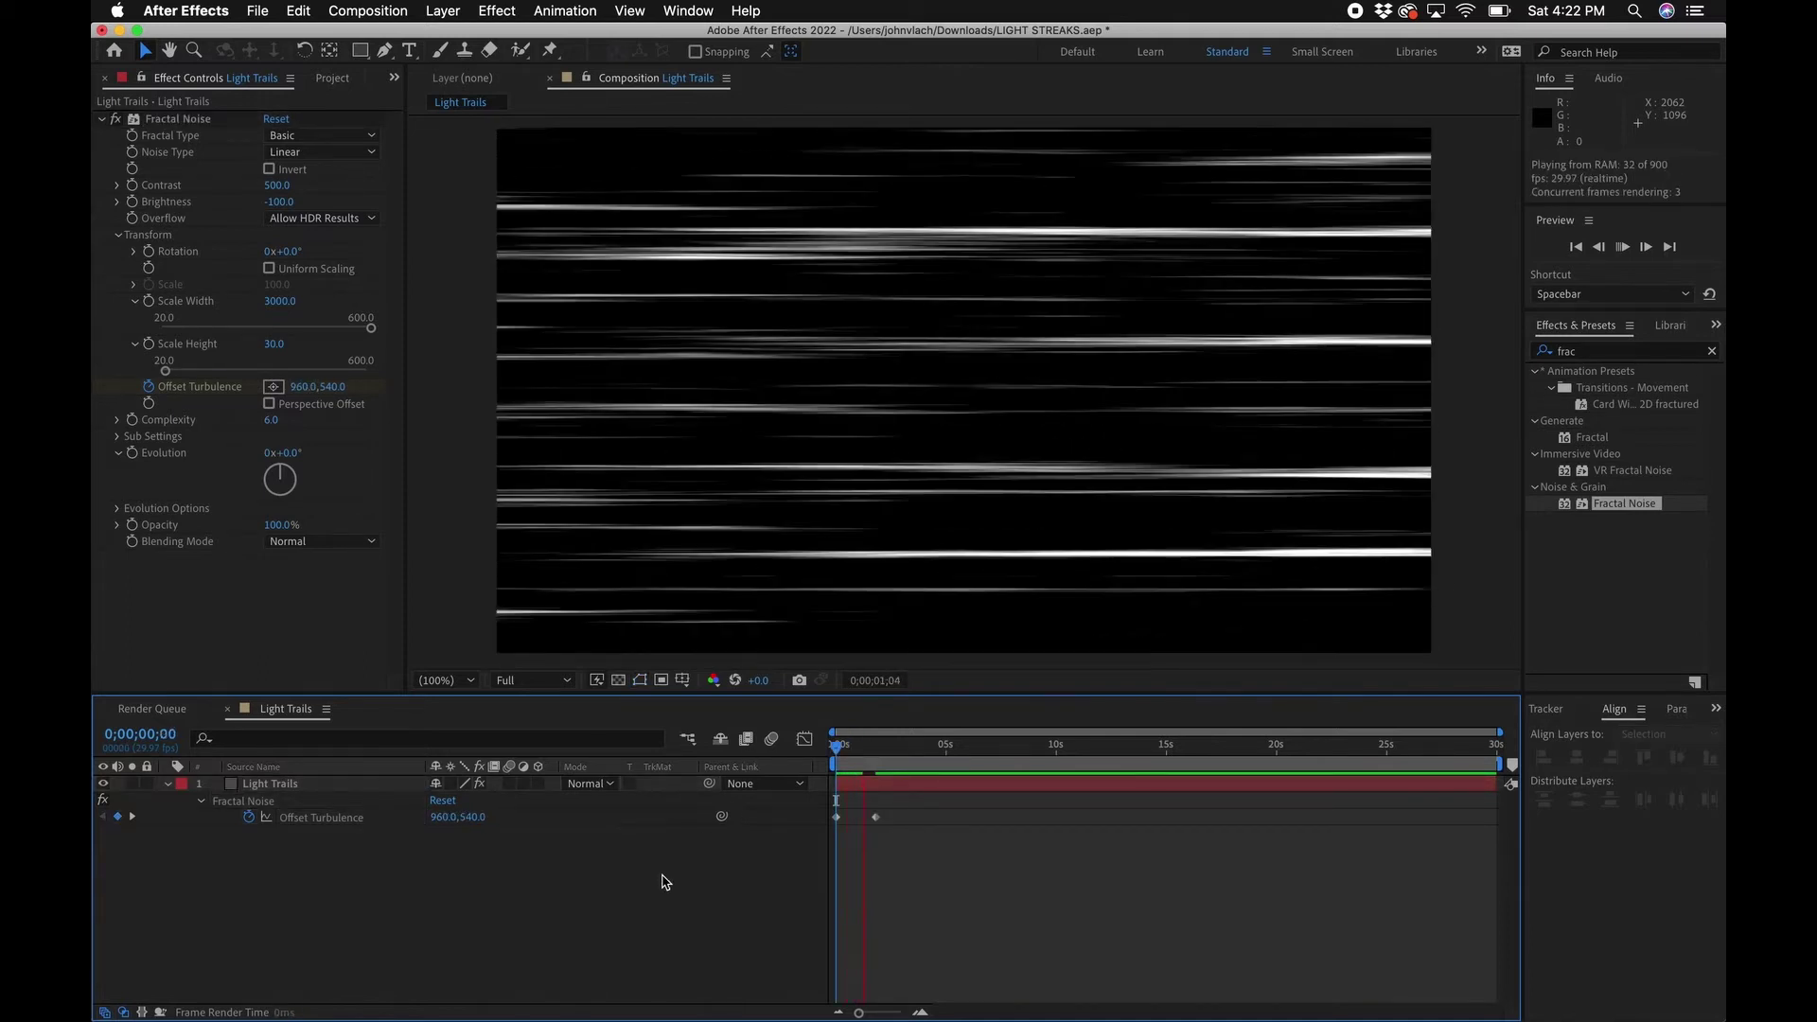
{"action": "key", "text": "space"}
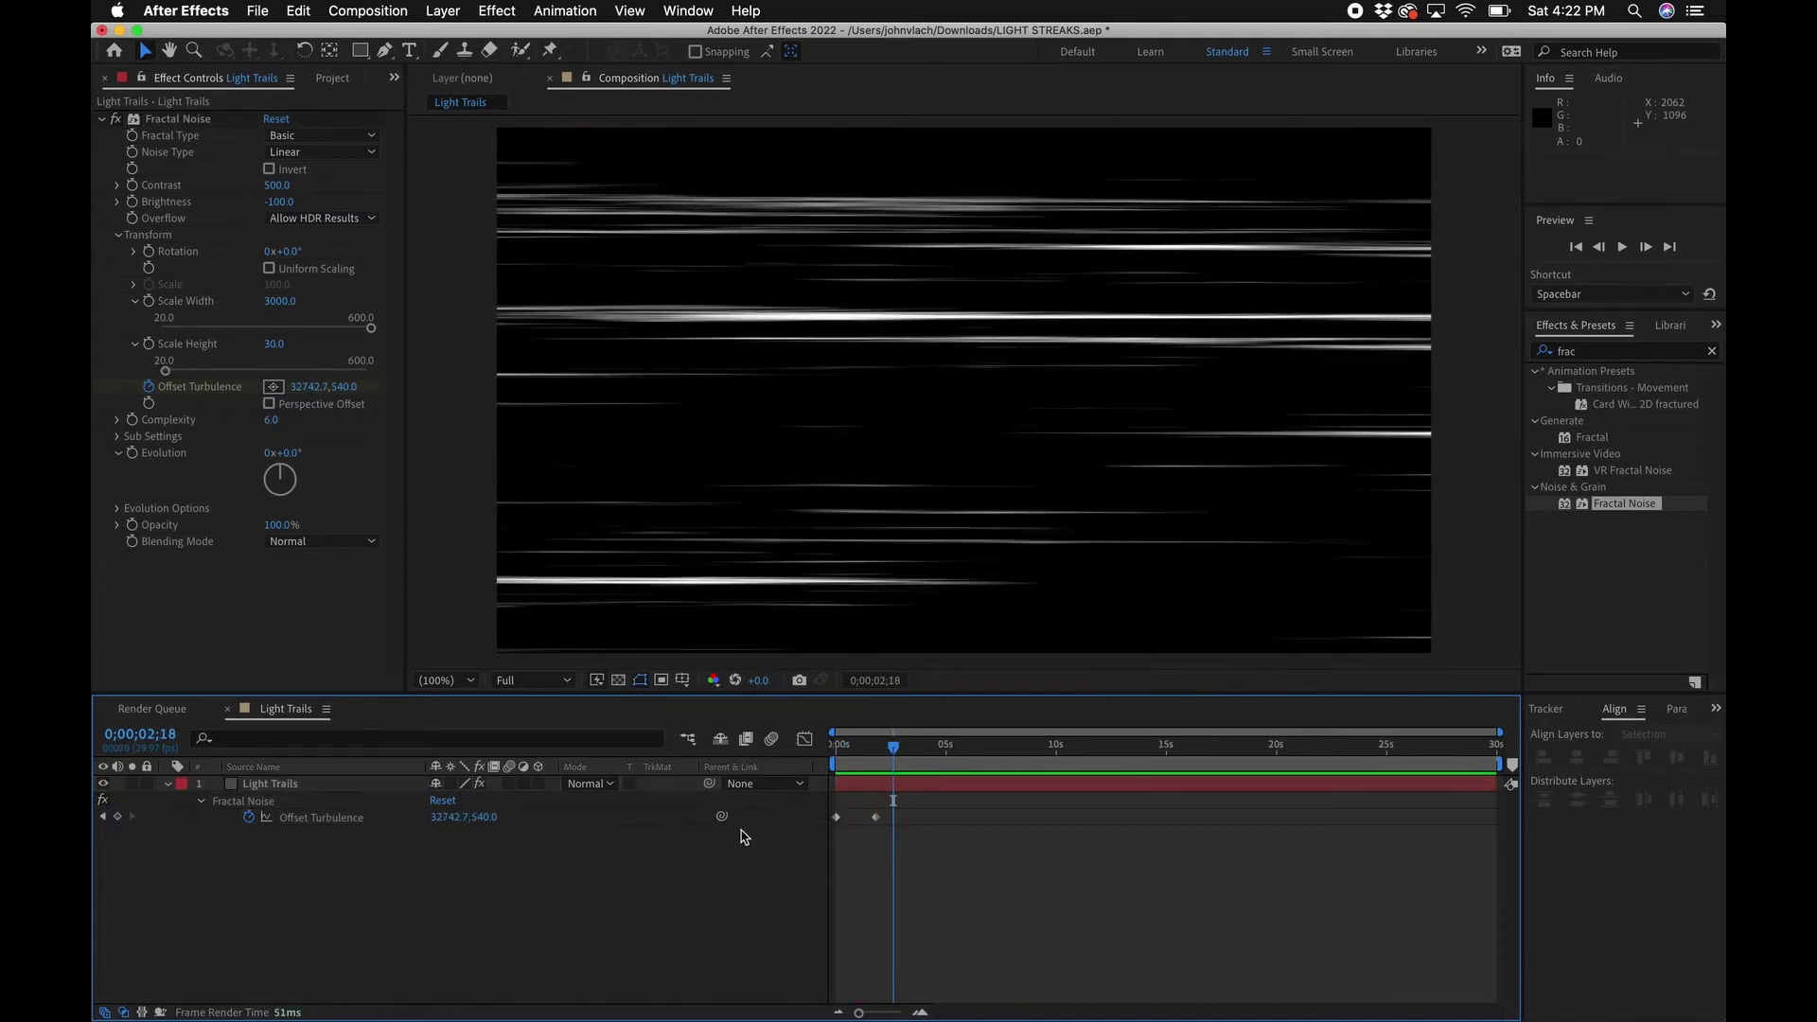
{"action": "left_click_drag", "start_coordinate": [902, 752], "coordinate": [1243, 752]}
{"action": "left_click_drag", "start_coordinate": [1074, 748], "coordinate": [868, 849]}
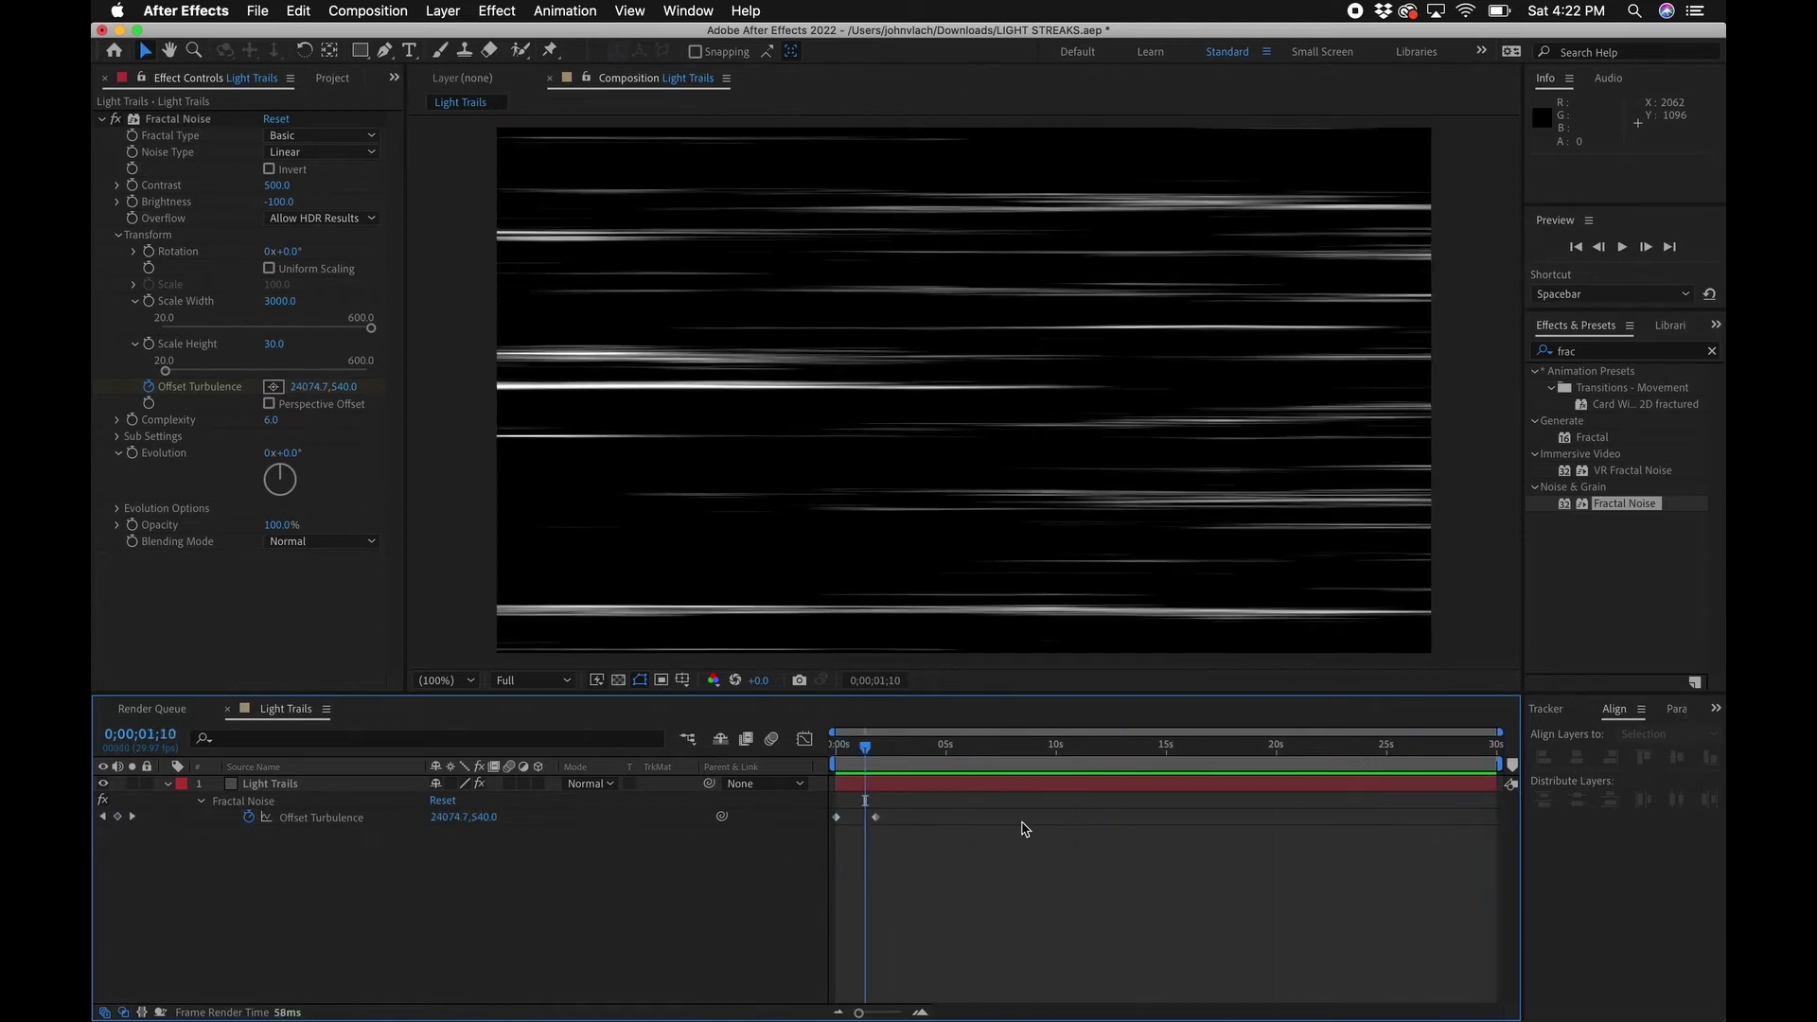
{"action": "left_click", "coordinate": [250, 818], "text": "alt"}
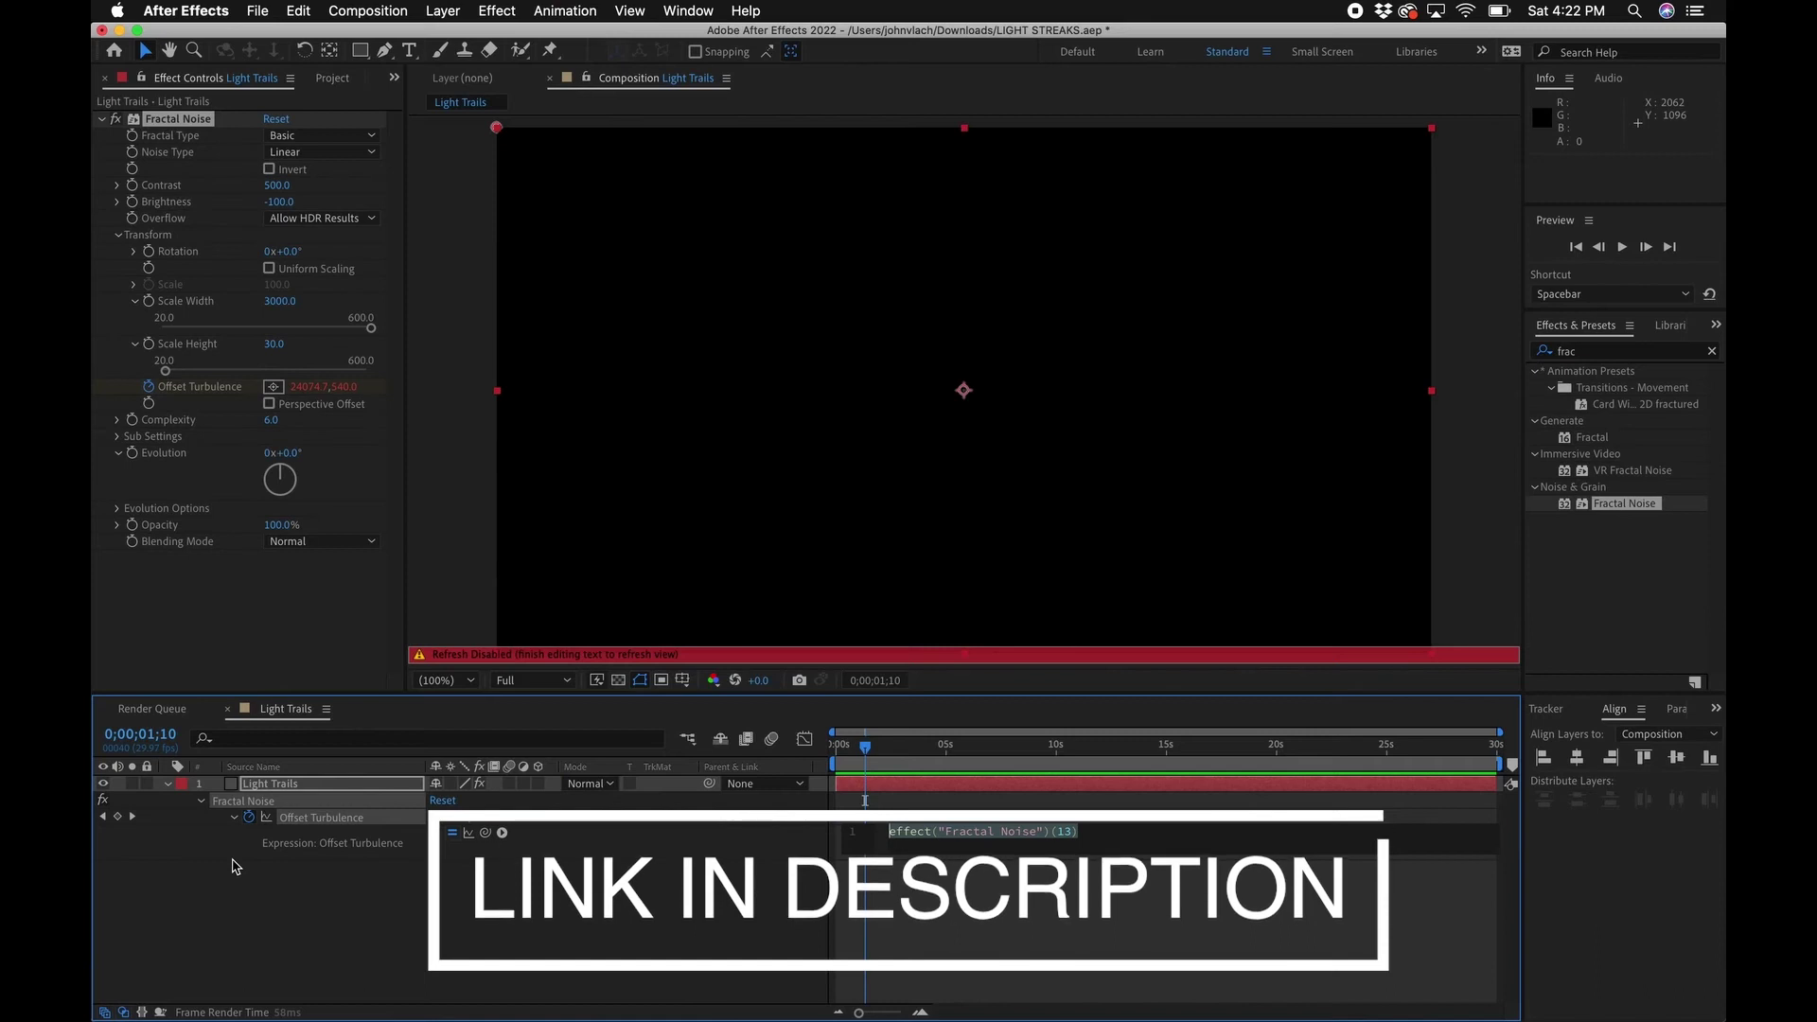
Step: Replace the Offset Turbulence expression with loopOut(type = "cycle", numKeyframes = 0)
{"action": "key", "text": "BackSpace"}
{"action": "type", "text": "l"}
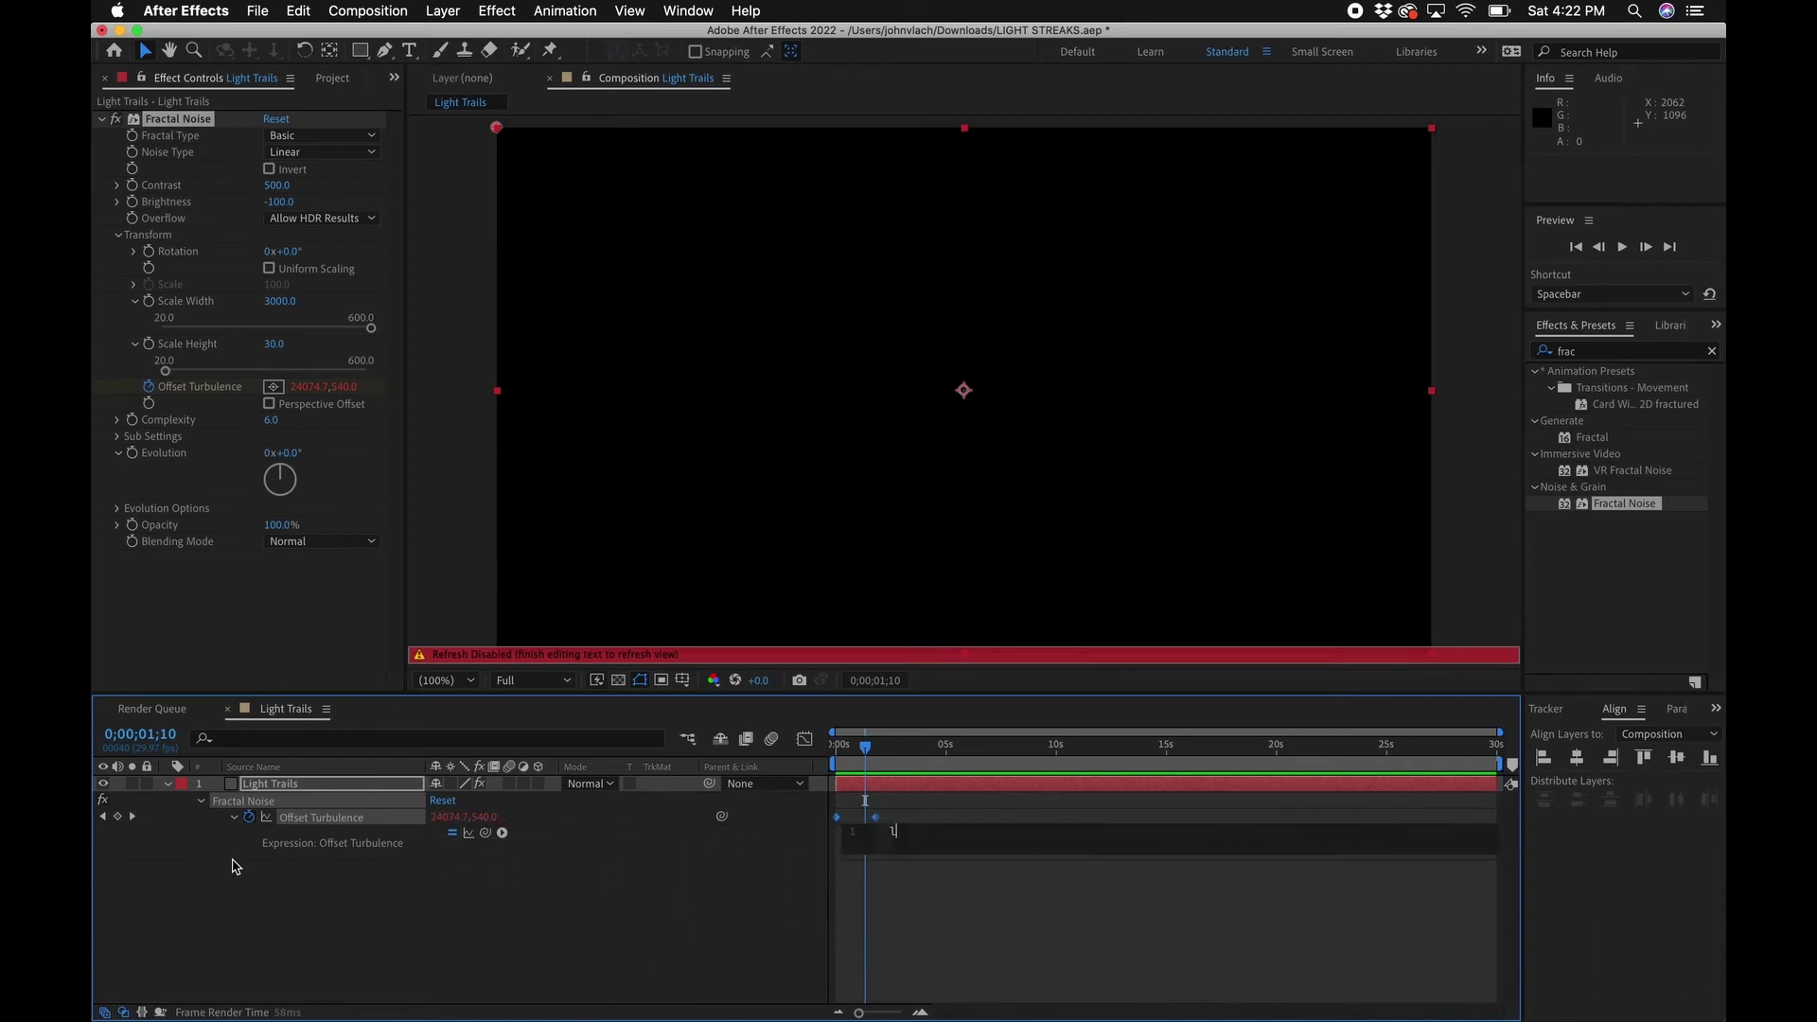
{"action": "type", "text": "oopO"}
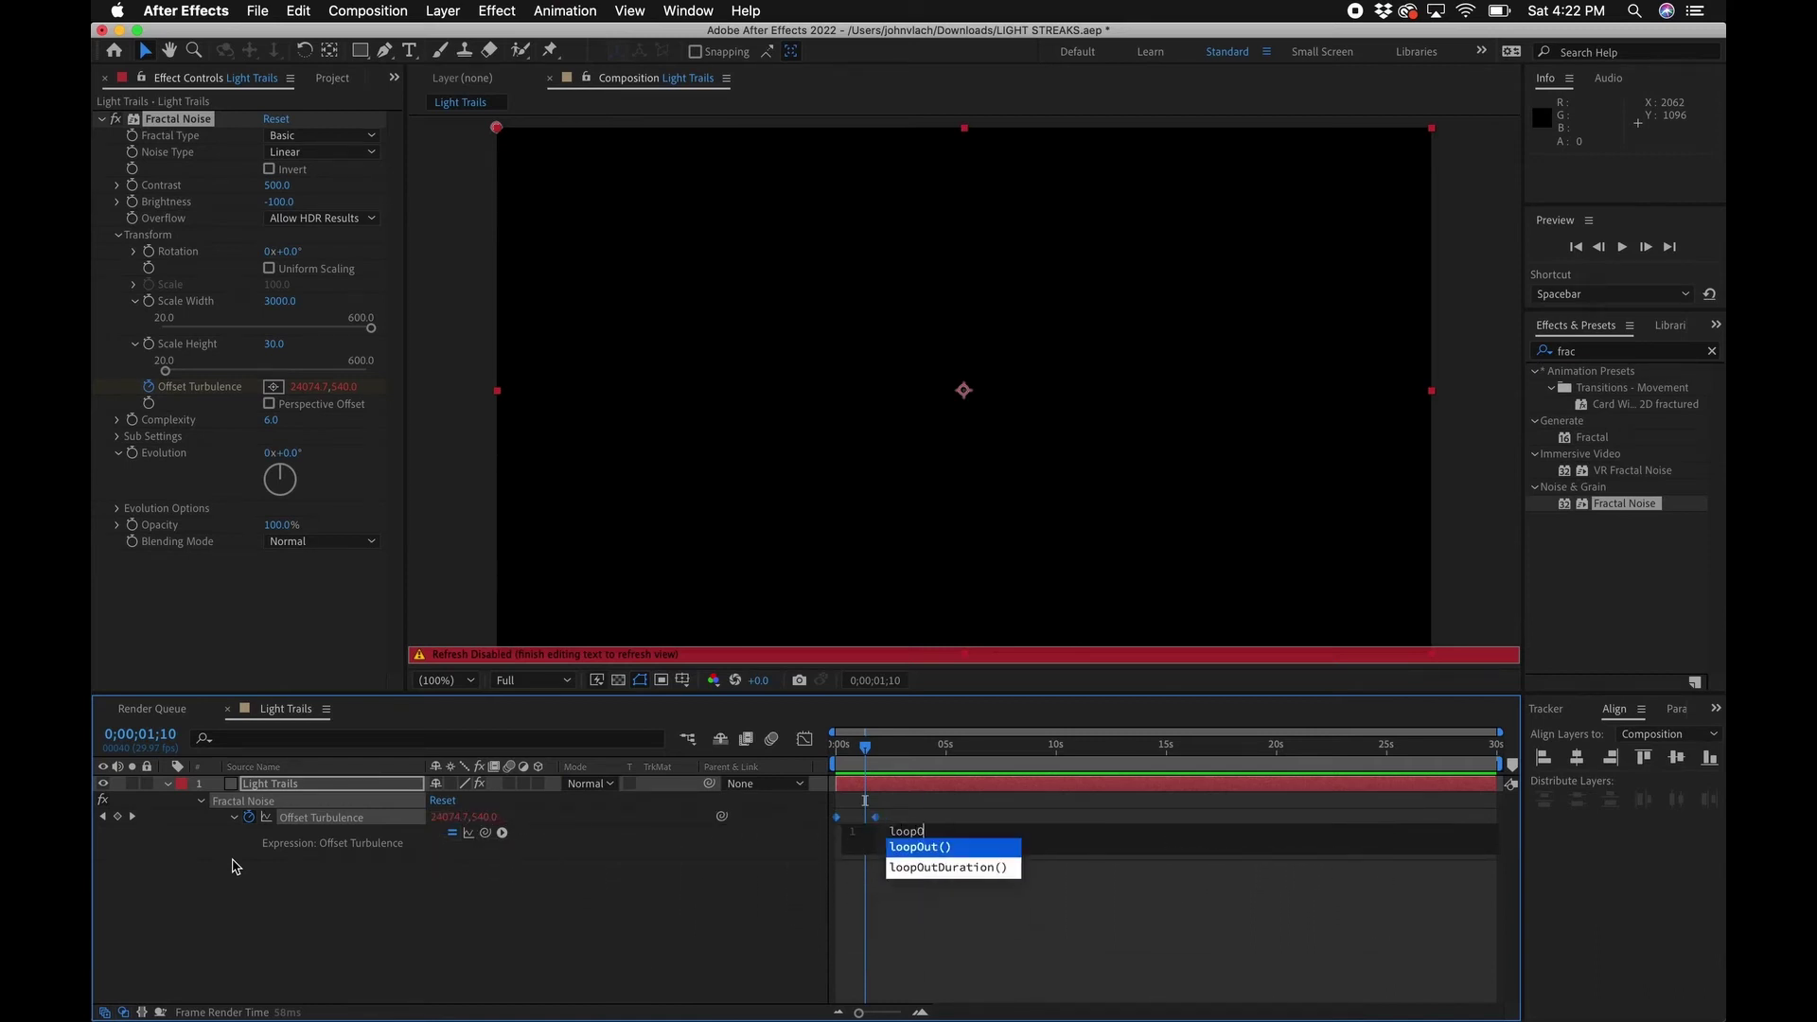
{"action": "type", "text": "ut"}
{"action": "key", "text": "Return"}
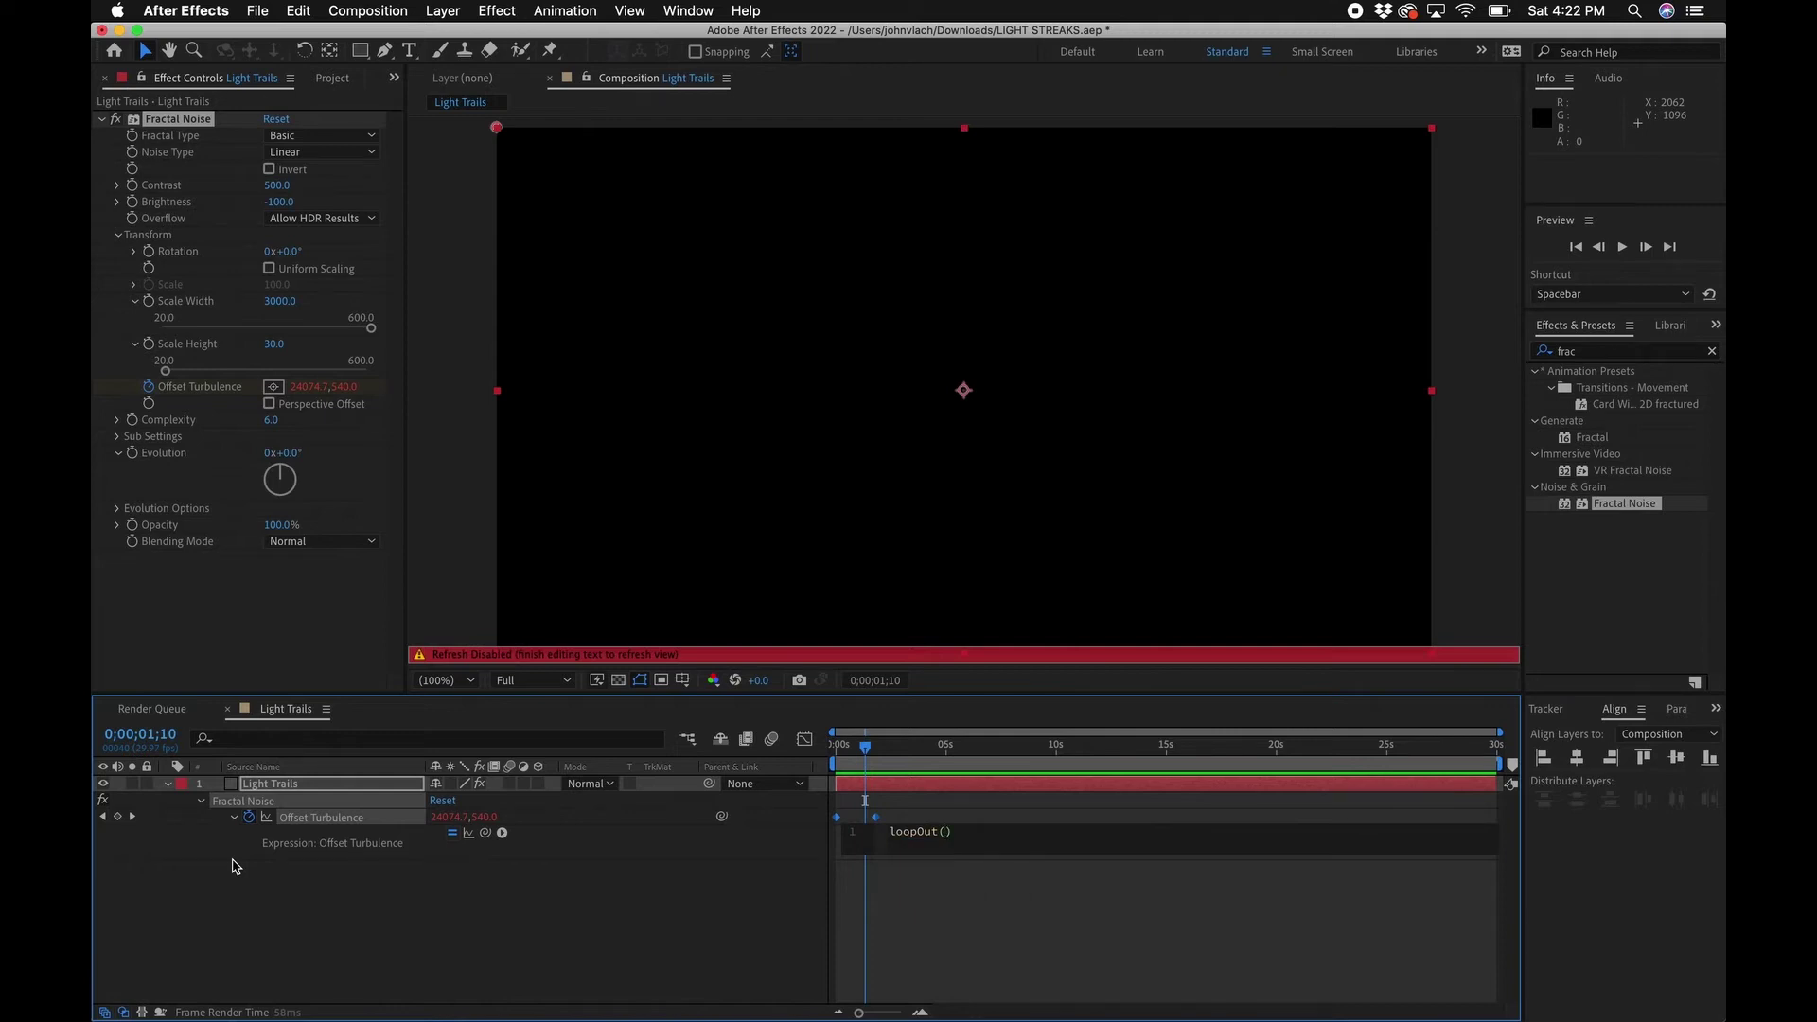
{"action": "type", "text": "type = \"cyc"}
{"action": "type", "text": "umKeyfr"}
{"action": "left_click", "coordinate": [1004, 905]}
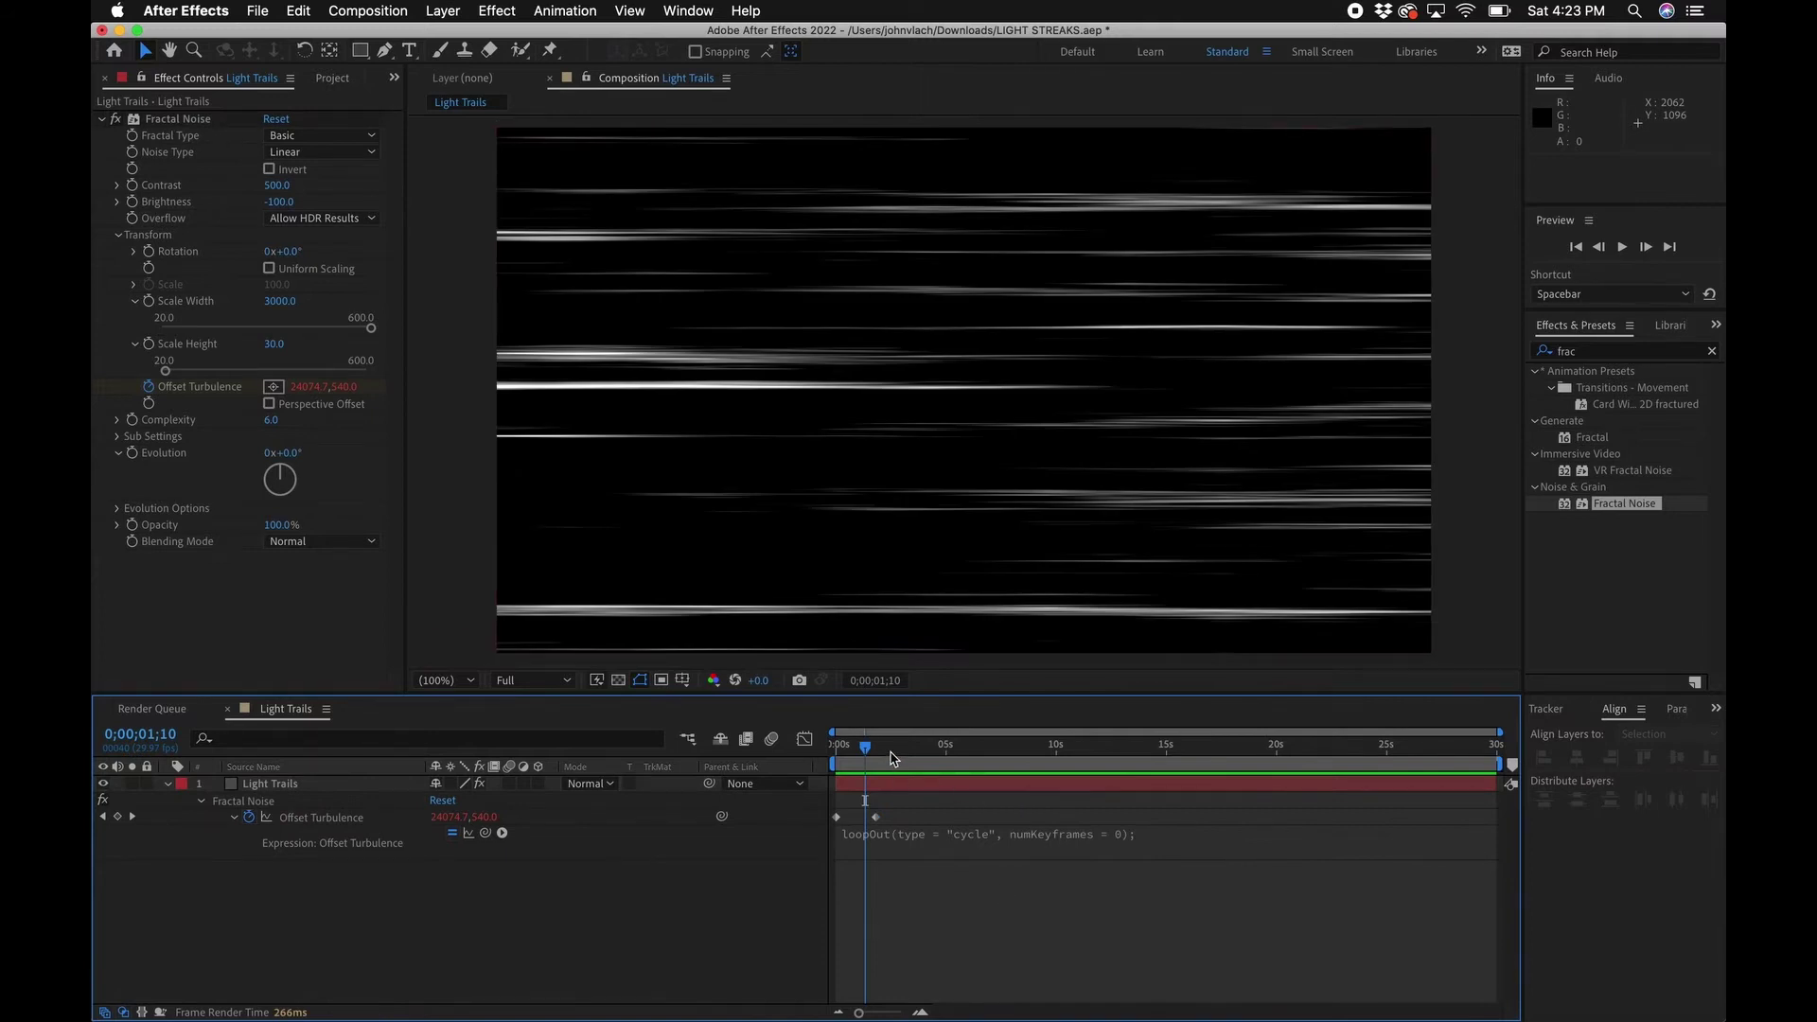
Step: Preview the looping streaks, collapse the layer's properties, and duplicate Light Trails
{"action": "key", "text": "space"}
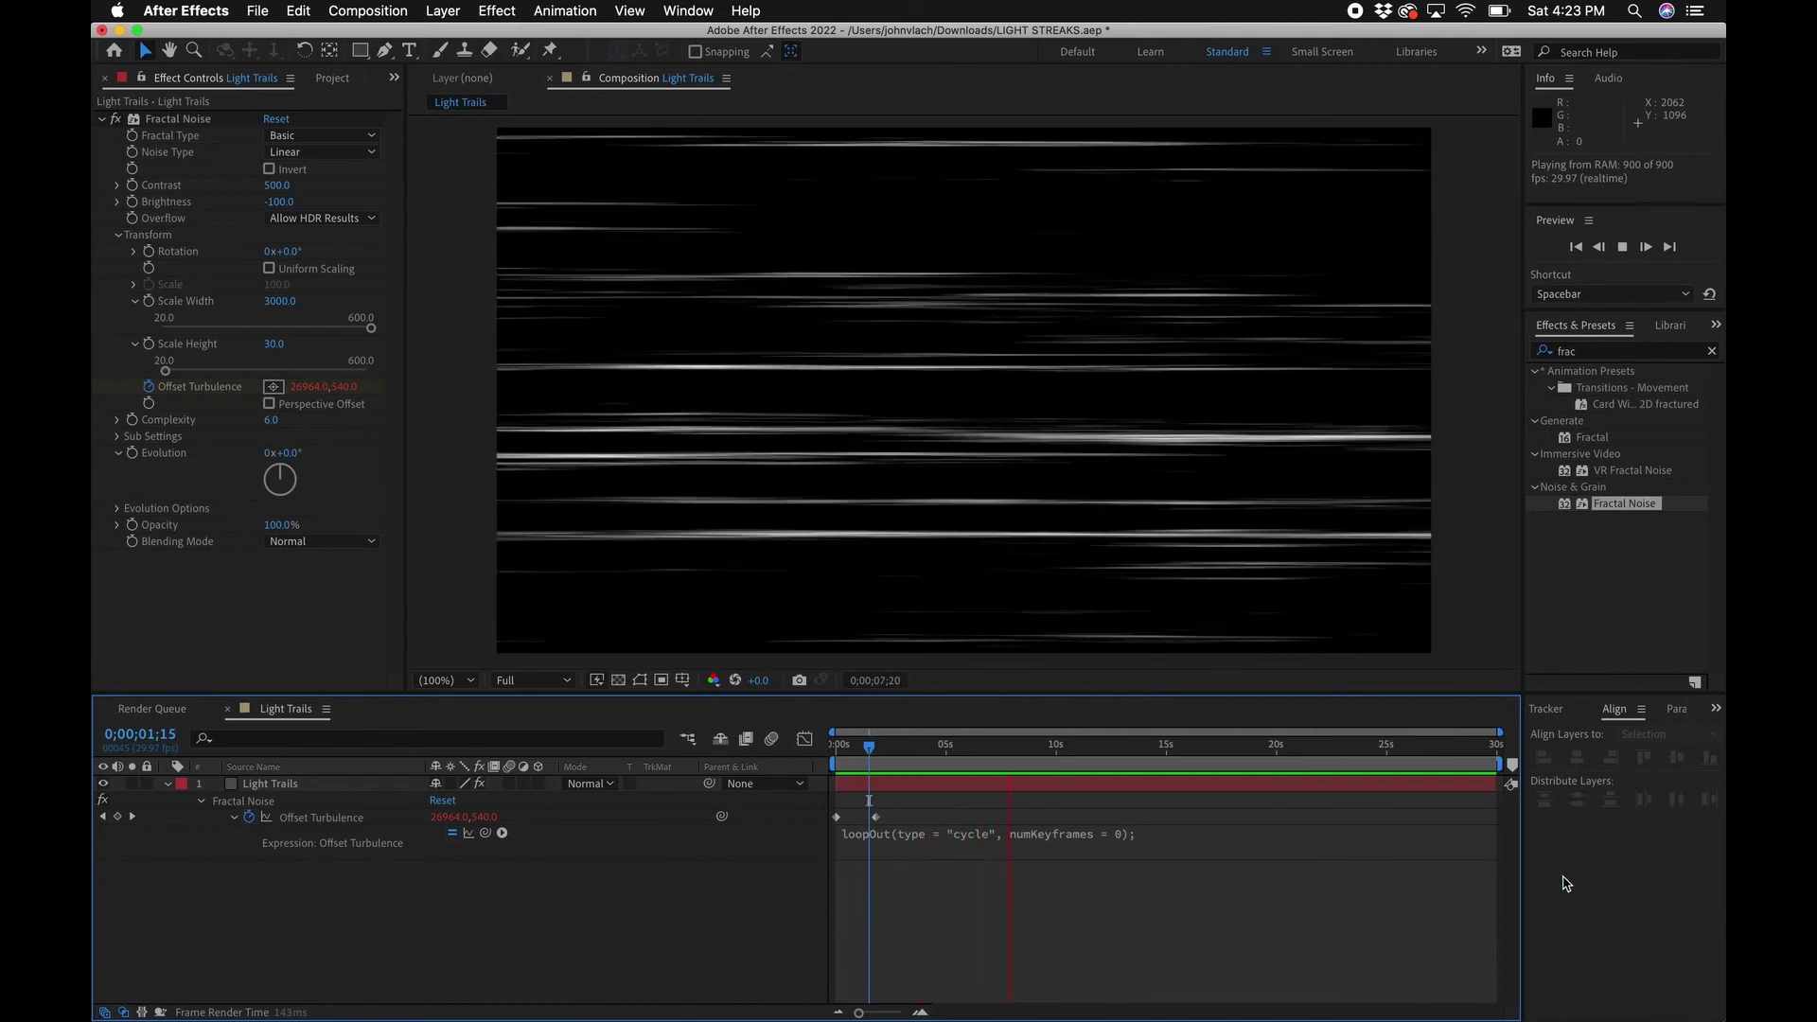
{"action": "key", "text": "space"}
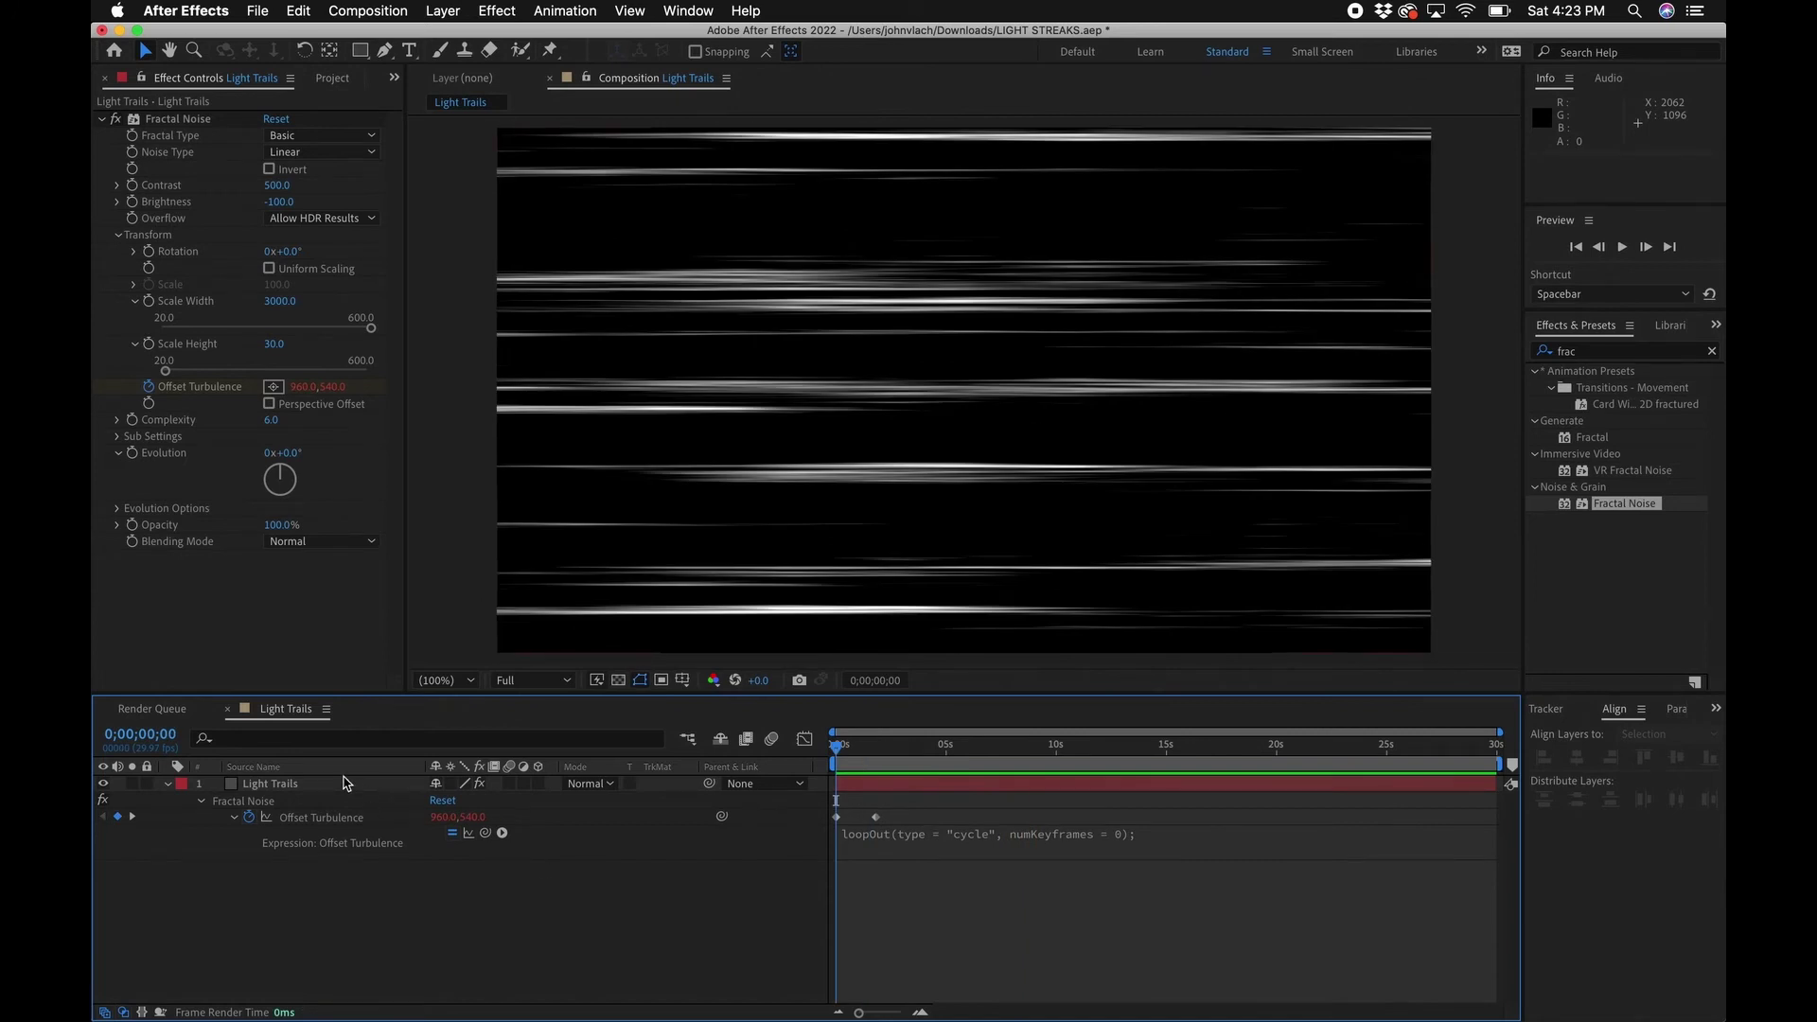
{"action": "left_click", "coordinate": [305, 788]}
{"action": "left_click", "coordinate": [620, 682]}
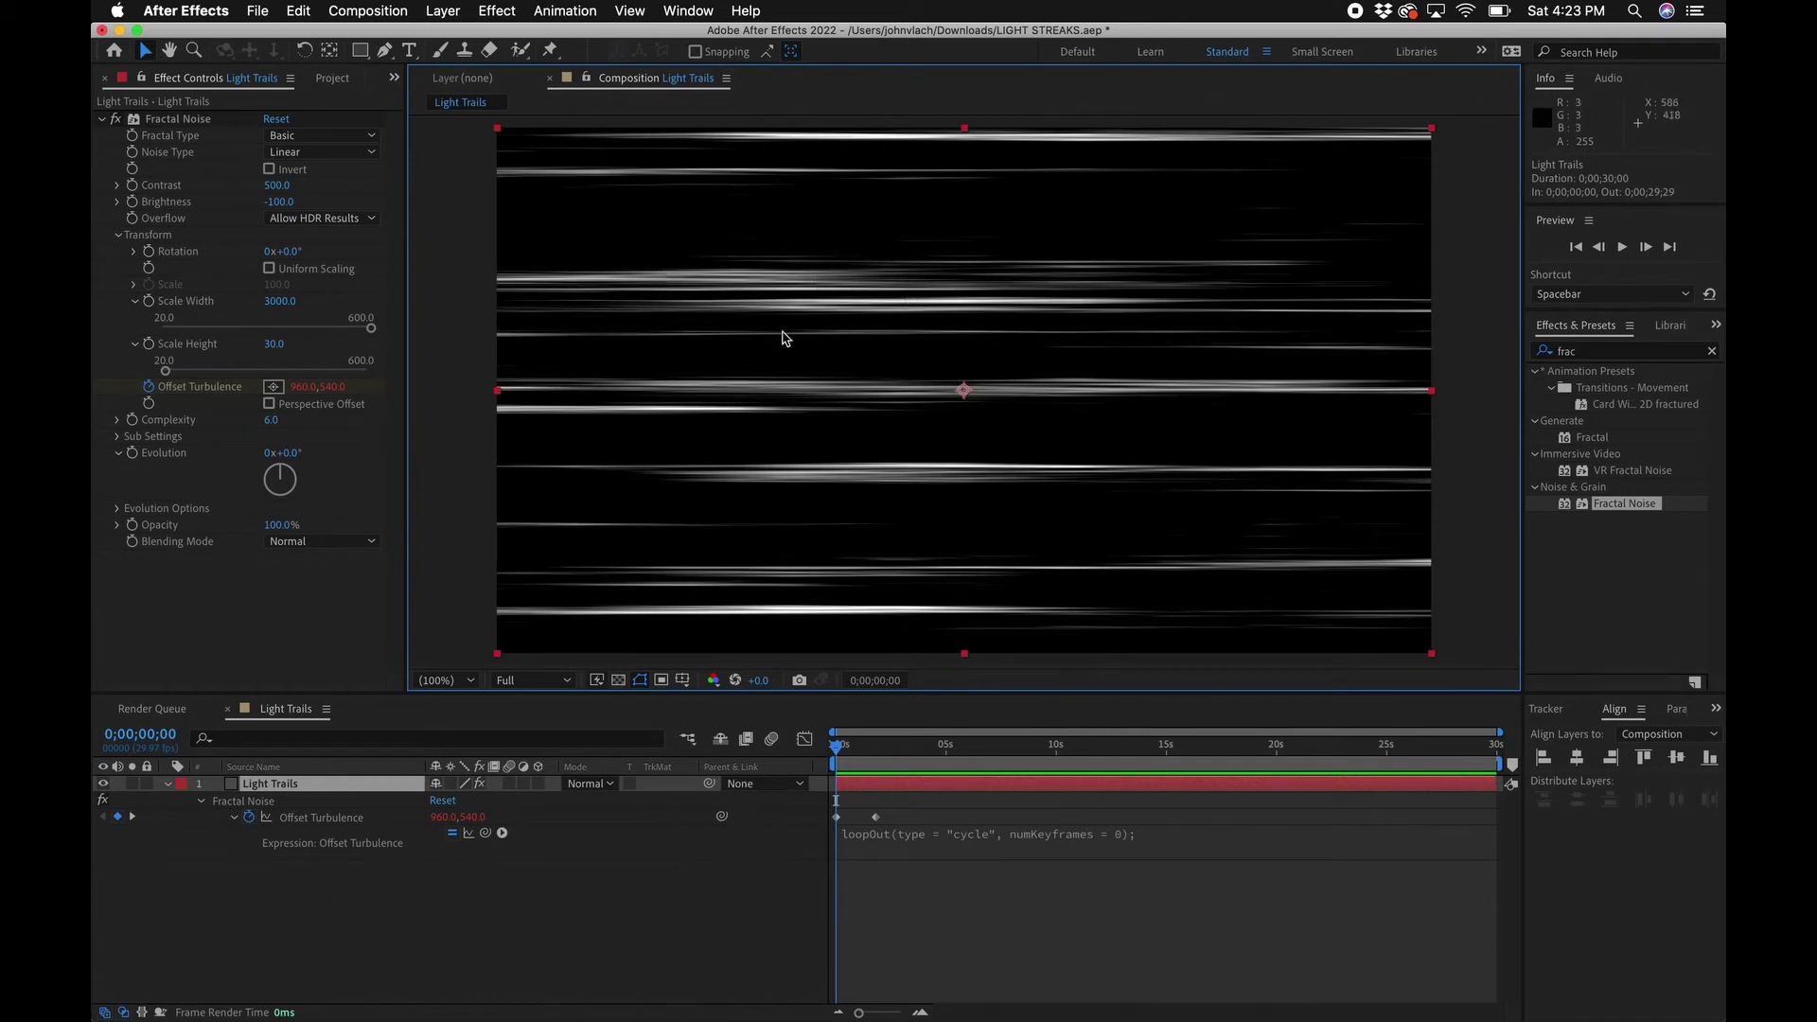
{"action": "left_click", "coordinate": [294, 787]}
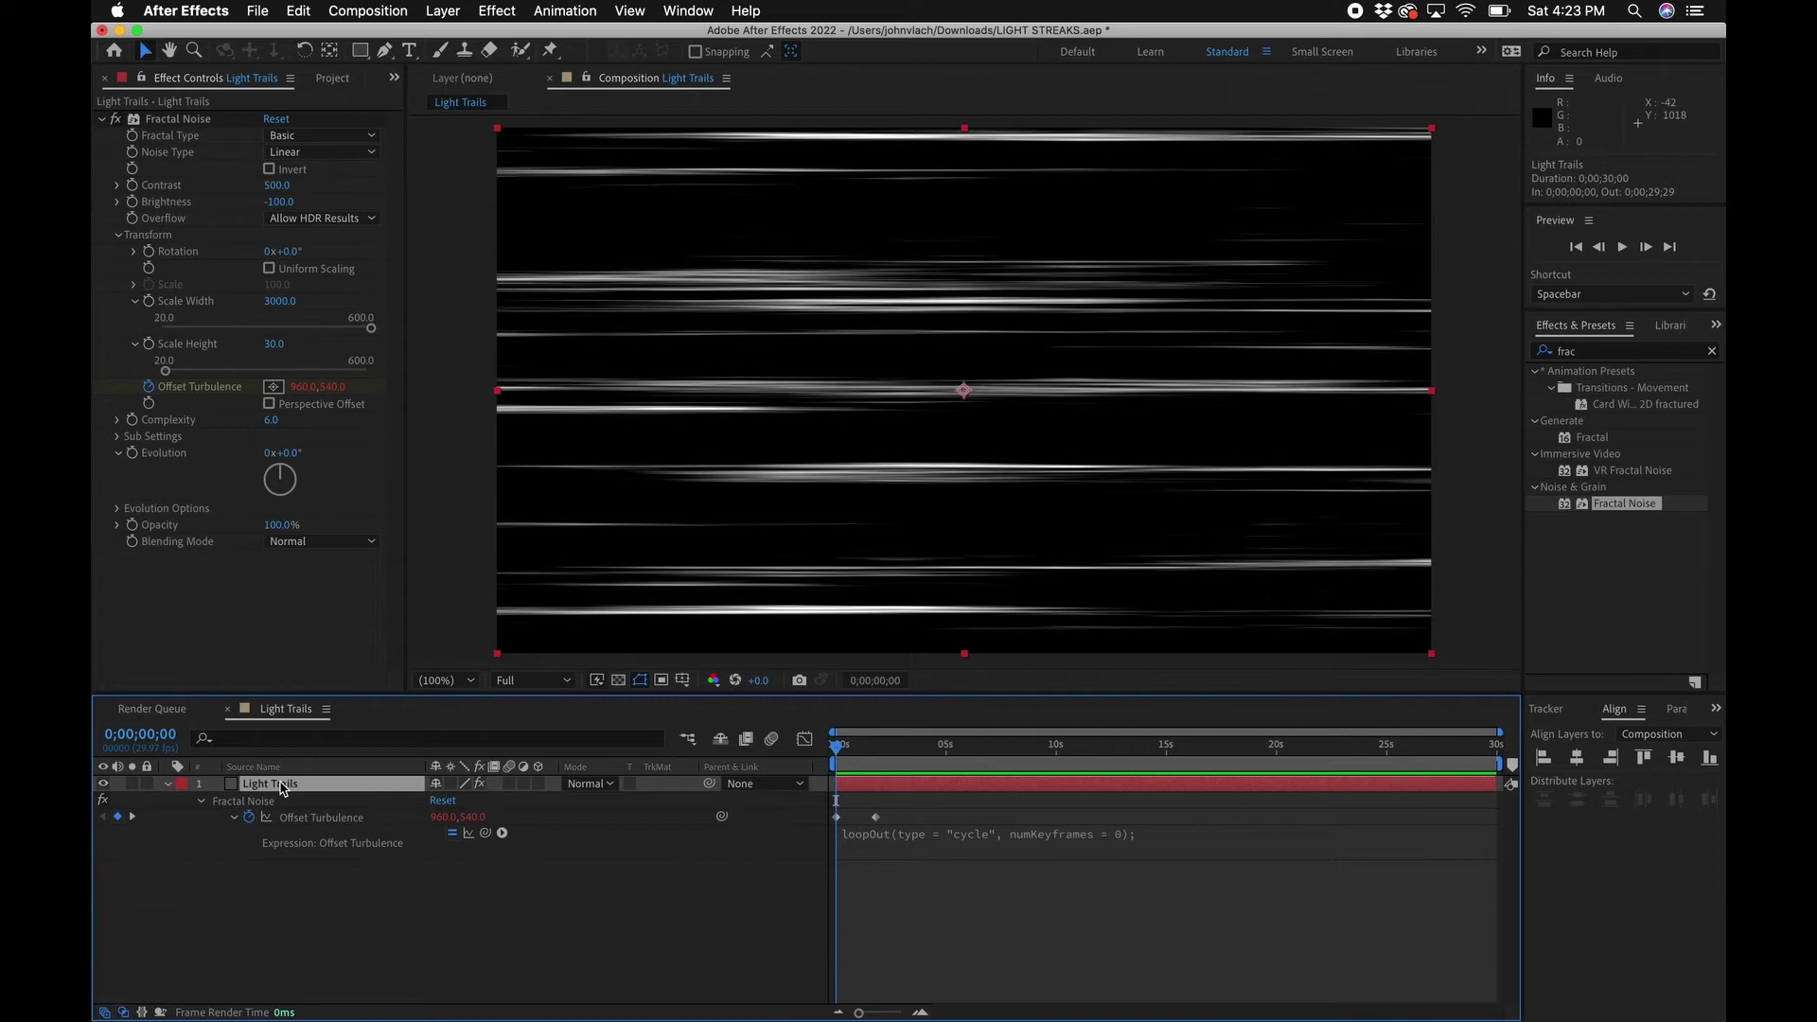
{"action": "key", "text": "u"}
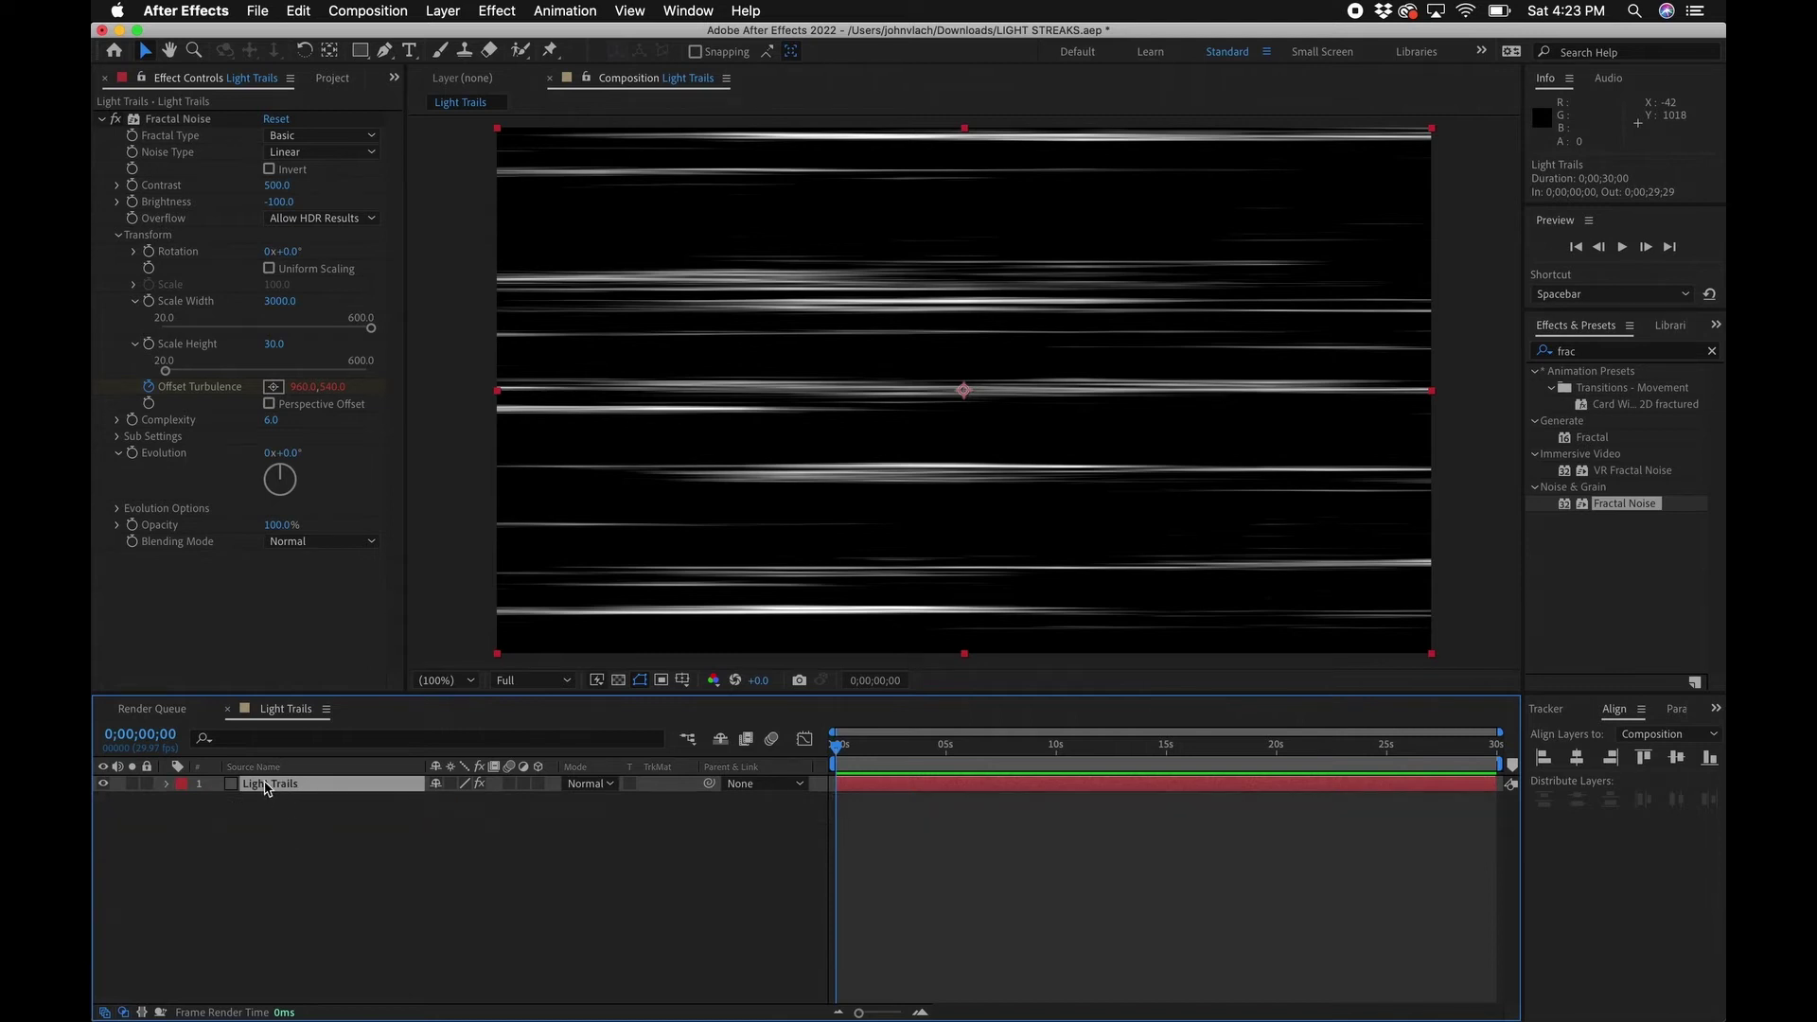
{"action": "key", "text": "super+d"}
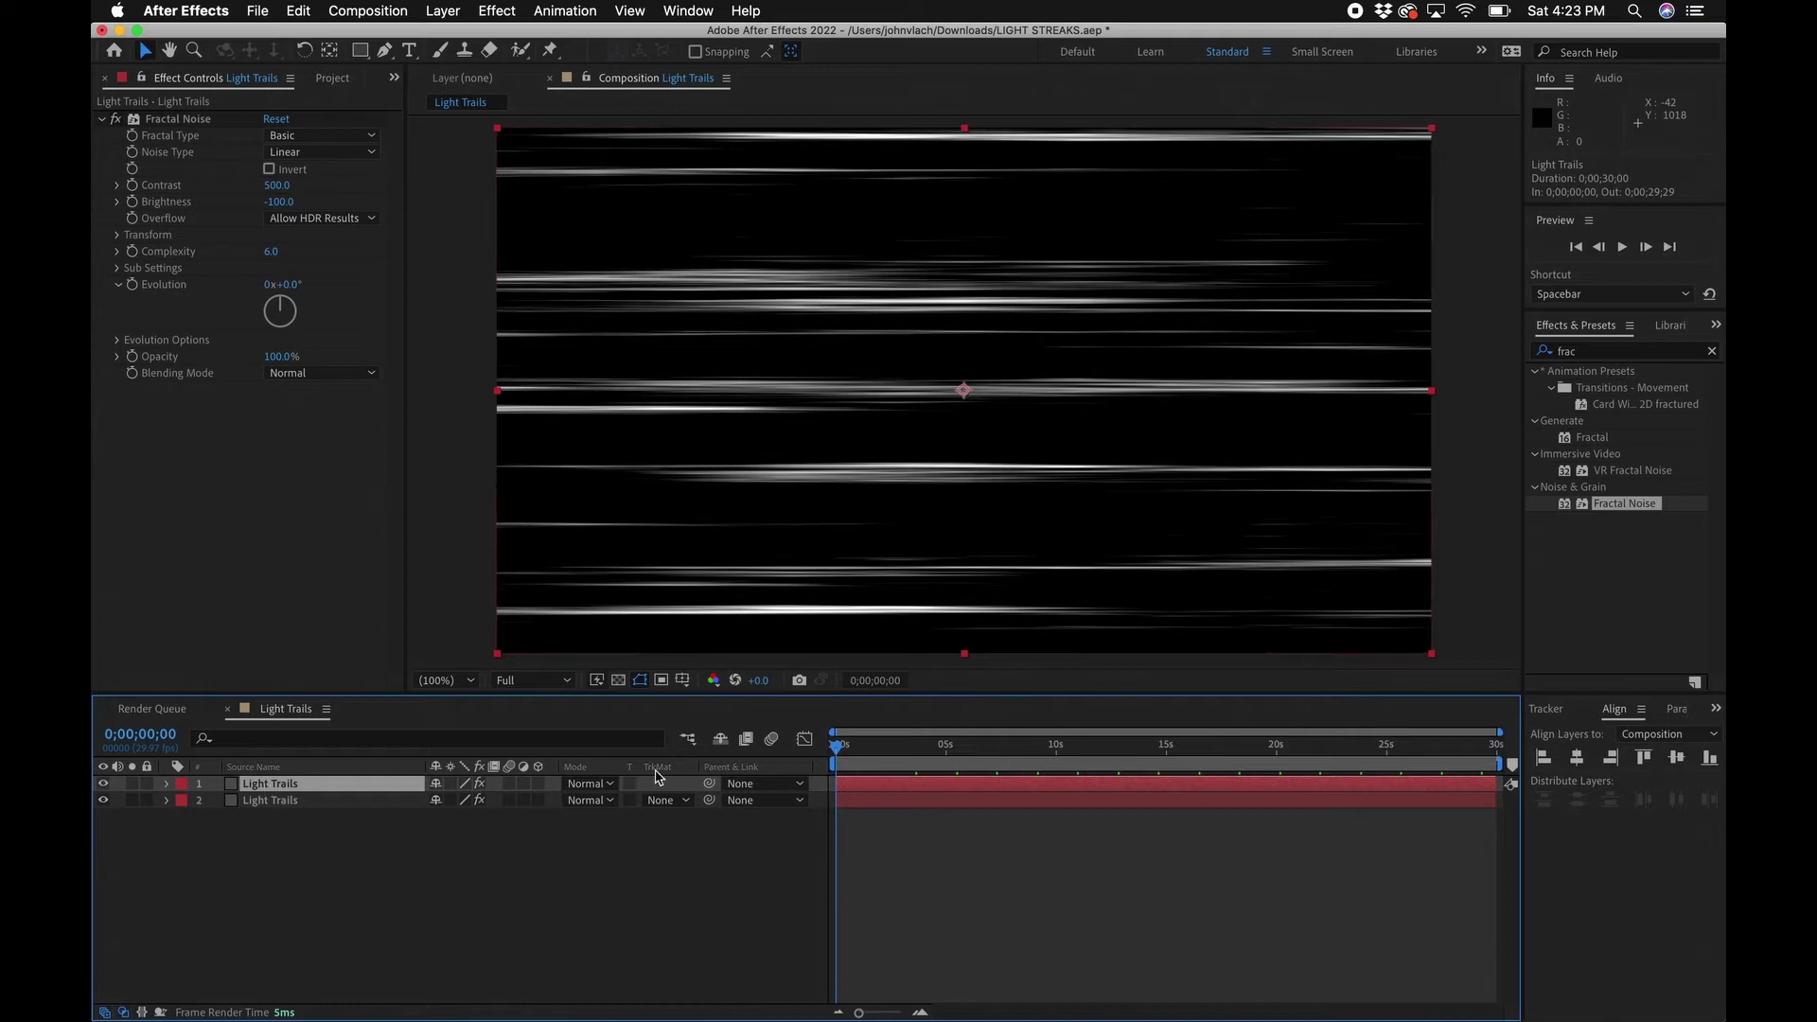
Step: Set layer 2's Track Matte to Luma Matte using the top Light Trails copy
{"action": "left_click", "coordinate": [665, 802]}
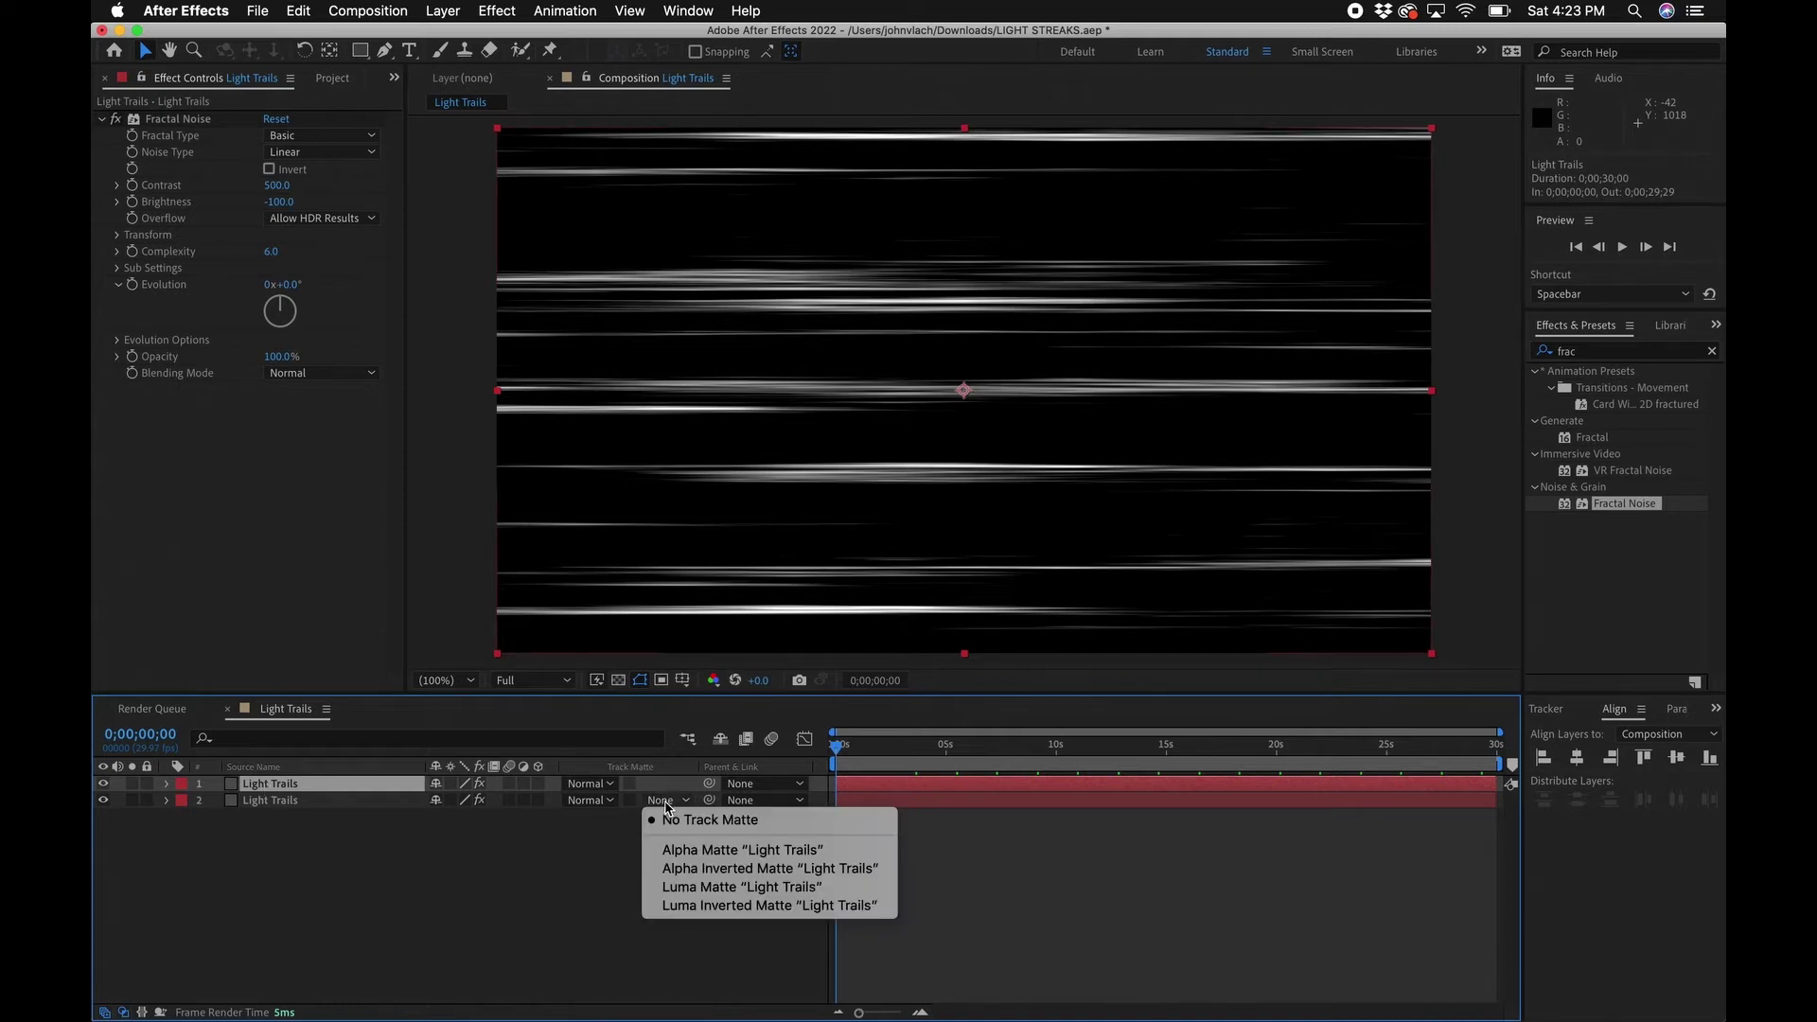
{"action": "left_click", "coordinate": [701, 887]}
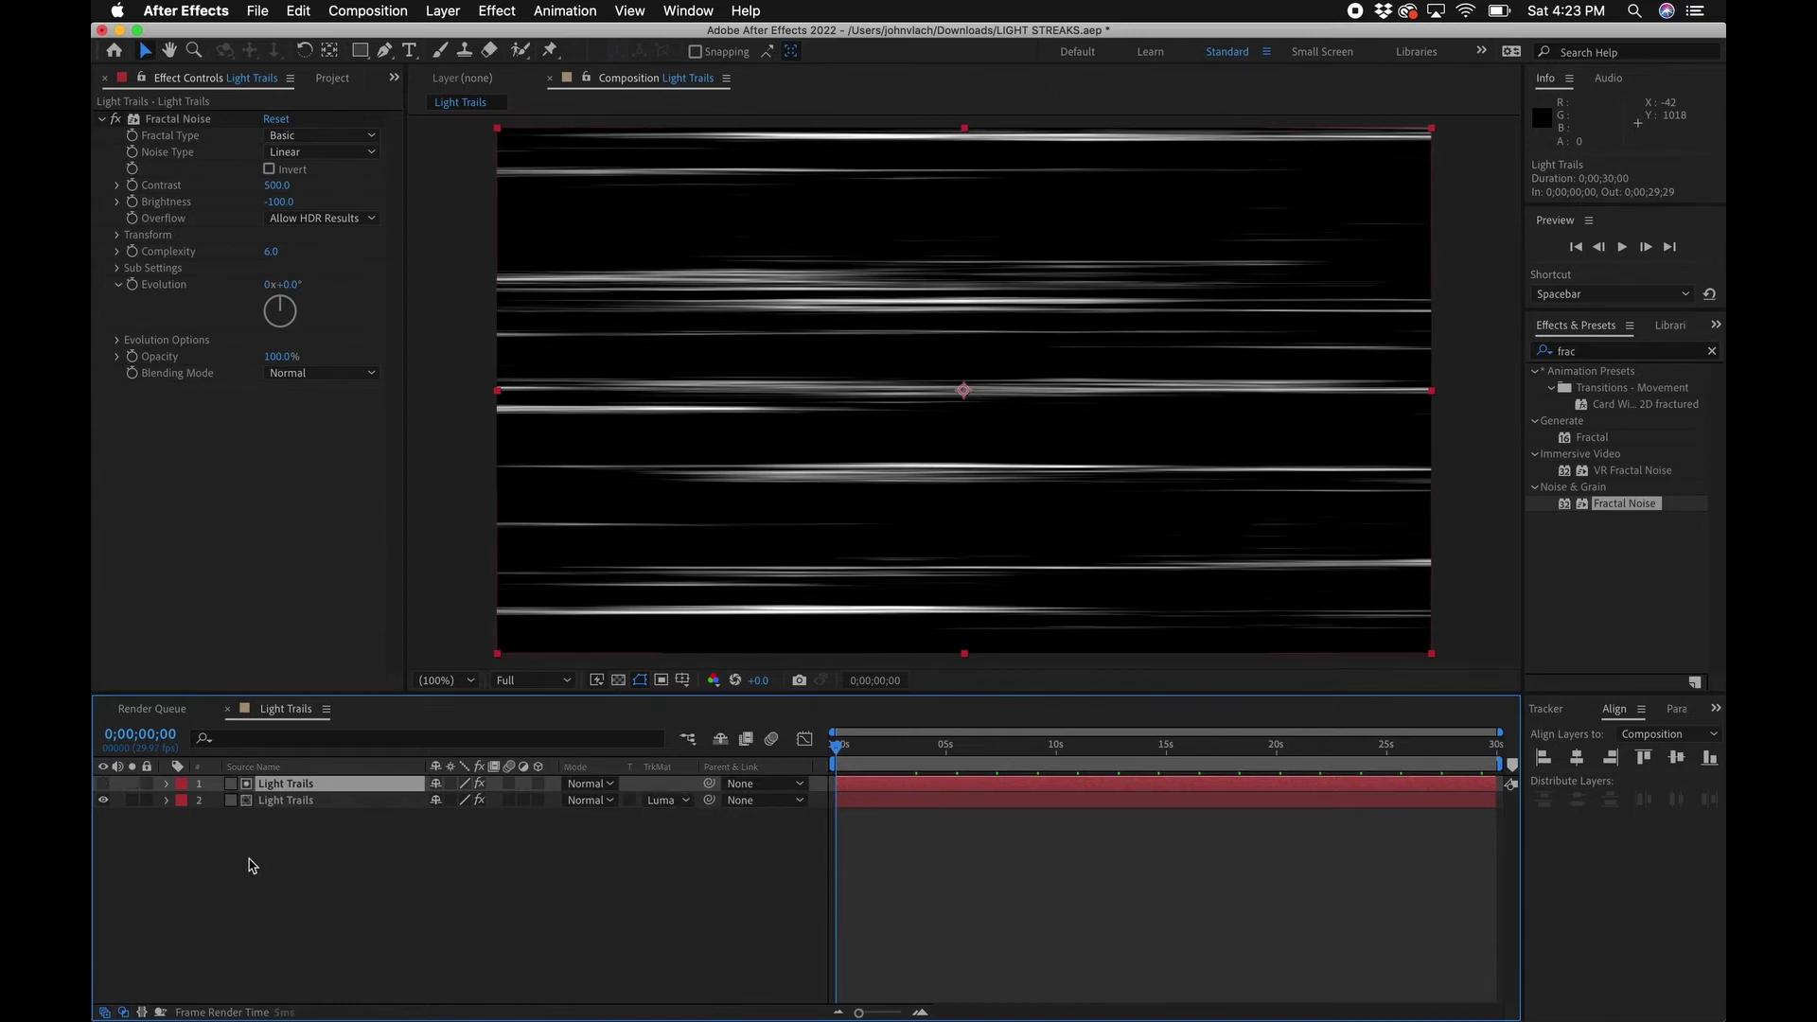
{"action": "left_click", "coordinate": [279, 804]}
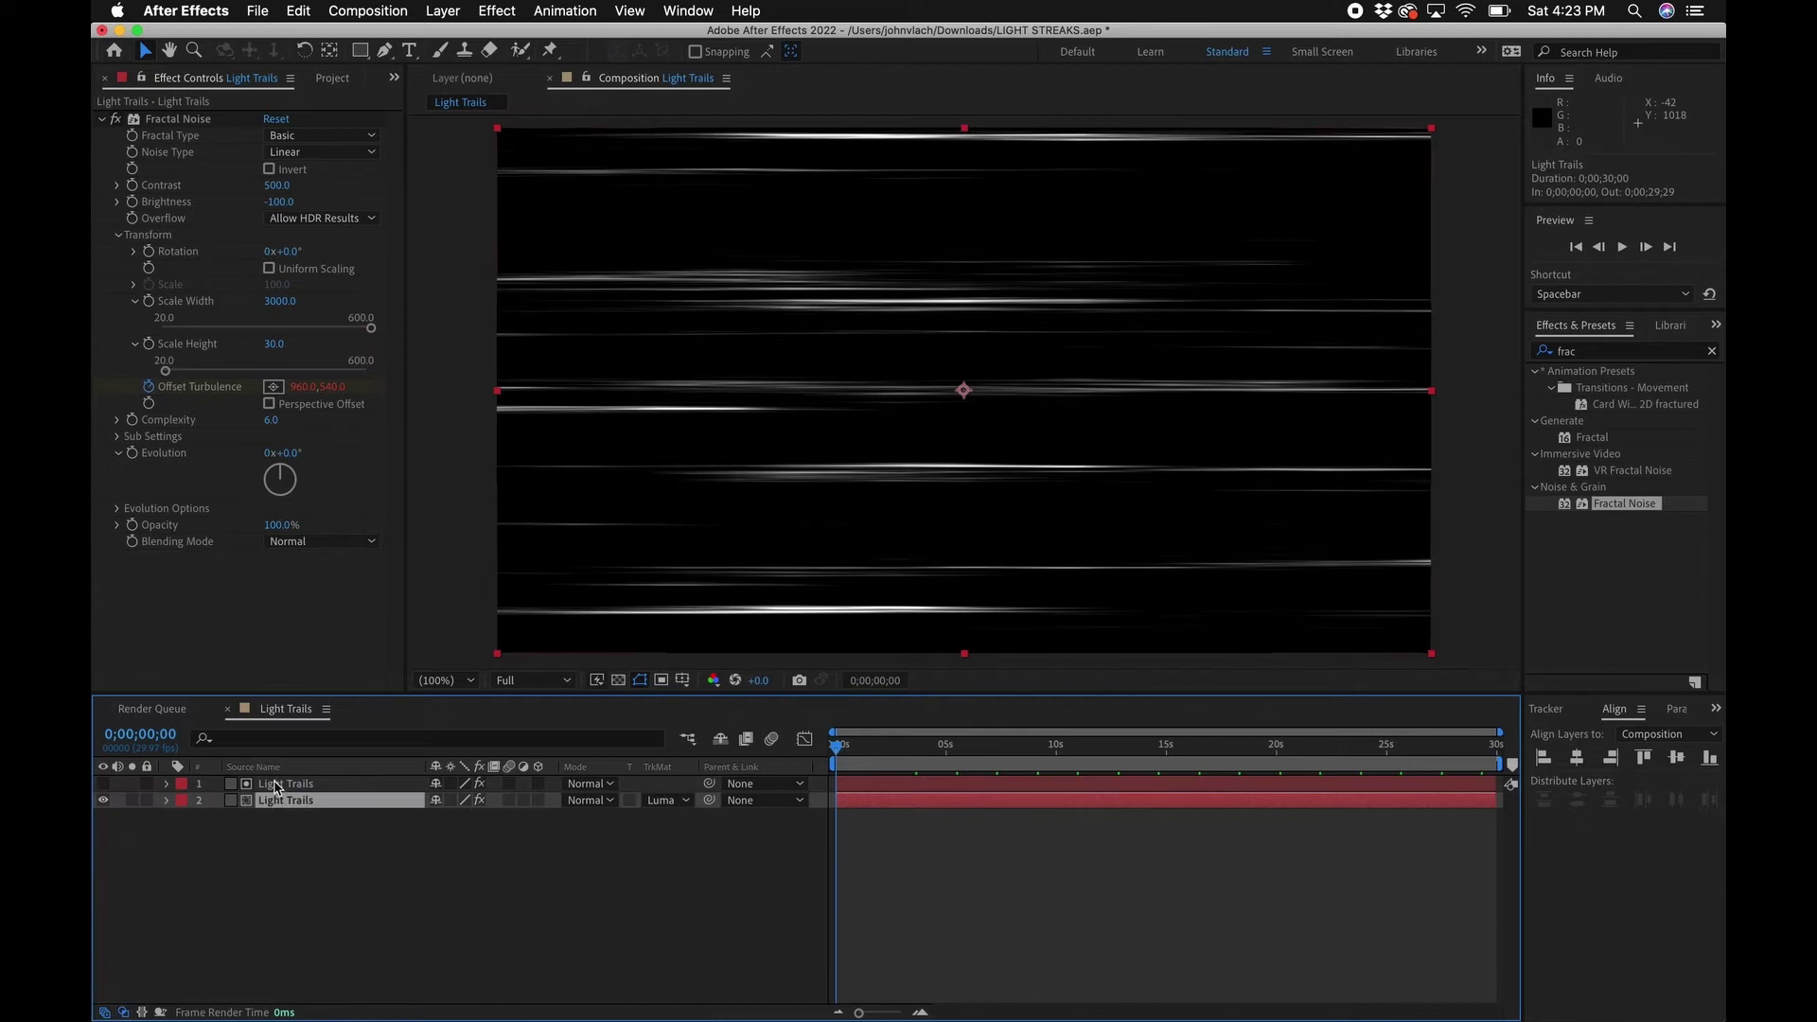
{"action": "left_click", "coordinate": [277, 784]}
{"action": "left_click", "coordinate": [376, 862]}
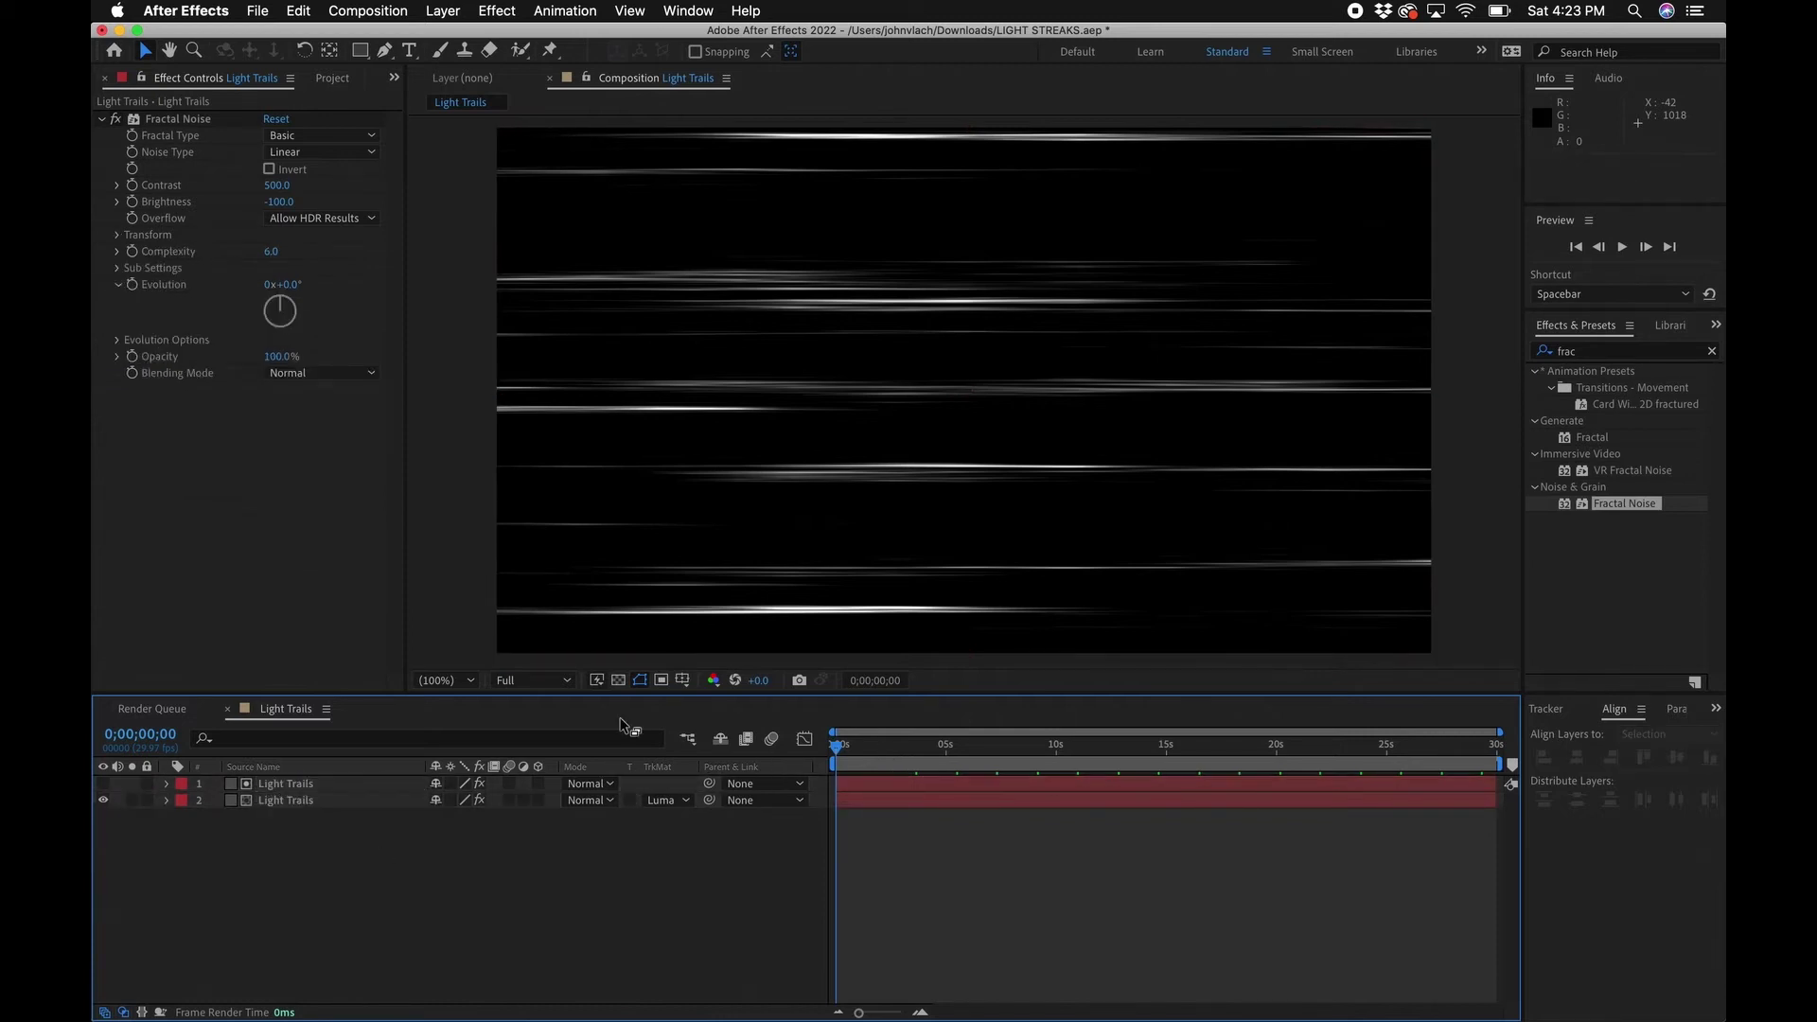
Step: Check the matted streaks over the transparency grid, then select both Light Trails layers
{"action": "left_click", "coordinate": [622, 681]}
{"action": "left_click_drag", "start_coordinate": [837, 745], "coordinate": [924, 748]}
{"action": "left_click", "coordinate": [618, 681]}
{"action": "left_click_drag", "start_coordinate": [304, 843], "coordinate": [270, 787]}
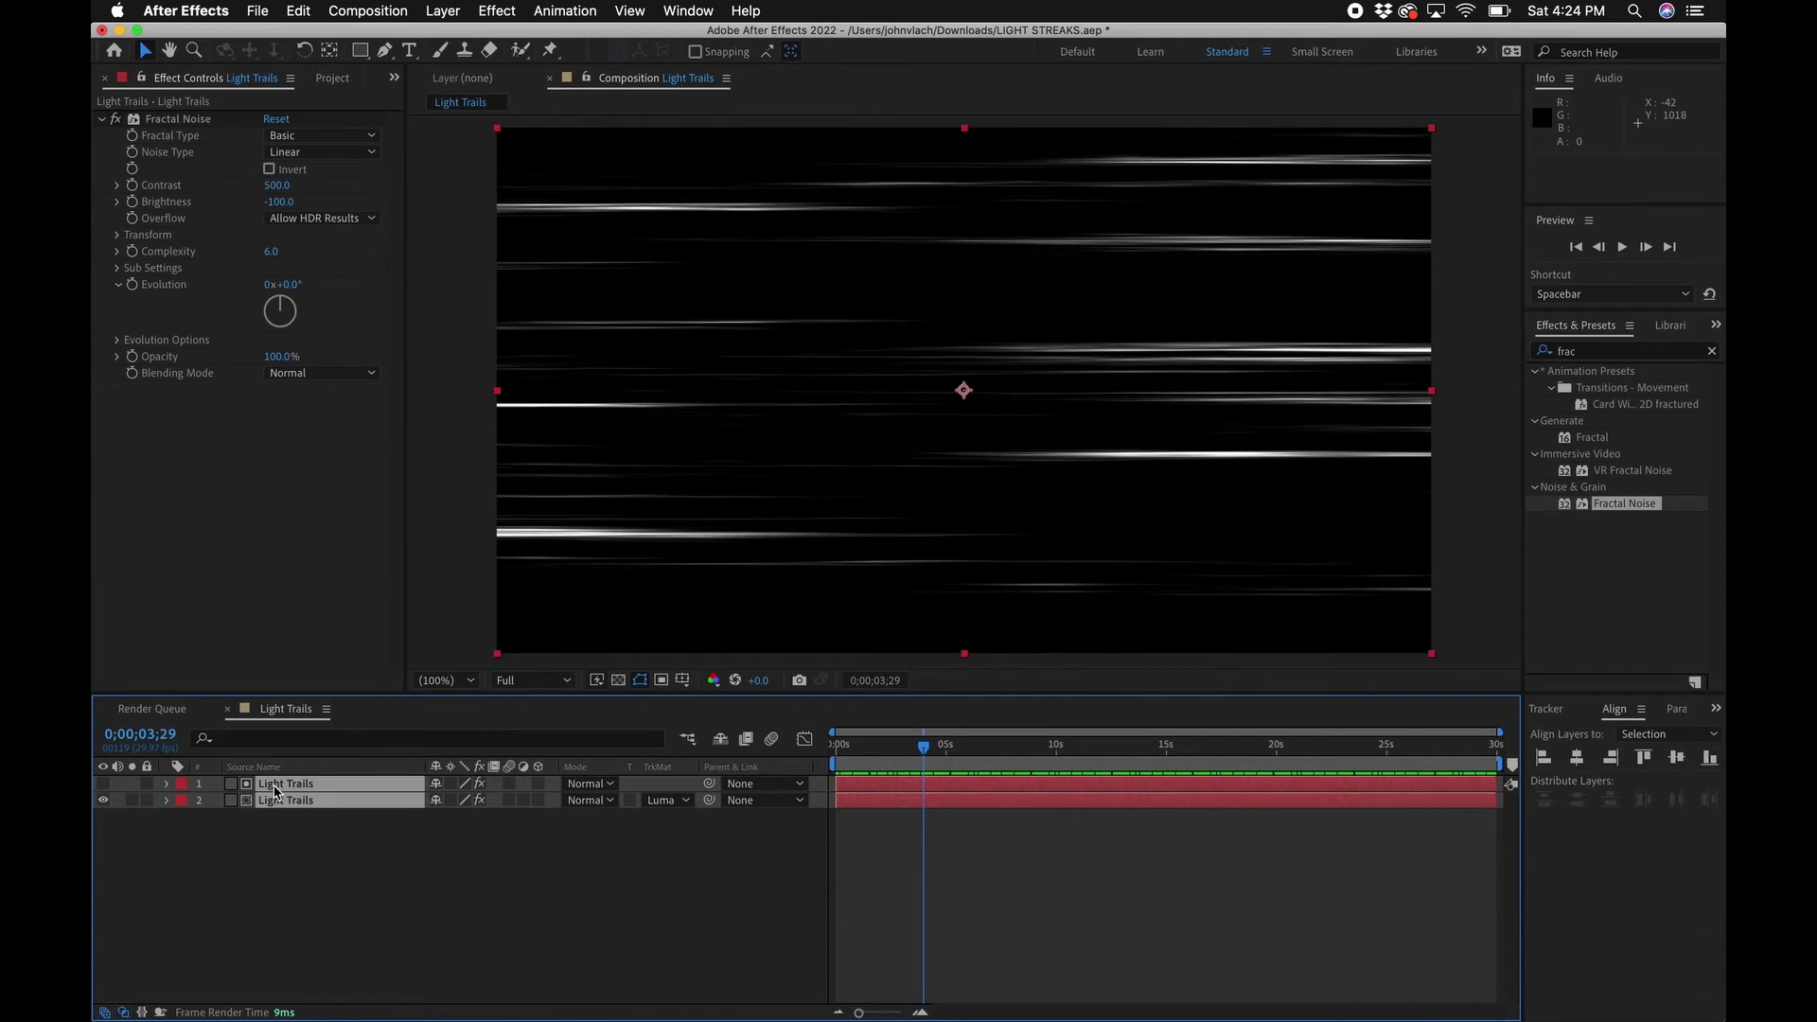
Step: Pre-compose both layers into 'Light Trails Pre-Comp' and view it over transparency
{"action": "right_click", "coordinate": [274, 791]}
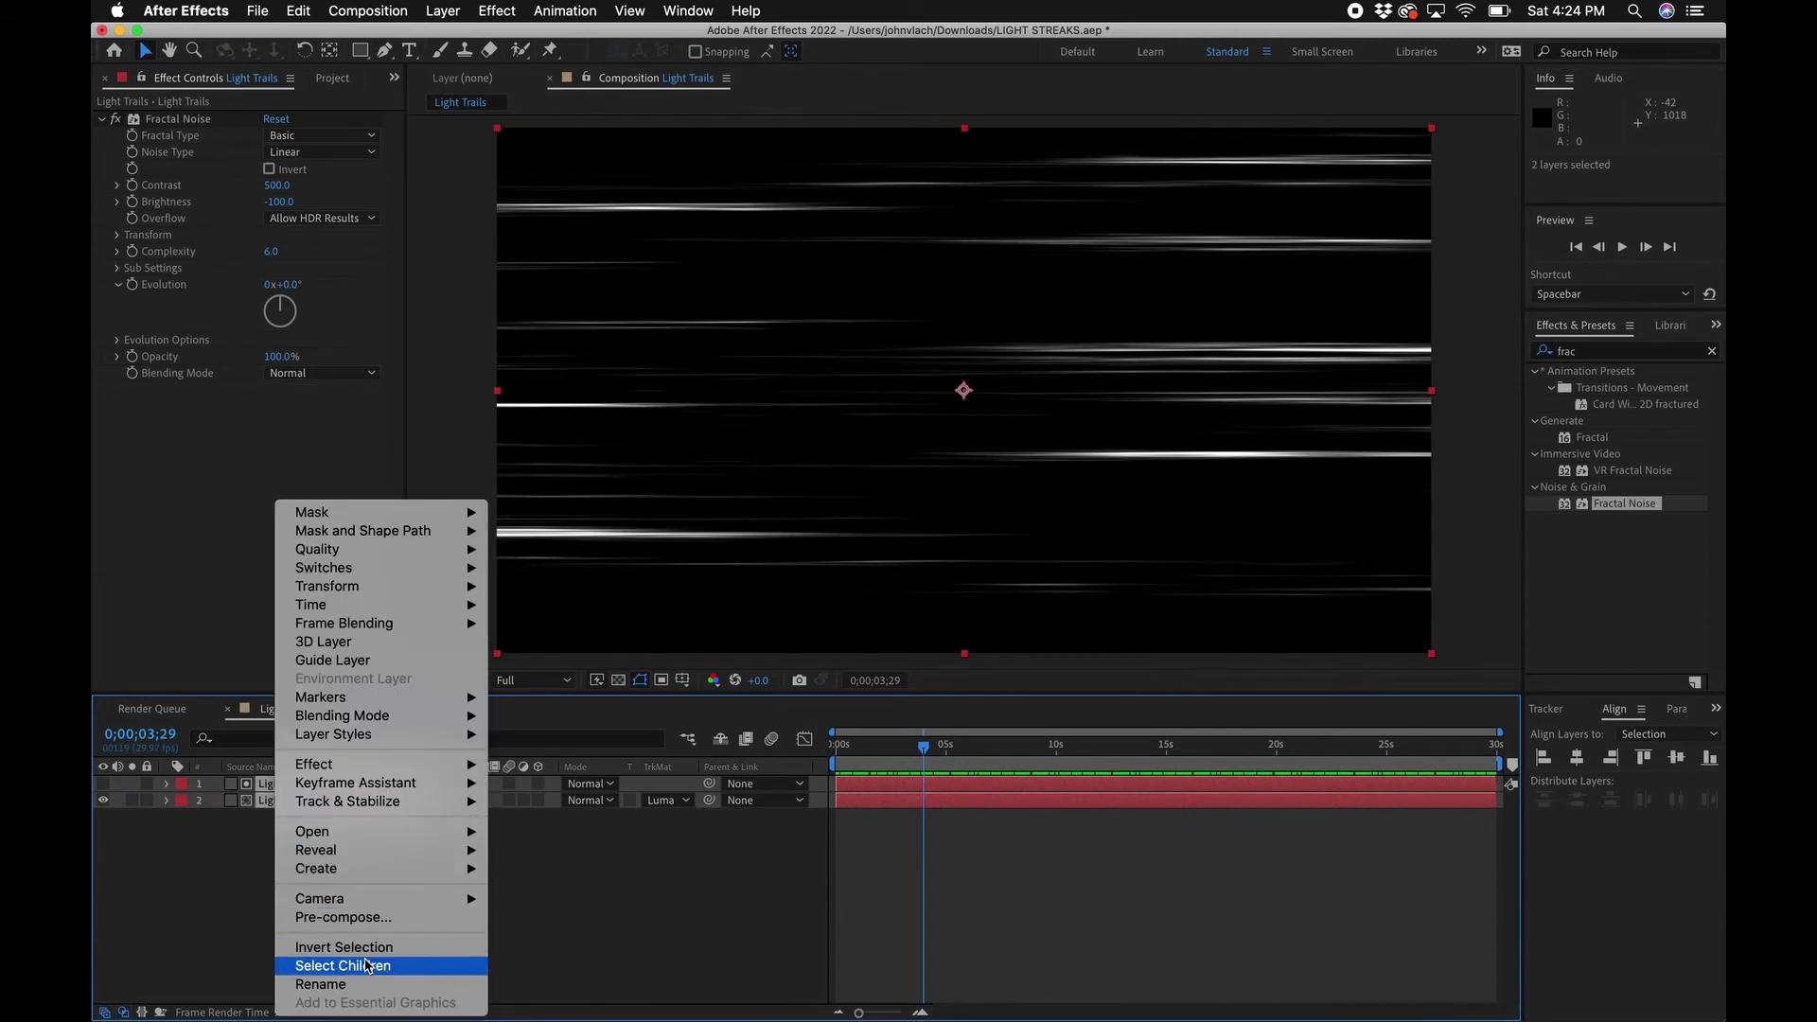
{"action": "left_click", "coordinate": [356, 917]}
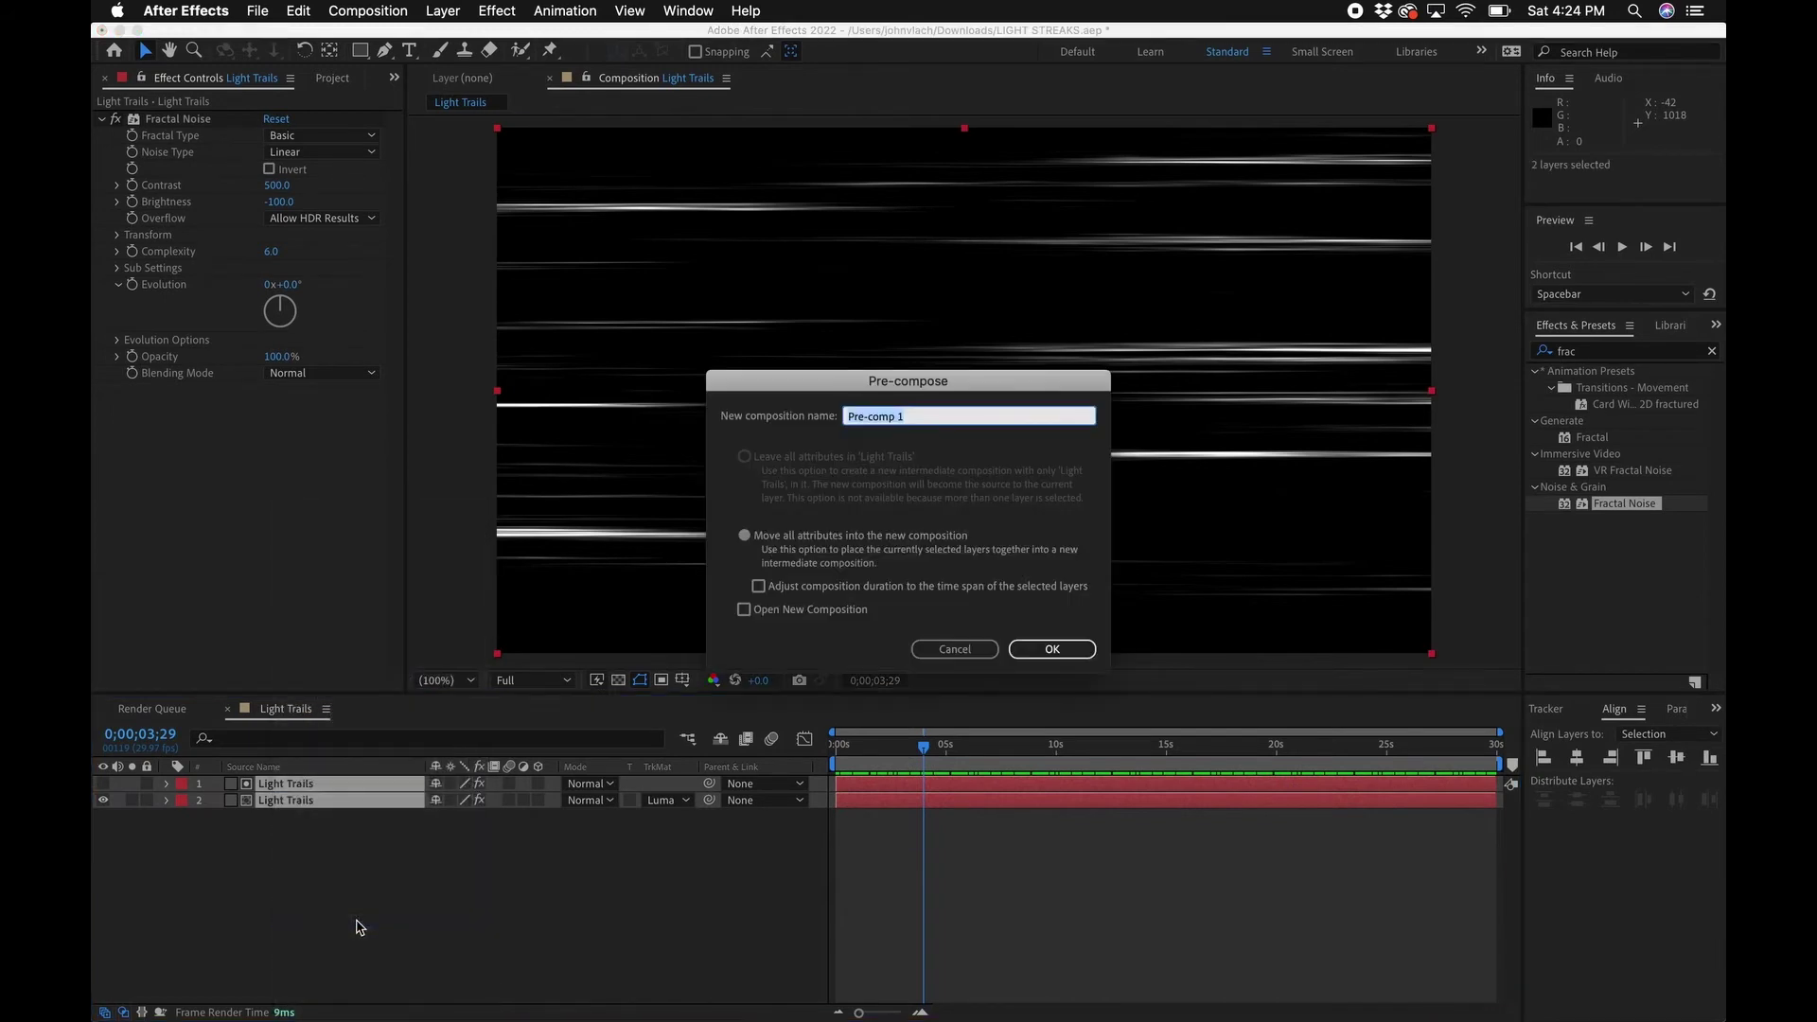
{"action": "type", "text": "Light Trails"}
{"action": "left_click", "coordinate": [1052, 649]}
{"action": "left_click", "coordinate": [598, 850]}
{"action": "left_click", "coordinate": [618, 681]}
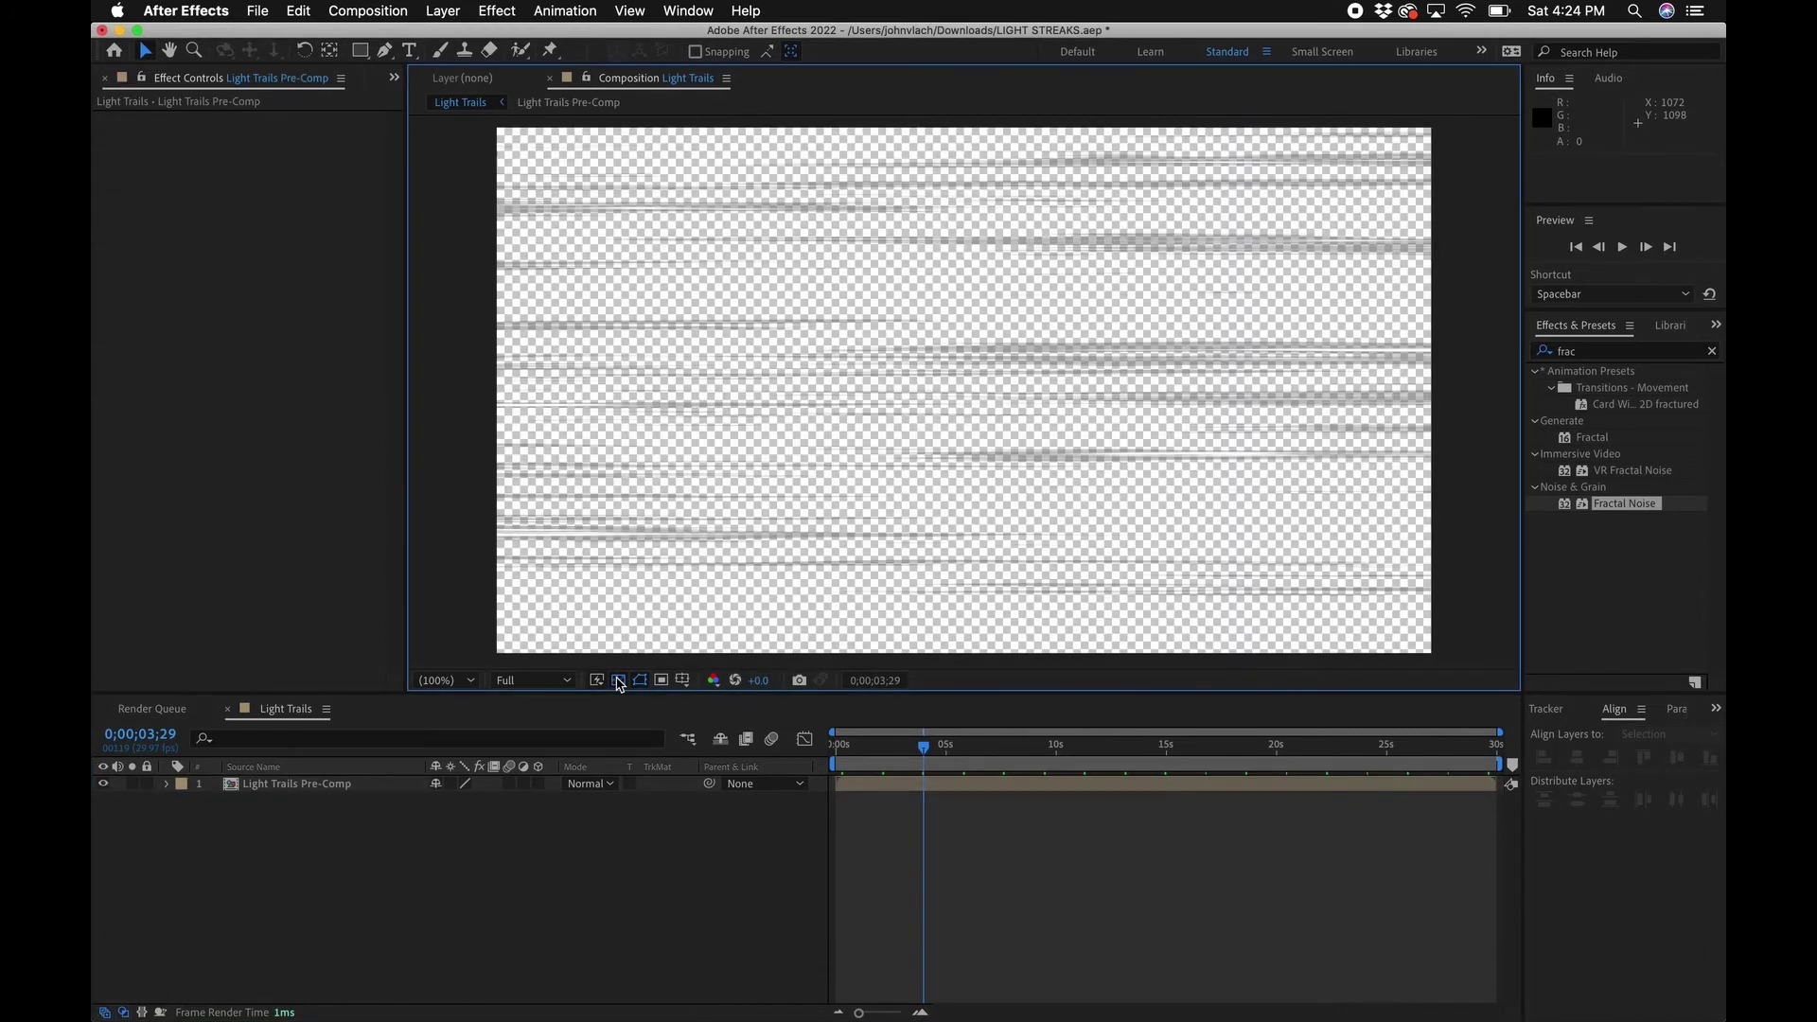
Step: Switch the left panel to Project and select the Light Trails Pre-Comp layer
{"action": "left_click", "coordinate": [255, 539]}
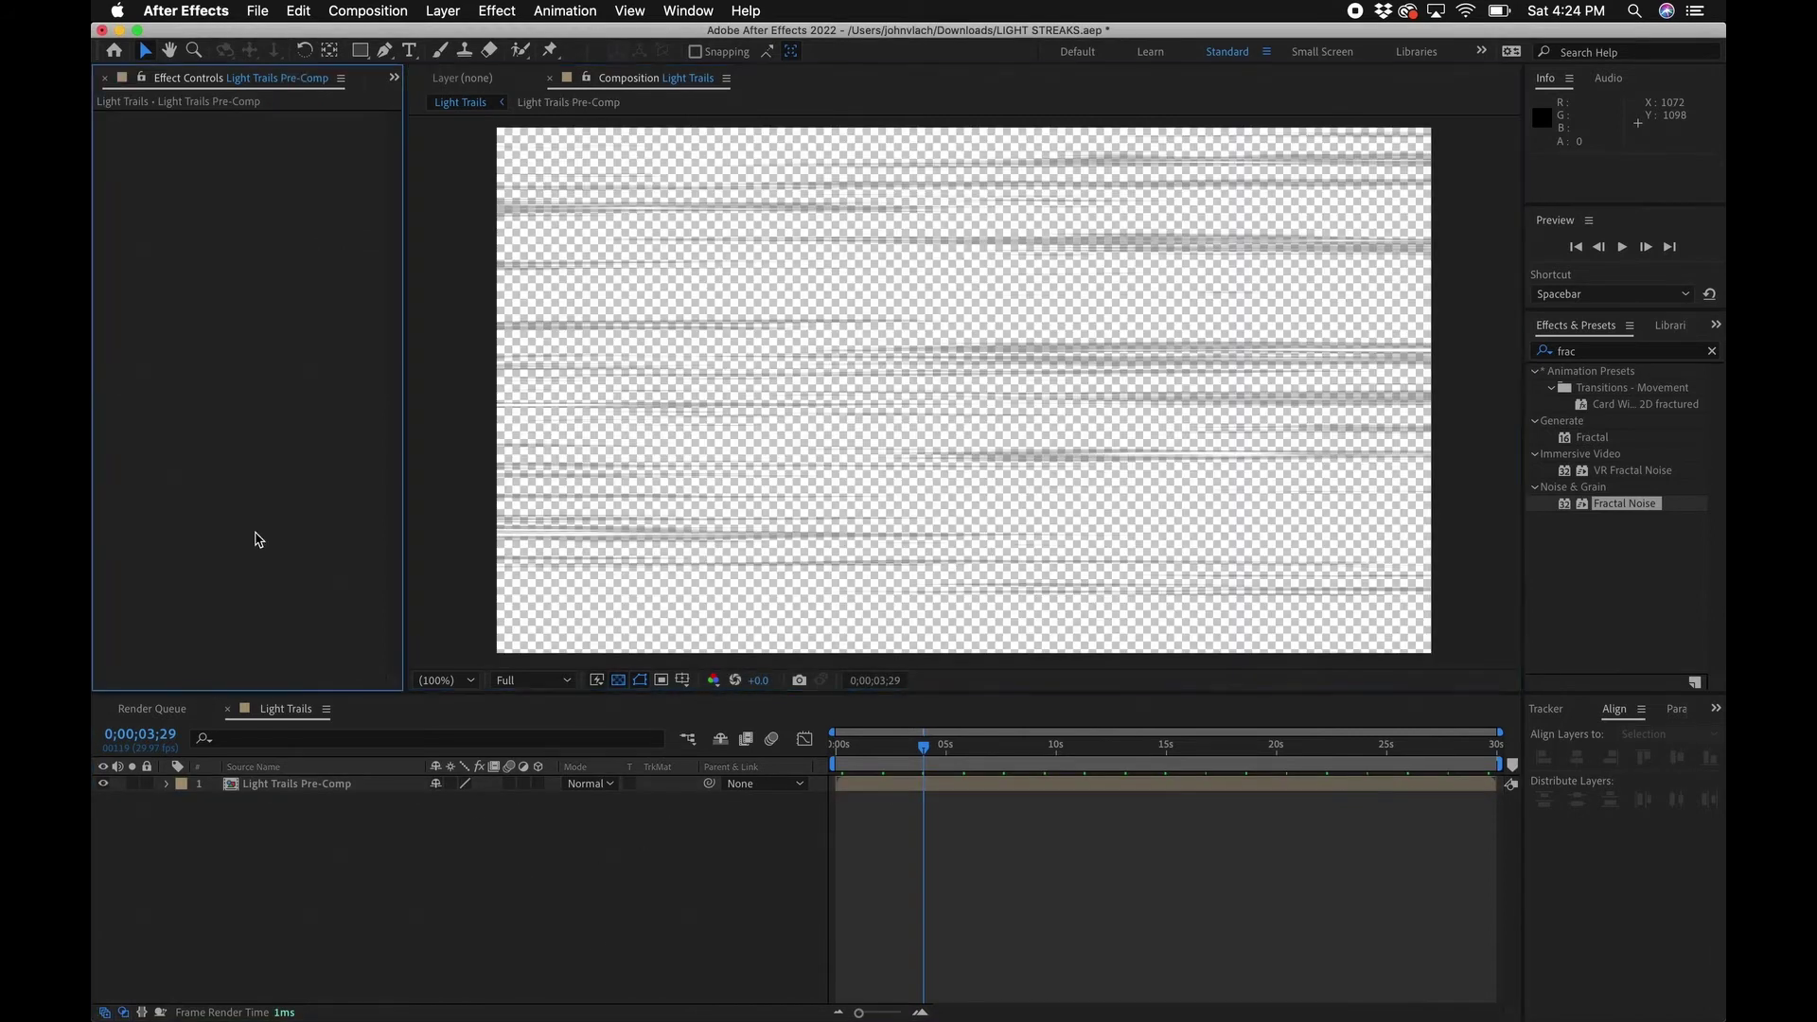
{"action": "left_click", "coordinate": [394, 77]}
{"action": "left_click", "coordinate": [441, 125]}
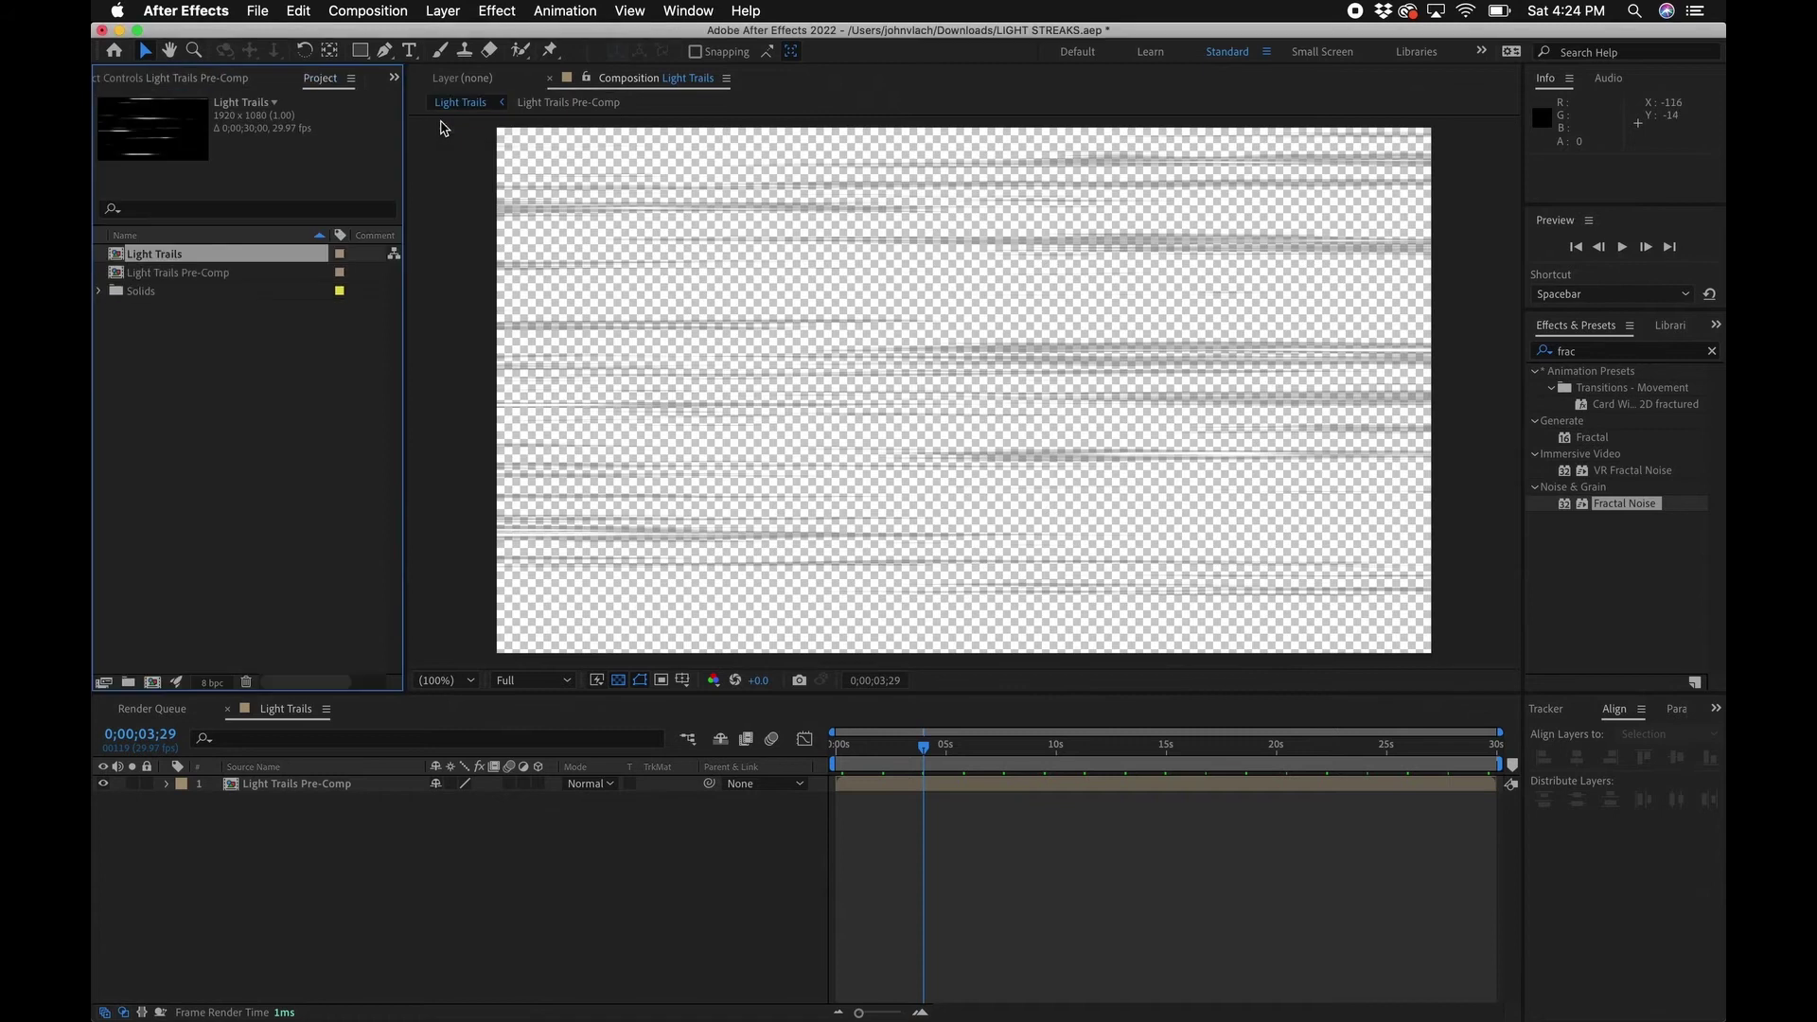
{"action": "left_click", "coordinate": [280, 782]}
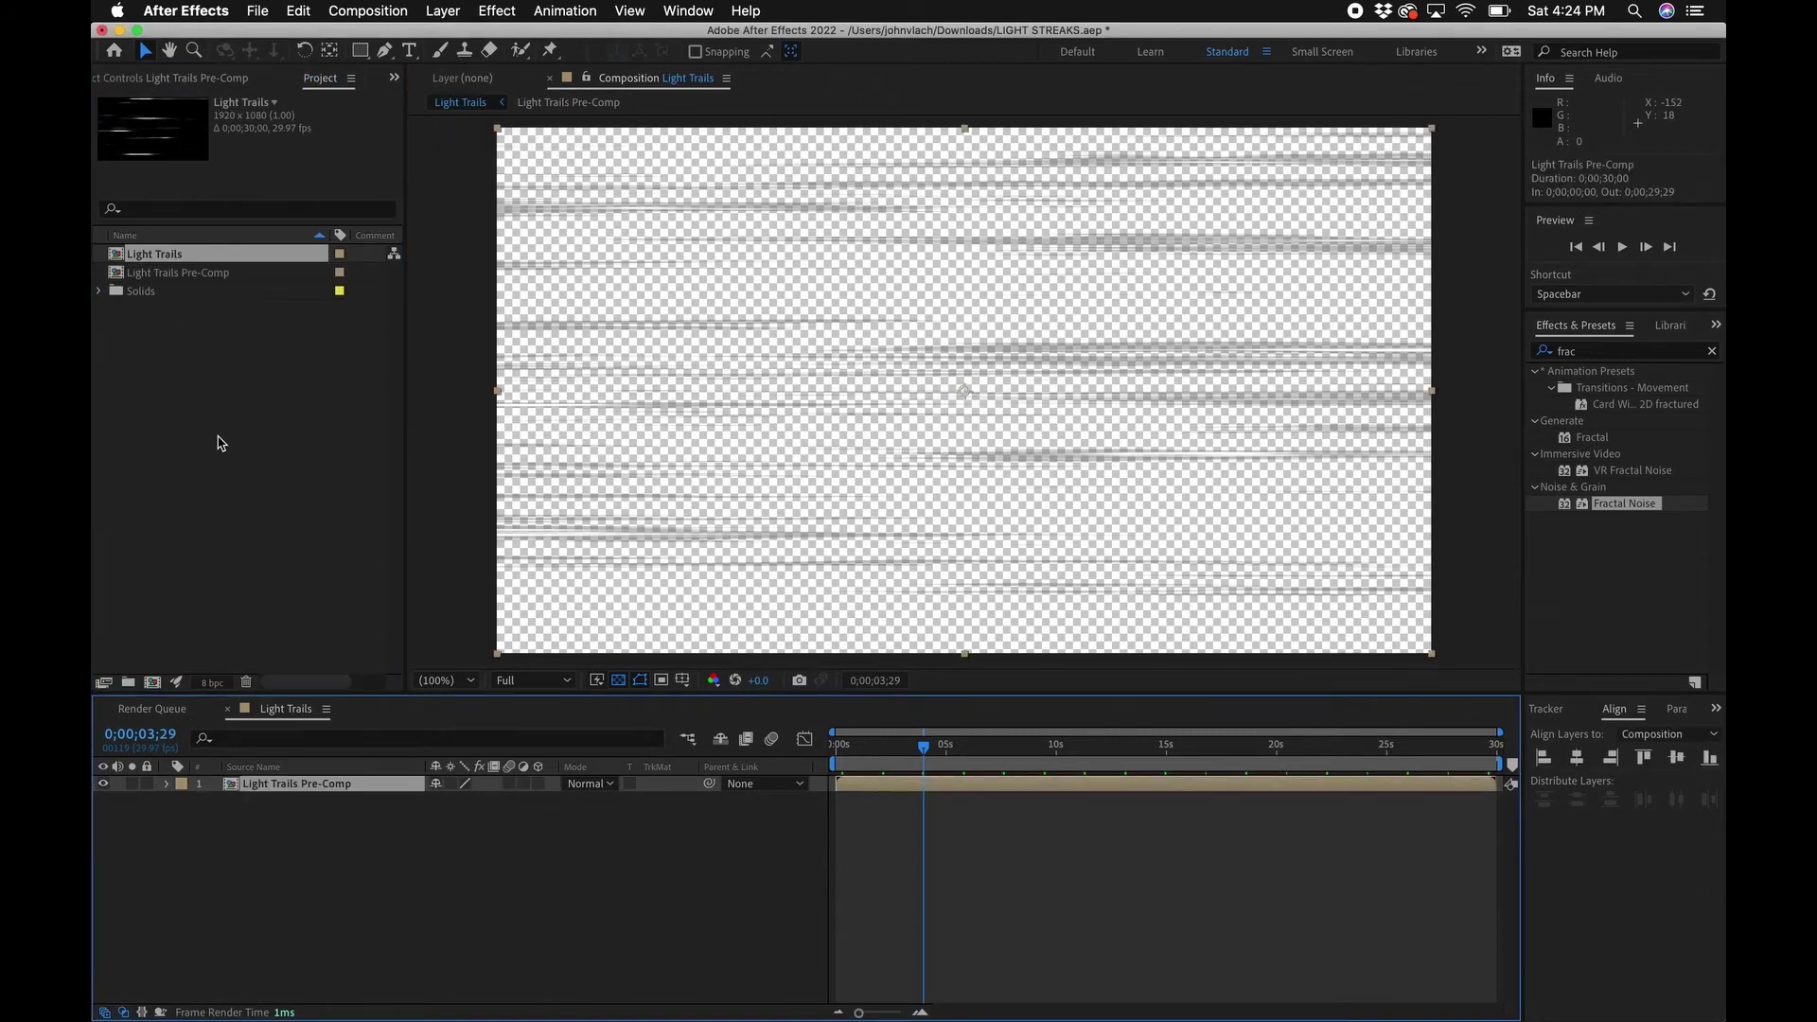
Step: Preview wes-hicks-TDDPRyUe0LI-unsplash.jpg in Finder's Downloads and drag it into the project
{"action": "left_click", "coordinate": [466, 989]}
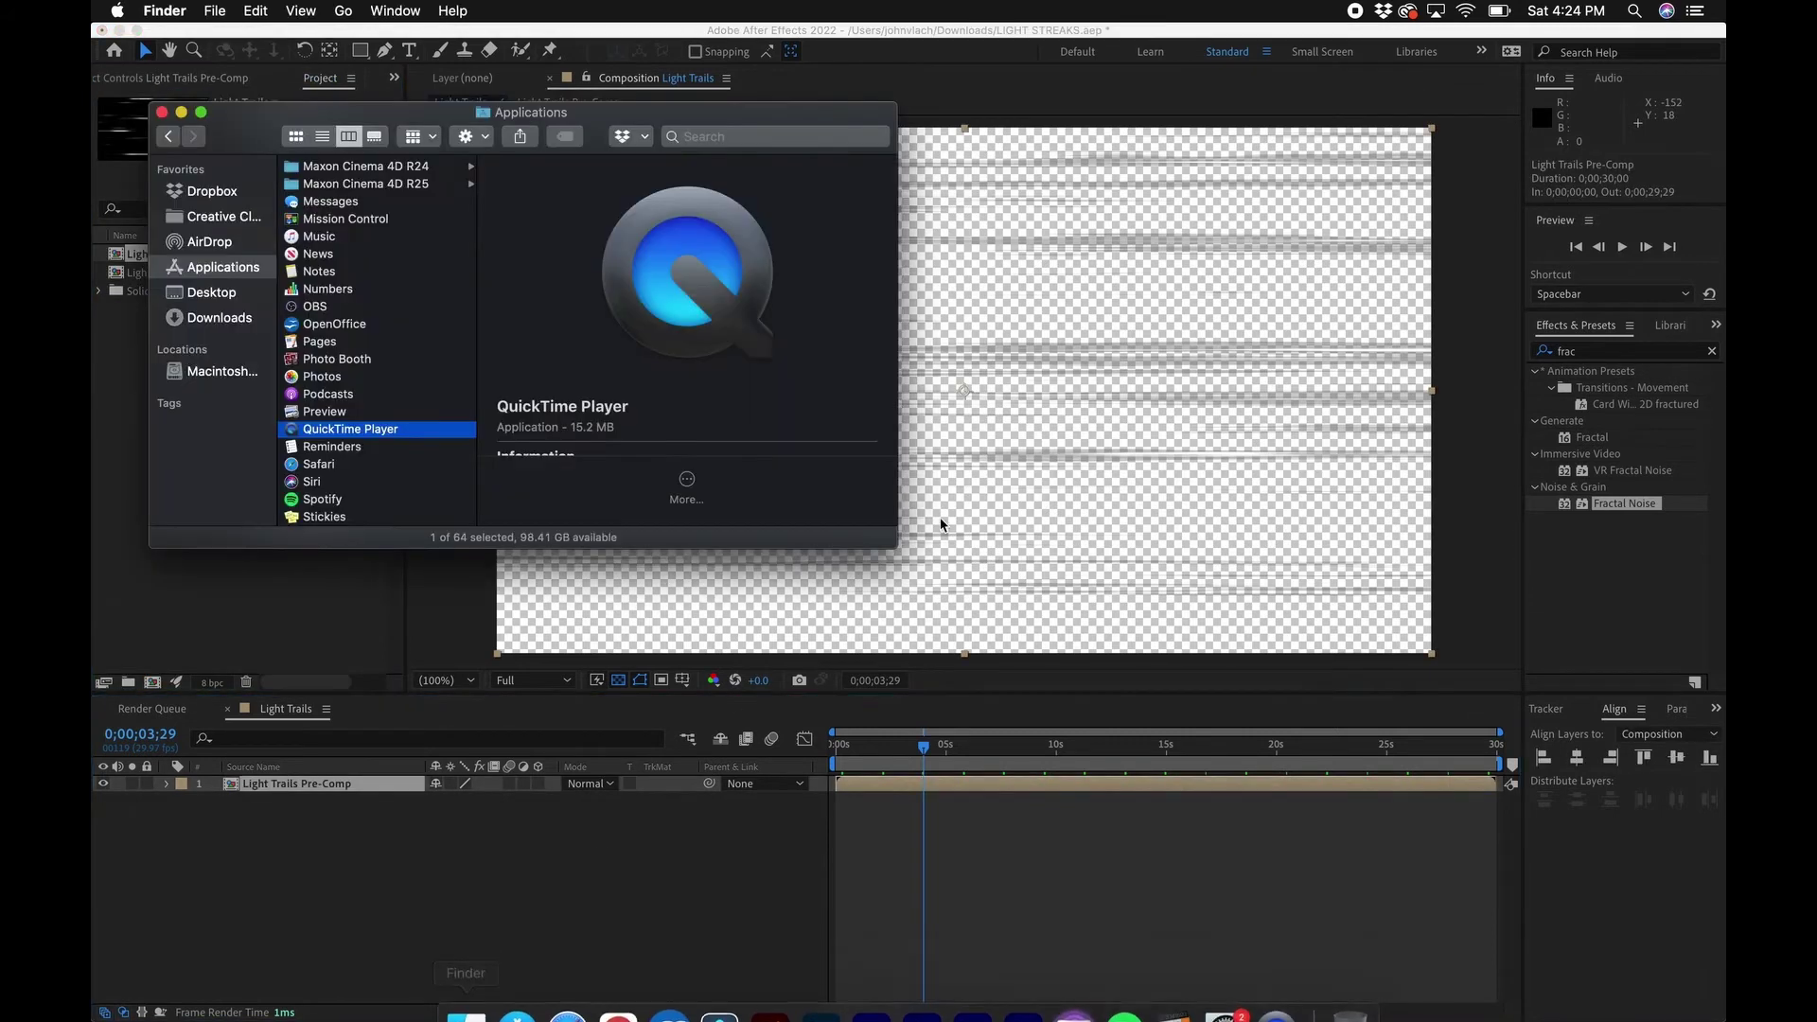
{"action": "left_click", "coordinate": [218, 317]}
{"action": "left_click_drag", "start_coordinate": [288, 150], "coordinate": [600, 356]}
{"action": "left_click", "coordinate": [639, 406]}
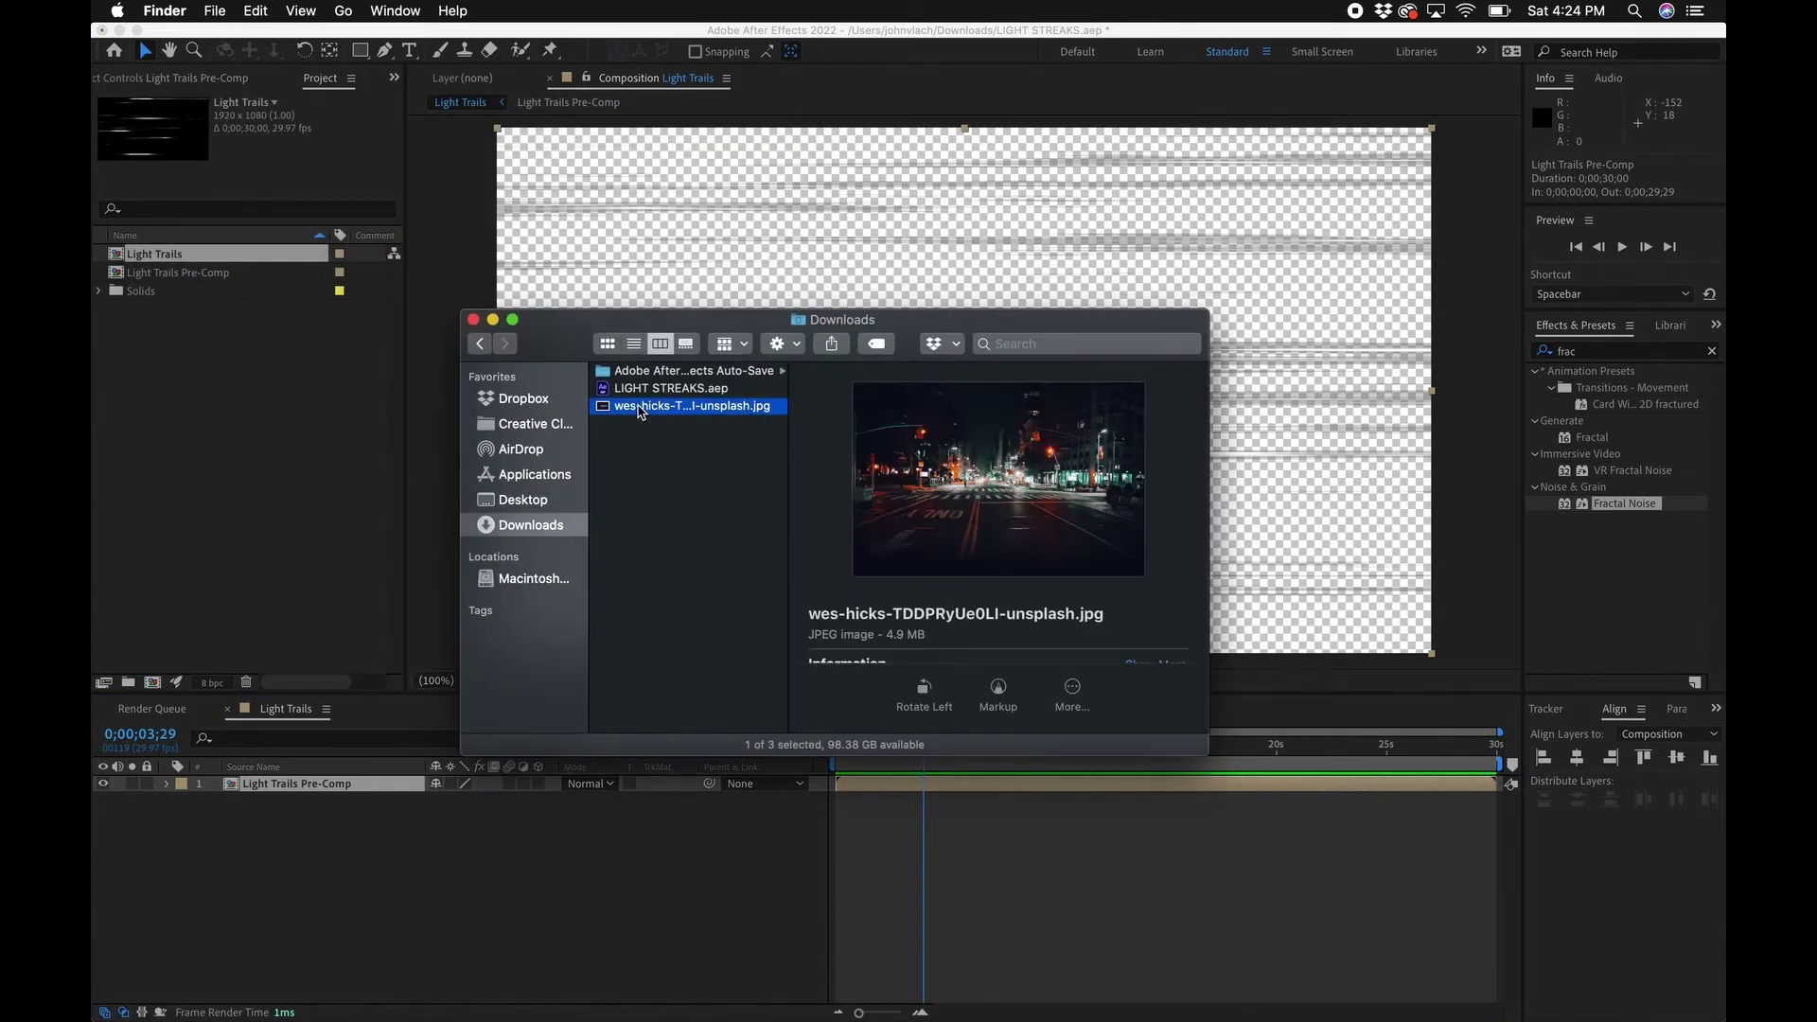
{"action": "key", "text": "space"}
{"action": "key", "text": "space"}
{"action": "left_click_drag", "start_coordinate": [639, 406], "coordinate": [223, 409]}
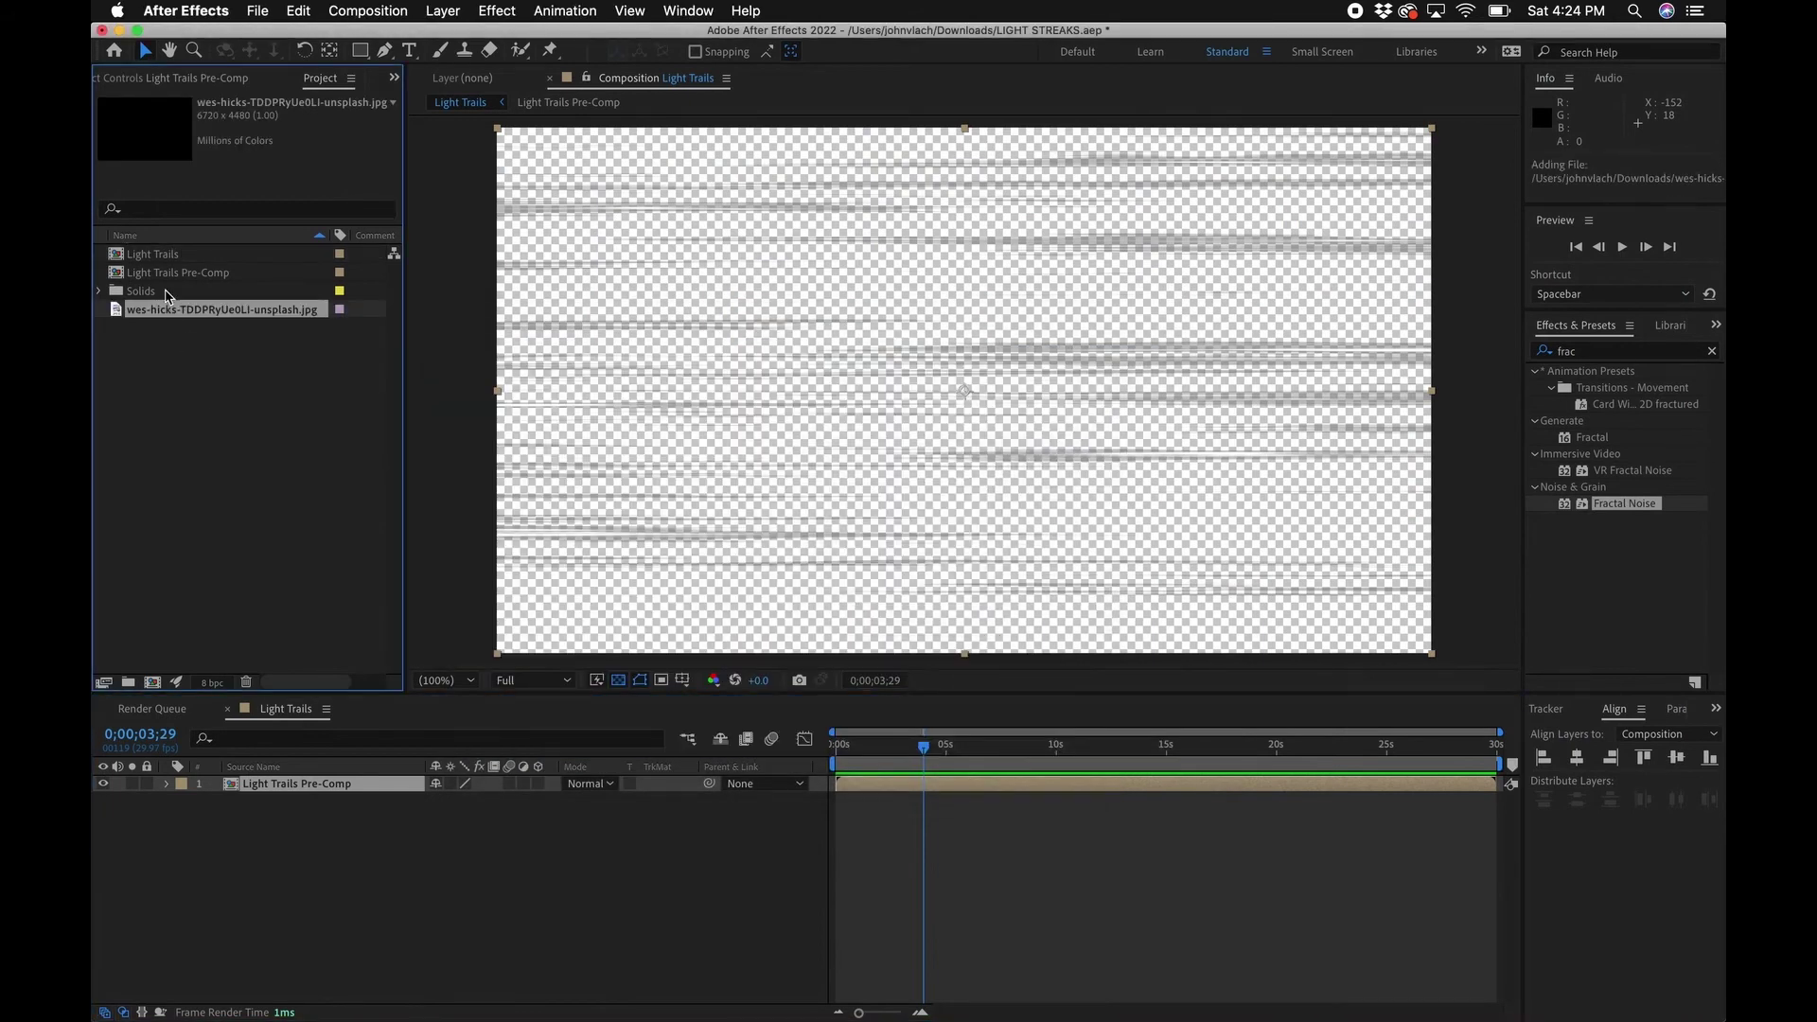
Step: Place the night street photo beneath Light Trails Pre-Comp and scale it to 30%
{"action": "left_click_drag", "start_coordinate": [189, 309], "coordinate": [256, 844]}
{"action": "left_click", "coordinate": [297, 857]}
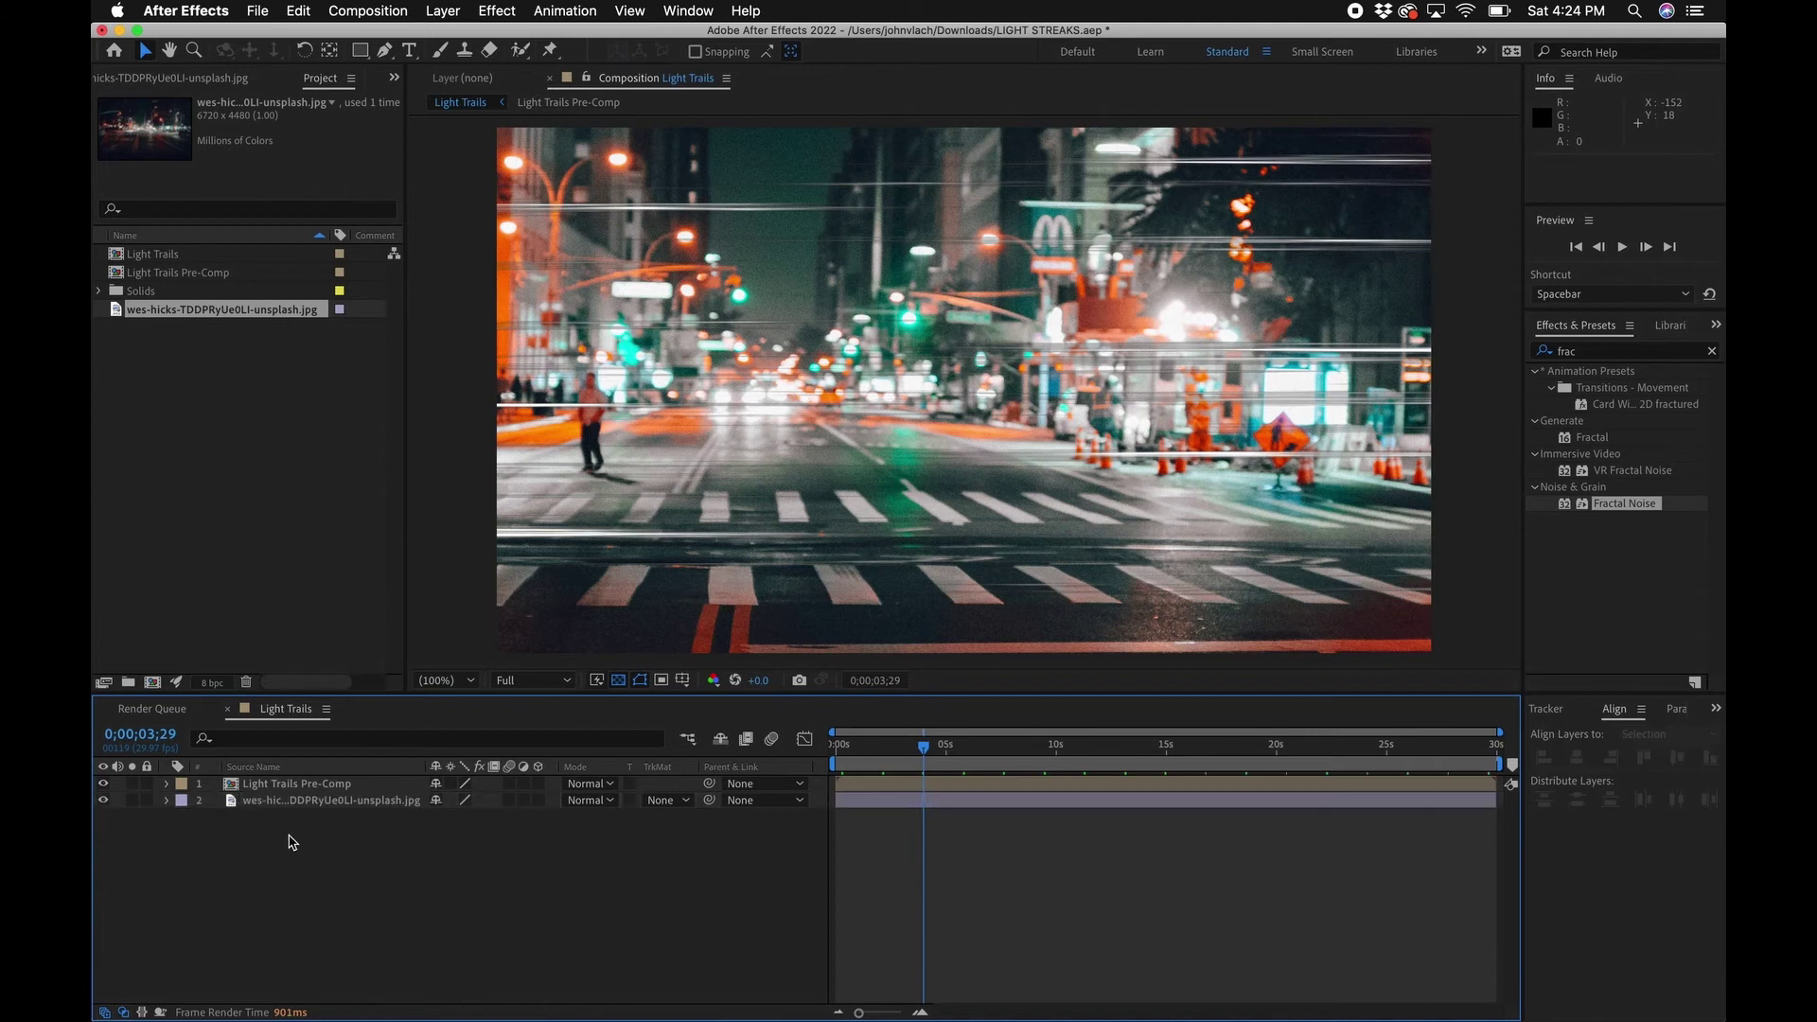
{"action": "left_click", "coordinate": [288, 801]}
{"action": "key", "text": "s"}
{"action": "left_click_drag", "start_coordinate": [455, 816], "coordinate": [385, 820]}
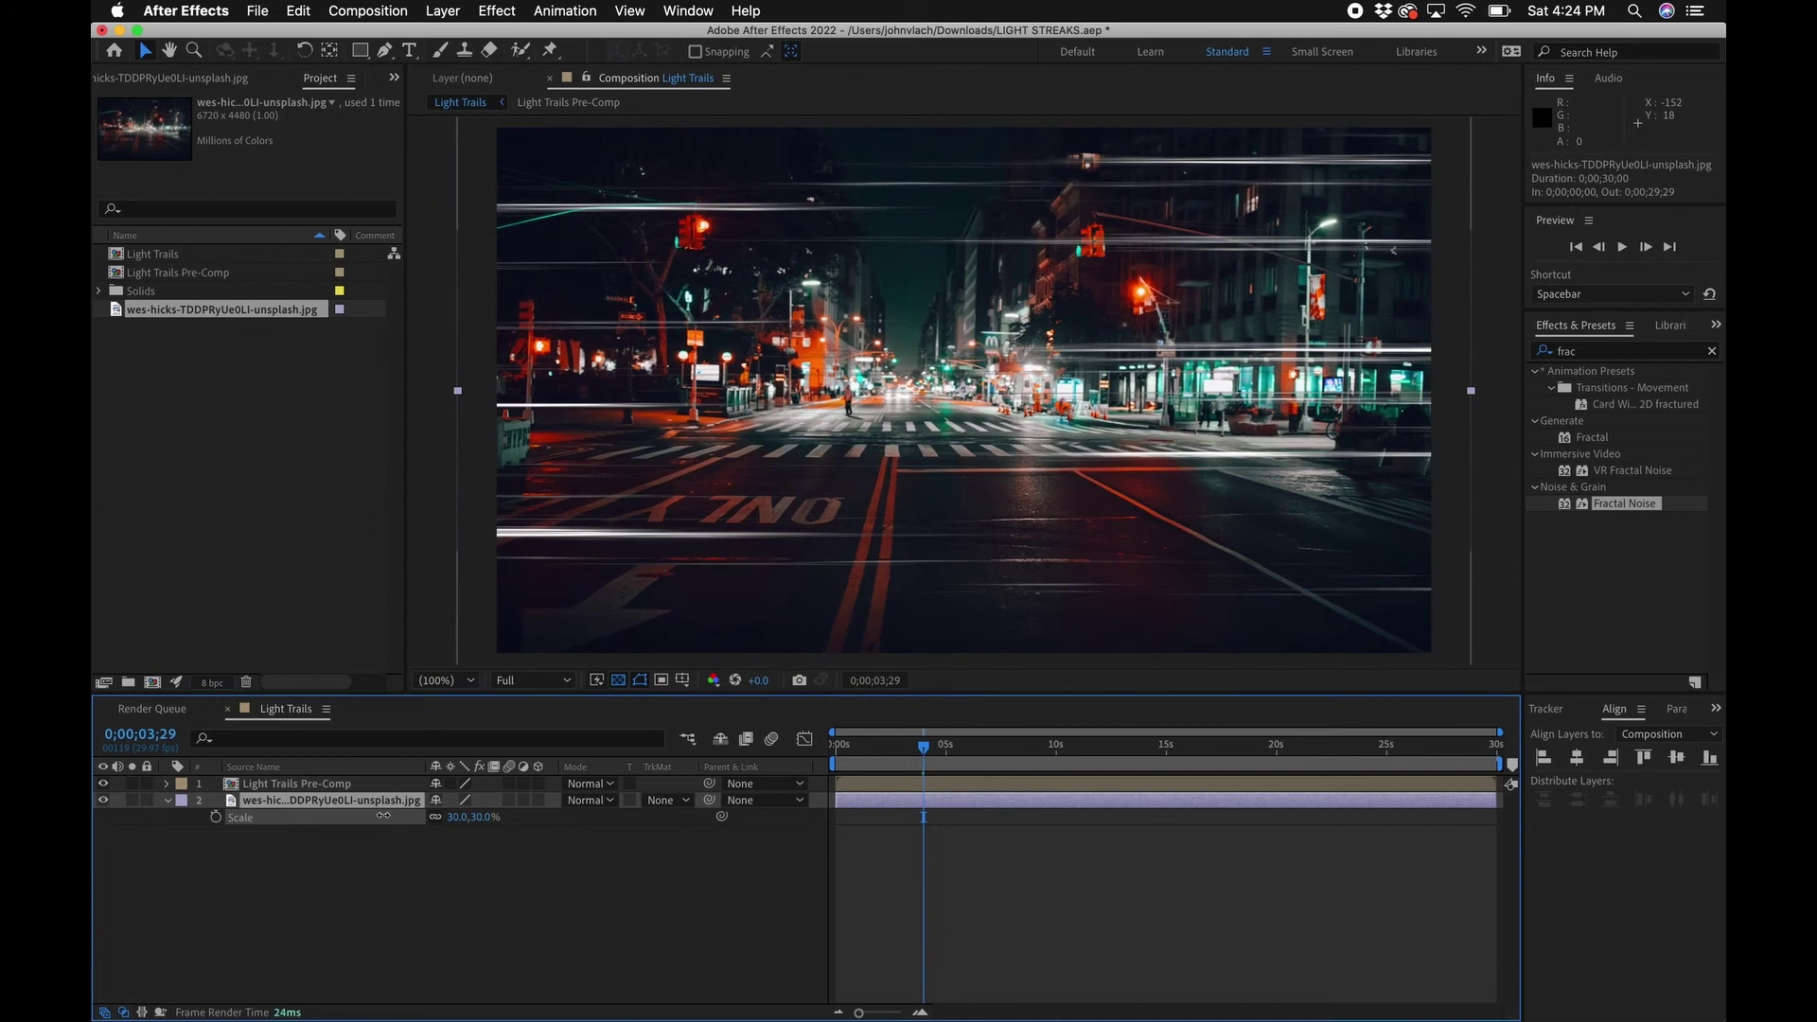
{"action": "left_click", "coordinate": [320, 786]}
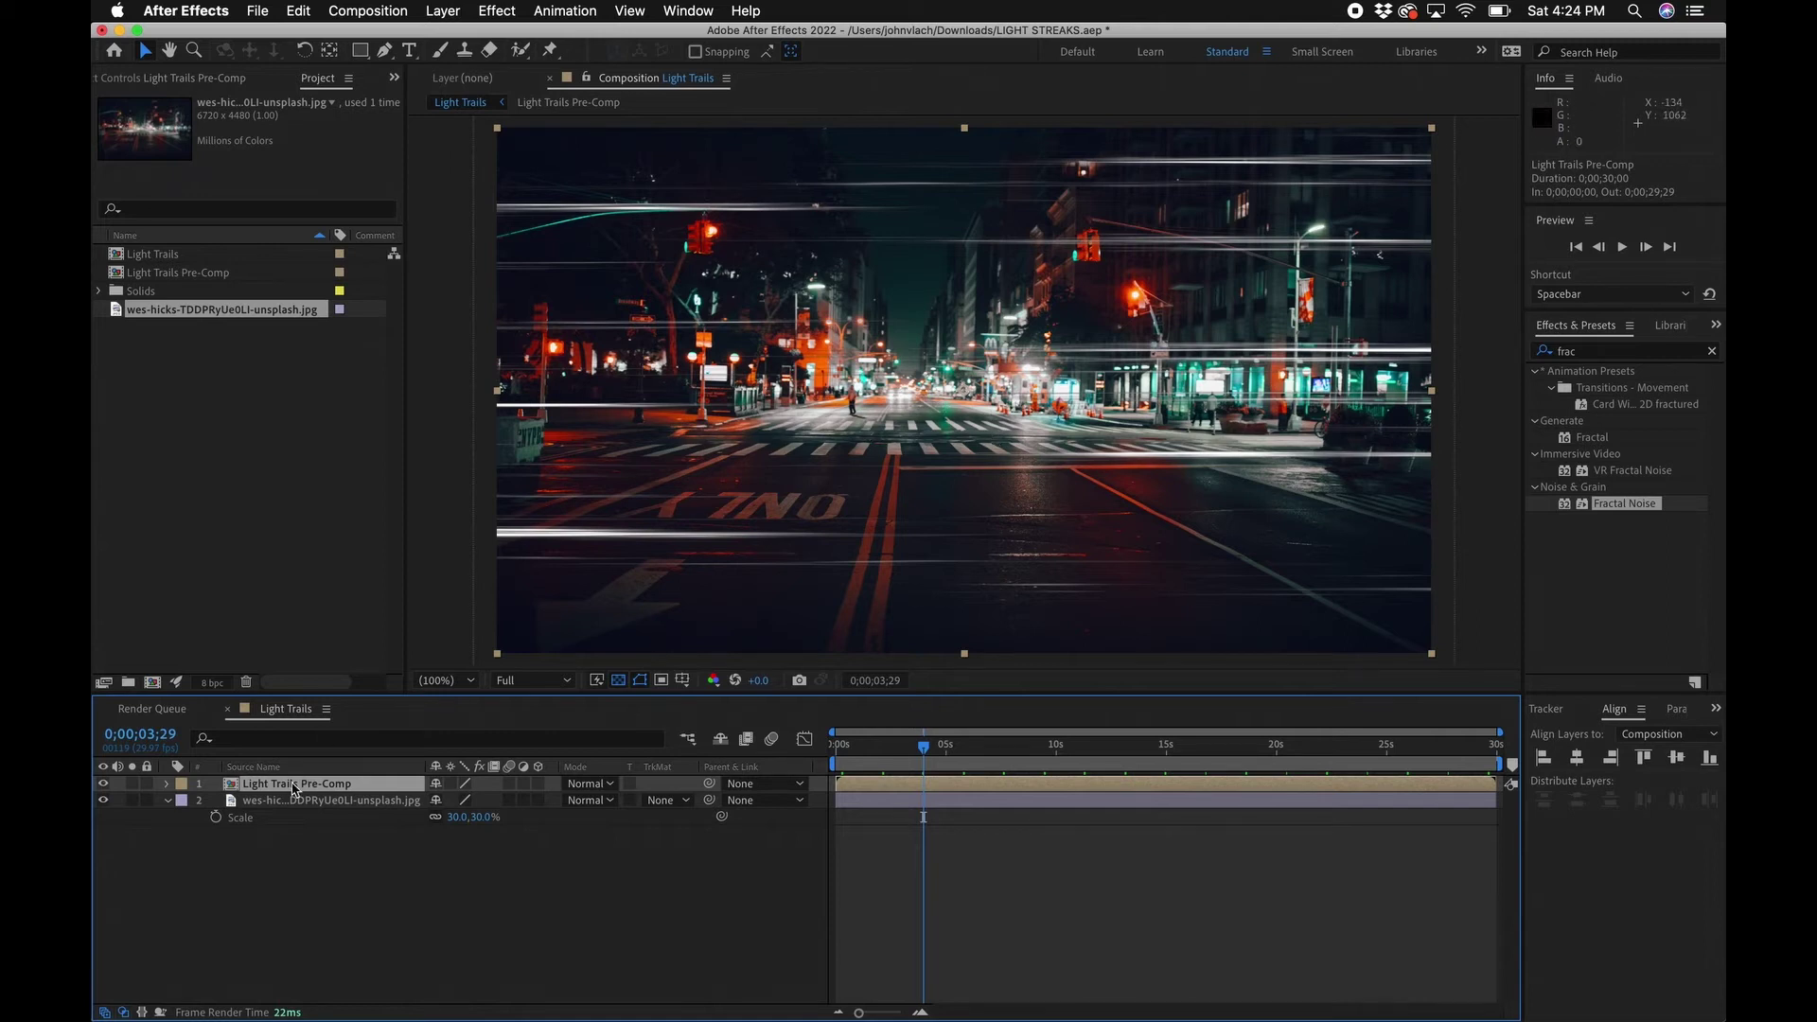
Step: Set the Light Trails Pre-Comp layer's Rotation to 90 degrees
{"action": "key", "text": "r"}
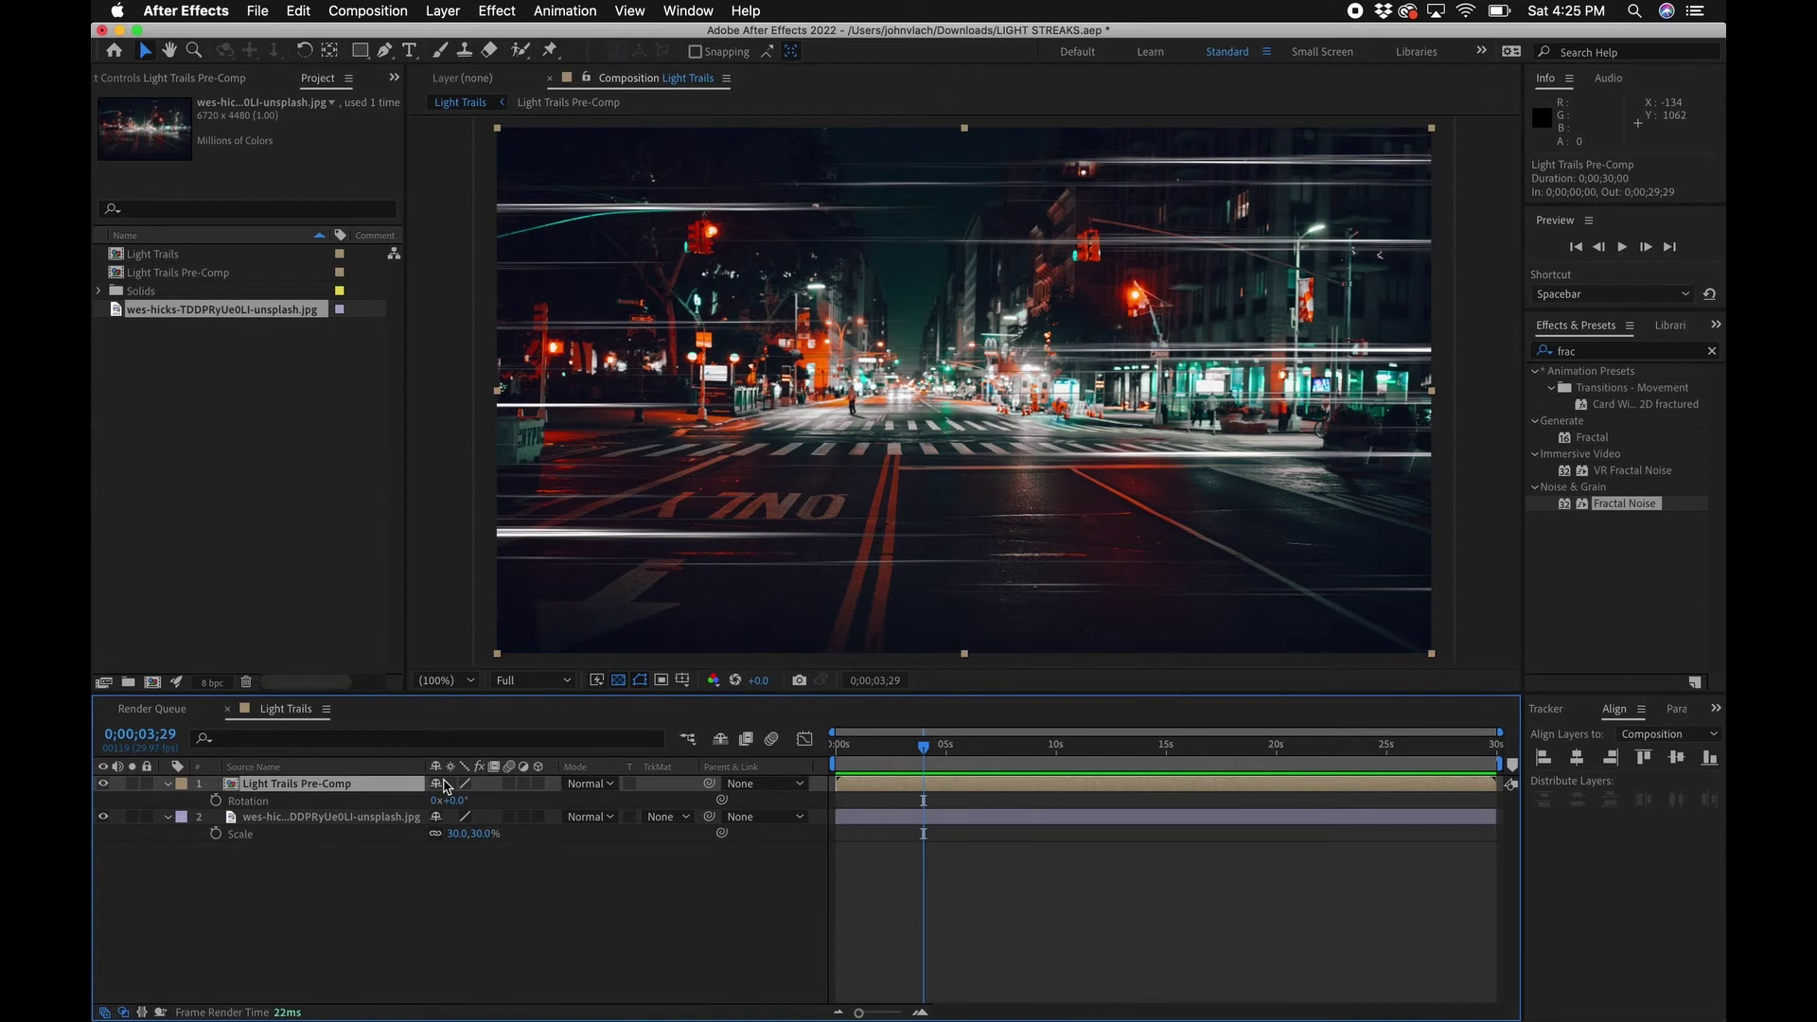
{"action": "left_click", "coordinate": [464, 801]}
{"action": "type", "text": "90"}
{"action": "key", "text": "Return"}
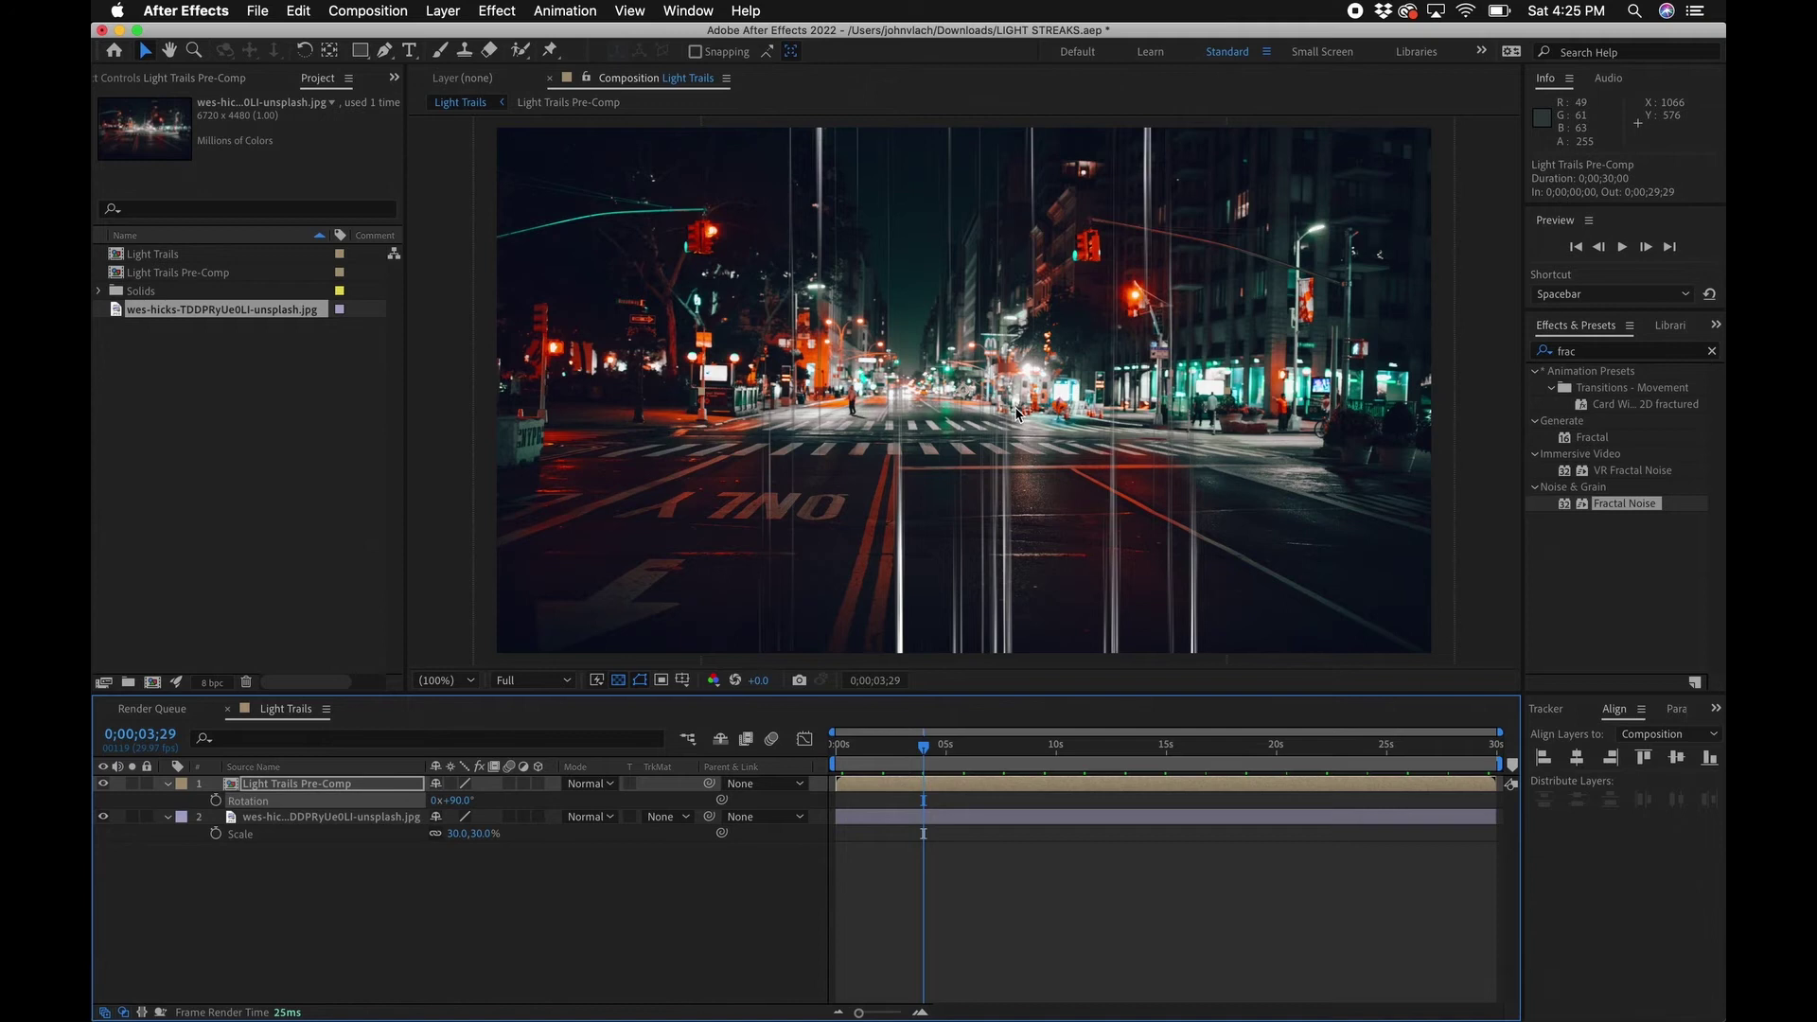
{"action": "left_click", "coordinate": [1711, 351]}
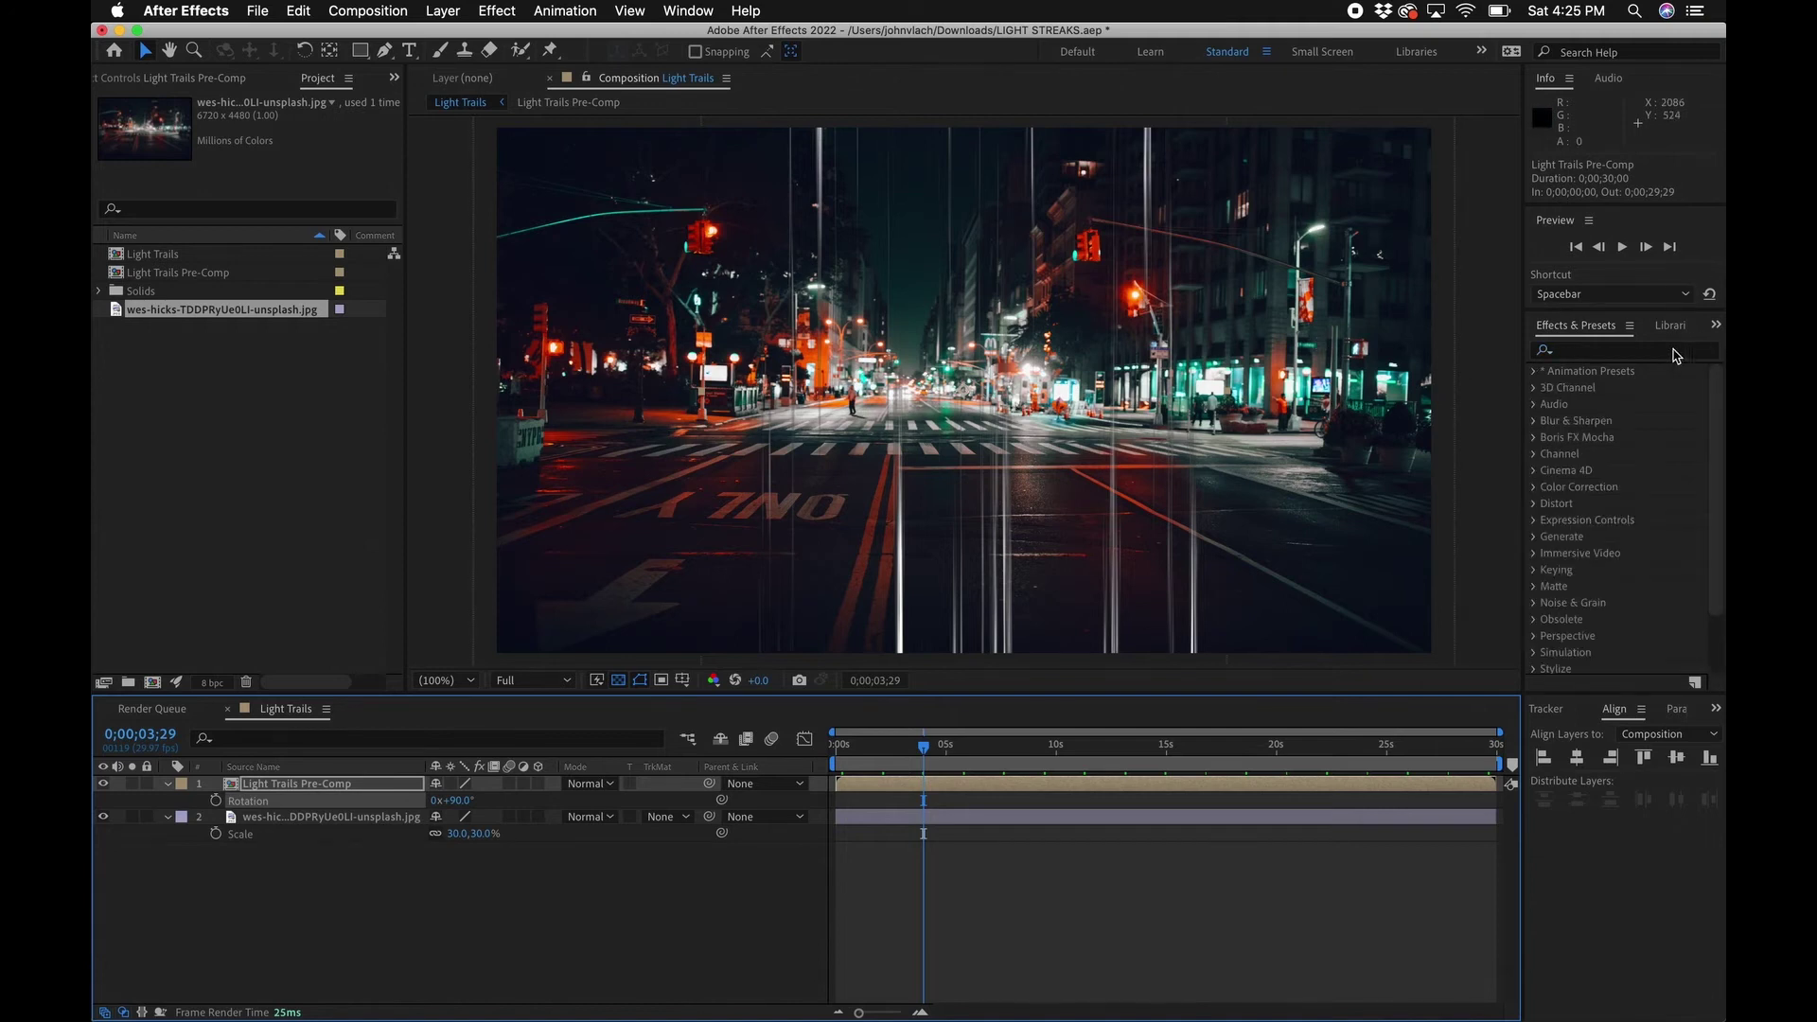
Step: Apply Corner Pin to Light Trails Pre-Comp and drag its four corners onto the street lanes
{"action": "type", "text": "corner"}
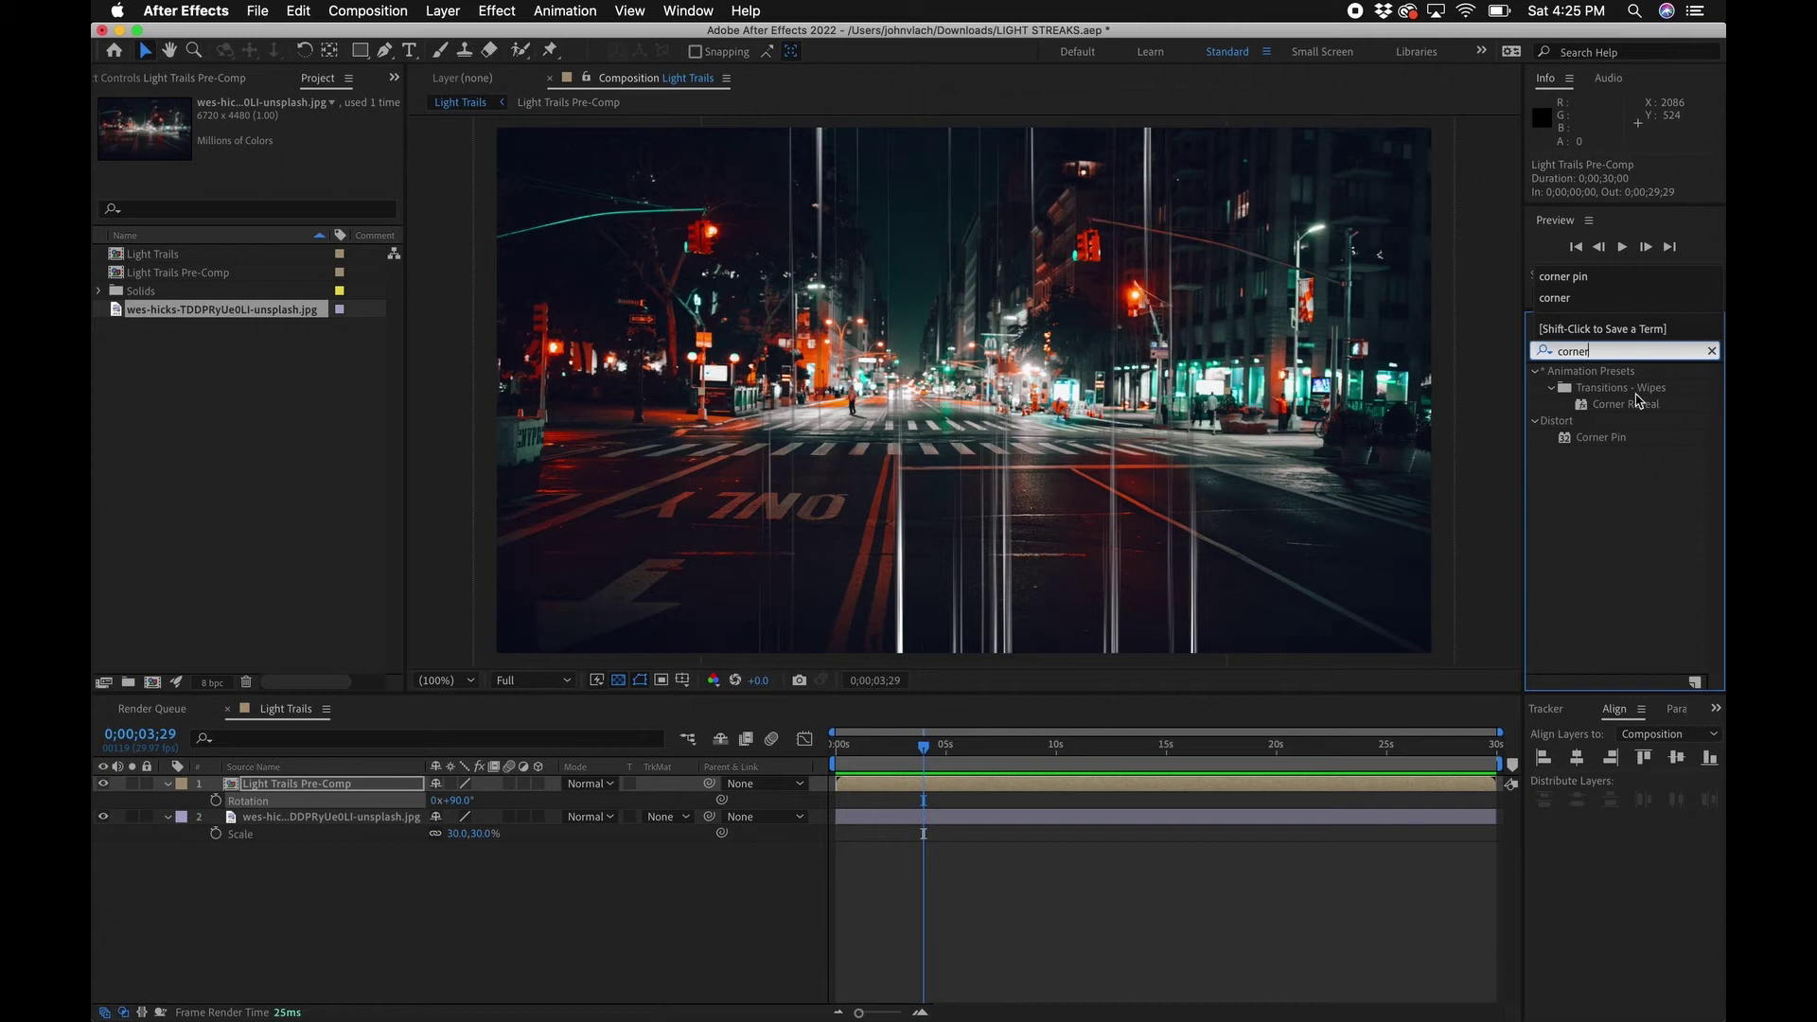
{"action": "left_click_drag", "start_coordinate": [1598, 445], "coordinate": [292, 791]}
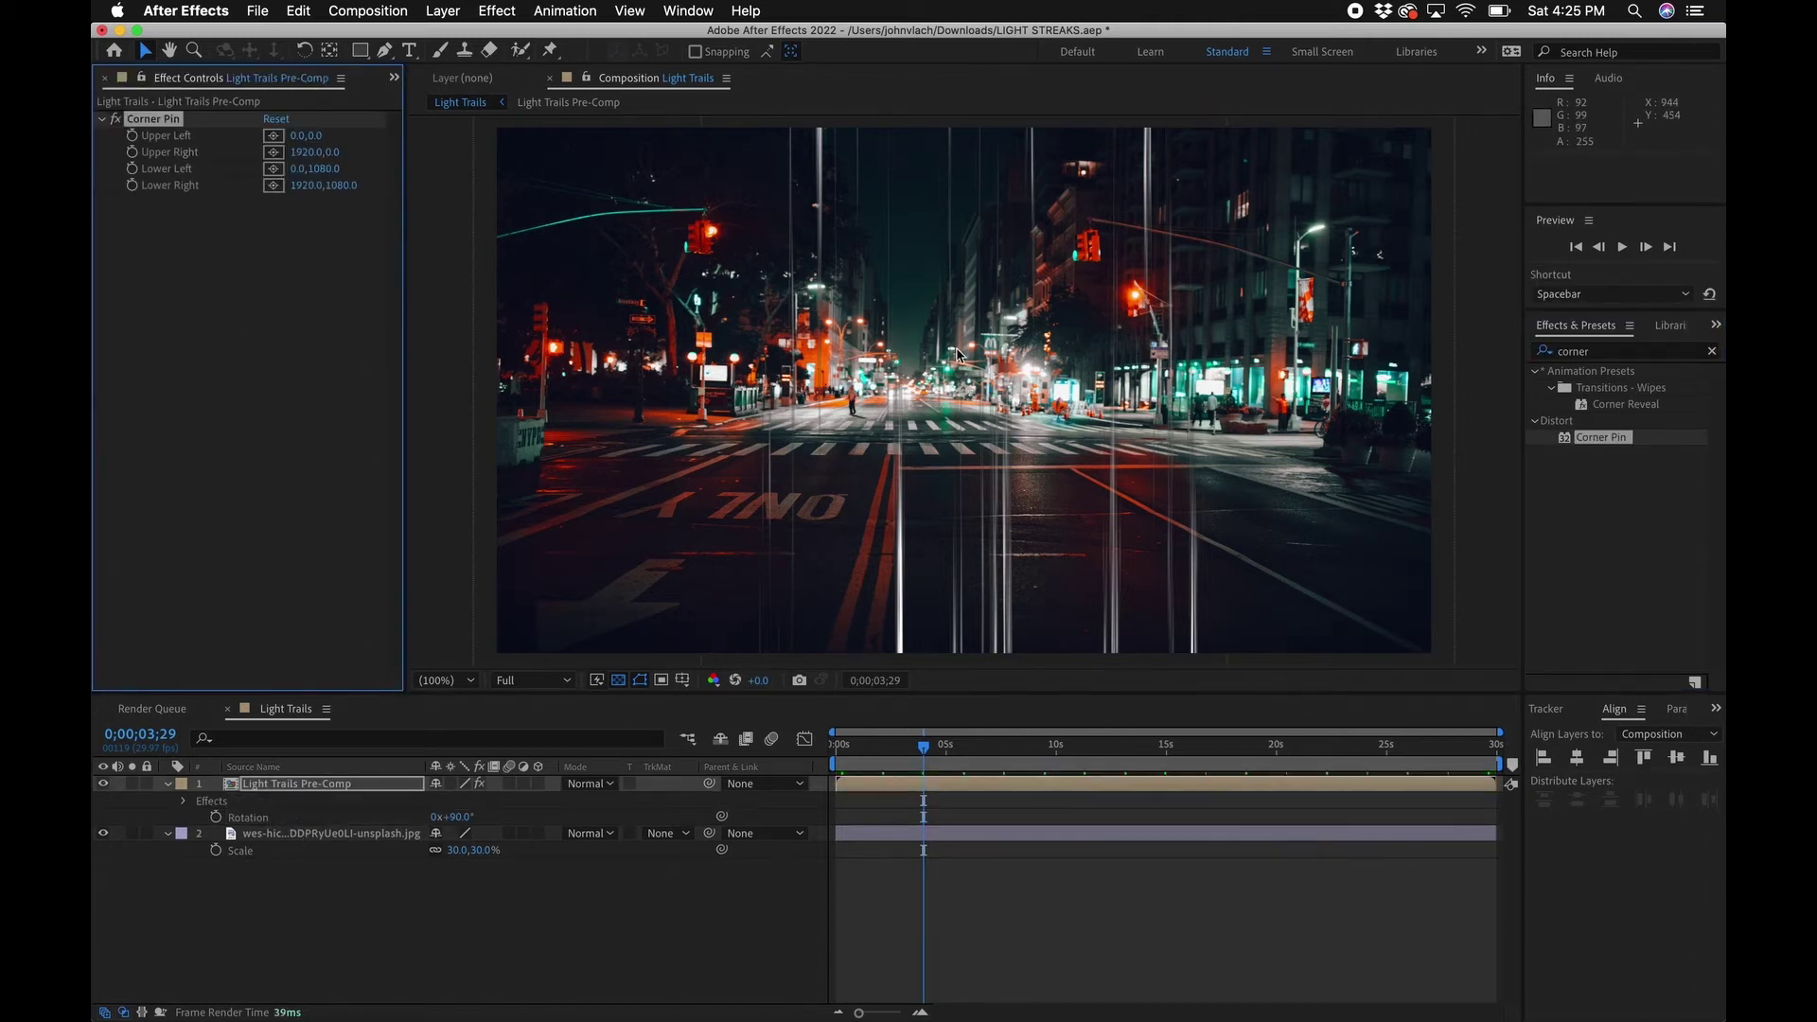
{"action": "key", "text": "comma"}
{"action": "key", "text": "comma"}
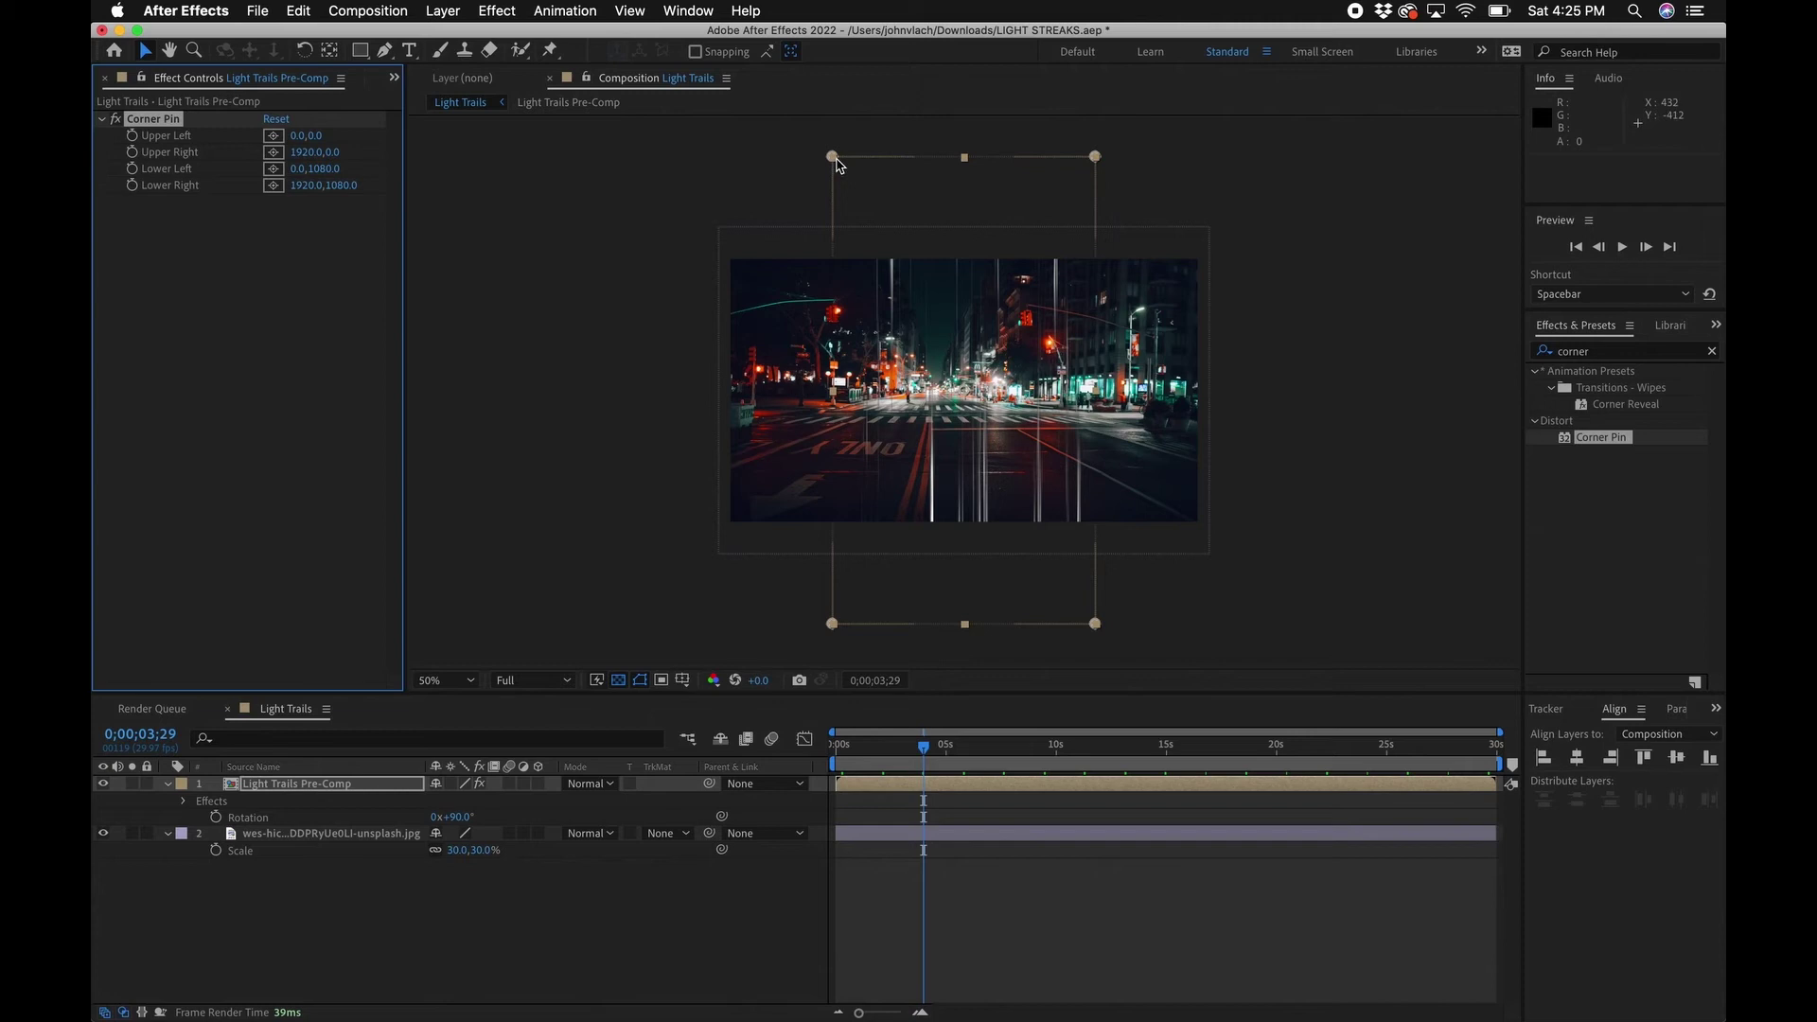
{"action": "left_click_drag", "start_coordinate": [832, 158], "coordinate": [869, 391]}
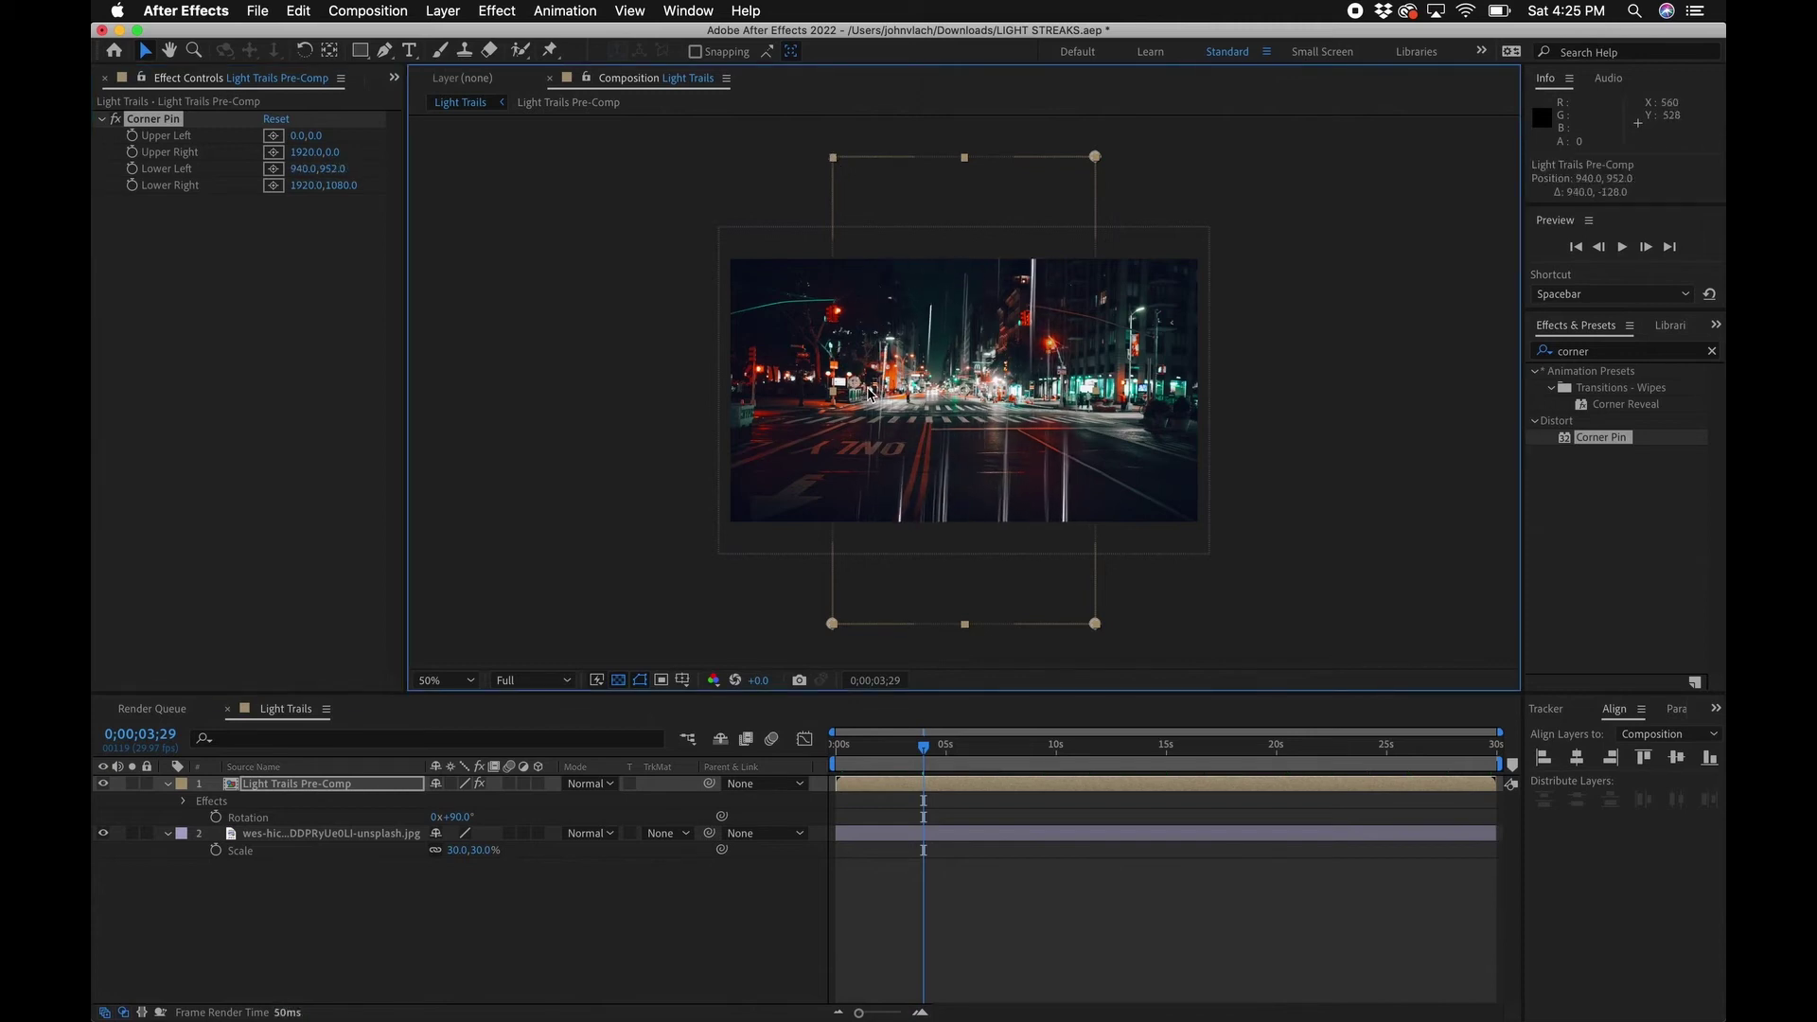
{"action": "left_click_drag", "start_coordinate": [1095, 157], "coordinate": [961, 402]}
{"action": "left_click_drag", "start_coordinate": [832, 623], "coordinate": [623, 542]}
{"action": "left_click_drag", "start_coordinate": [1095, 624], "coordinate": [852, 579]}
Step: Refine the corner pins to 984,702 / 1752,996 / 994,804 / 1560,2048
{"action": "key", "text": "space"}
{"action": "key", "text": "slash"}
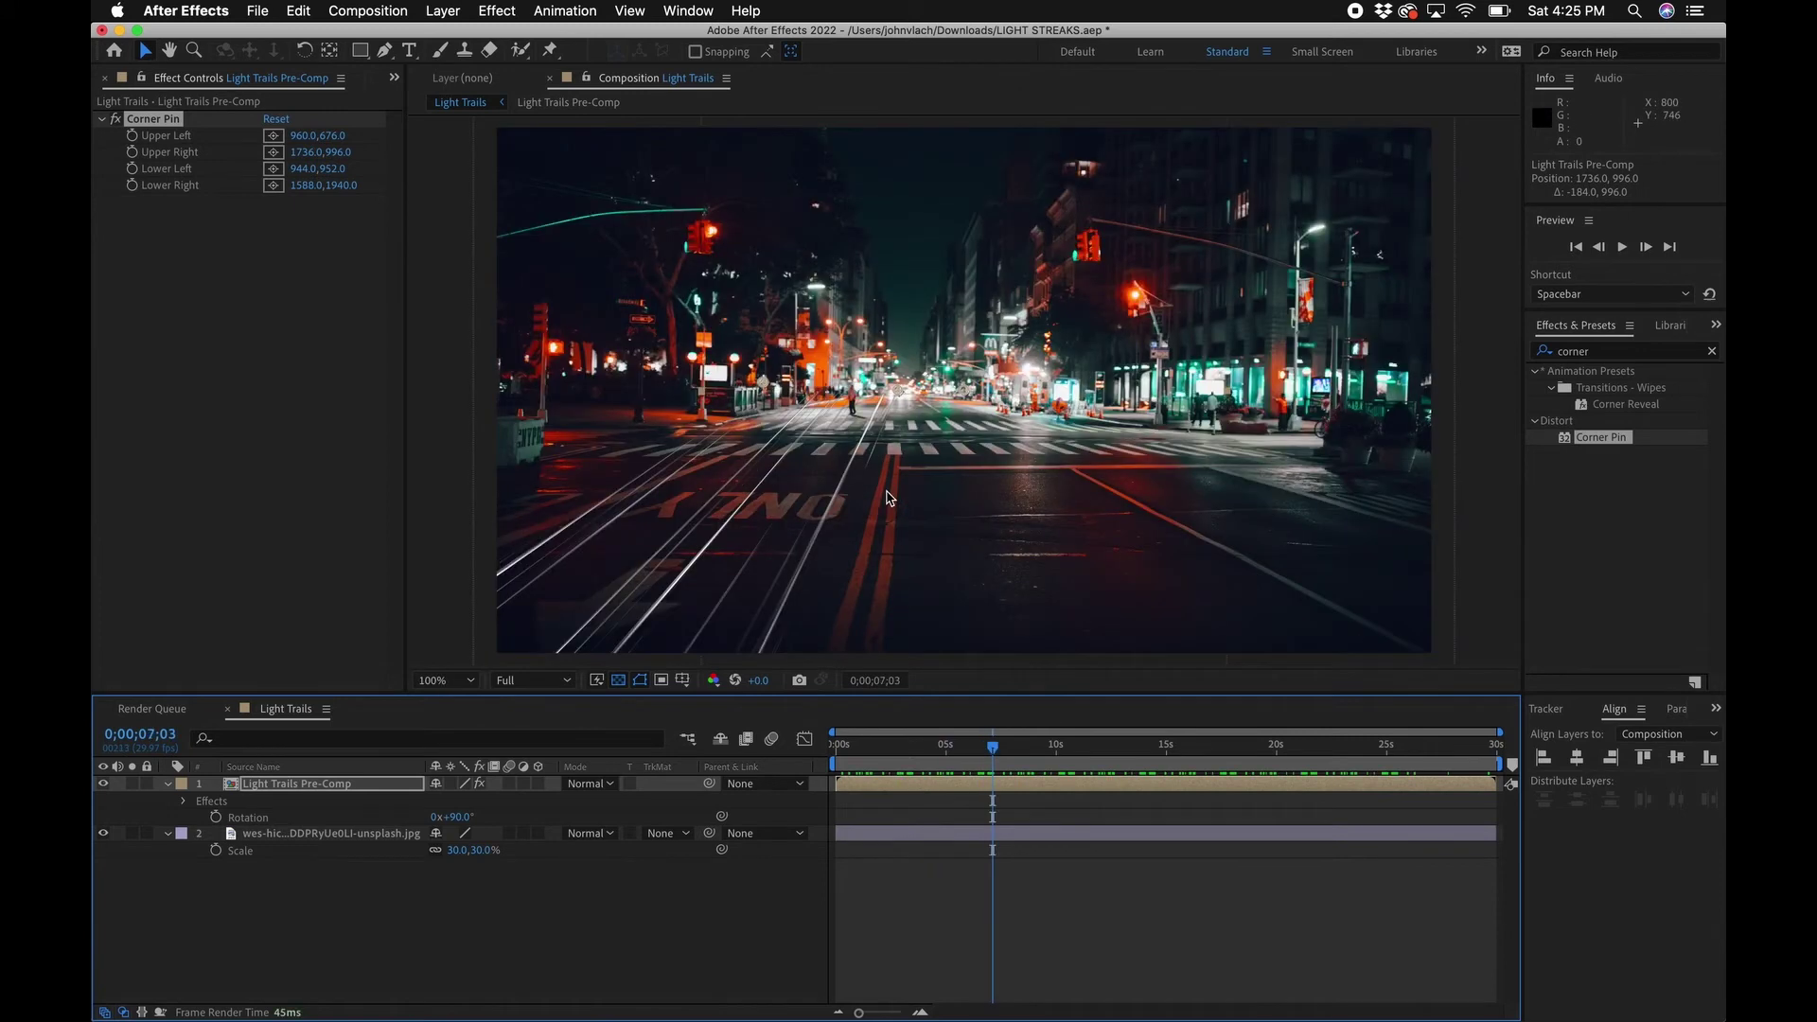
{"action": "key", "text": "comma"}
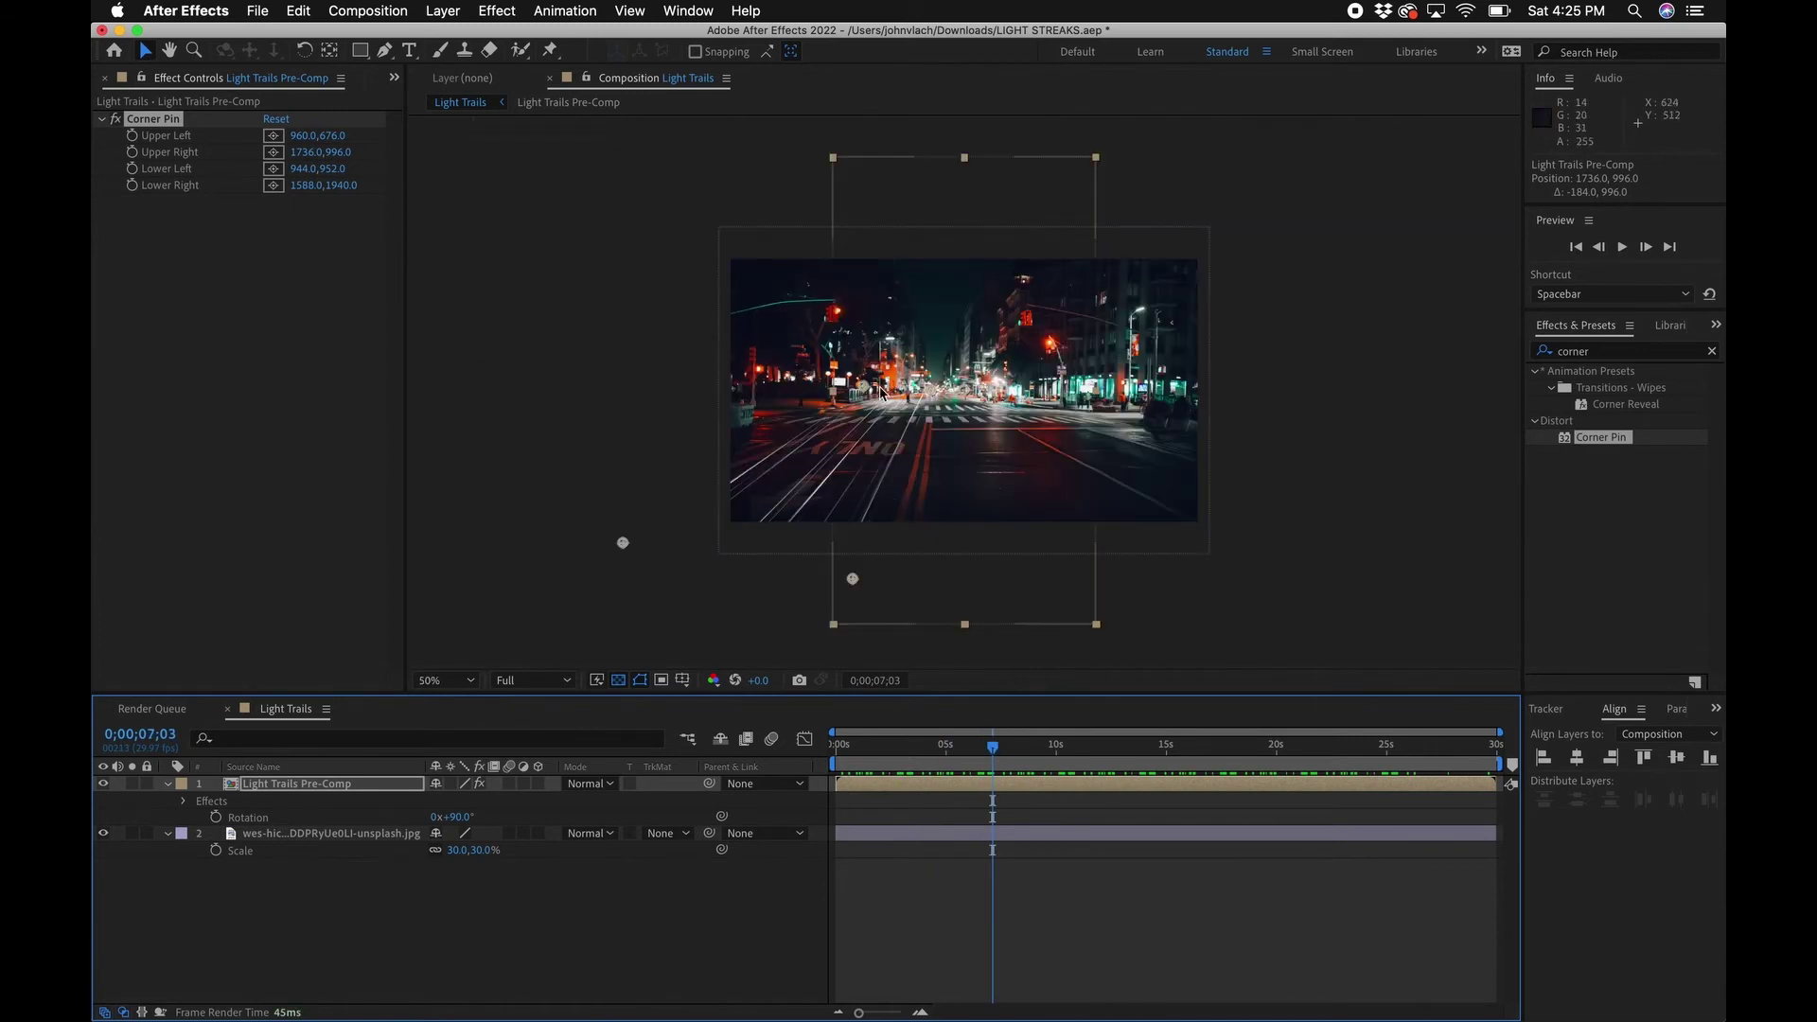
{"action": "key", "text": "slash"}
{"action": "left_click_drag", "start_coordinate": [897, 401], "coordinate": [884, 419]}
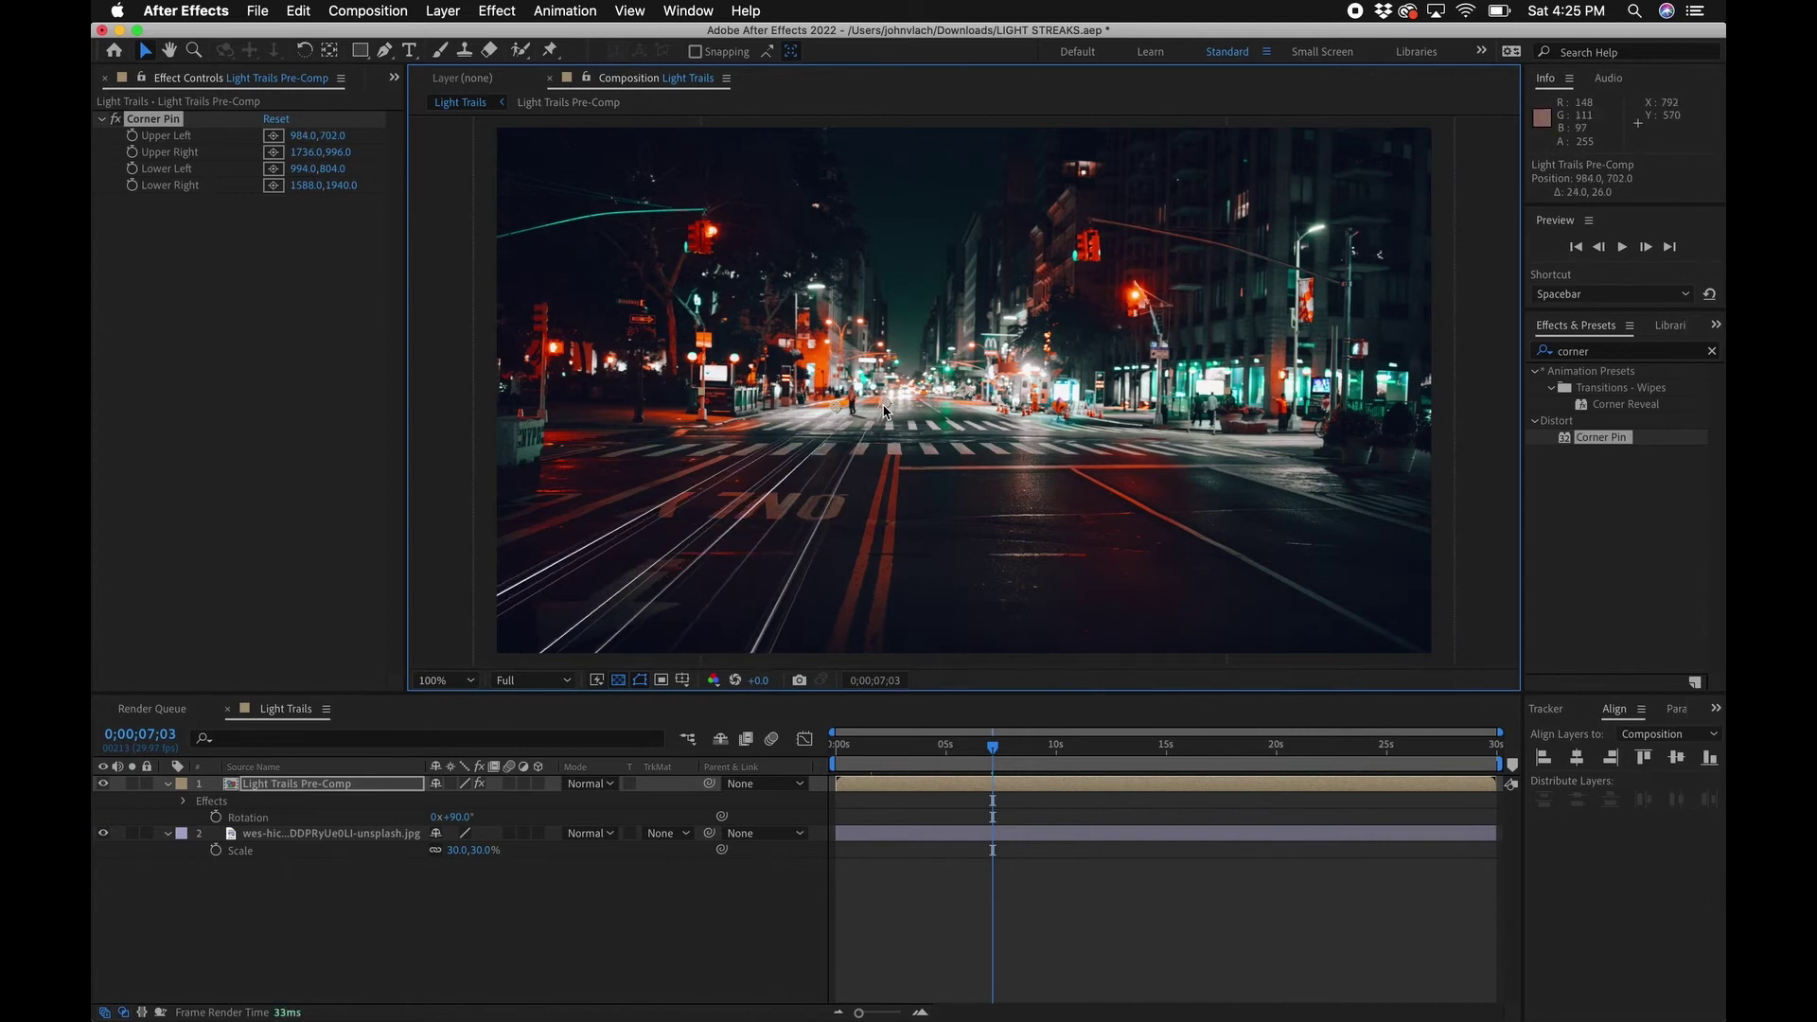
{"action": "key", "text": "comma"}
{"action": "left_click_drag", "start_coordinate": [857, 586], "coordinate": [853, 590]}
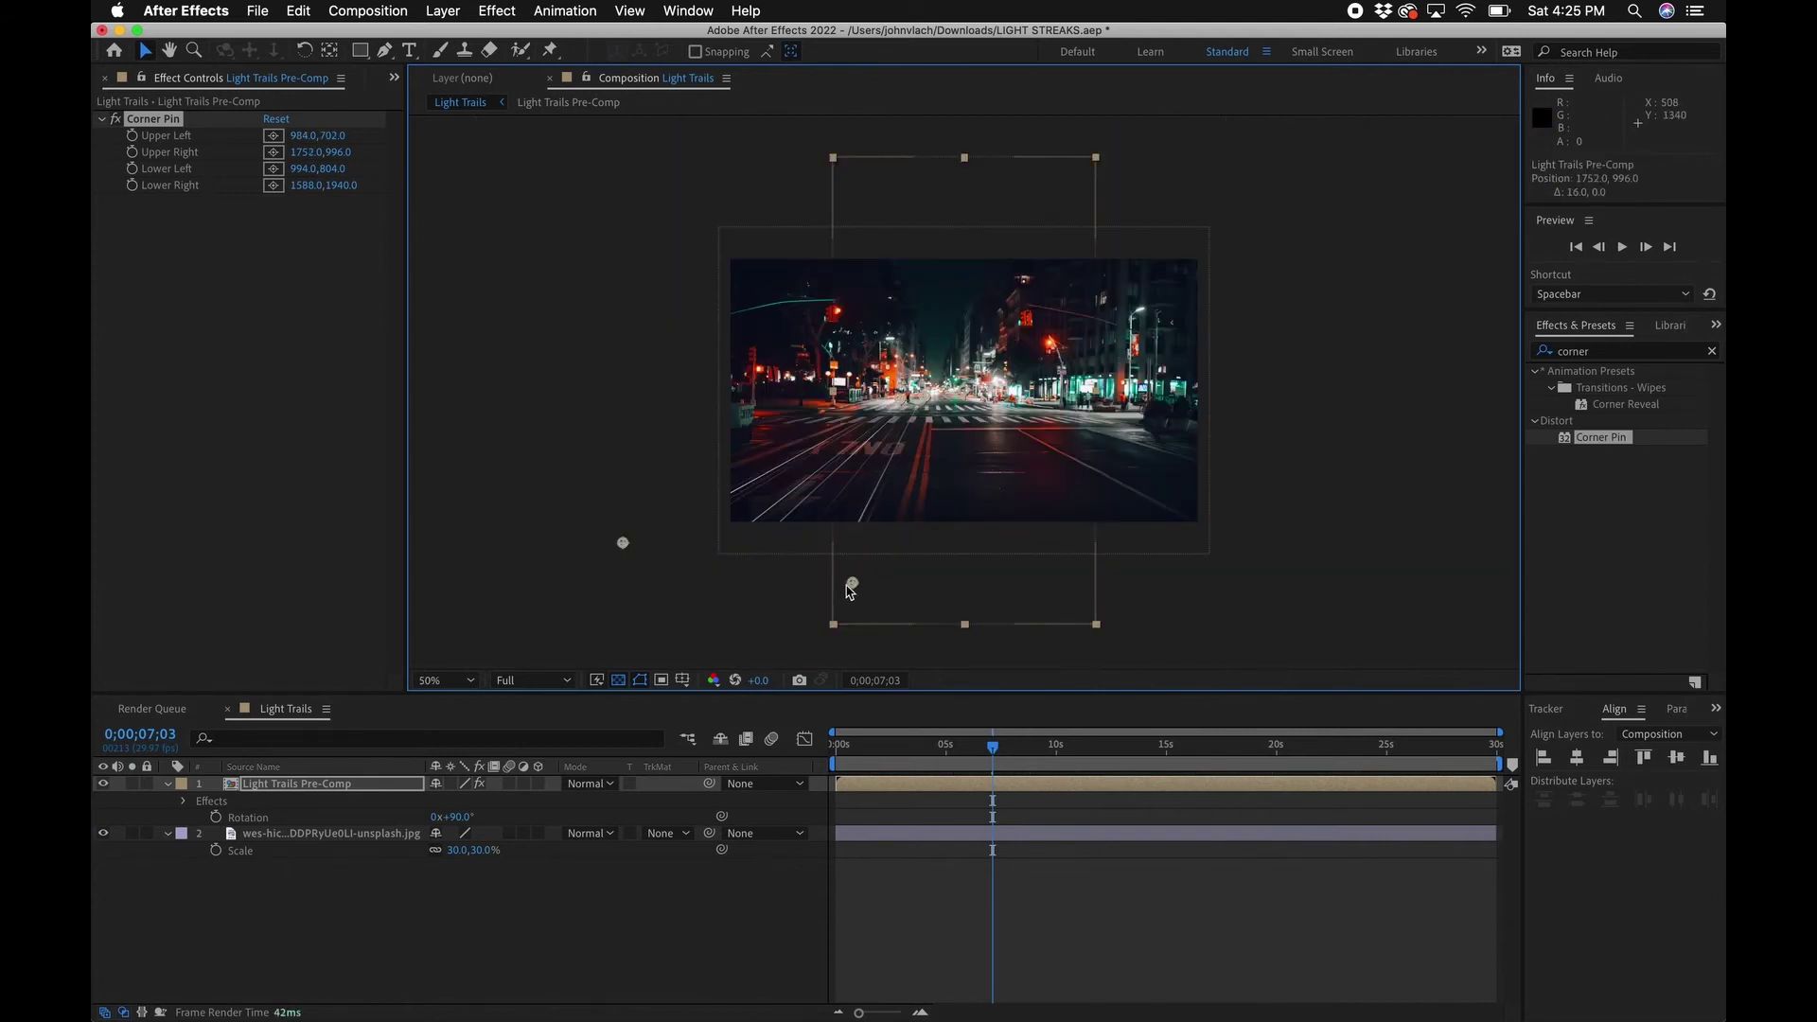
{"action": "left_click_drag", "start_coordinate": [622, 545], "coordinate": [596, 536]}
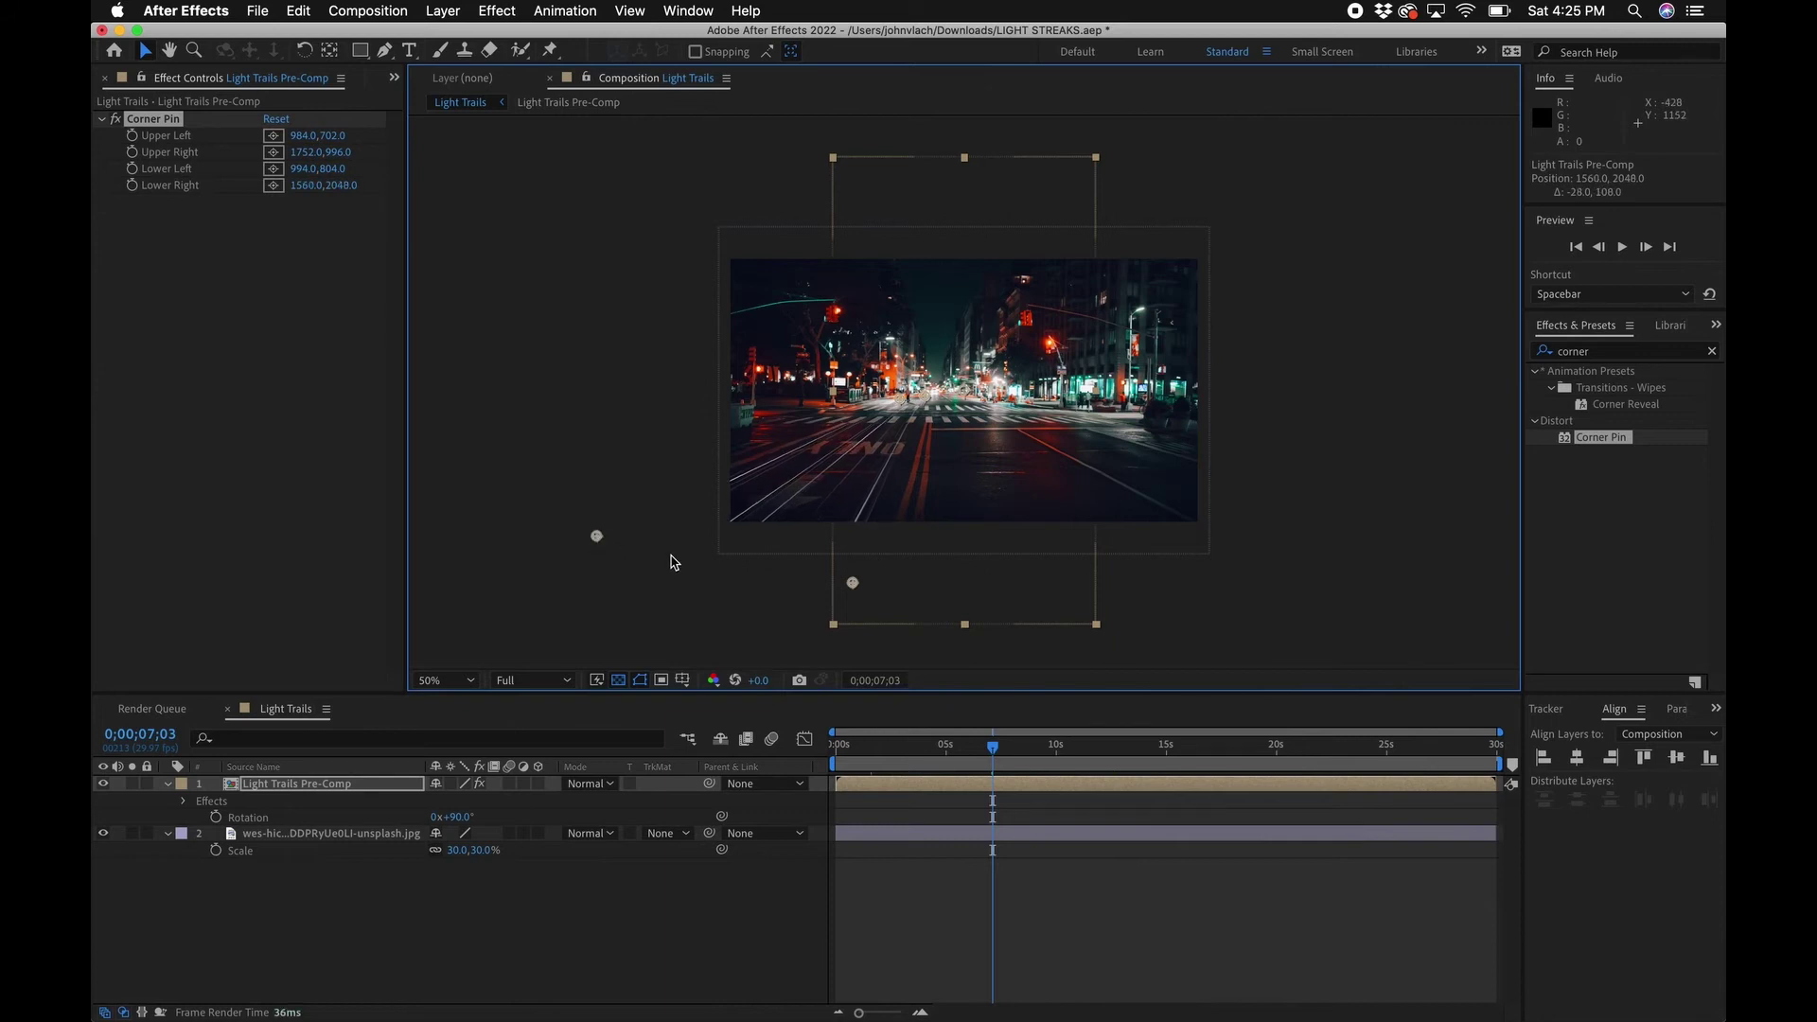
Step: Preview the warped streak animation and park the playhead at frame 7;21
{"action": "left_click_drag", "start_coordinate": [994, 745], "coordinate": [1014, 746]}
{"action": "left_click", "coordinate": [915, 748]}
{"action": "key", "text": "space"}
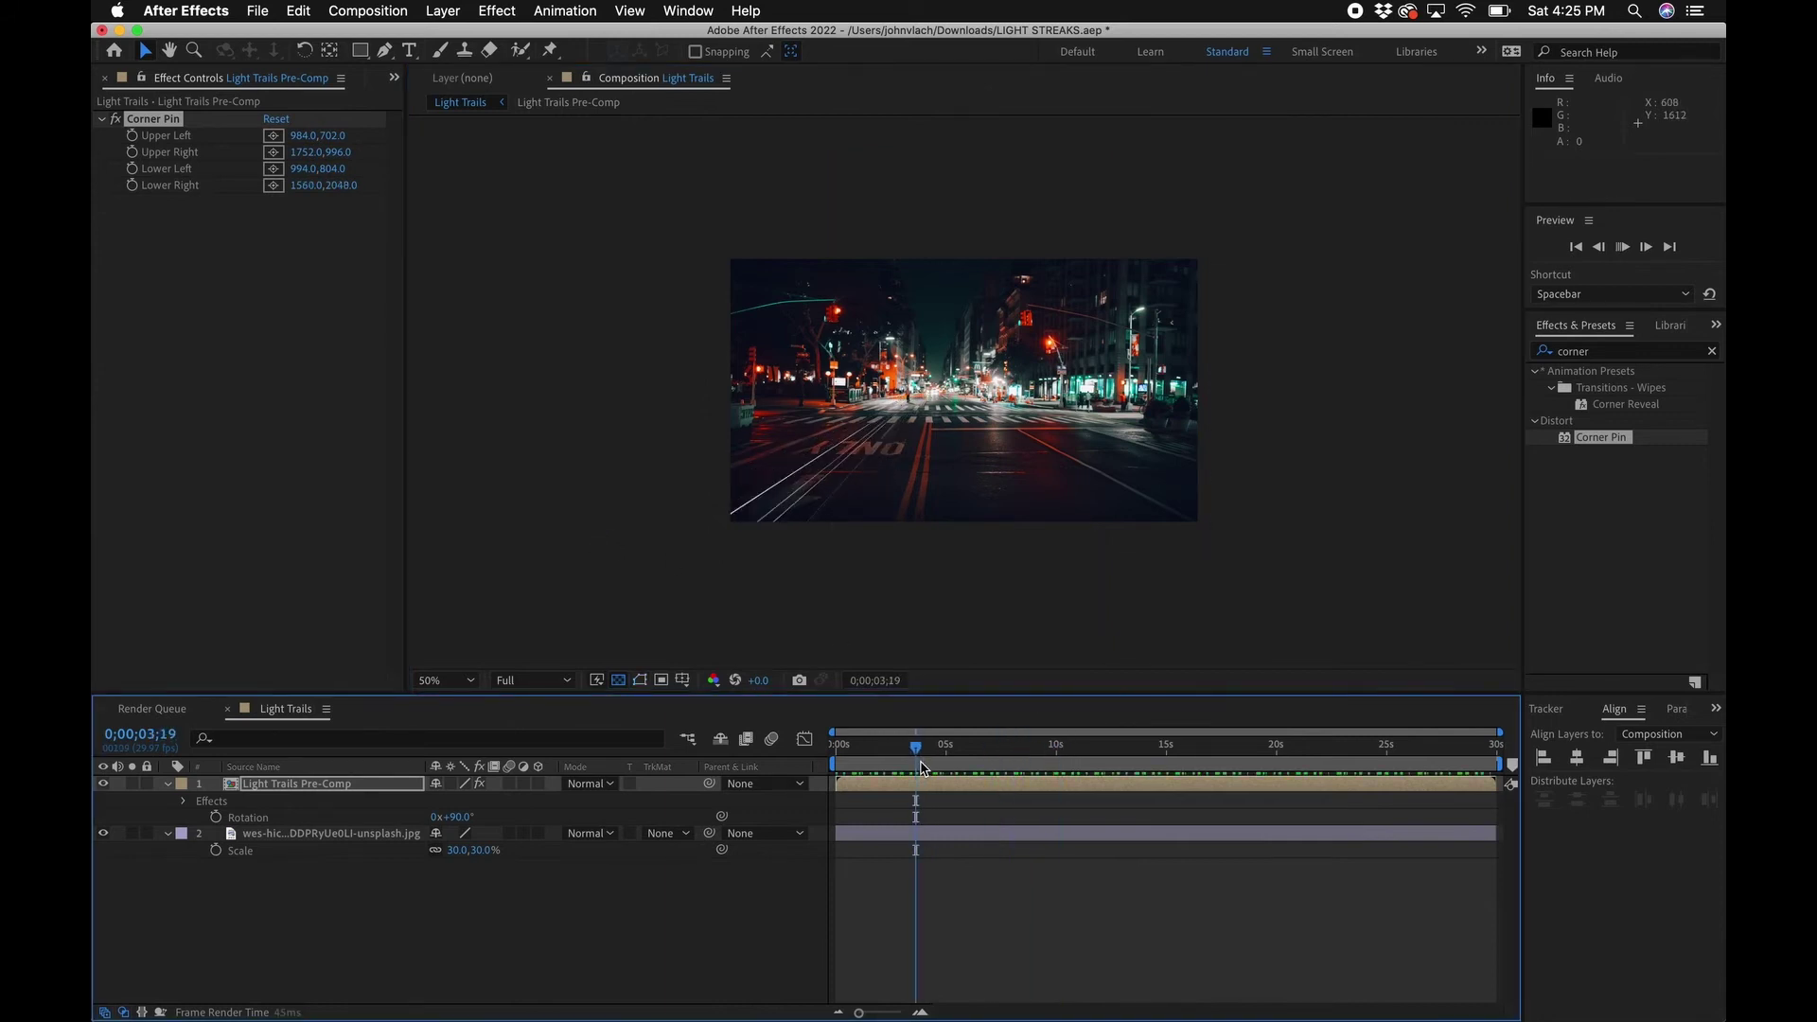
{"action": "key", "text": "period"}
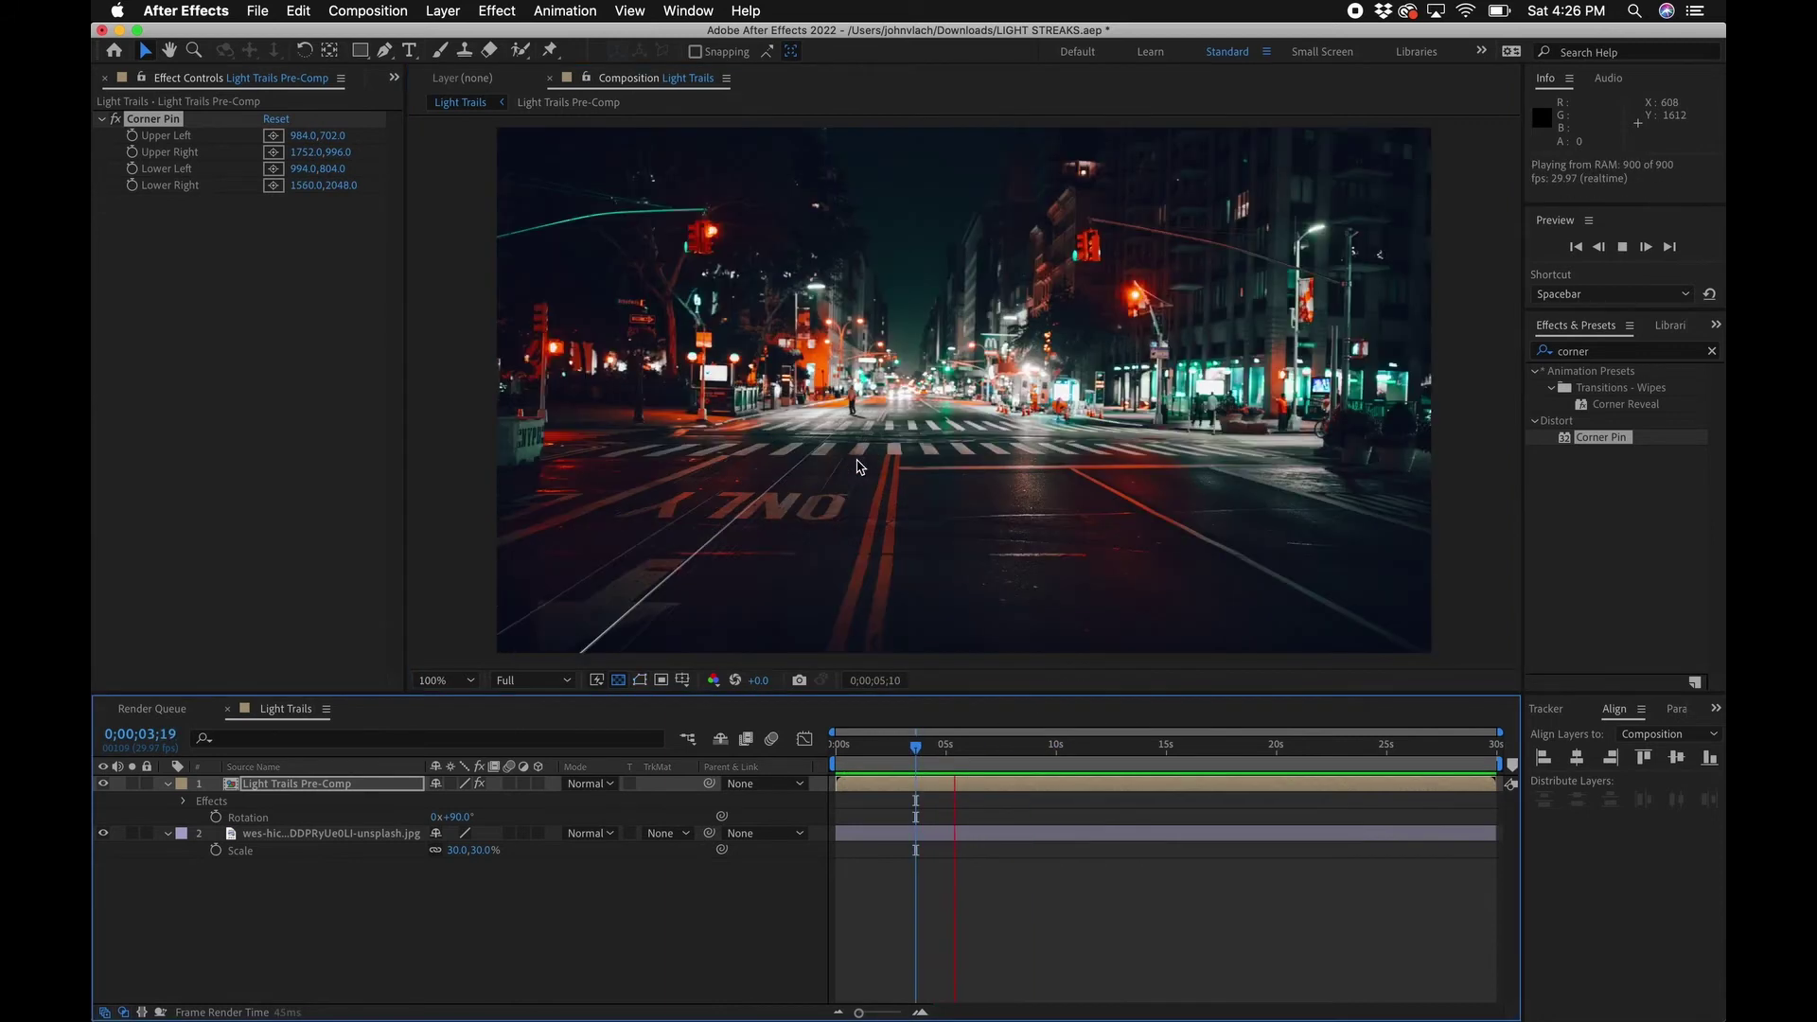
{"action": "key", "text": "space"}
{"action": "key", "text": "comma"}
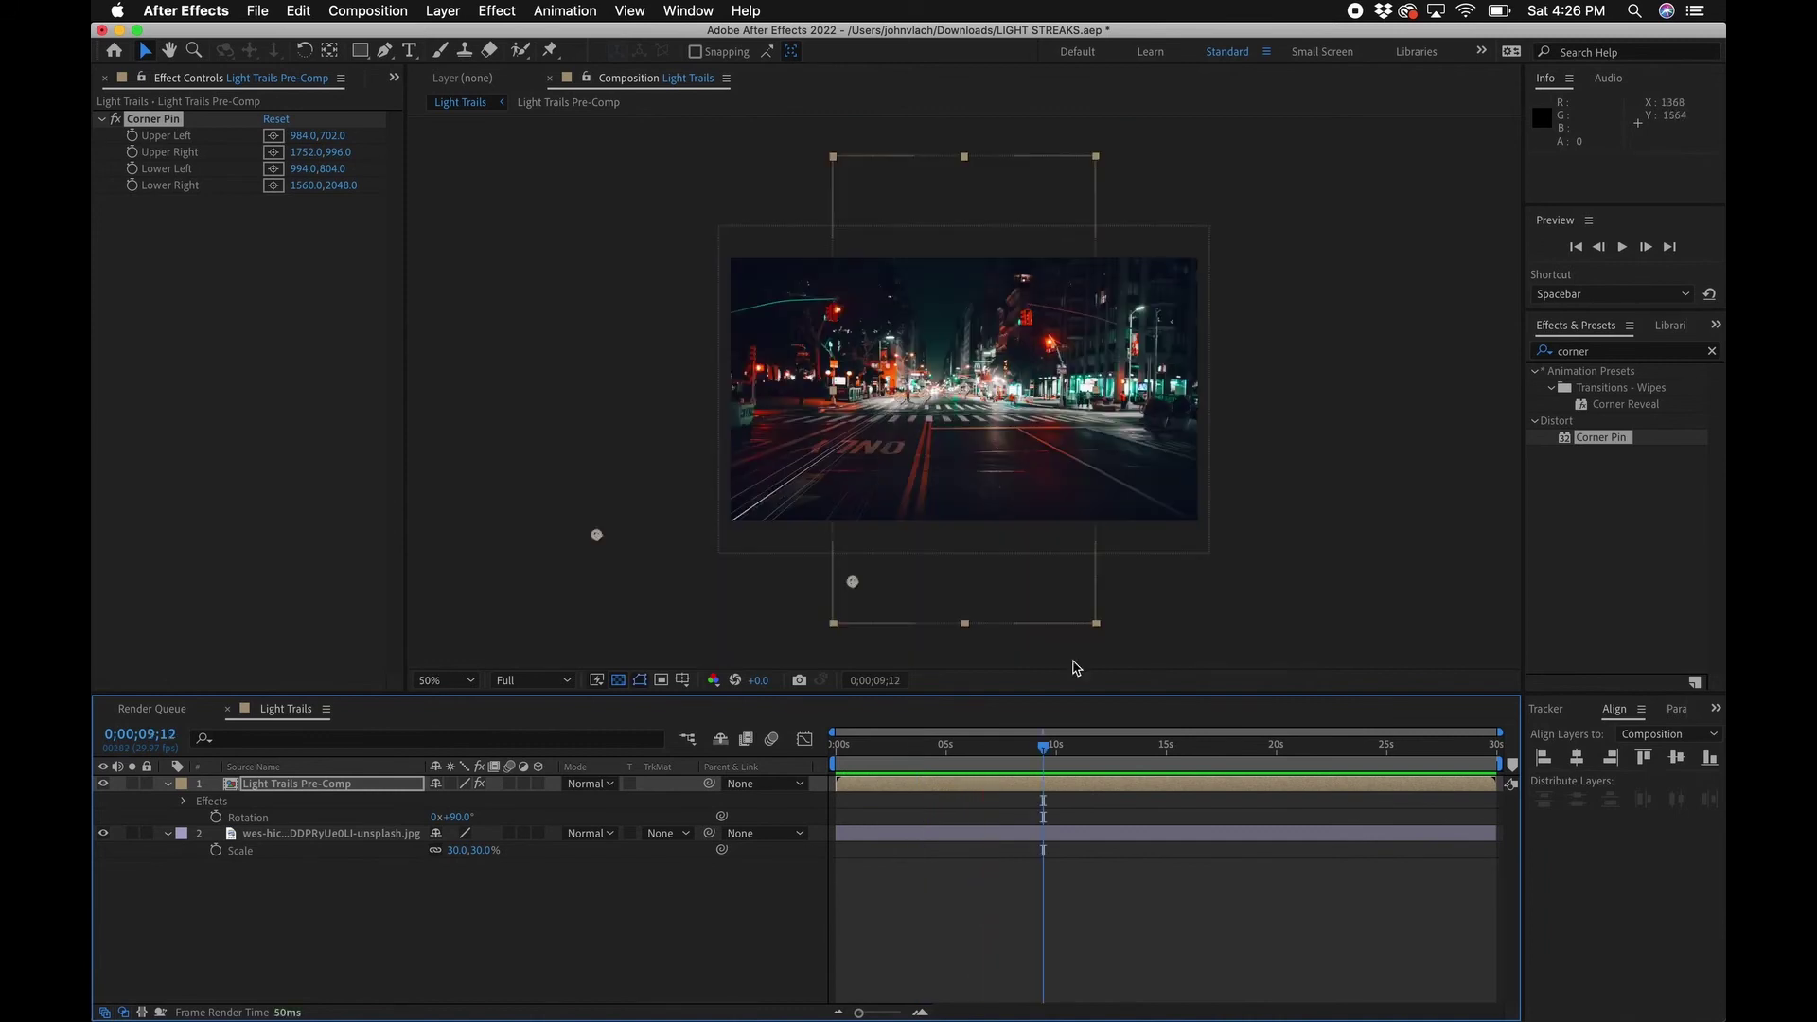
{"action": "left_click", "coordinate": [1007, 748]}
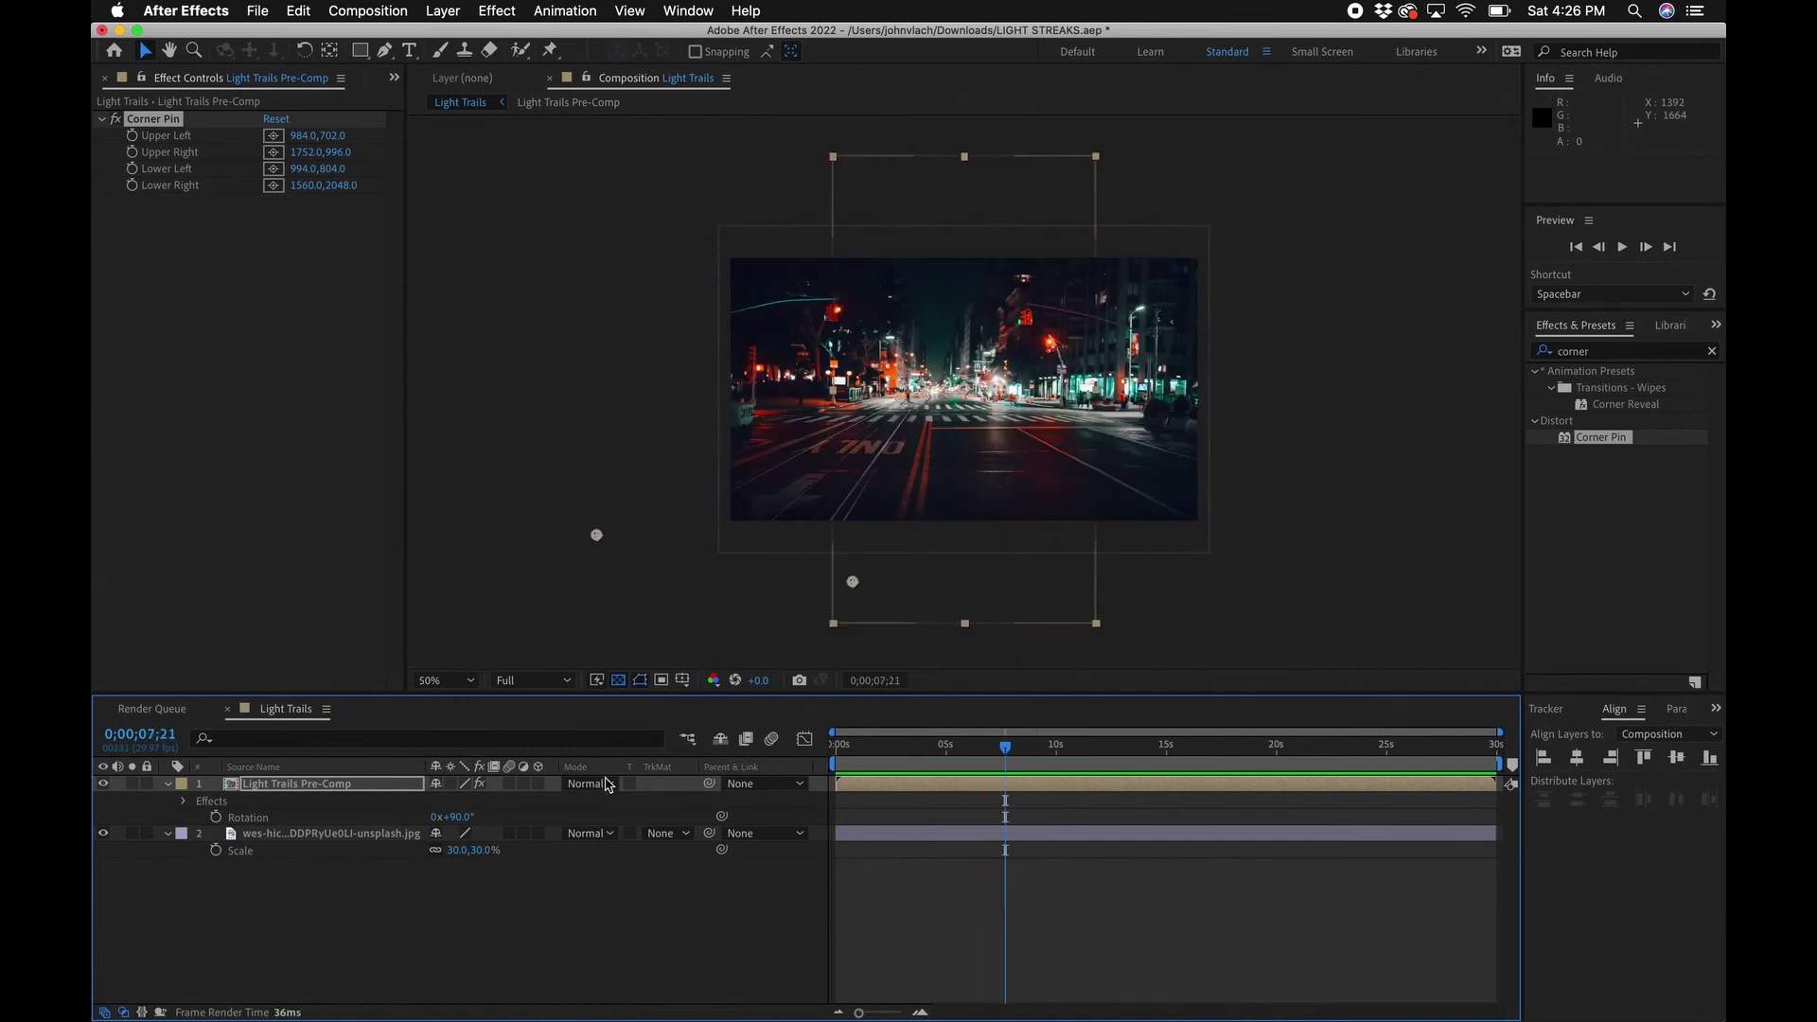
{"action": "left_click", "coordinate": [319, 785]}
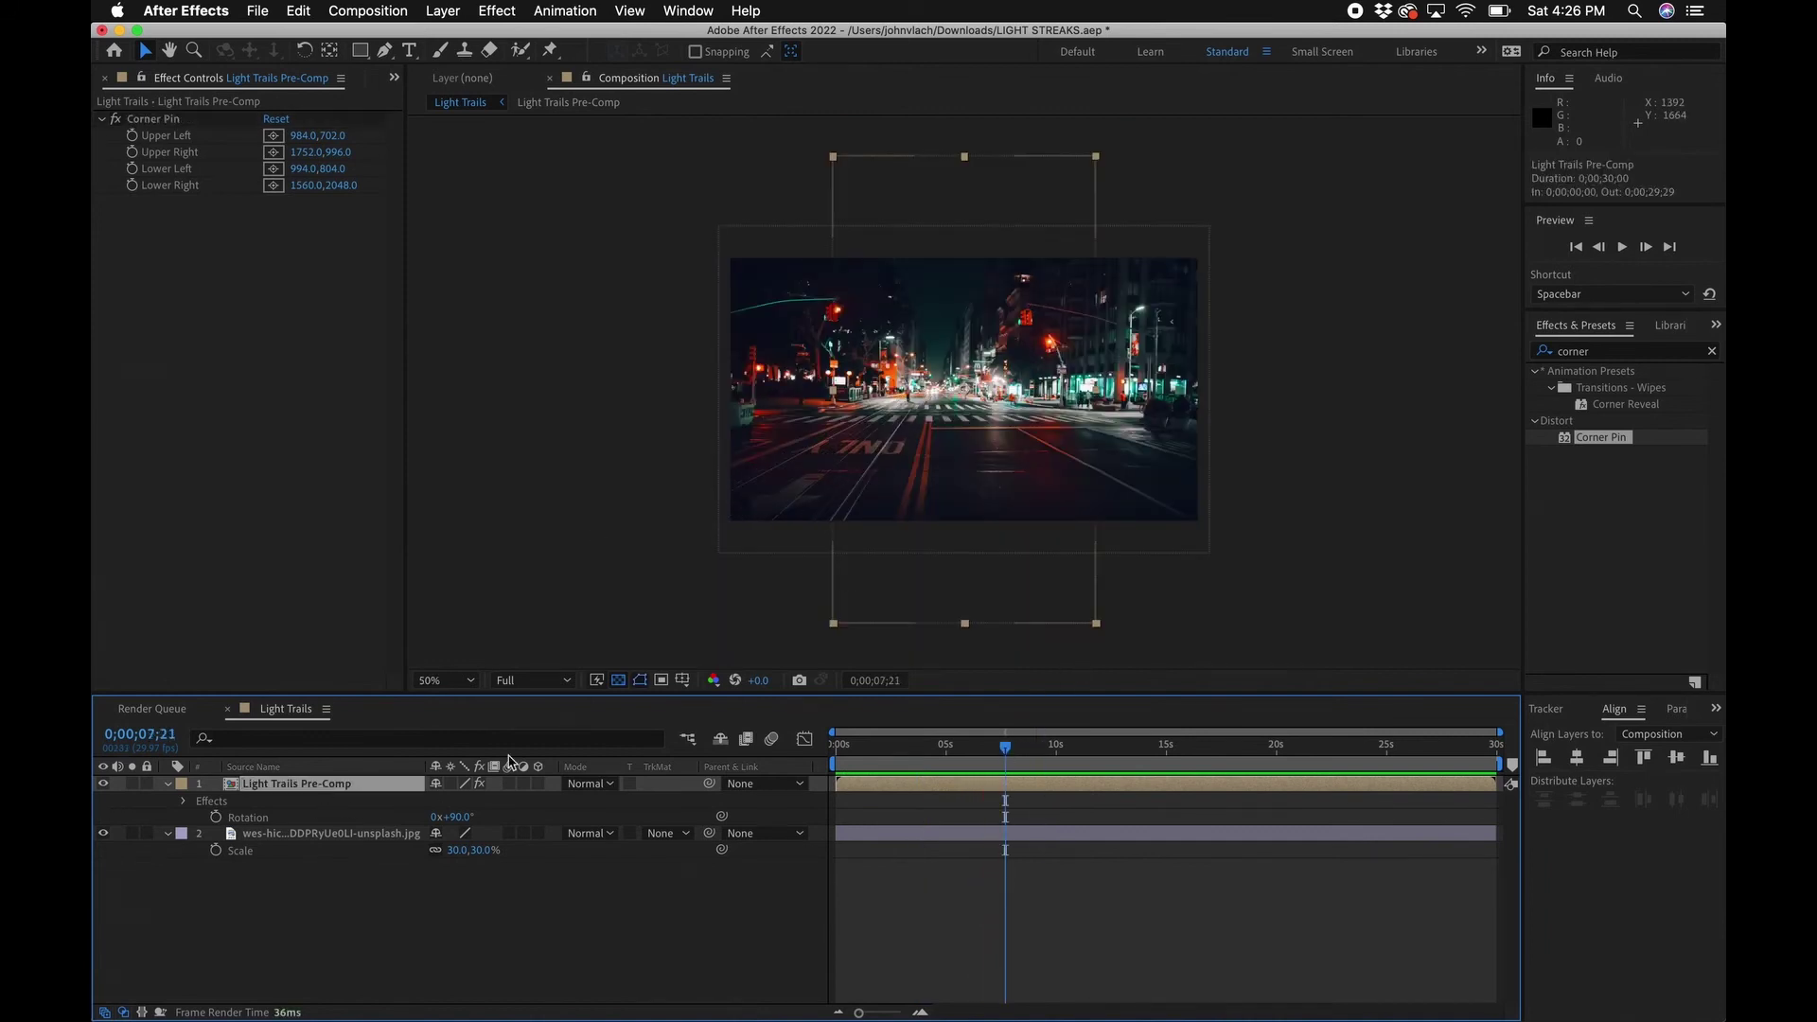
Step: Apply 4-Color Gradient to the pre-comp and move its four points over the lanes
{"action": "left_click", "coordinate": [1712, 352]}
{"action": "left_click", "coordinate": [1661, 353]}
{"action": "type", "text": "gradient"}
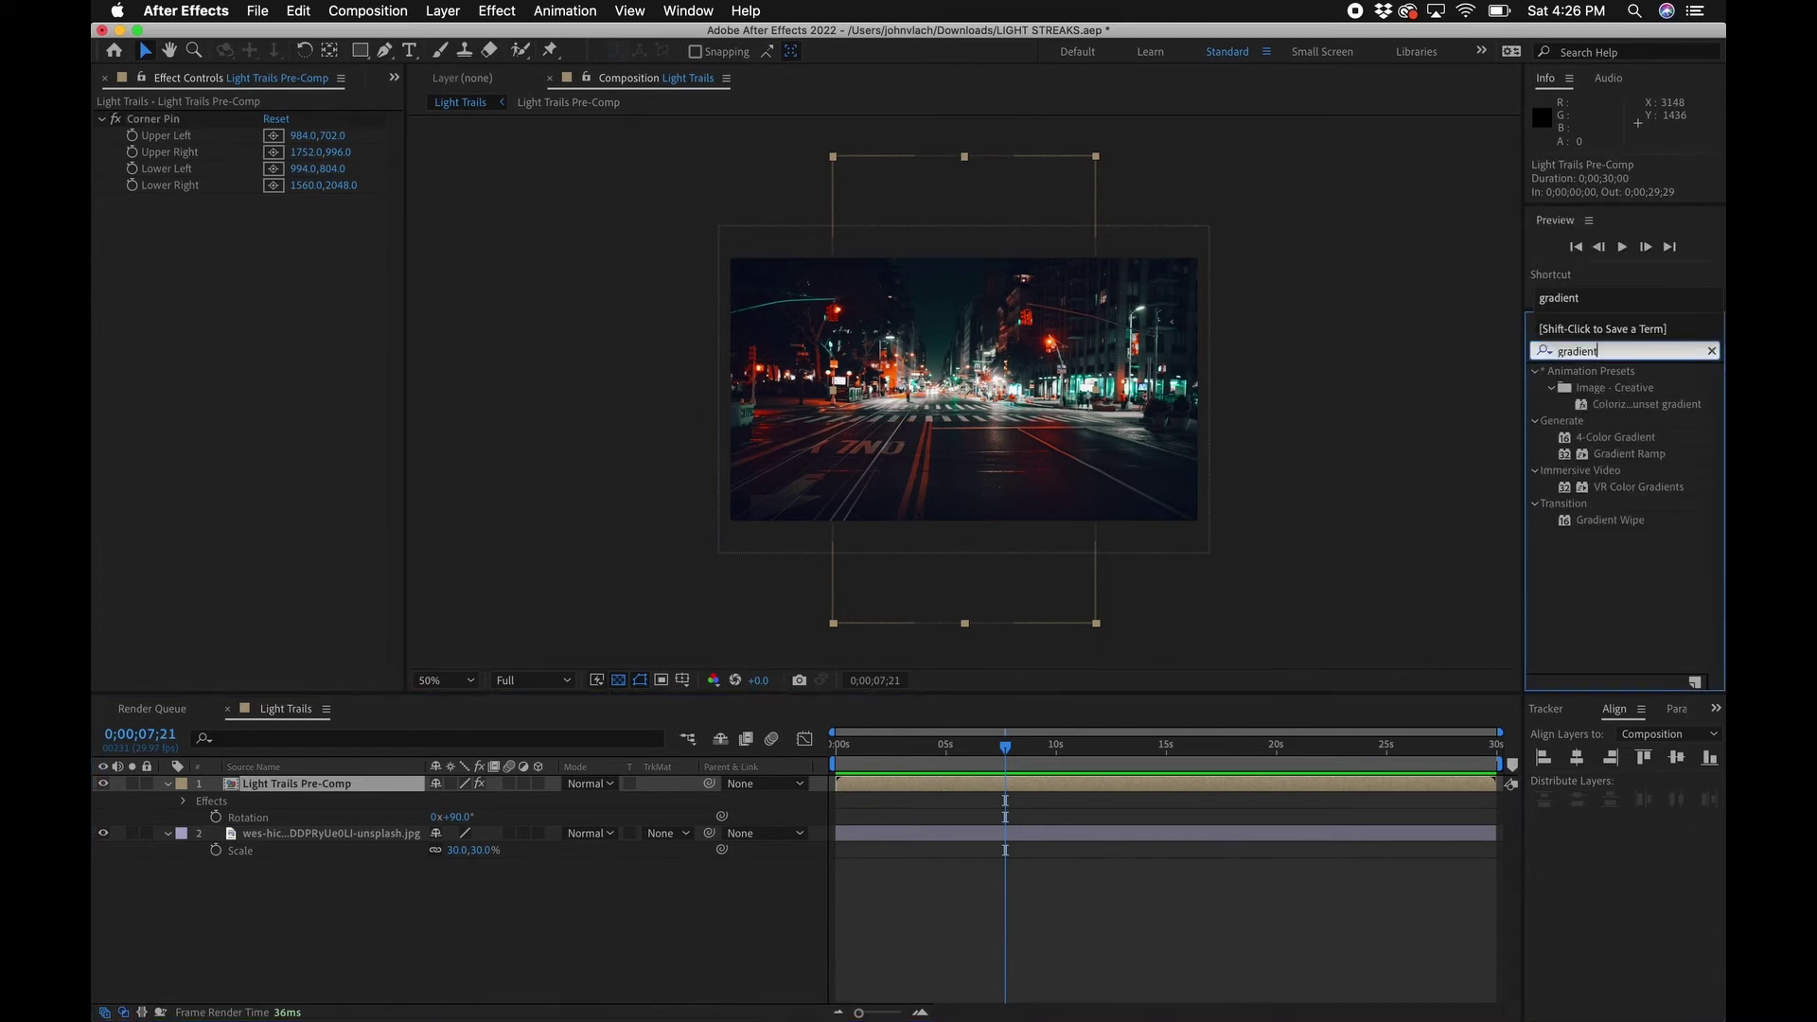
{"action": "left_click_drag", "start_coordinate": [1607, 441], "coordinate": [293, 783]}
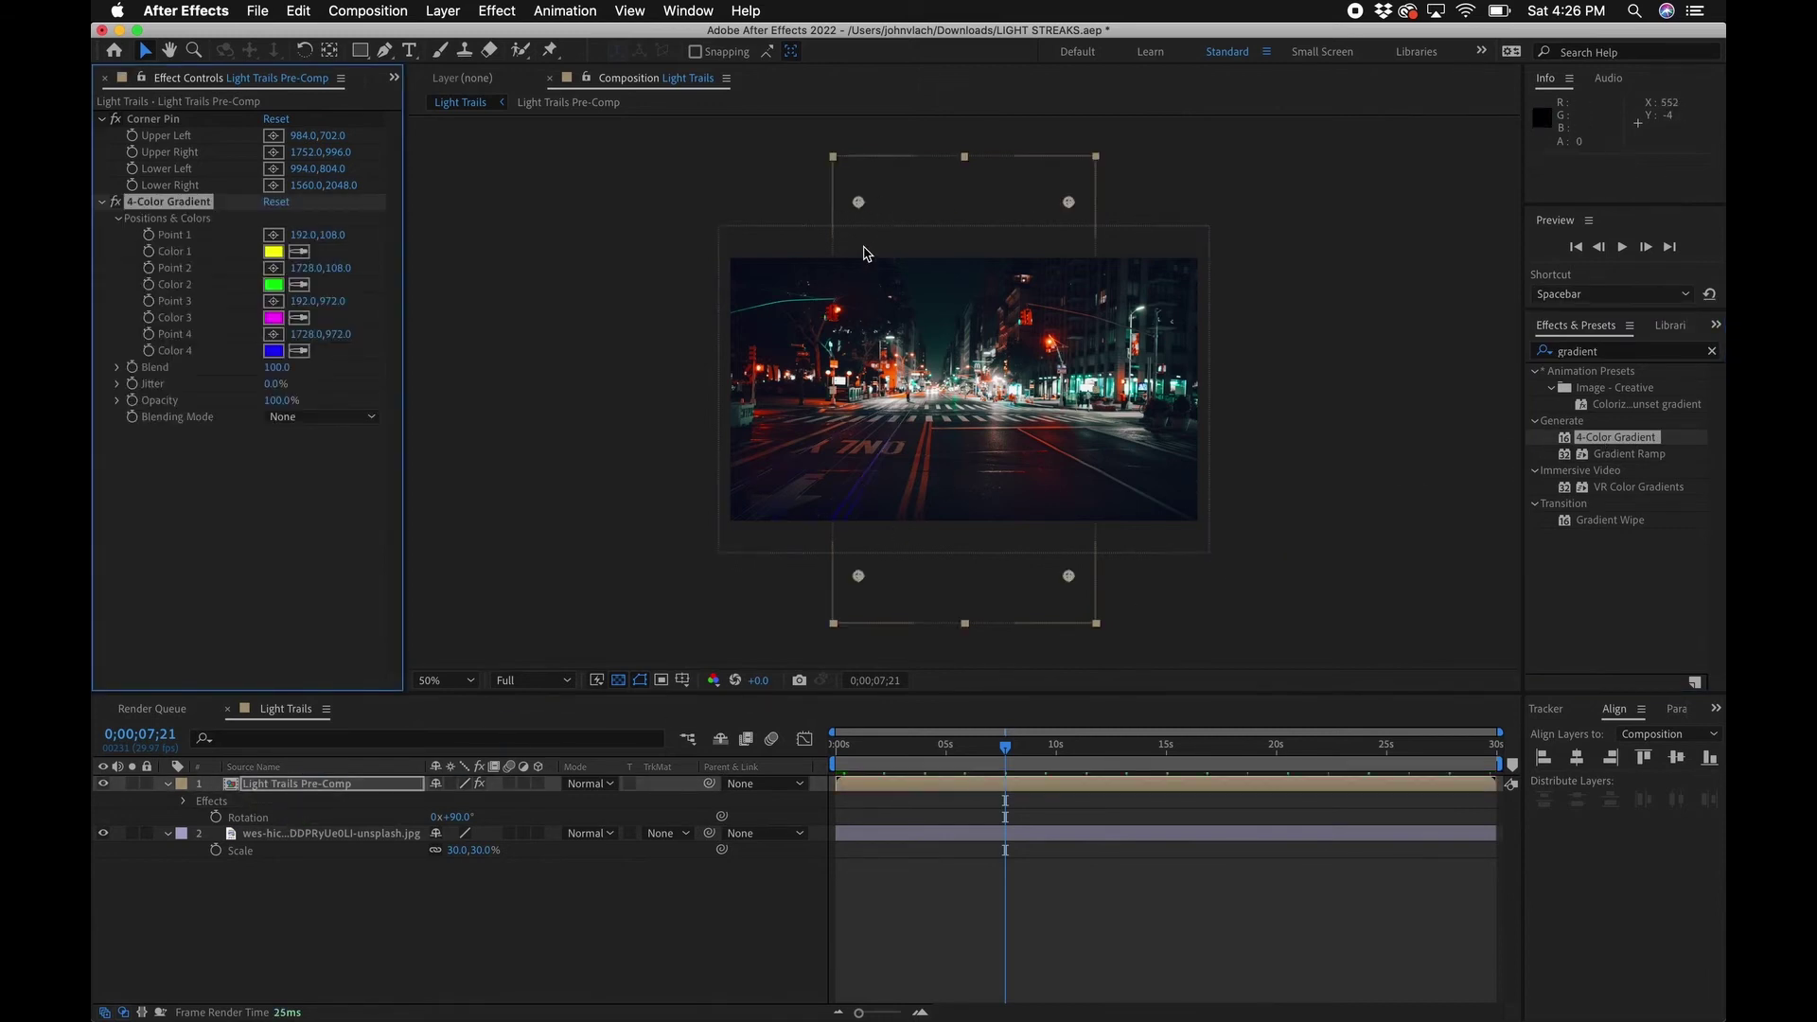
{"action": "left_click_drag", "start_coordinate": [858, 201], "coordinate": [856, 361]}
{"action": "left_click_drag", "start_coordinate": [1061, 198], "coordinate": [925, 412]}
{"action": "left_click_drag", "start_coordinate": [858, 576], "coordinate": [649, 548]}
{"action": "left_click_drag", "start_coordinate": [1068, 576], "coordinate": [838, 572]}
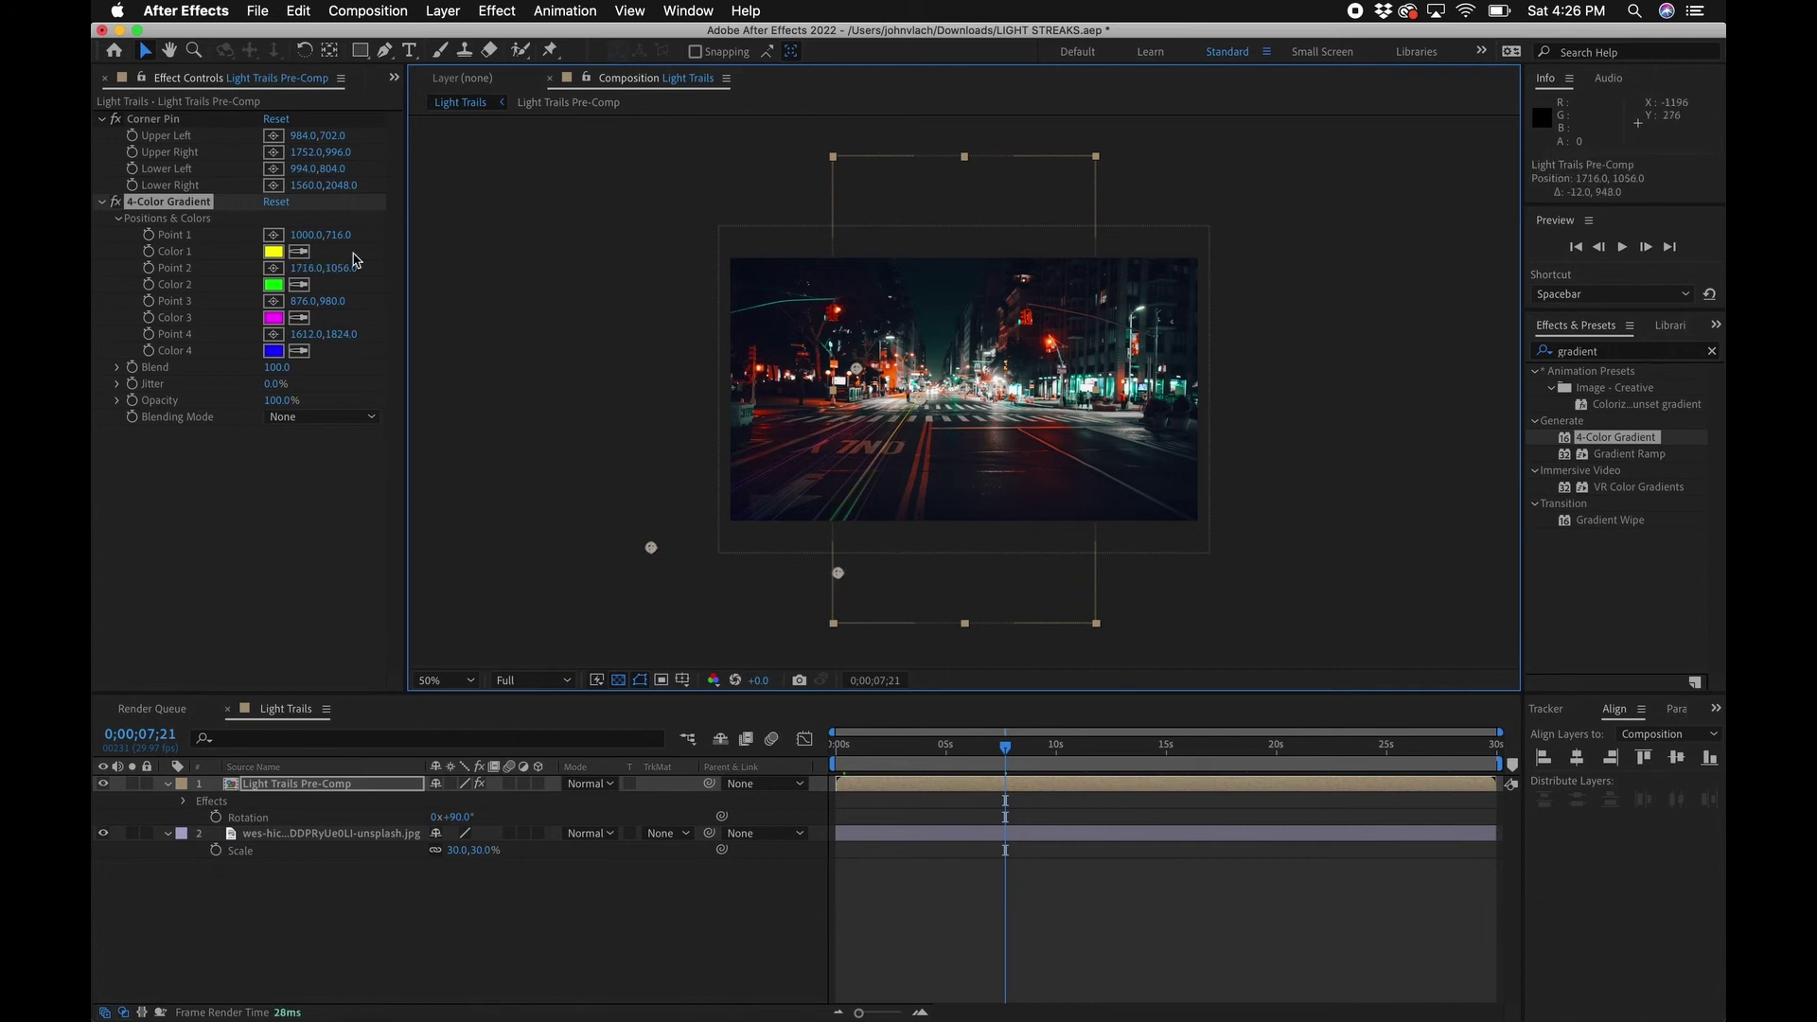
Step: Set gradient colors: Color 1 yellow, Color 2 orange-yellow, Color 3 orange, Color 4 FFE600
{"action": "left_click", "coordinate": [273, 251]}
{"action": "left_click", "coordinate": [1212, 348]}
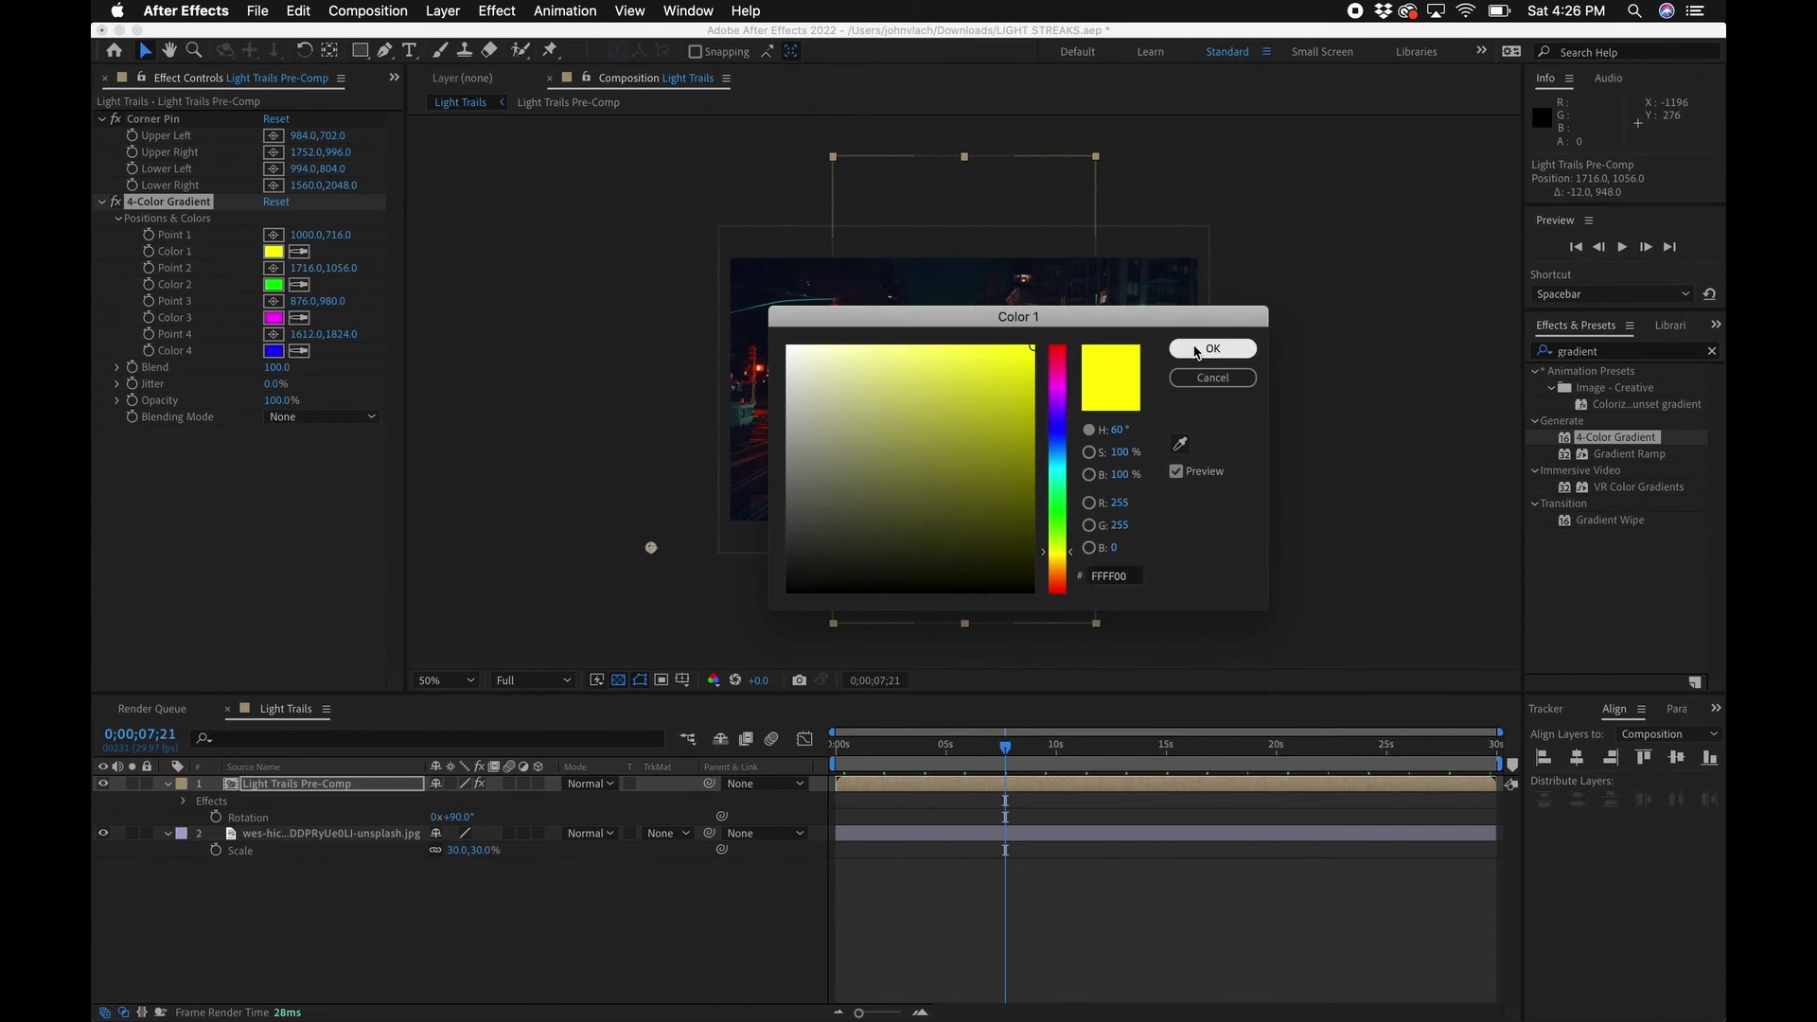
{"action": "left_click", "coordinate": [267, 286]}
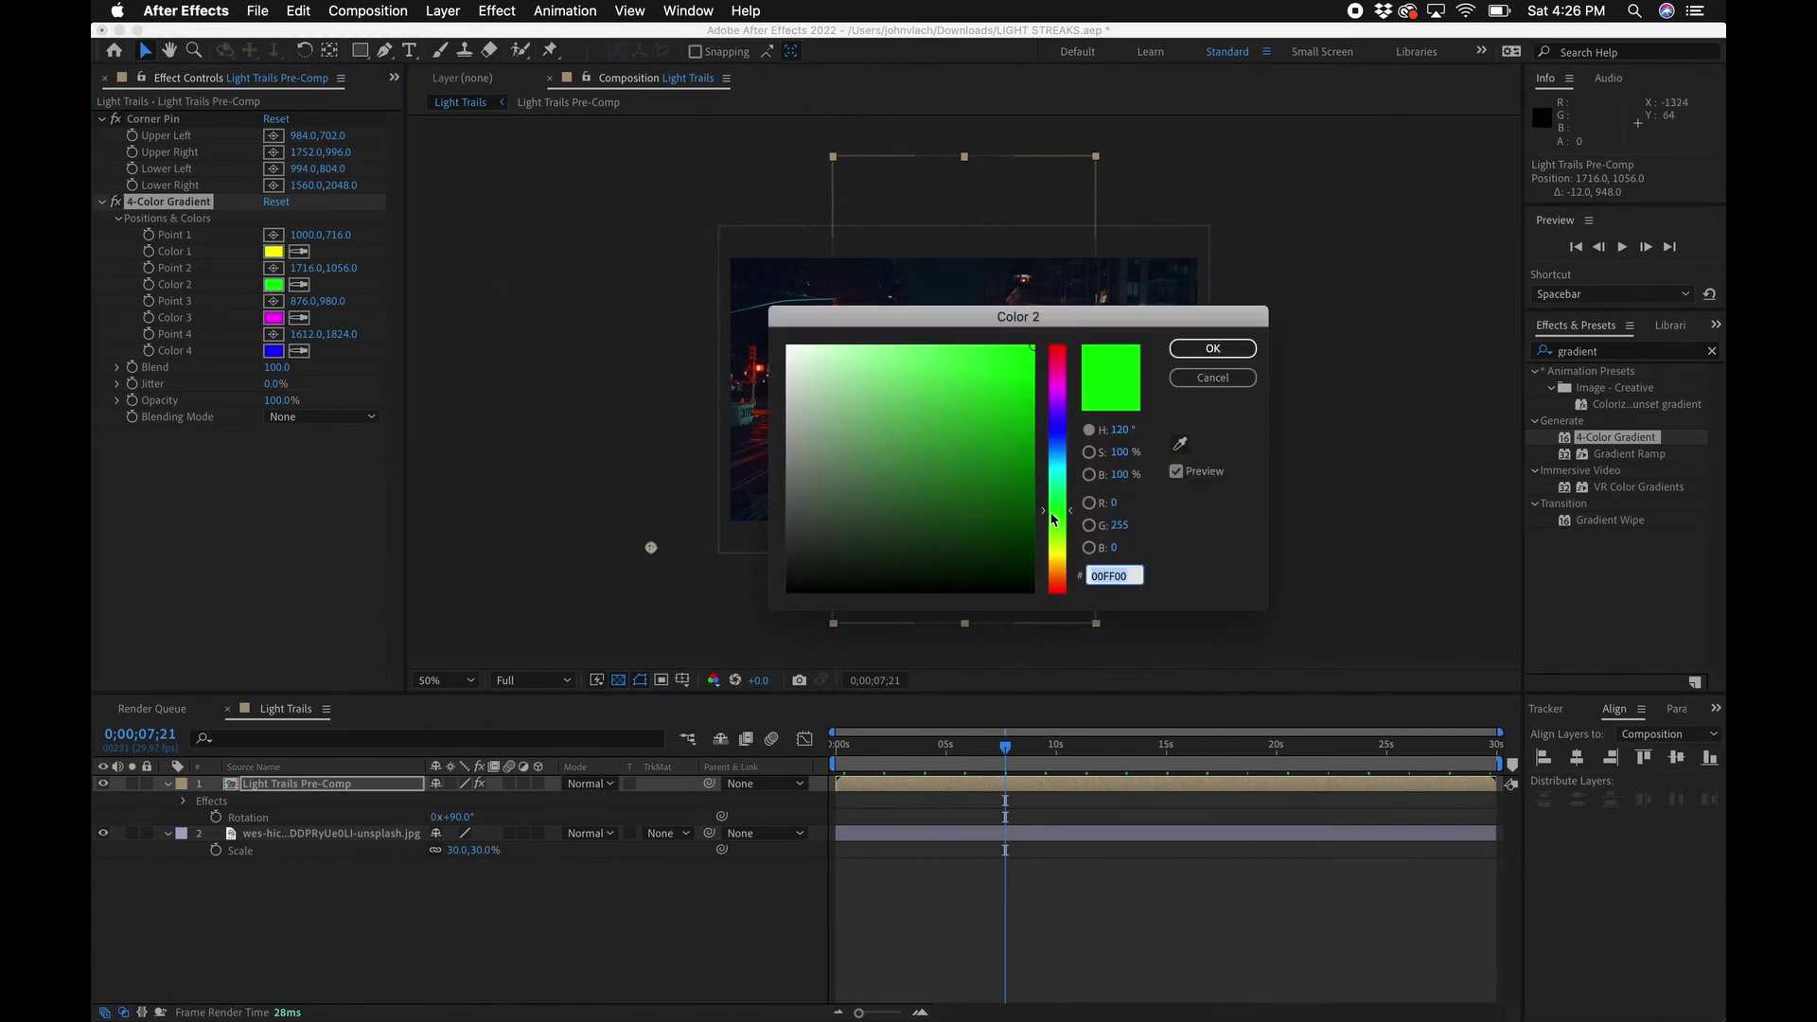
{"action": "left_click", "coordinate": [1061, 565]}
{"action": "left_click", "coordinate": [1213, 348]}
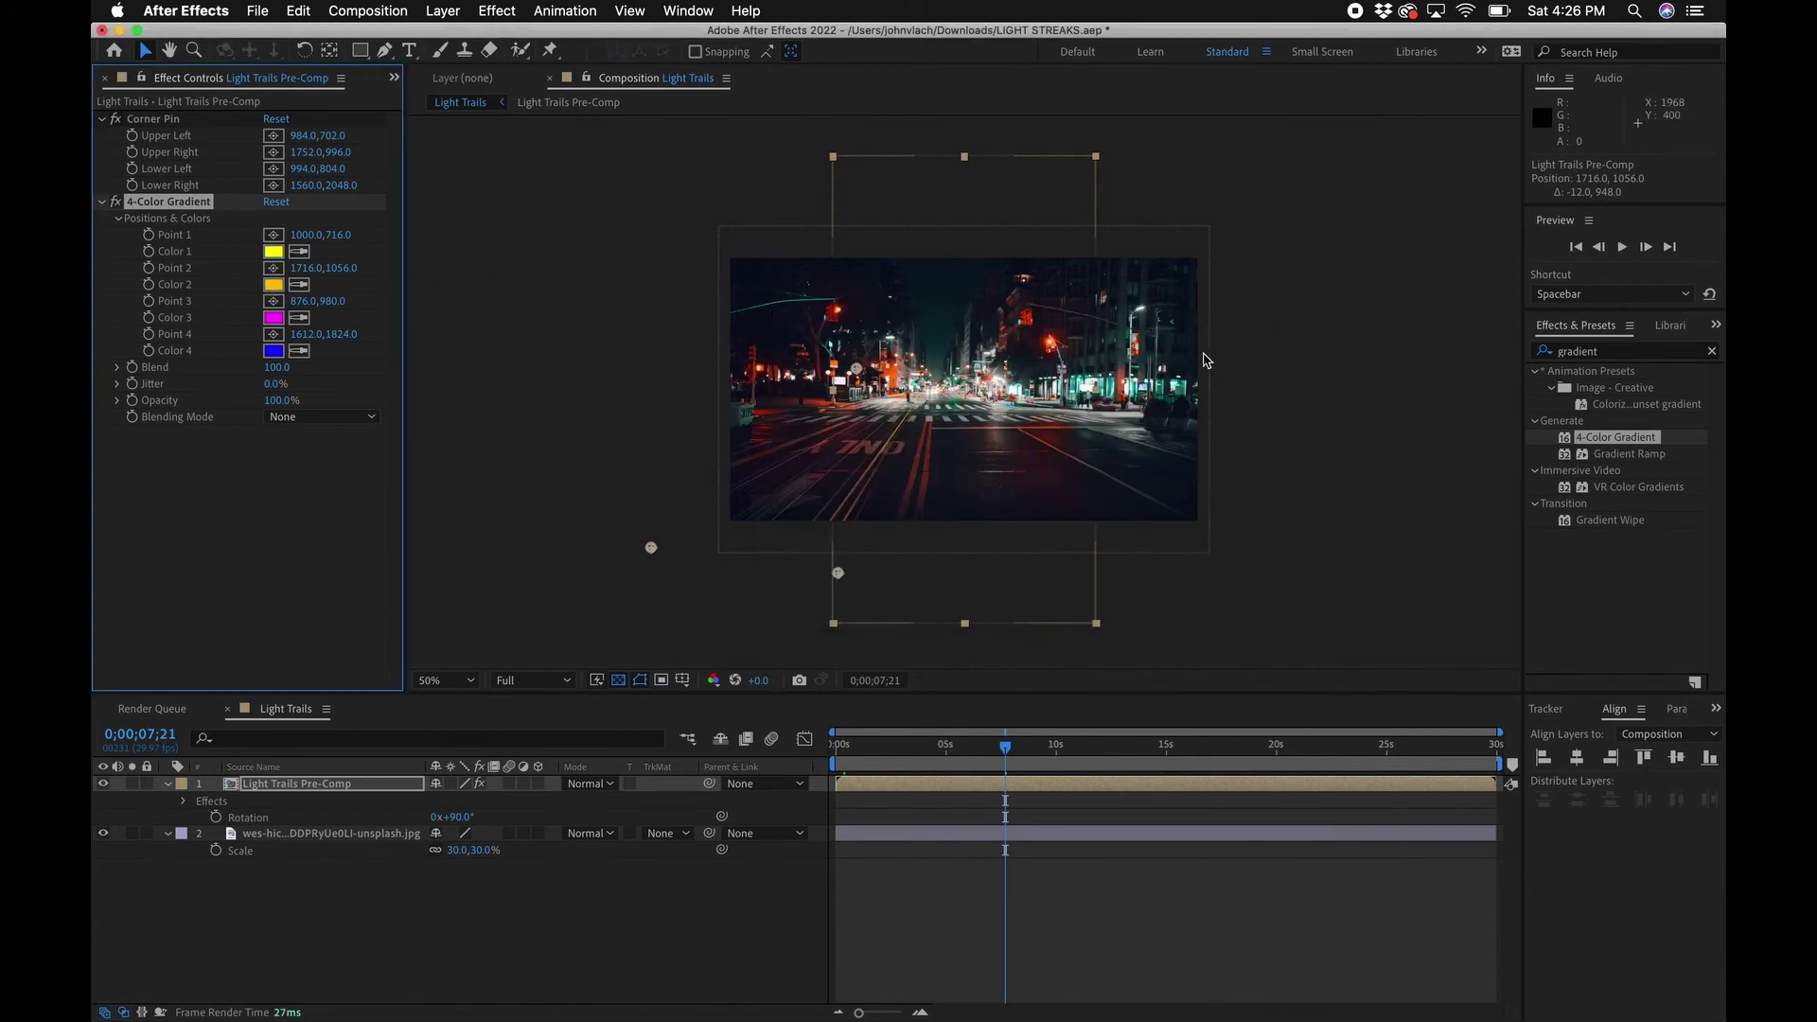
{"action": "left_click", "coordinate": [273, 317]}
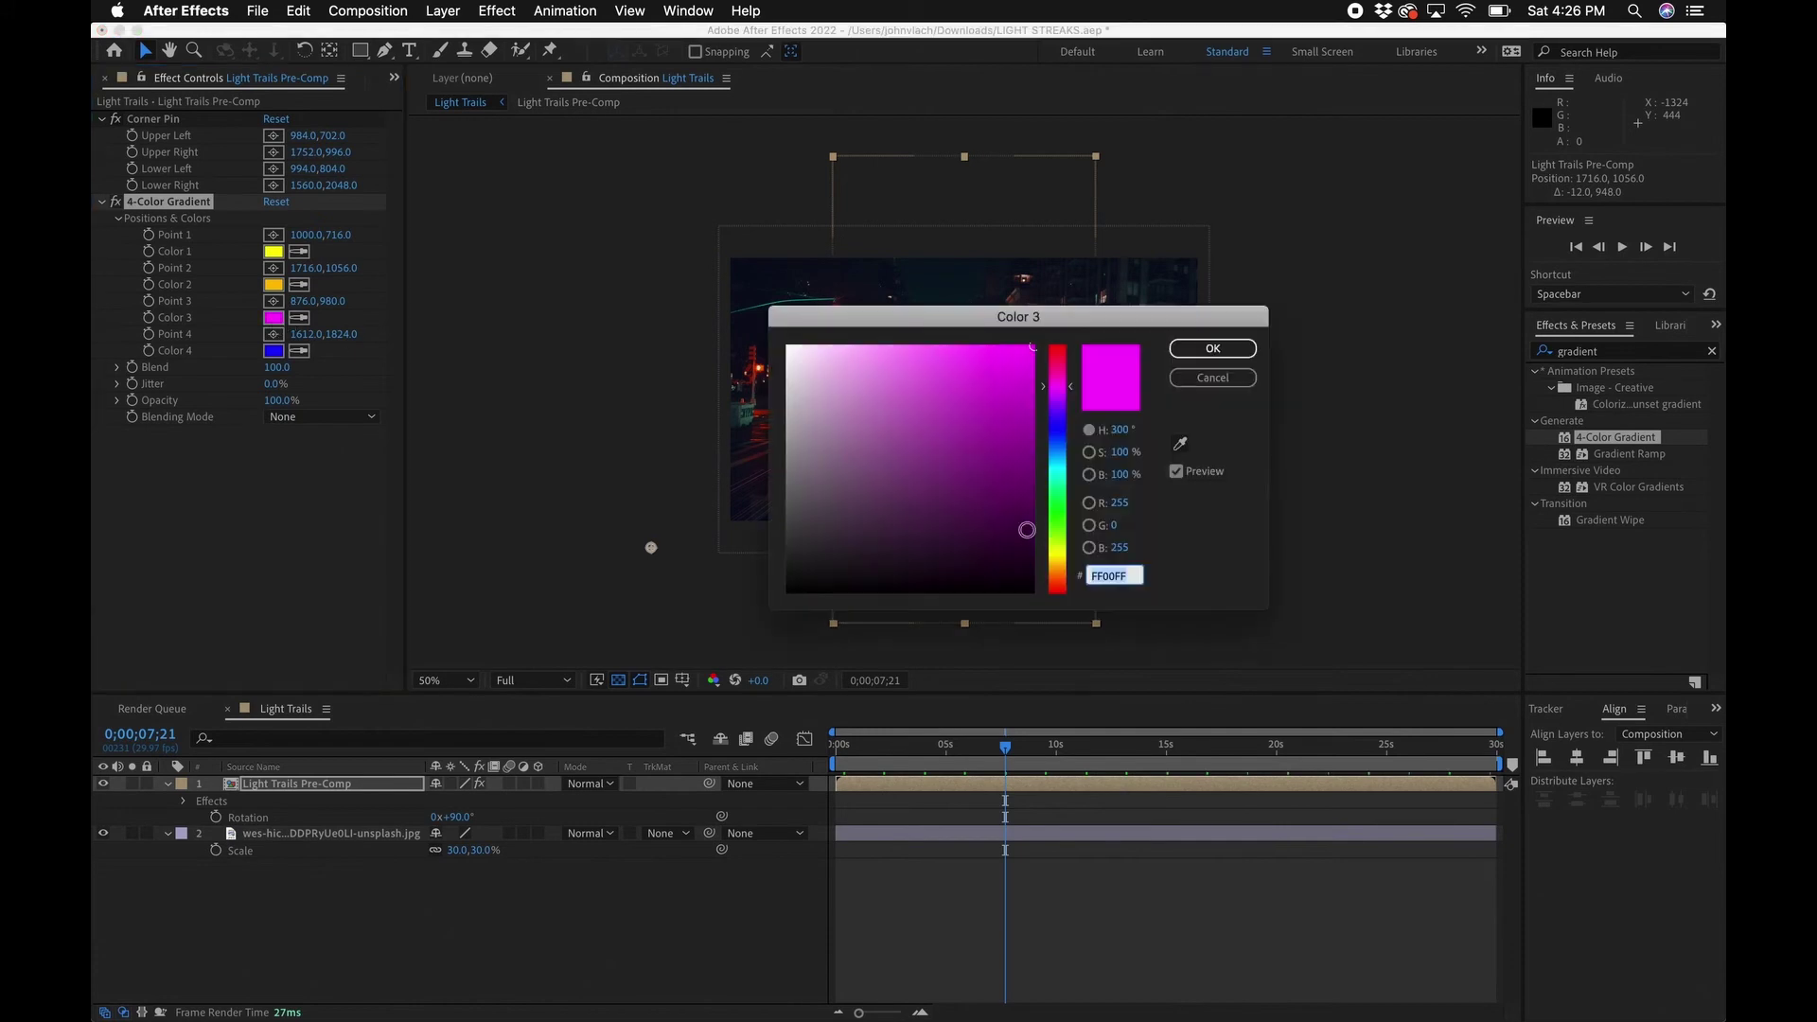
{"action": "left_click", "coordinate": [1058, 567]}
{"action": "left_click", "coordinate": [1186, 353]}
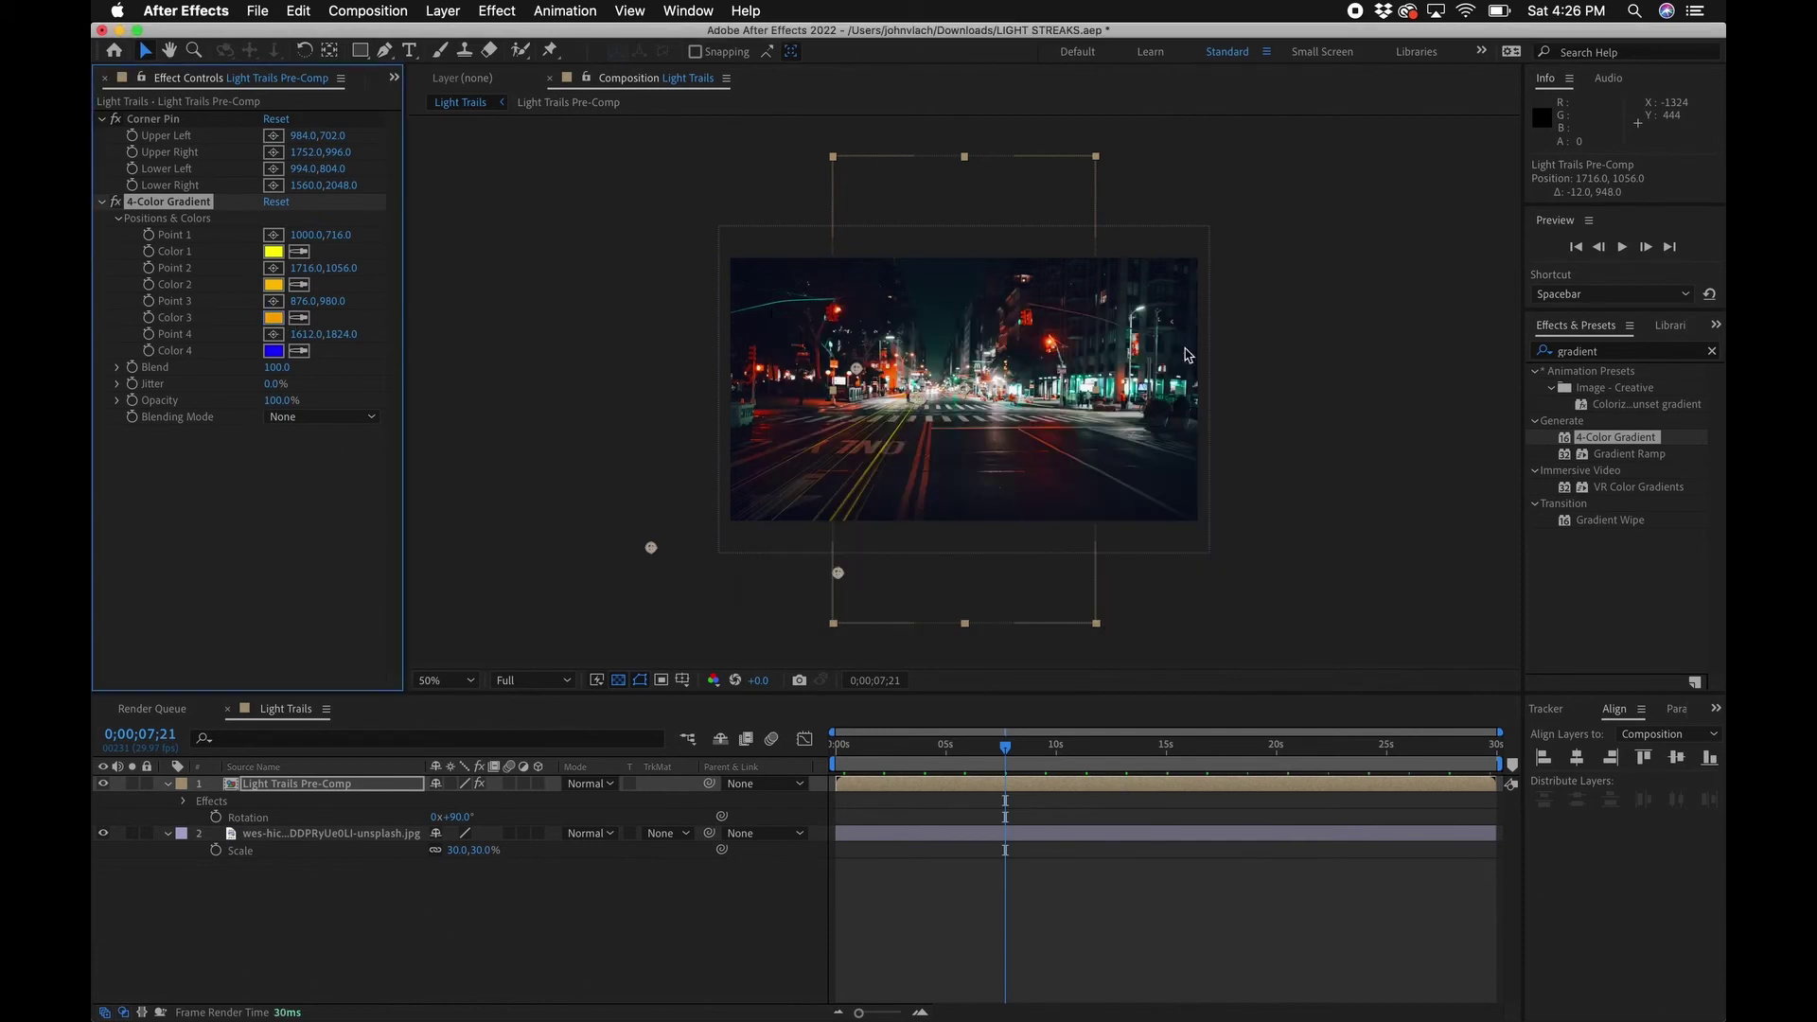
{"action": "left_click", "coordinate": [280, 354]}
{"action": "left_click", "coordinate": [1060, 558]}
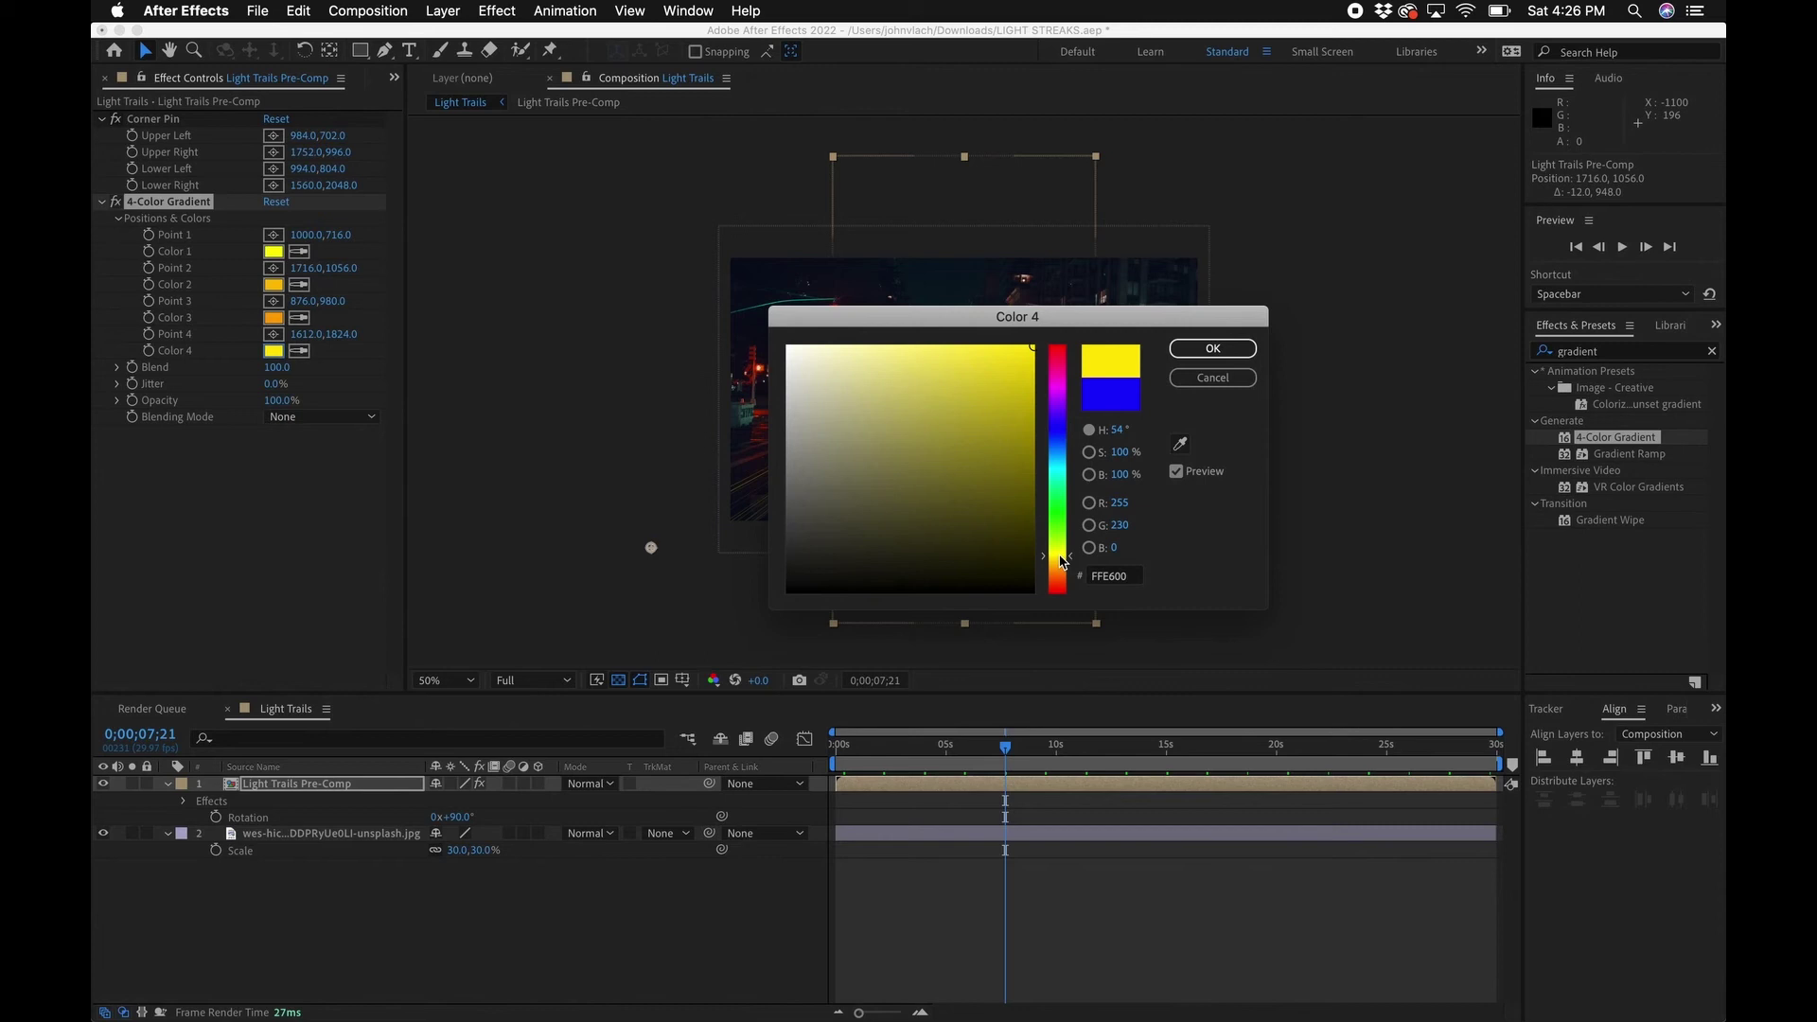
{"action": "left_click", "coordinate": [1212, 348]}
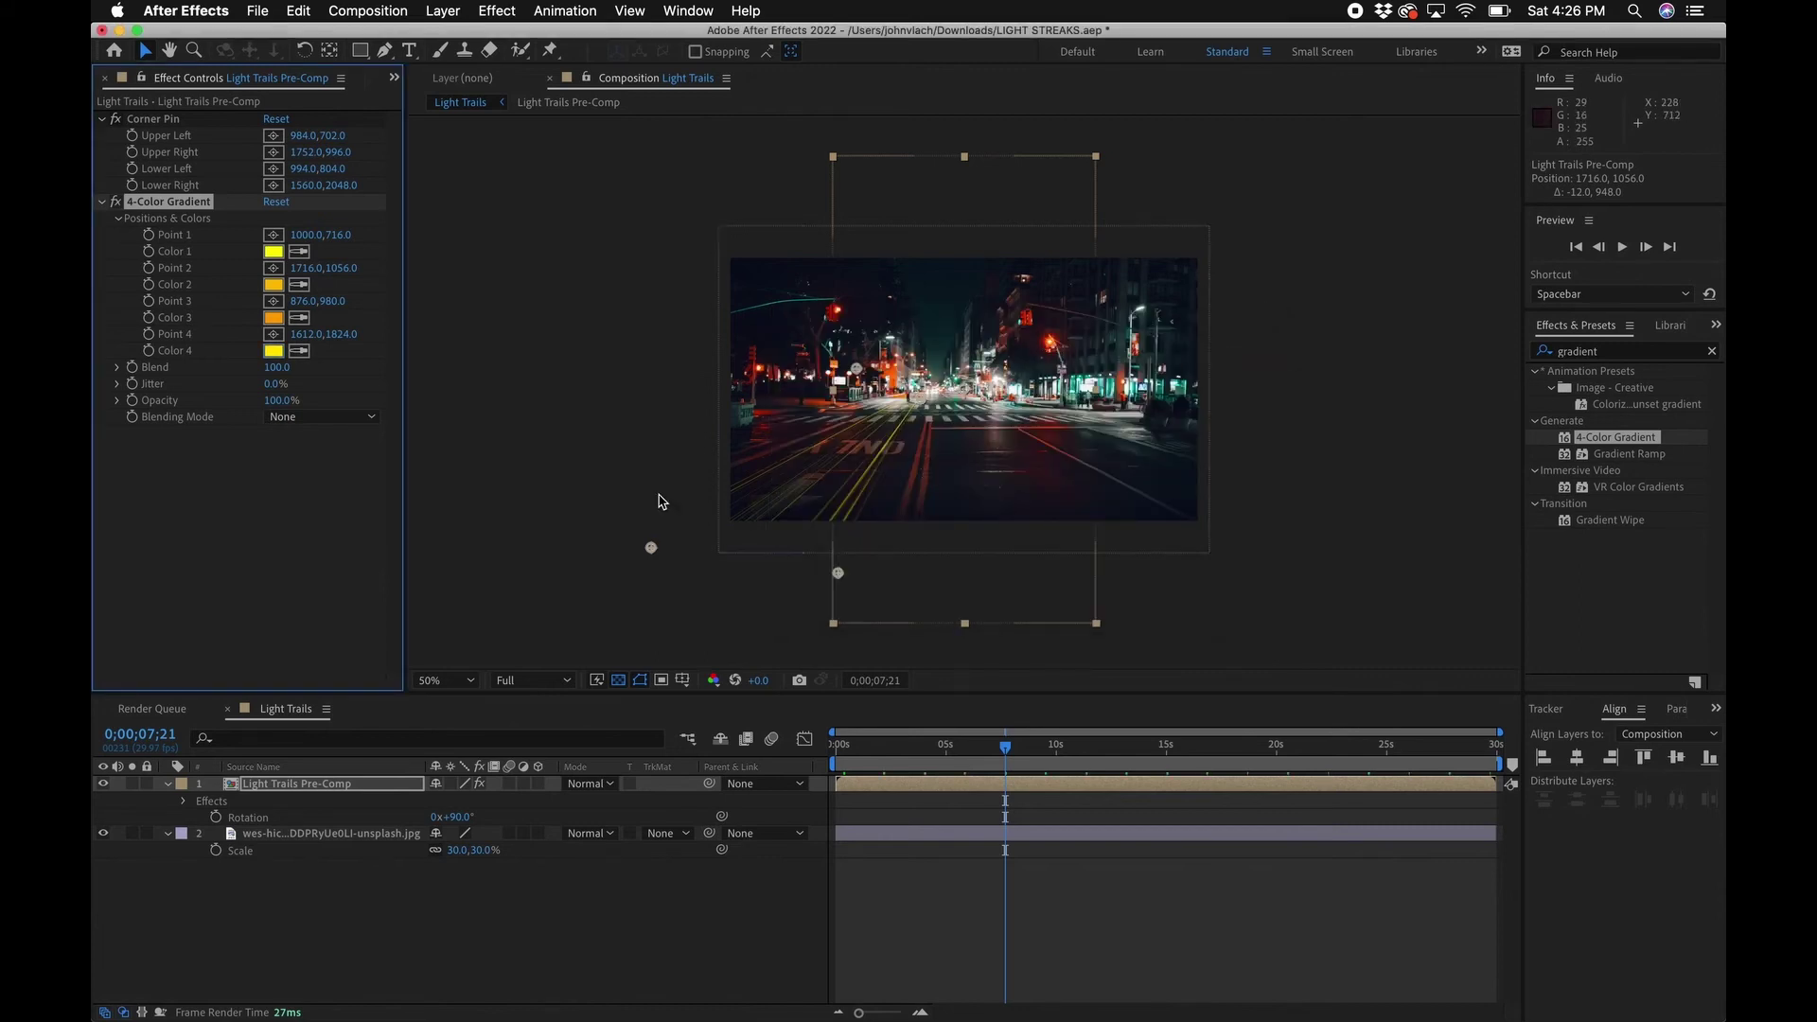
Step: View the composition at 100% and check the tinted trails around 12 seconds
{"action": "left_click", "coordinate": [445, 681]}
{"action": "left_click", "coordinate": [453, 343]}
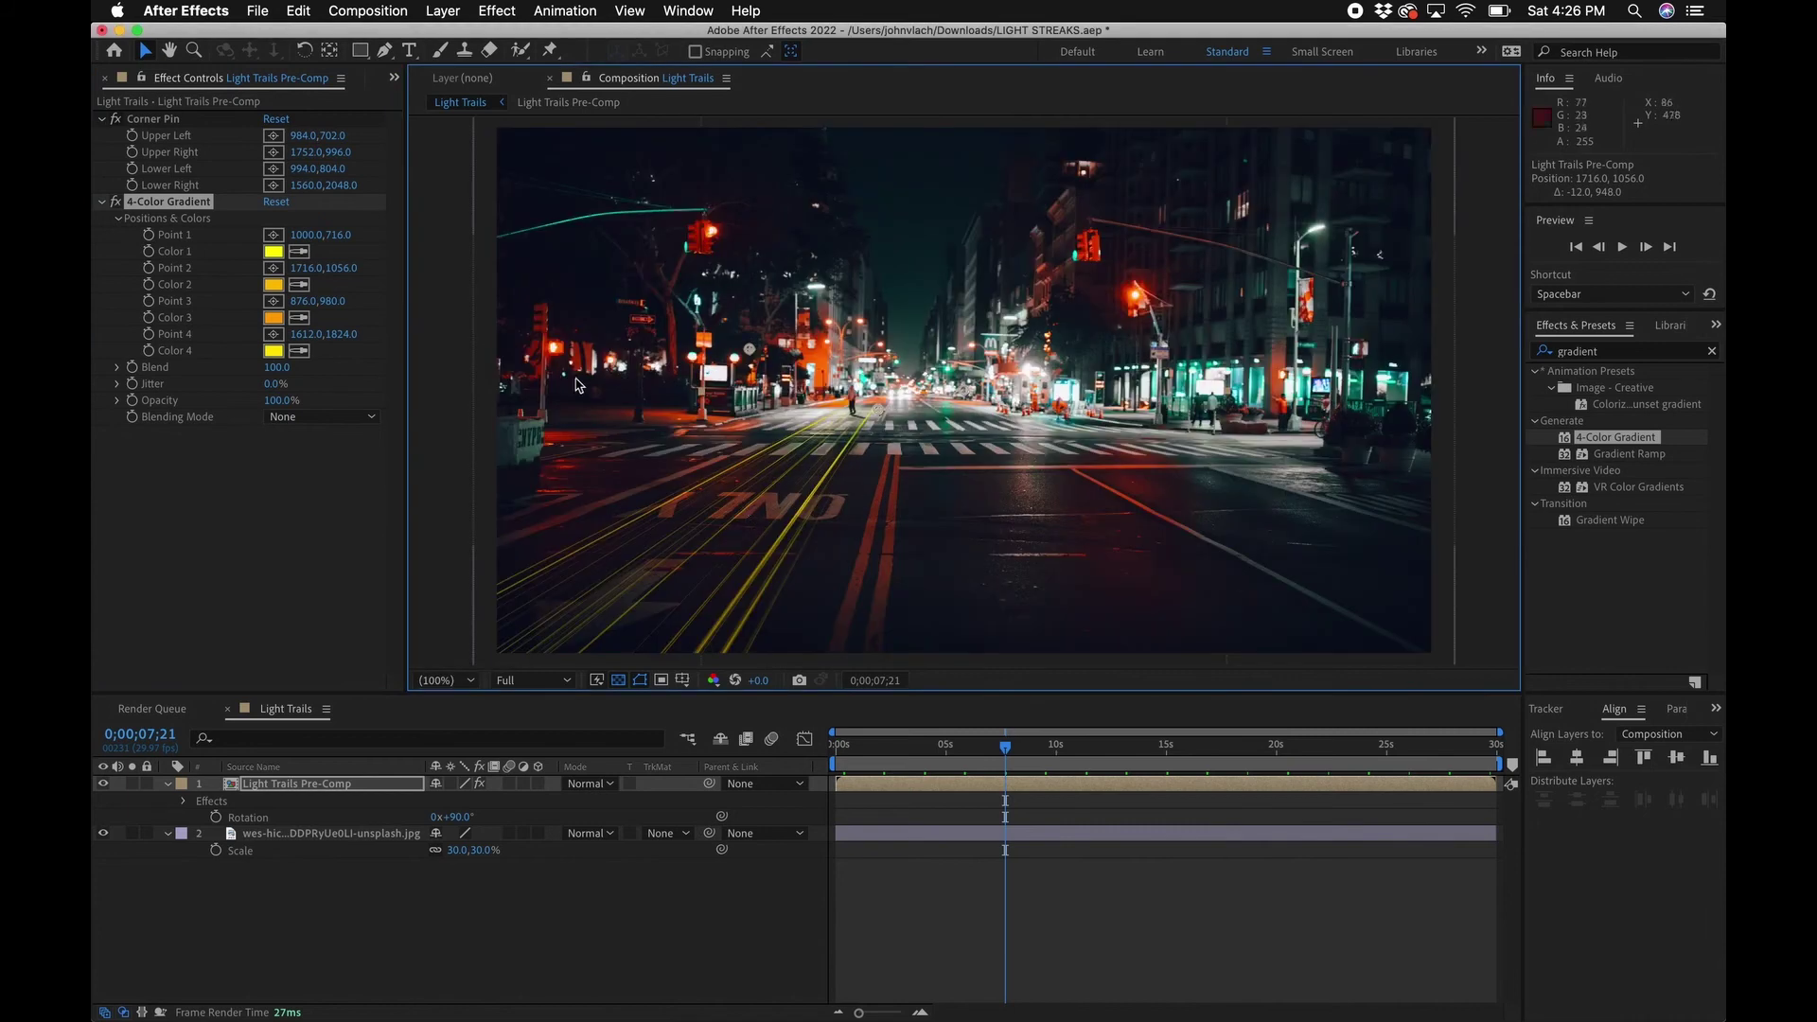
{"action": "left_click_drag", "start_coordinate": [979, 754], "coordinate": [1120, 735]}
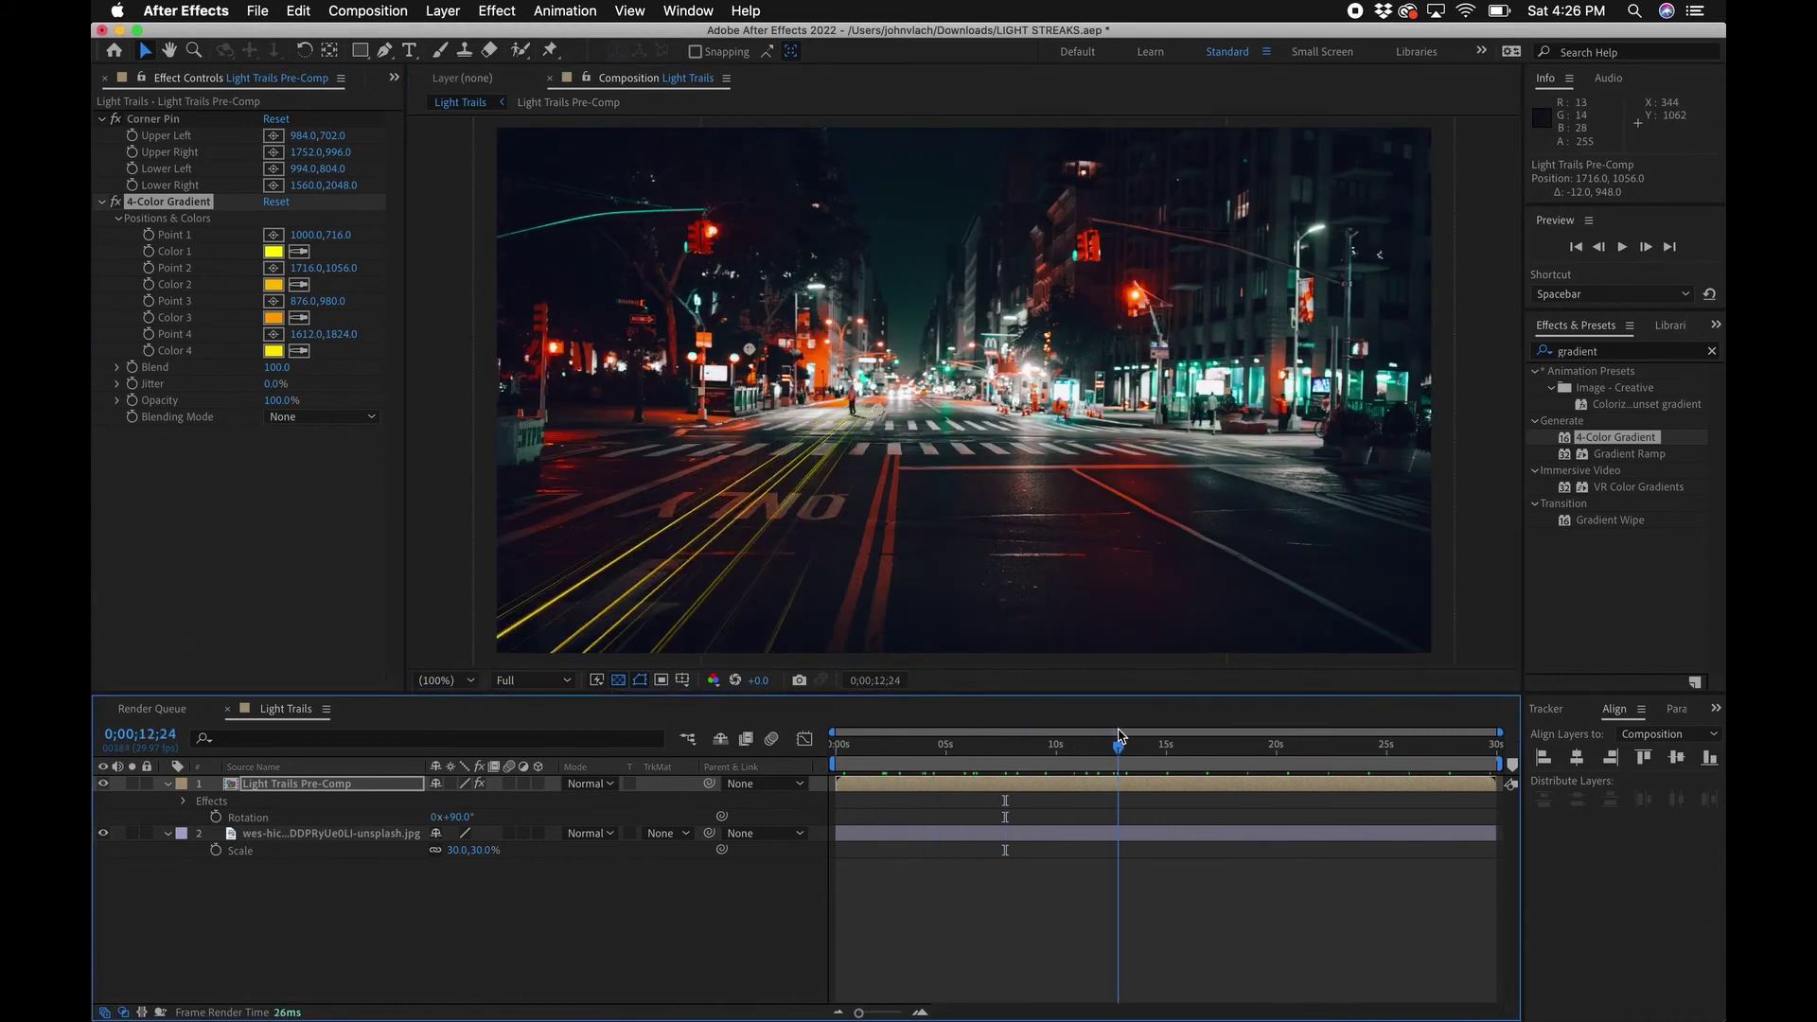
{"action": "left_click", "coordinate": [1714, 352]}
Step: Apply Glow to Light Trails Pre-Comp with a Glow Threshold of 80%
{"action": "type", "text": "glow"}
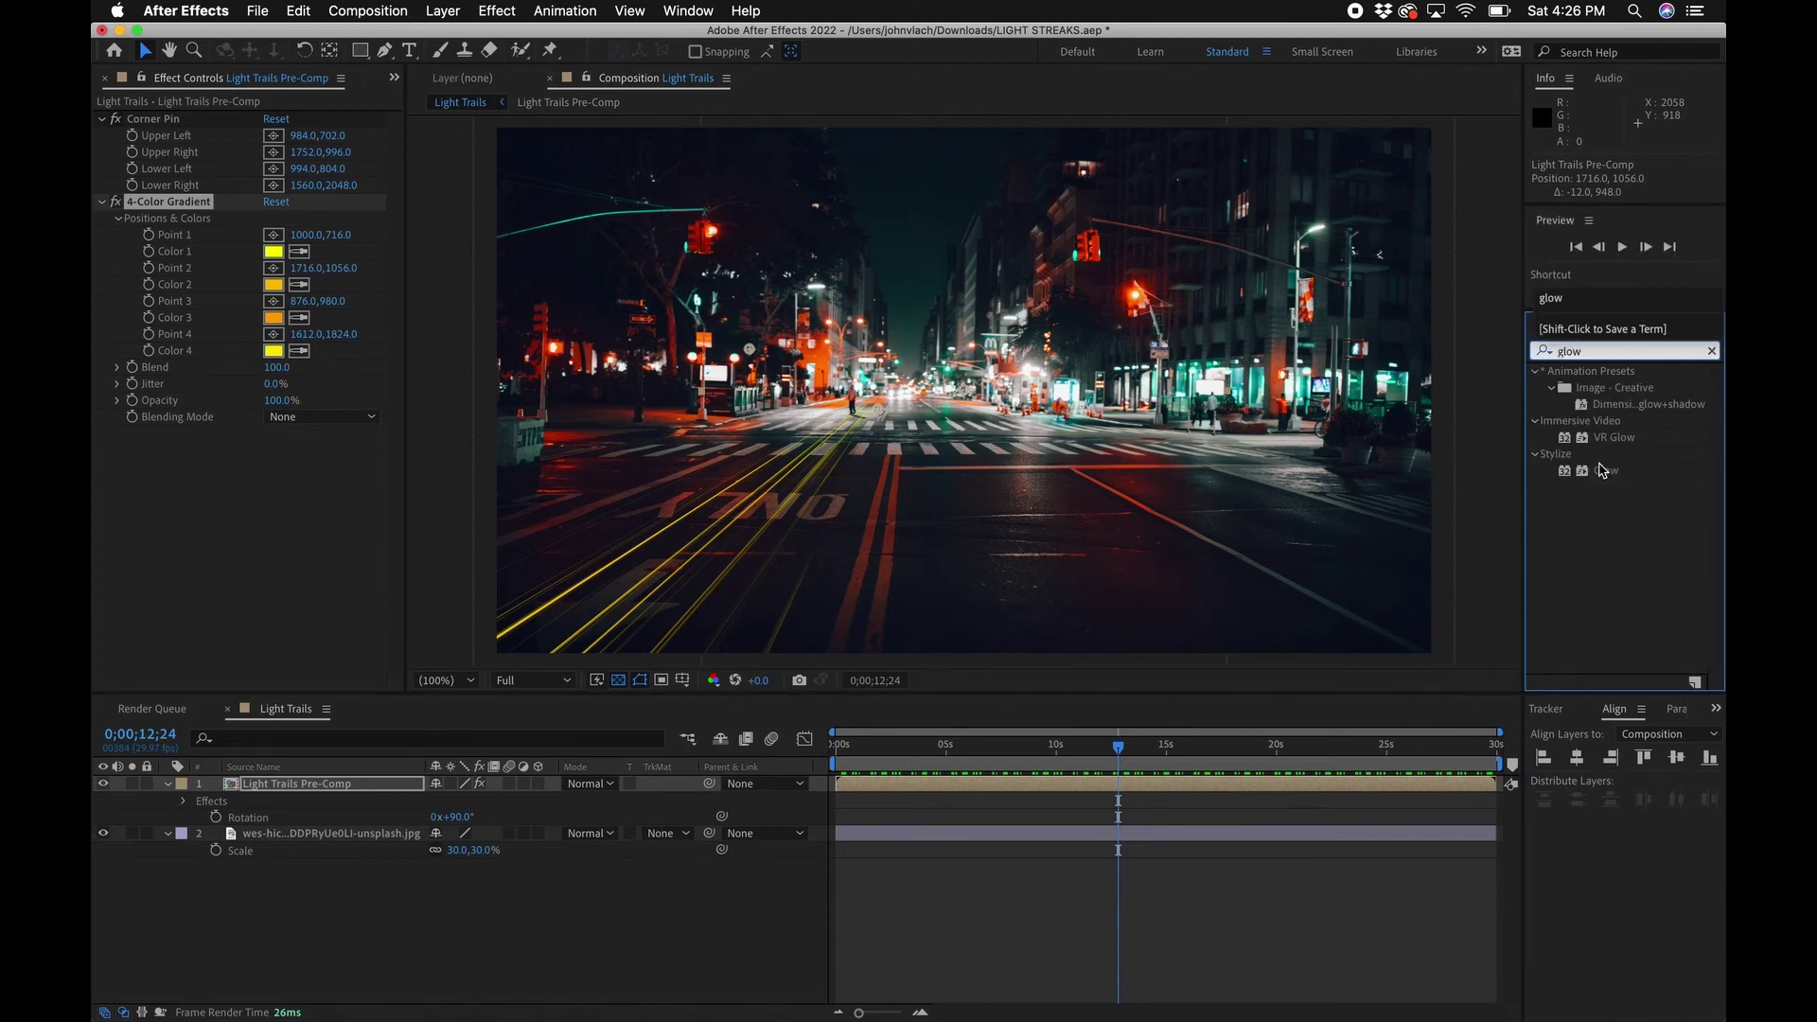
{"action": "left_click_drag", "start_coordinate": [1602, 470], "coordinate": [289, 797]}
{"action": "left_click", "coordinate": [273, 444]}
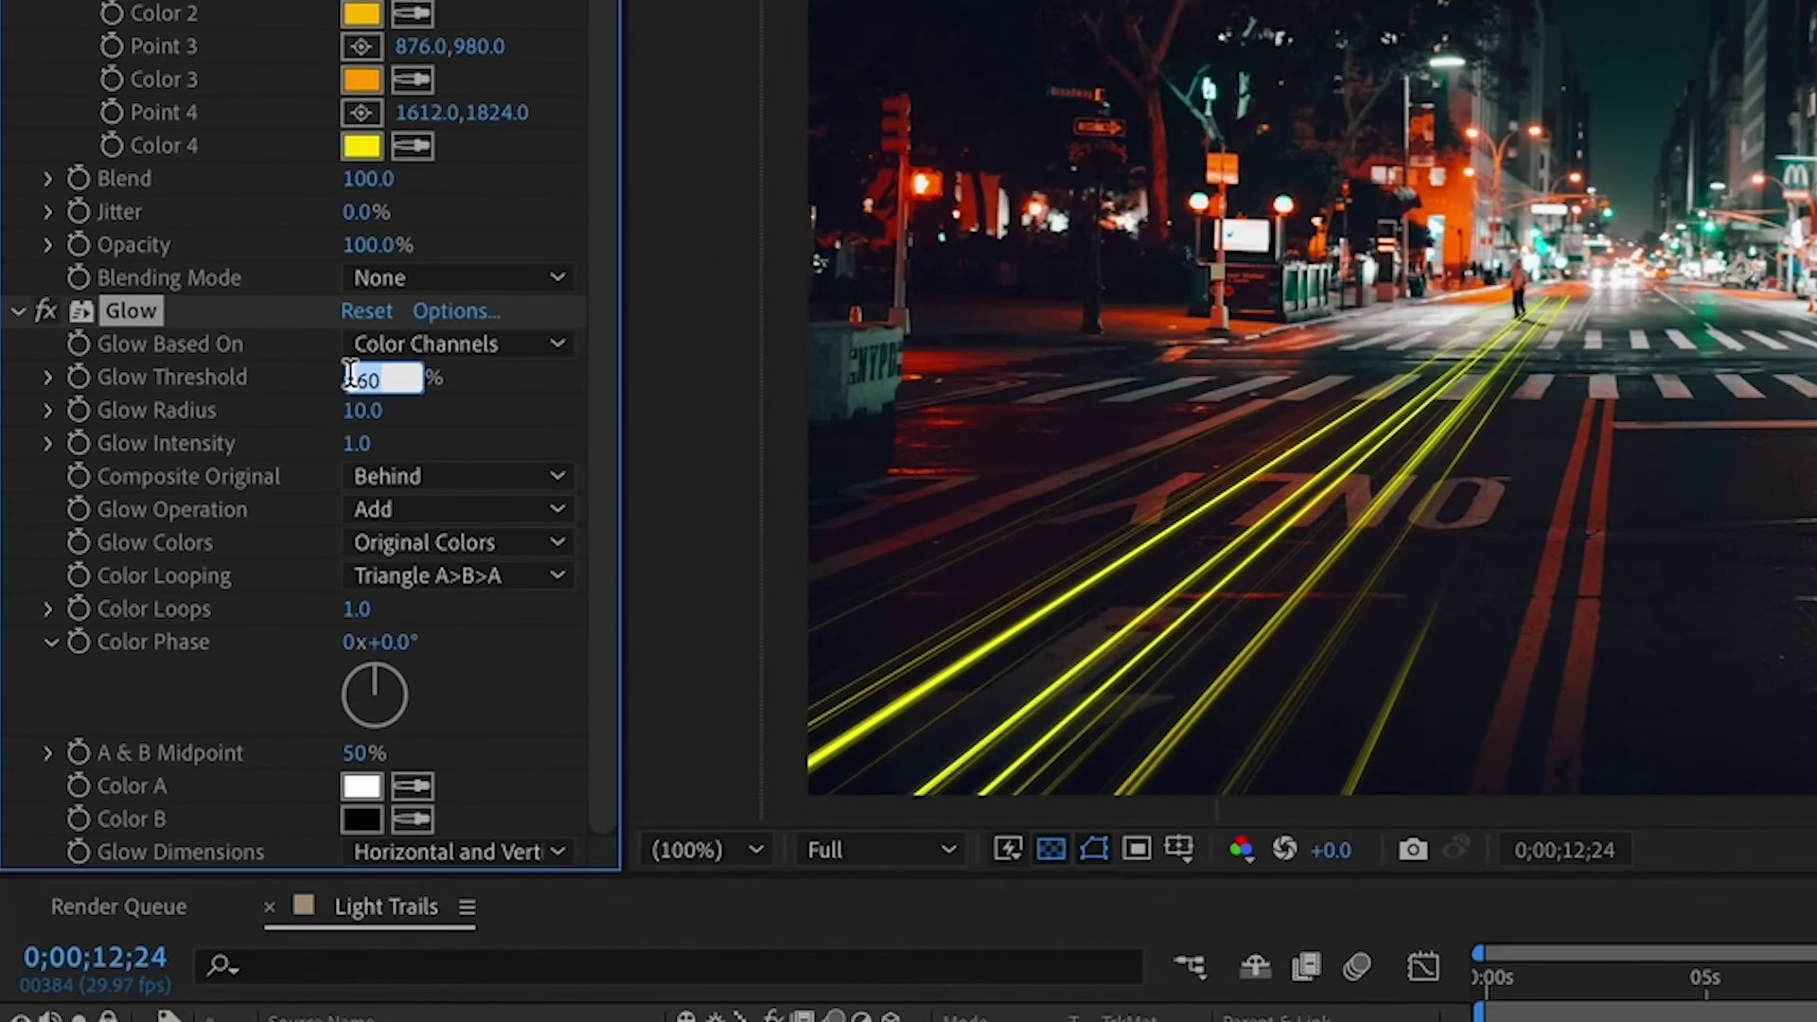
{"action": "type", "text": "80"}
{"action": "key", "text": "Return"}
Step: Set Glow Radius to 100 and Glow Intensity to 4.0, then review nearby frames
{"action": "left_click", "coordinate": [359, 409]}
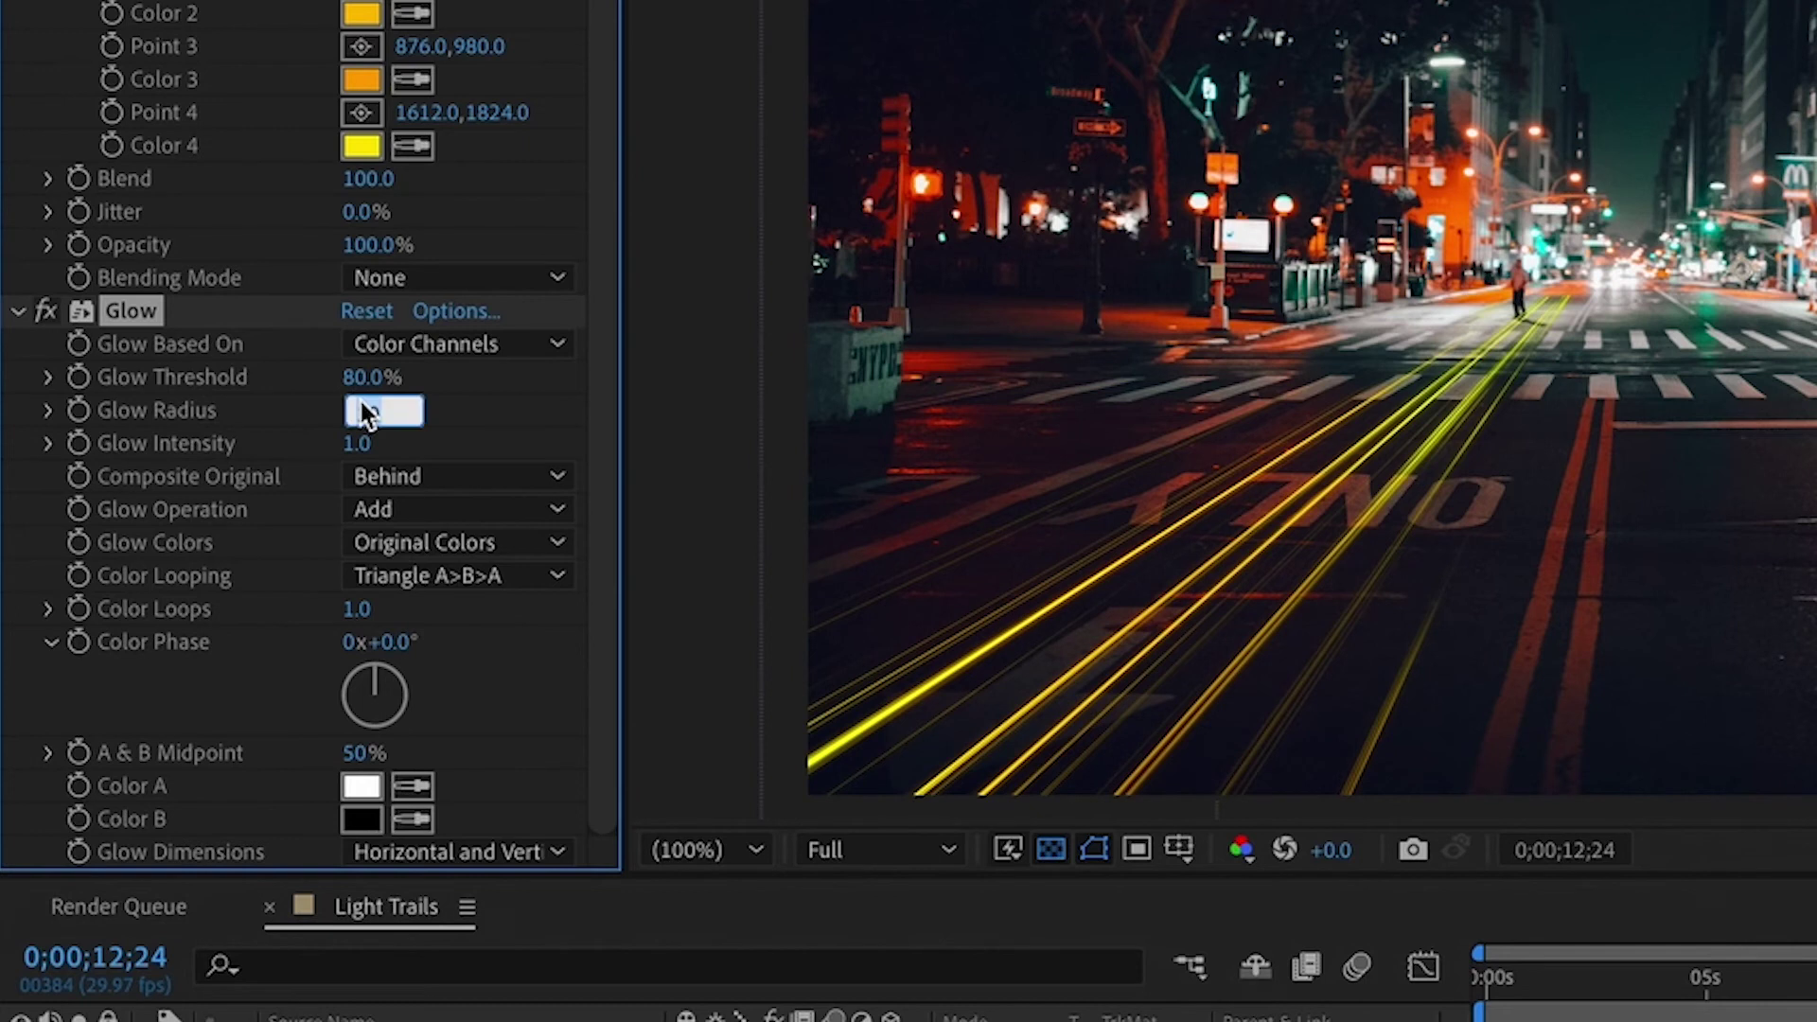
{"action": "type", "text": "100"}
{"action": "key", "text": "Return"}
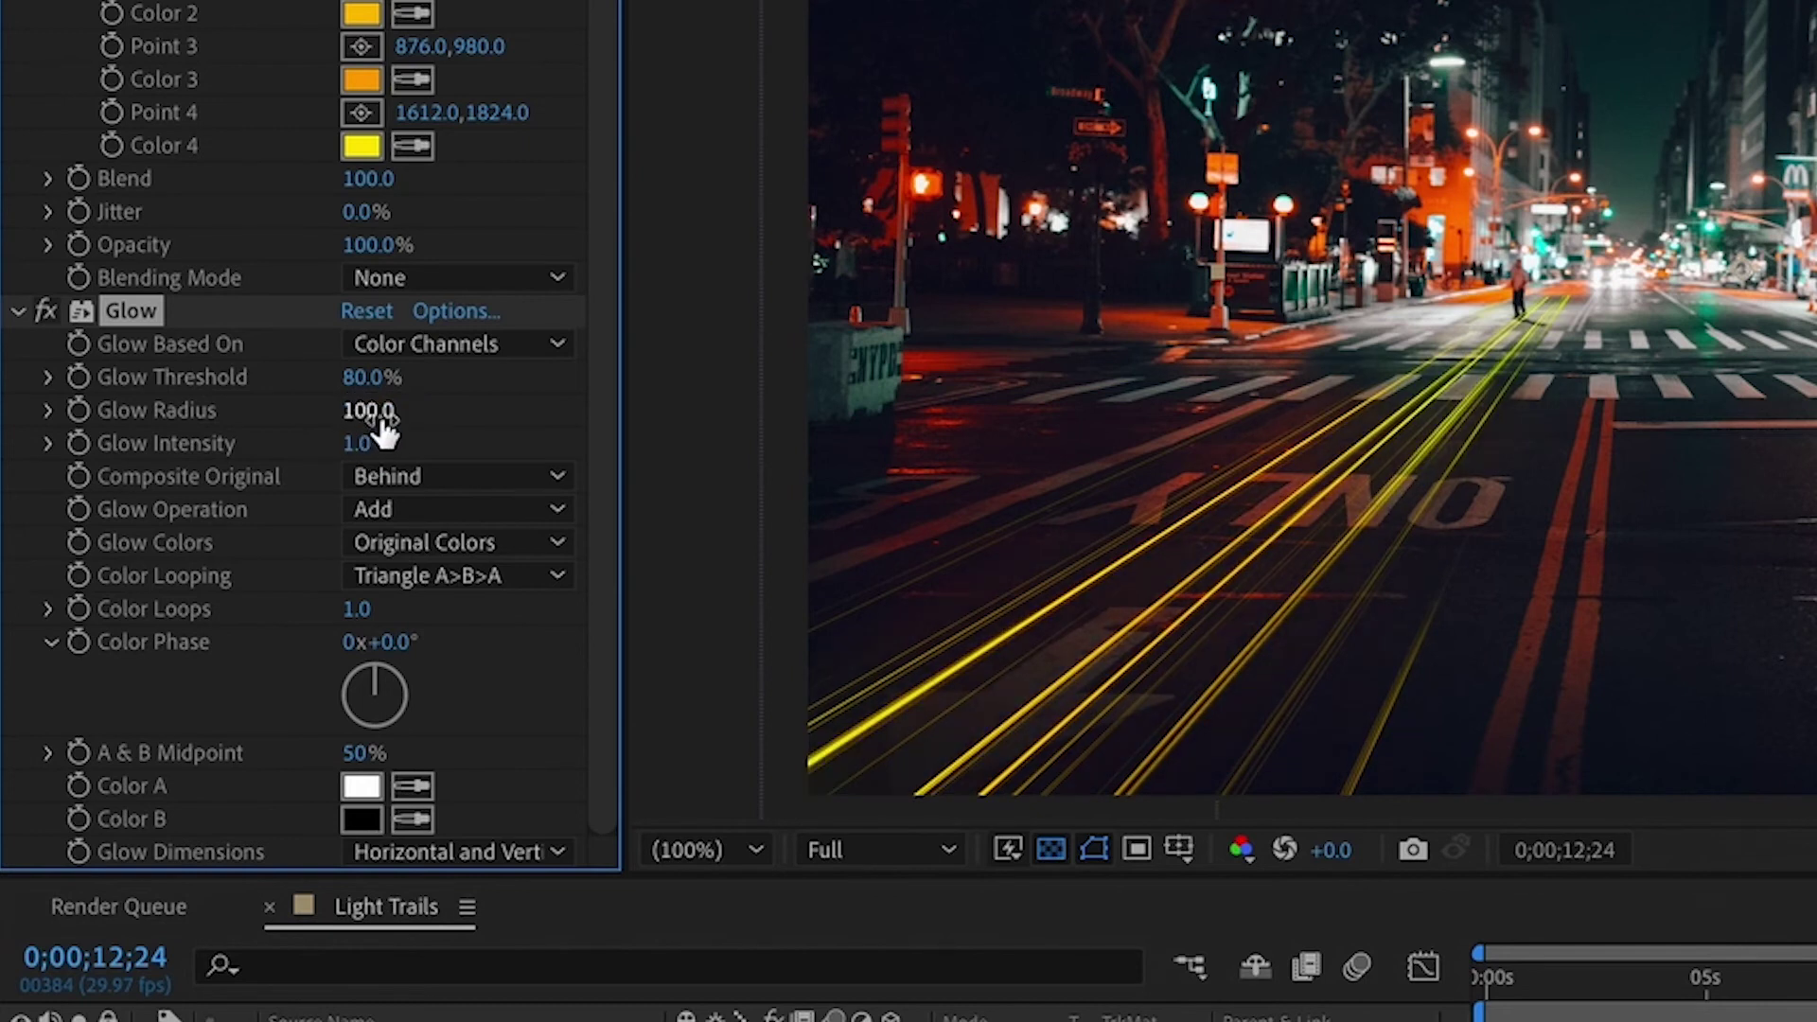
{"action": "left_click", "coordinate": [369, 442]}
{"action": "key", "text": "Return"}
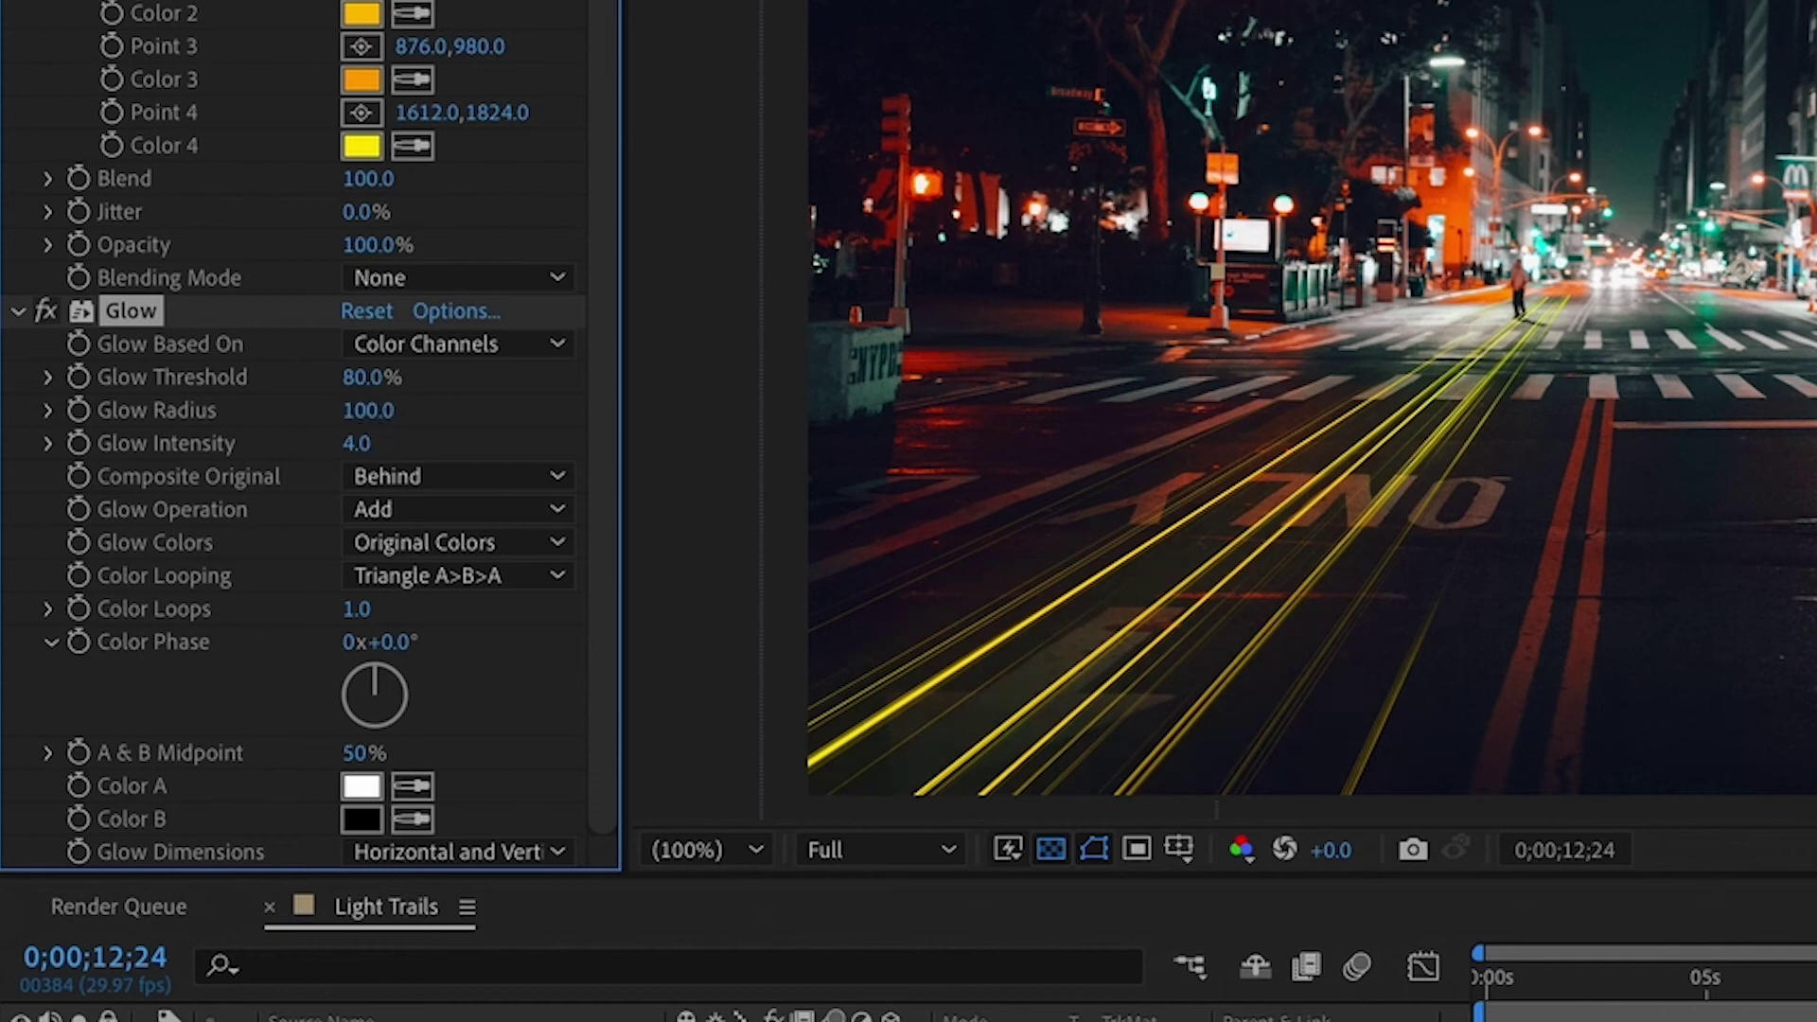
{"action": "left_click", "coordinate": [1180, 620]}
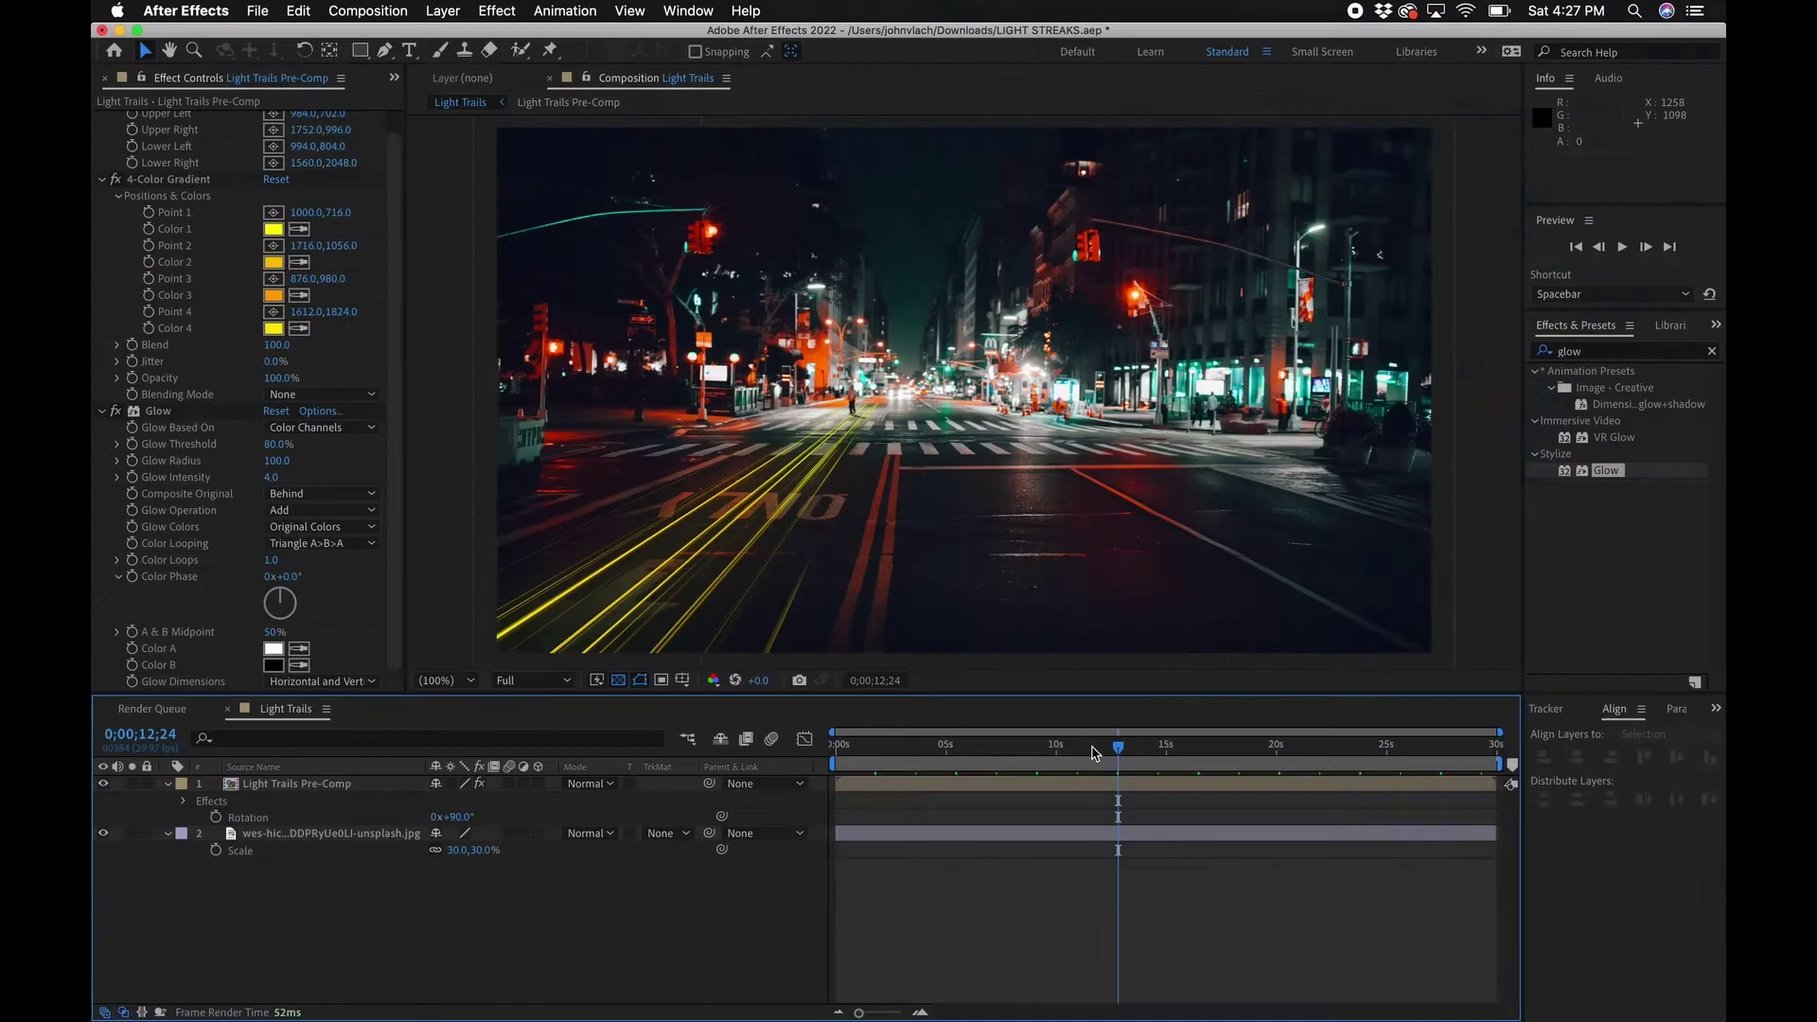
{"action": "left_click_drag", "start_coordinate": [1816, 978], "coordinate": [1816, 978]}
{"action": "left_click_drag", "start_coordinate": [1140, 744], "coordinate": [1019, 744]}
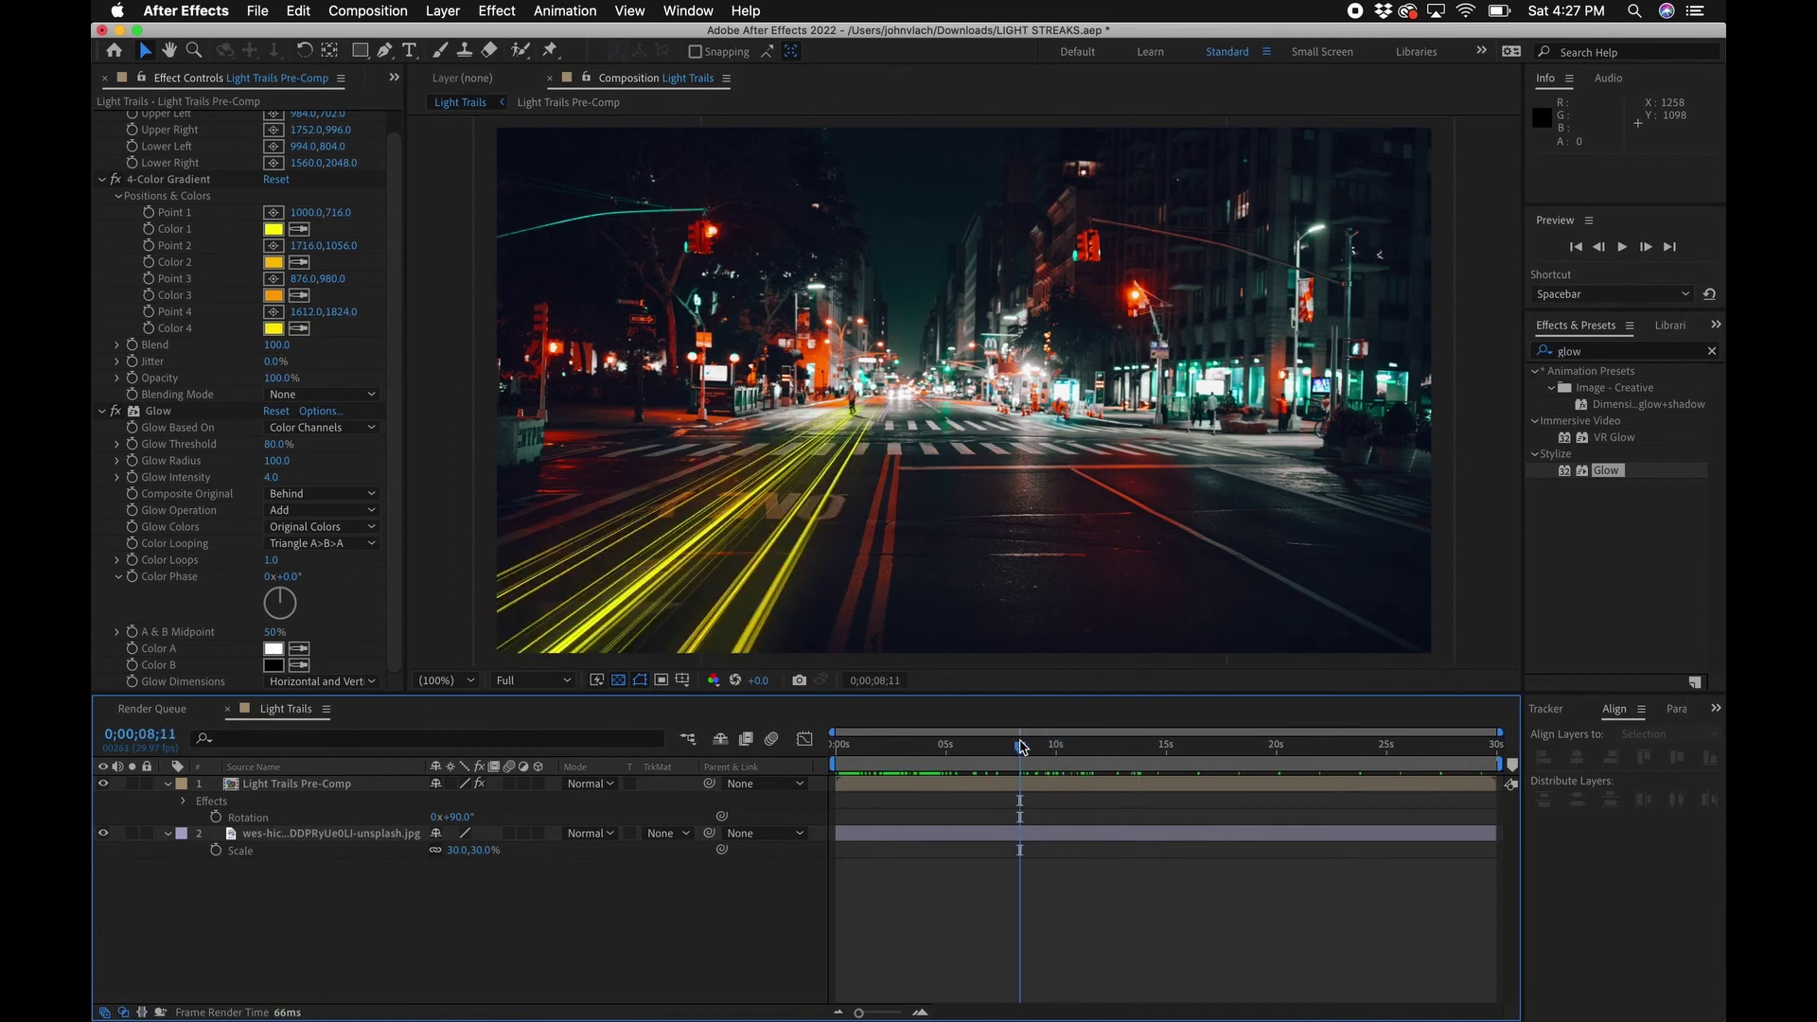
Step: Switch the Light Trails Pre-Comp blending mode to Add and preview from the start
{"action": "left_click", "coordinate": [330, 790]}
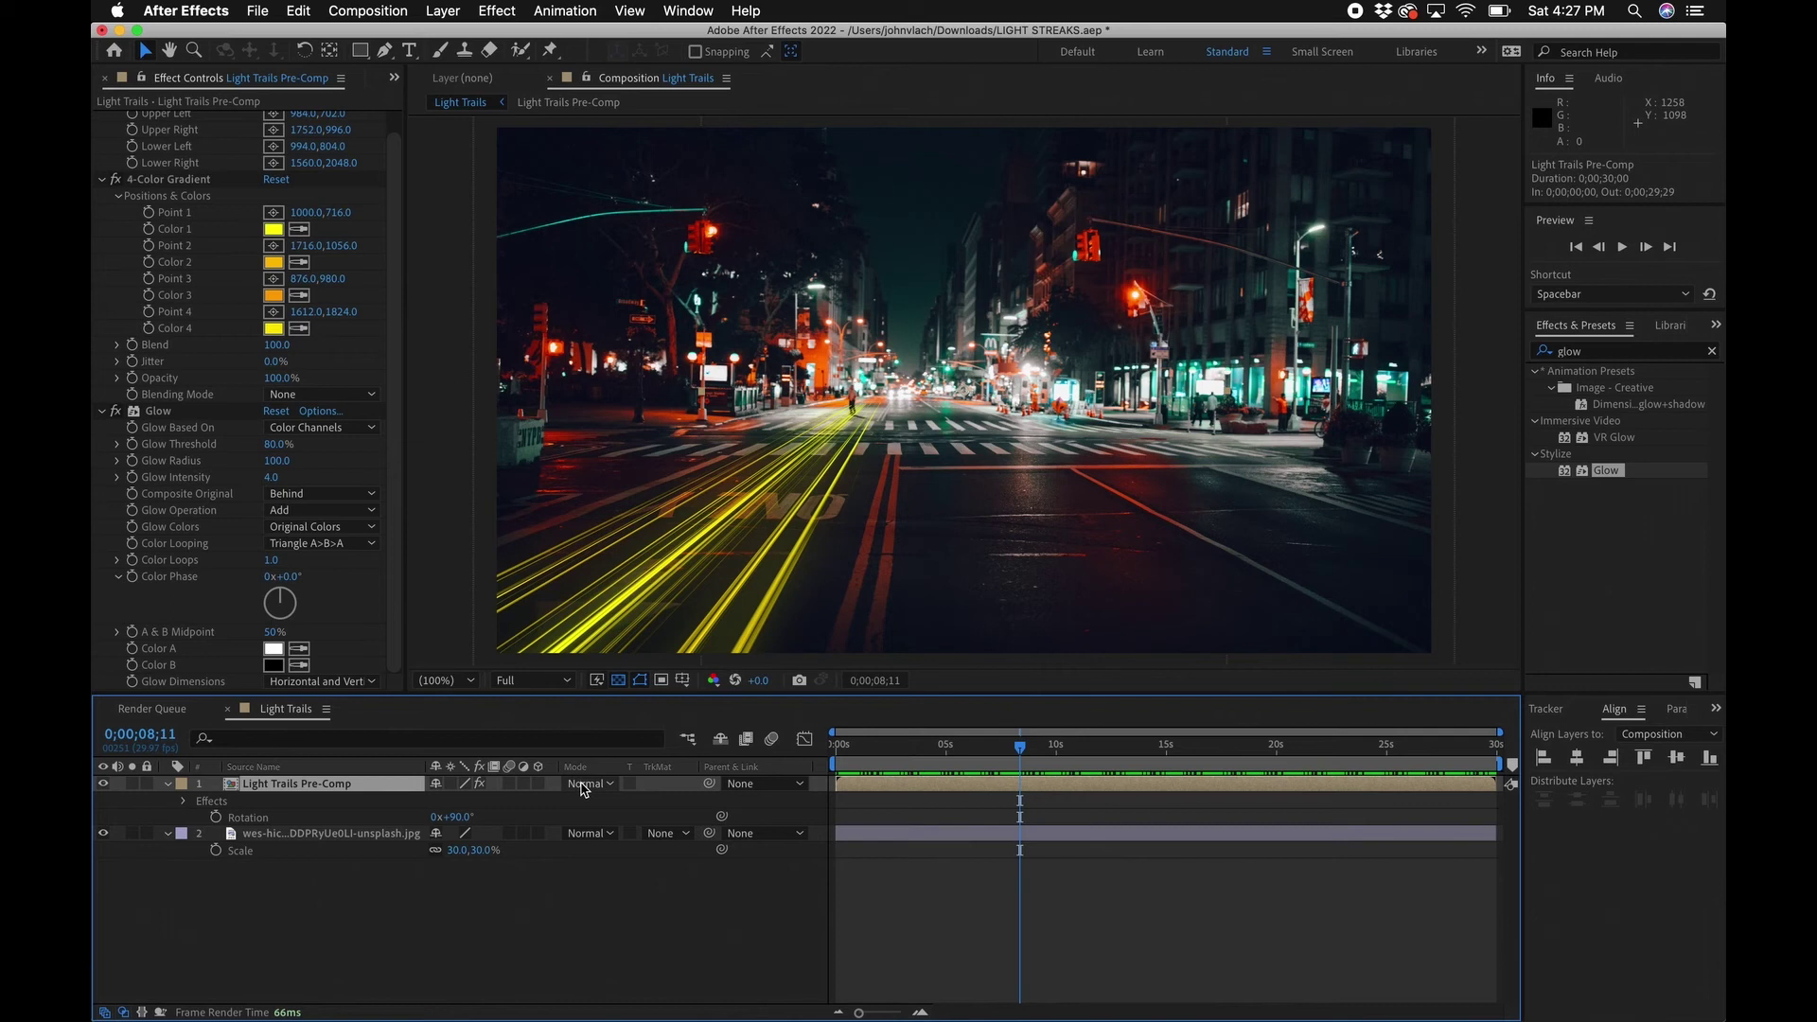
{"action": "left_click", "coordinate": [583, 784]}
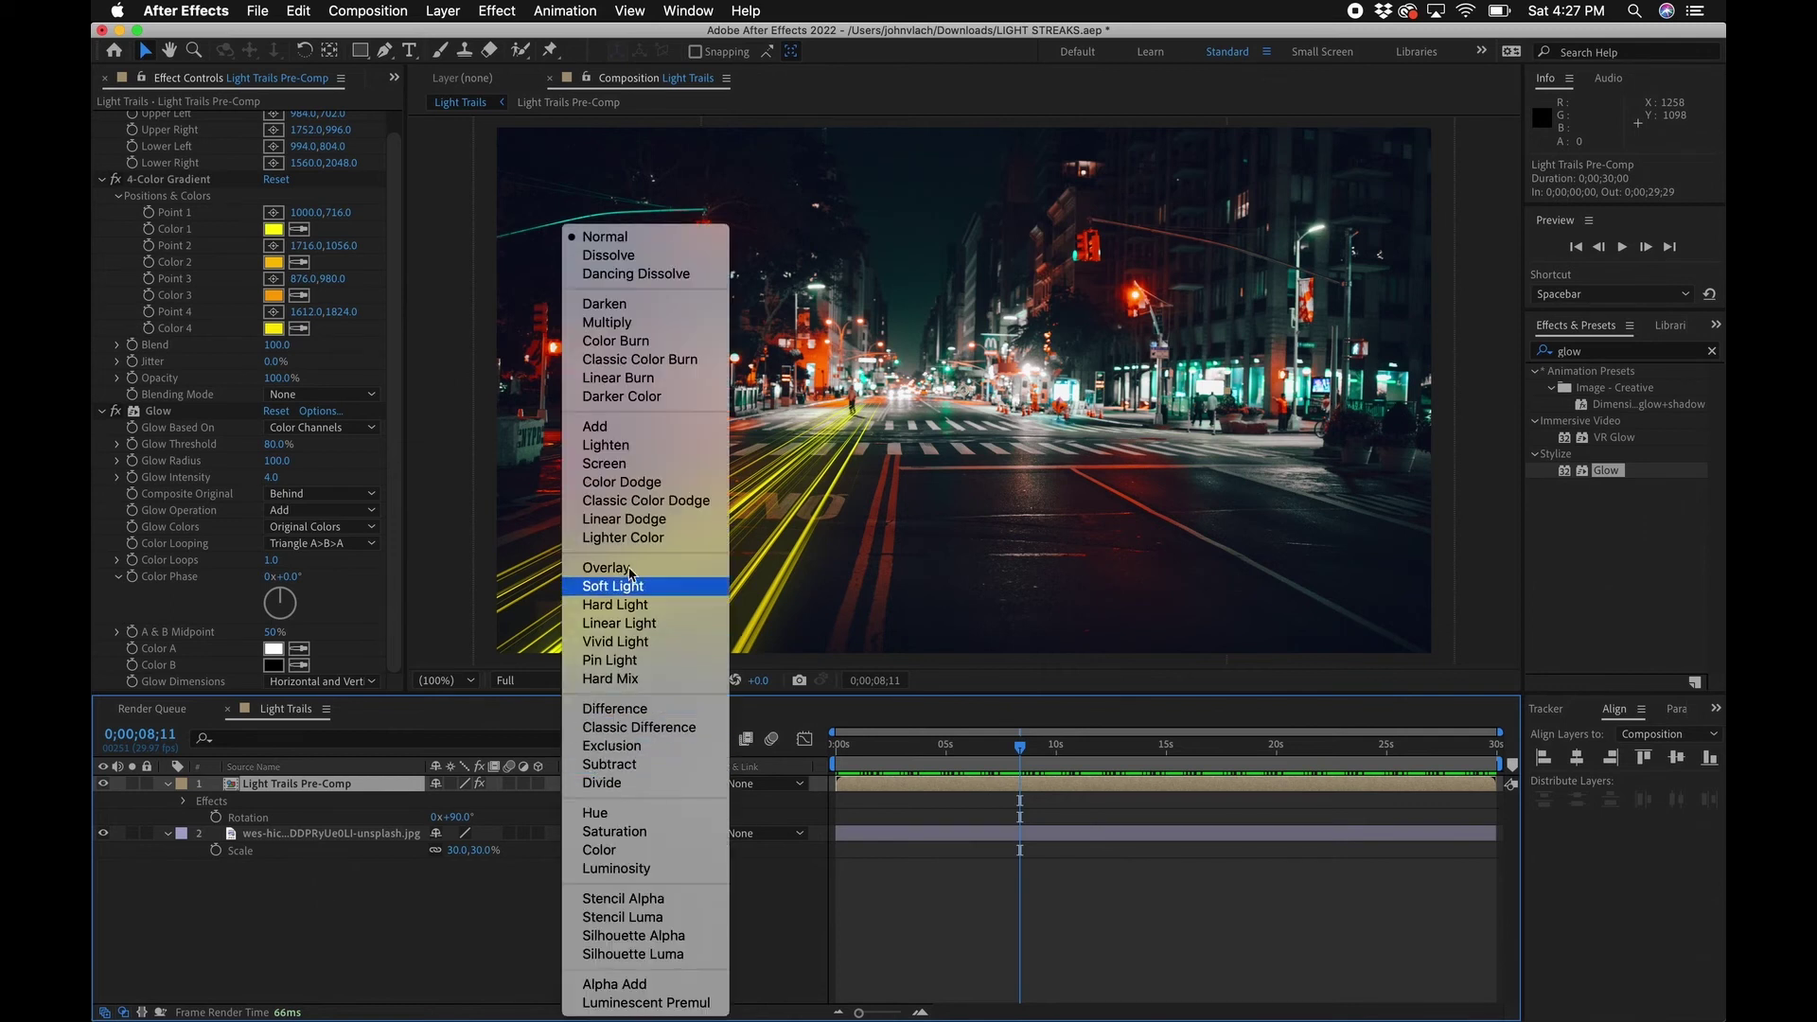
{"action": "left_click", "coordinate": [660, 430]}
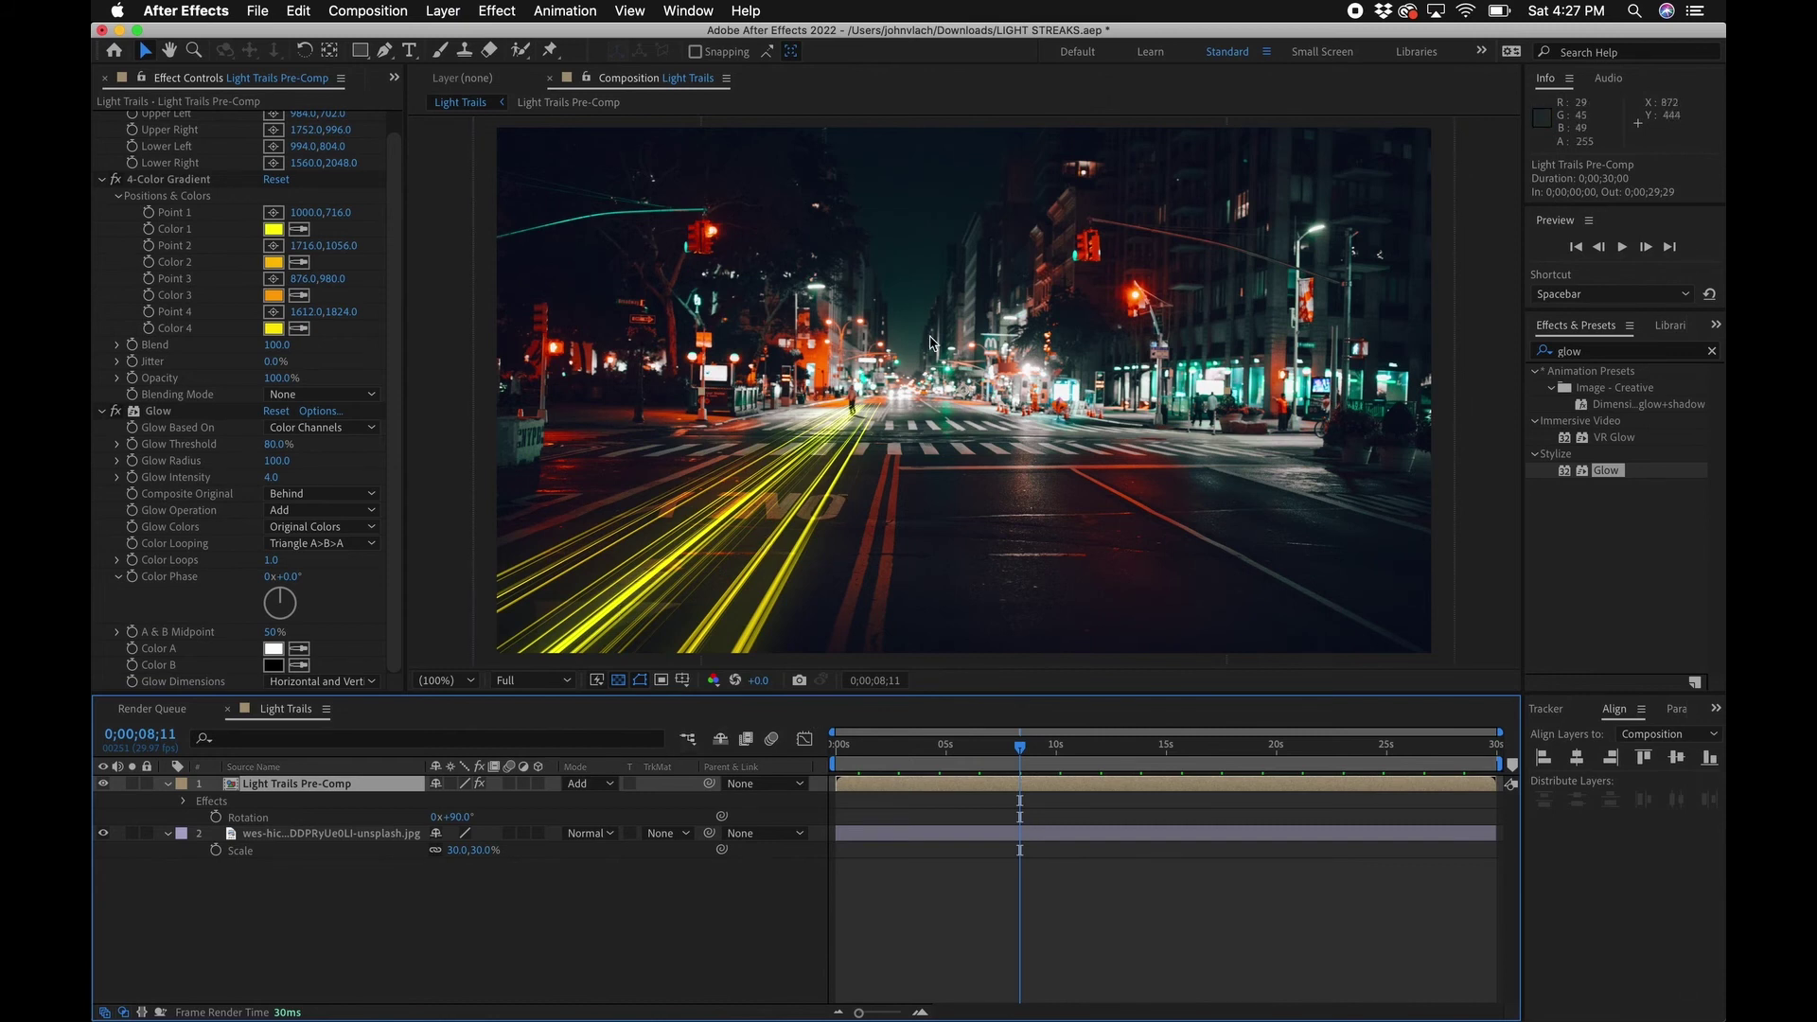
{"action": "left_click", "coordinate": [837, 748]}
{"action": "key", "text": "space"}
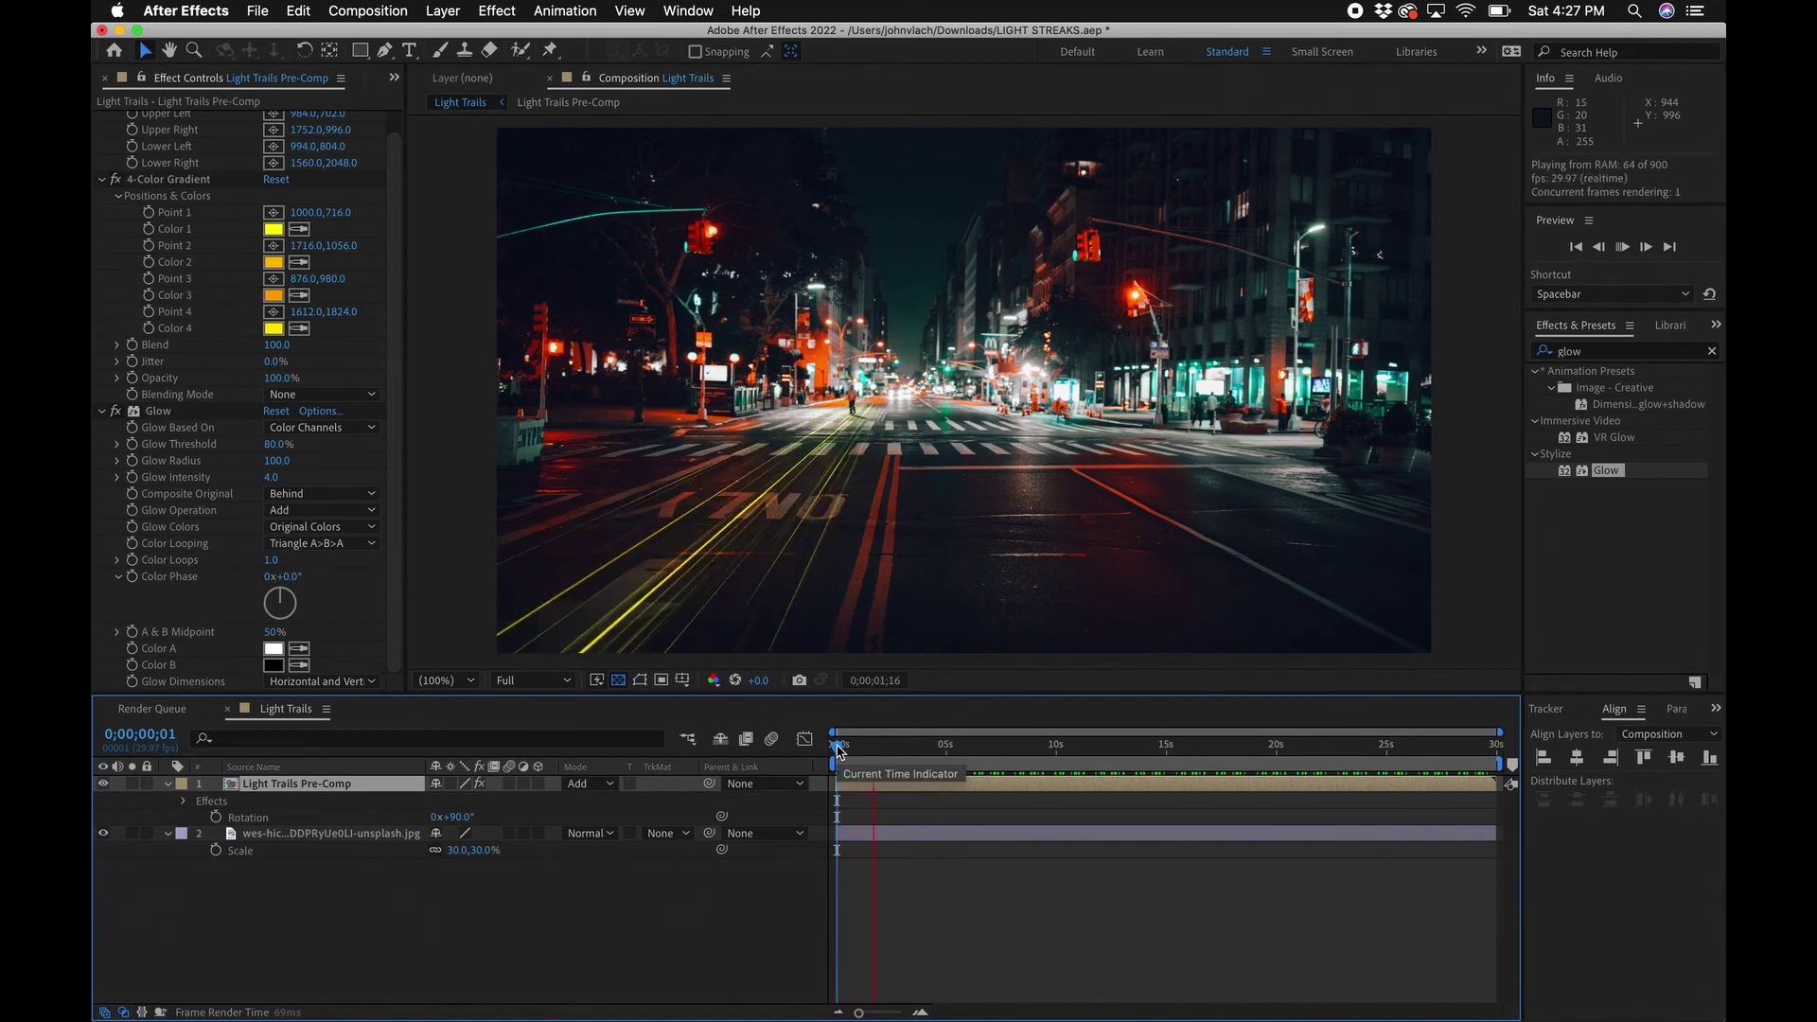
{"action": "key", "text": "space"}
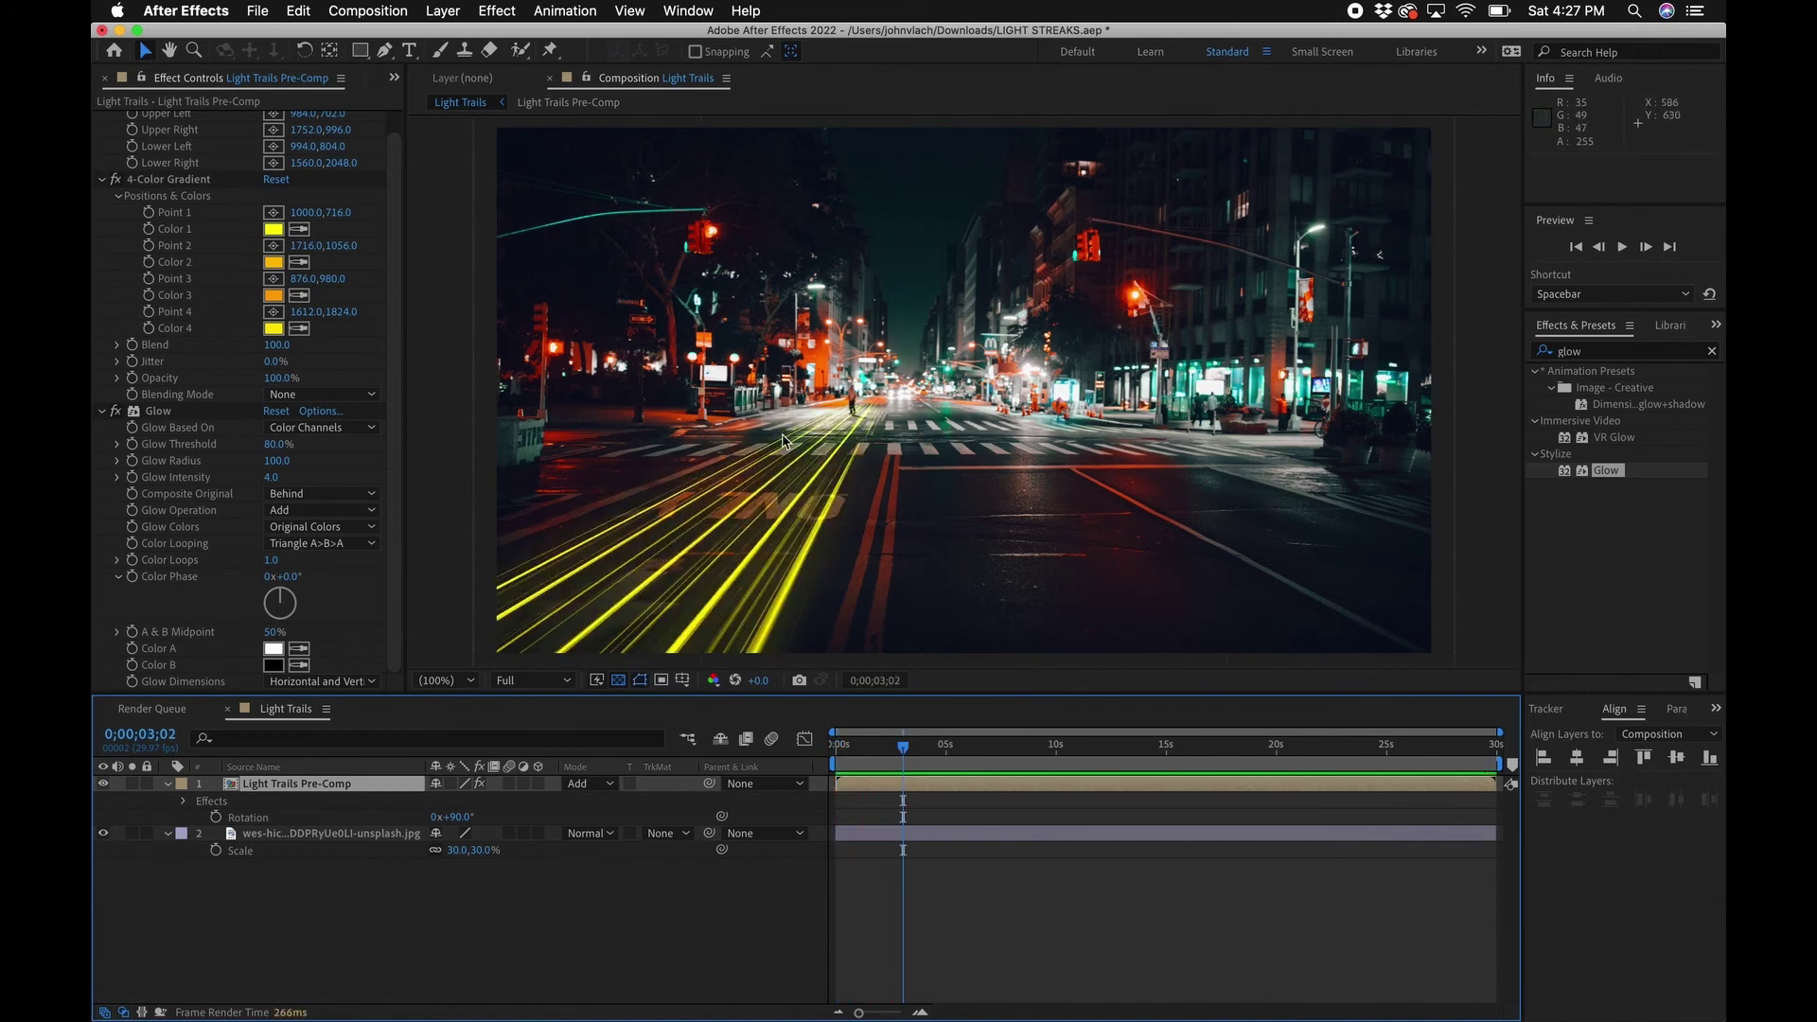
Step: Inside Light Trails Pre-Comp, set Fractal Noise Scale Height to 70 on both noise layers
{"action": "double_click", "coordinate": [296, 786]}
{"action": "left_click", "coordinate": [294, 802]}
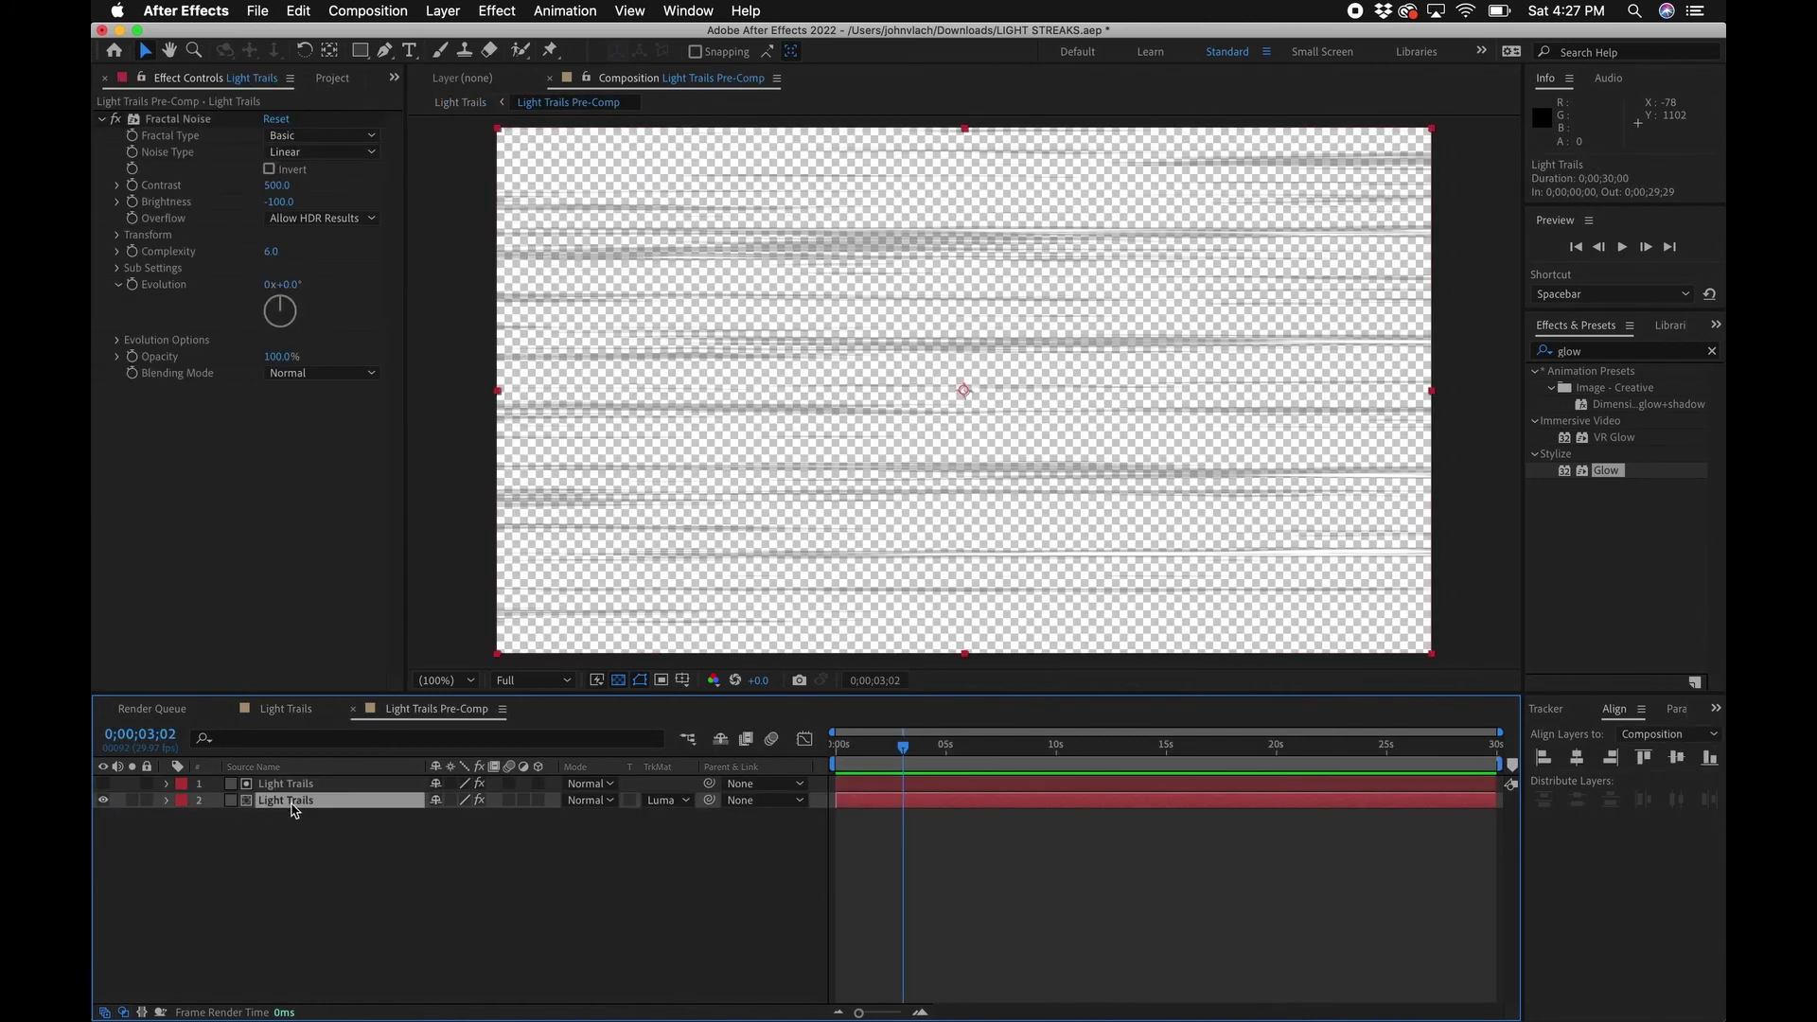
{"action": "left_click", "coordinate": [117, 235]}
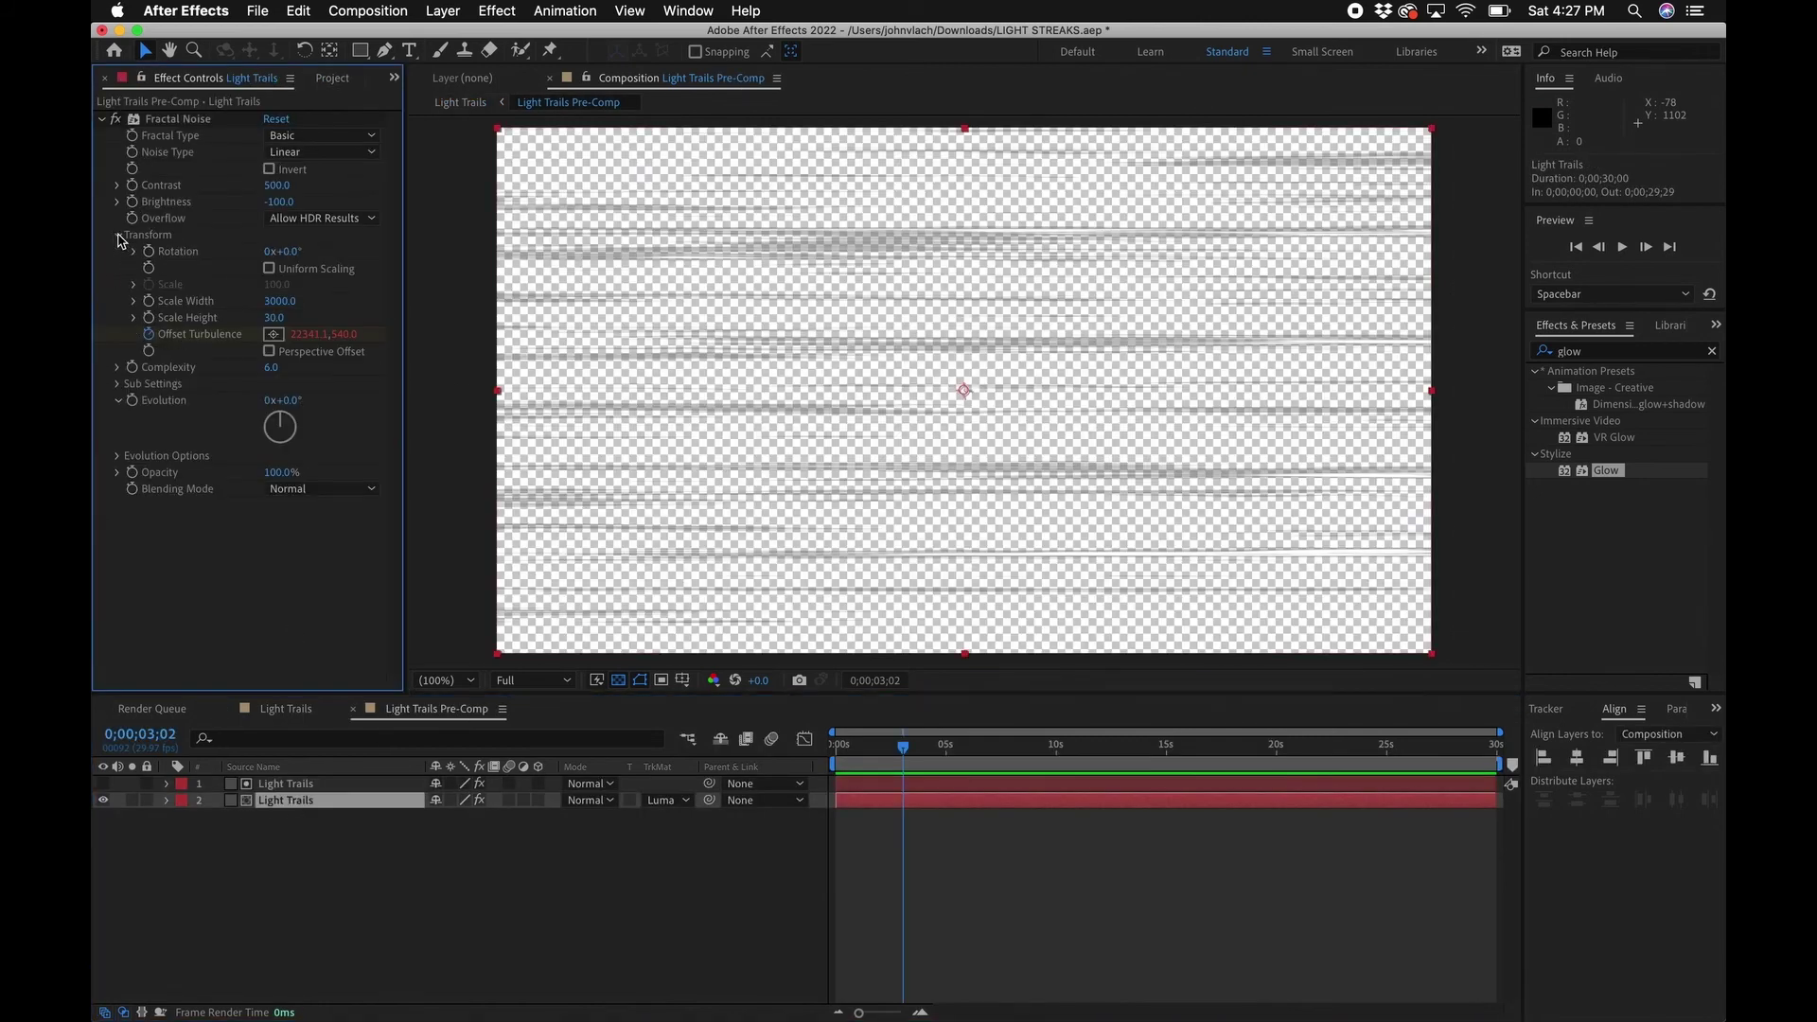
{"action": "left_click", "coordinate": [134, 319]}
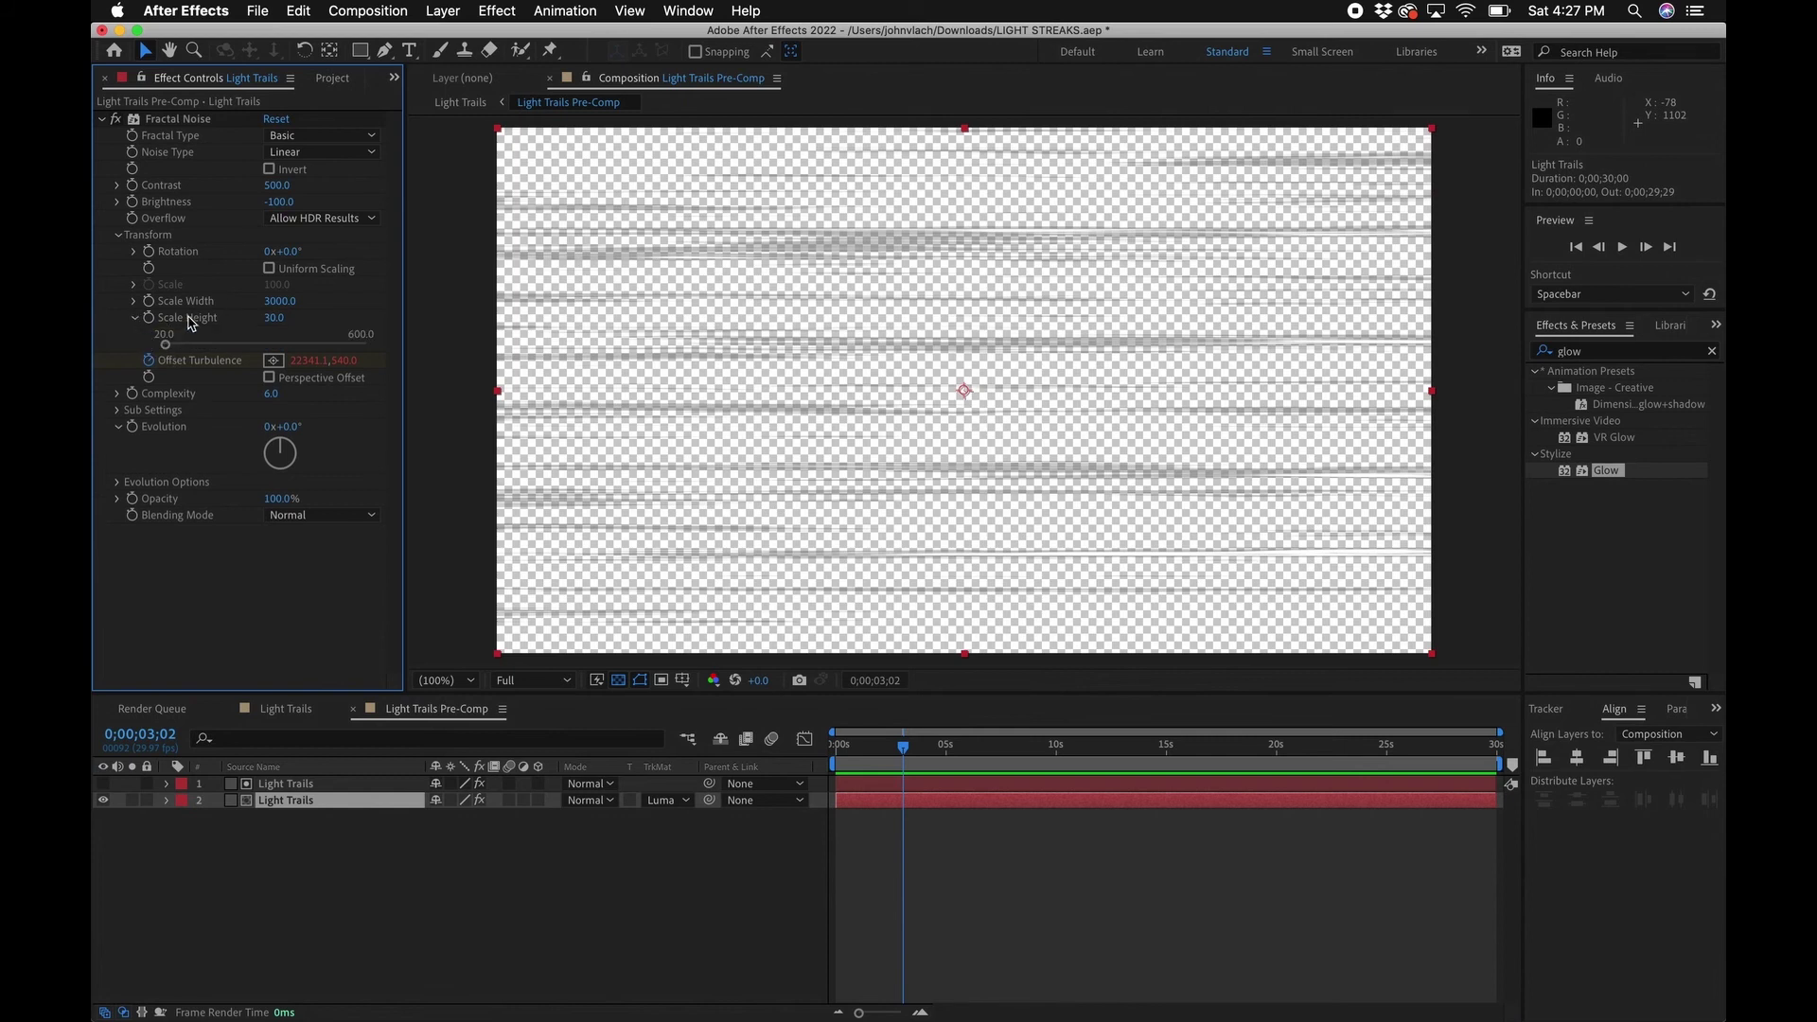
{"action": "left_click", "coordinate": [273, 319]}
{"action": "key", "text": "Return"}
{"action": "left_click", "coordinate": [280, 783]}
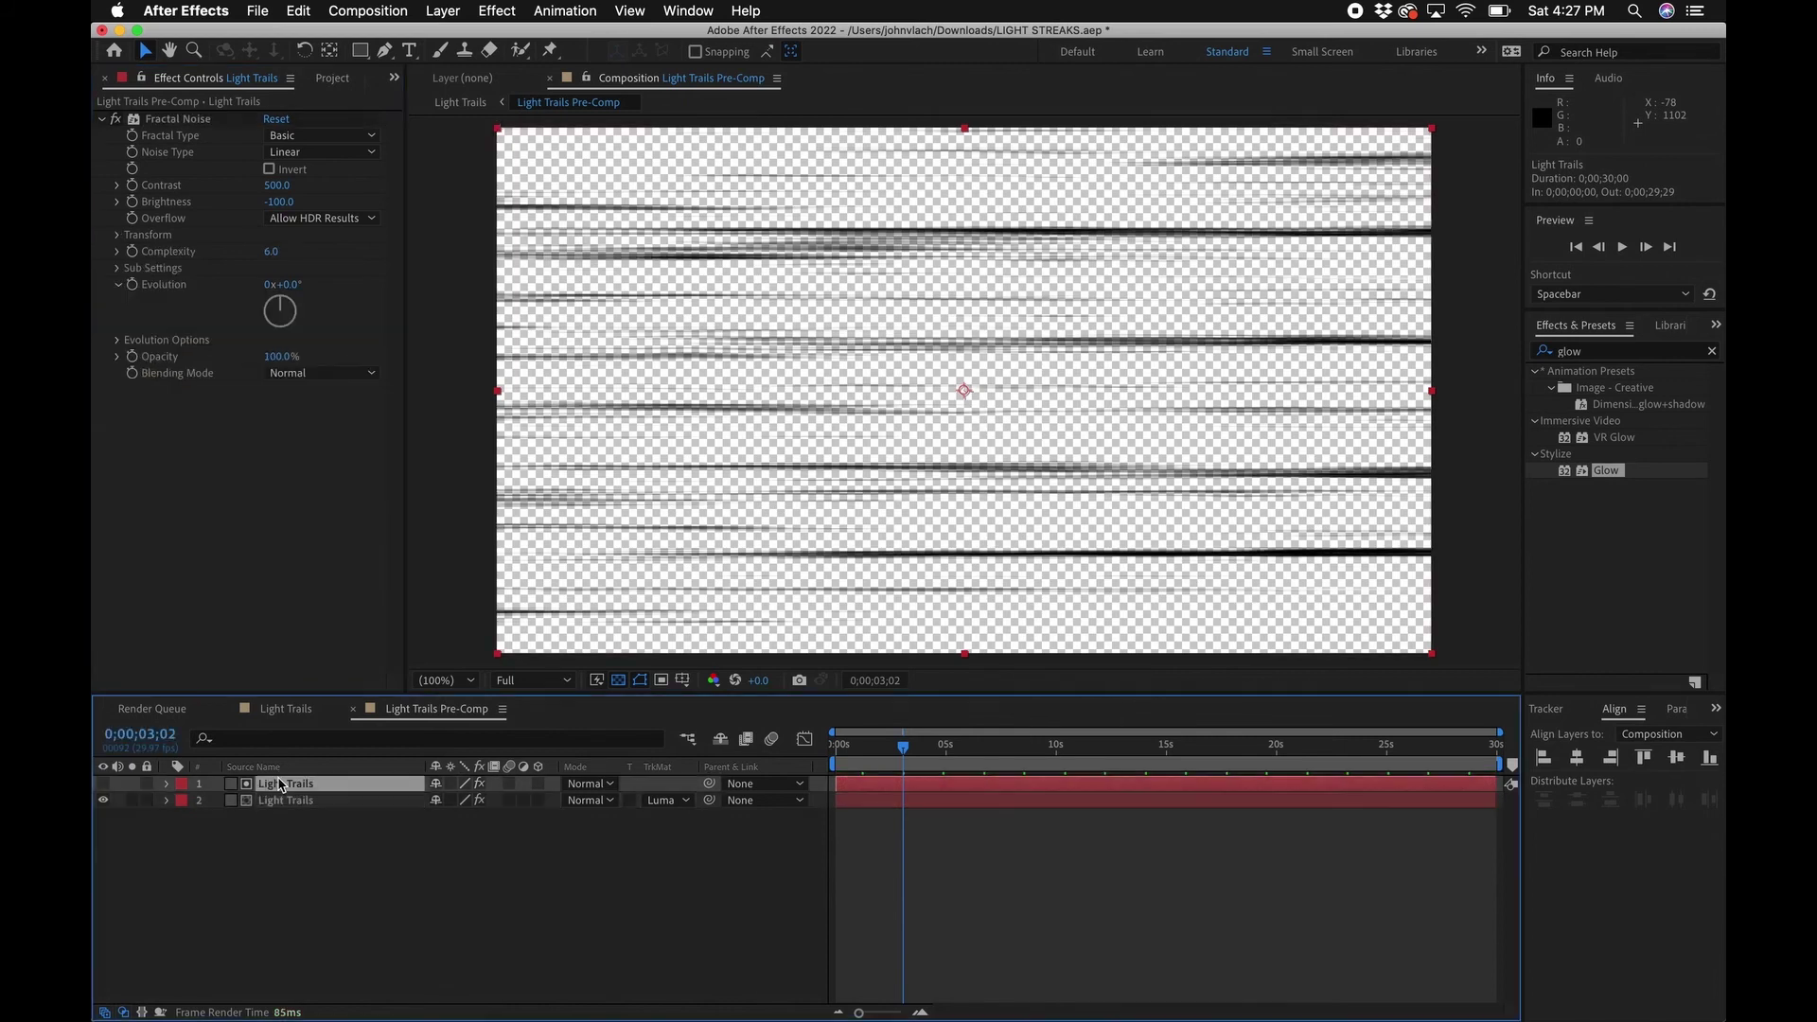
{"action": "left_click", "coordinate": [118, 236]}
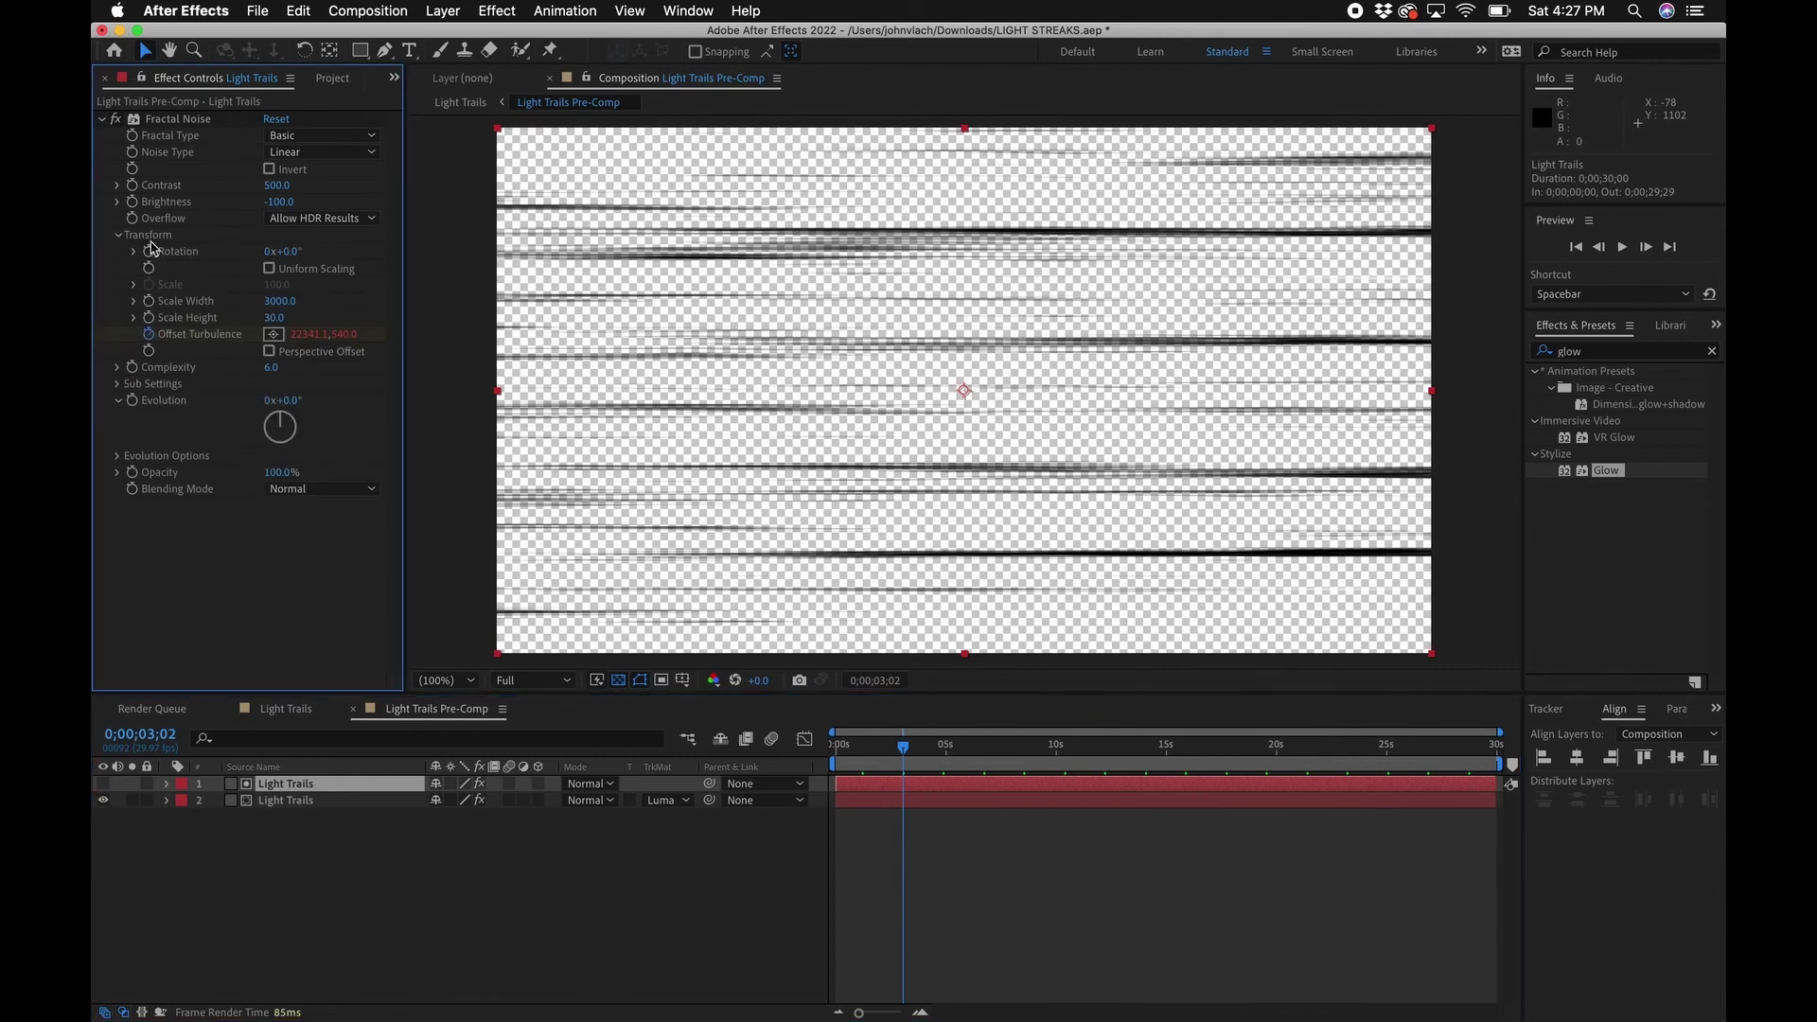
{"action": "left_click", "coordinate": [272, 318]}
{"action": "key", "text": "Return"}
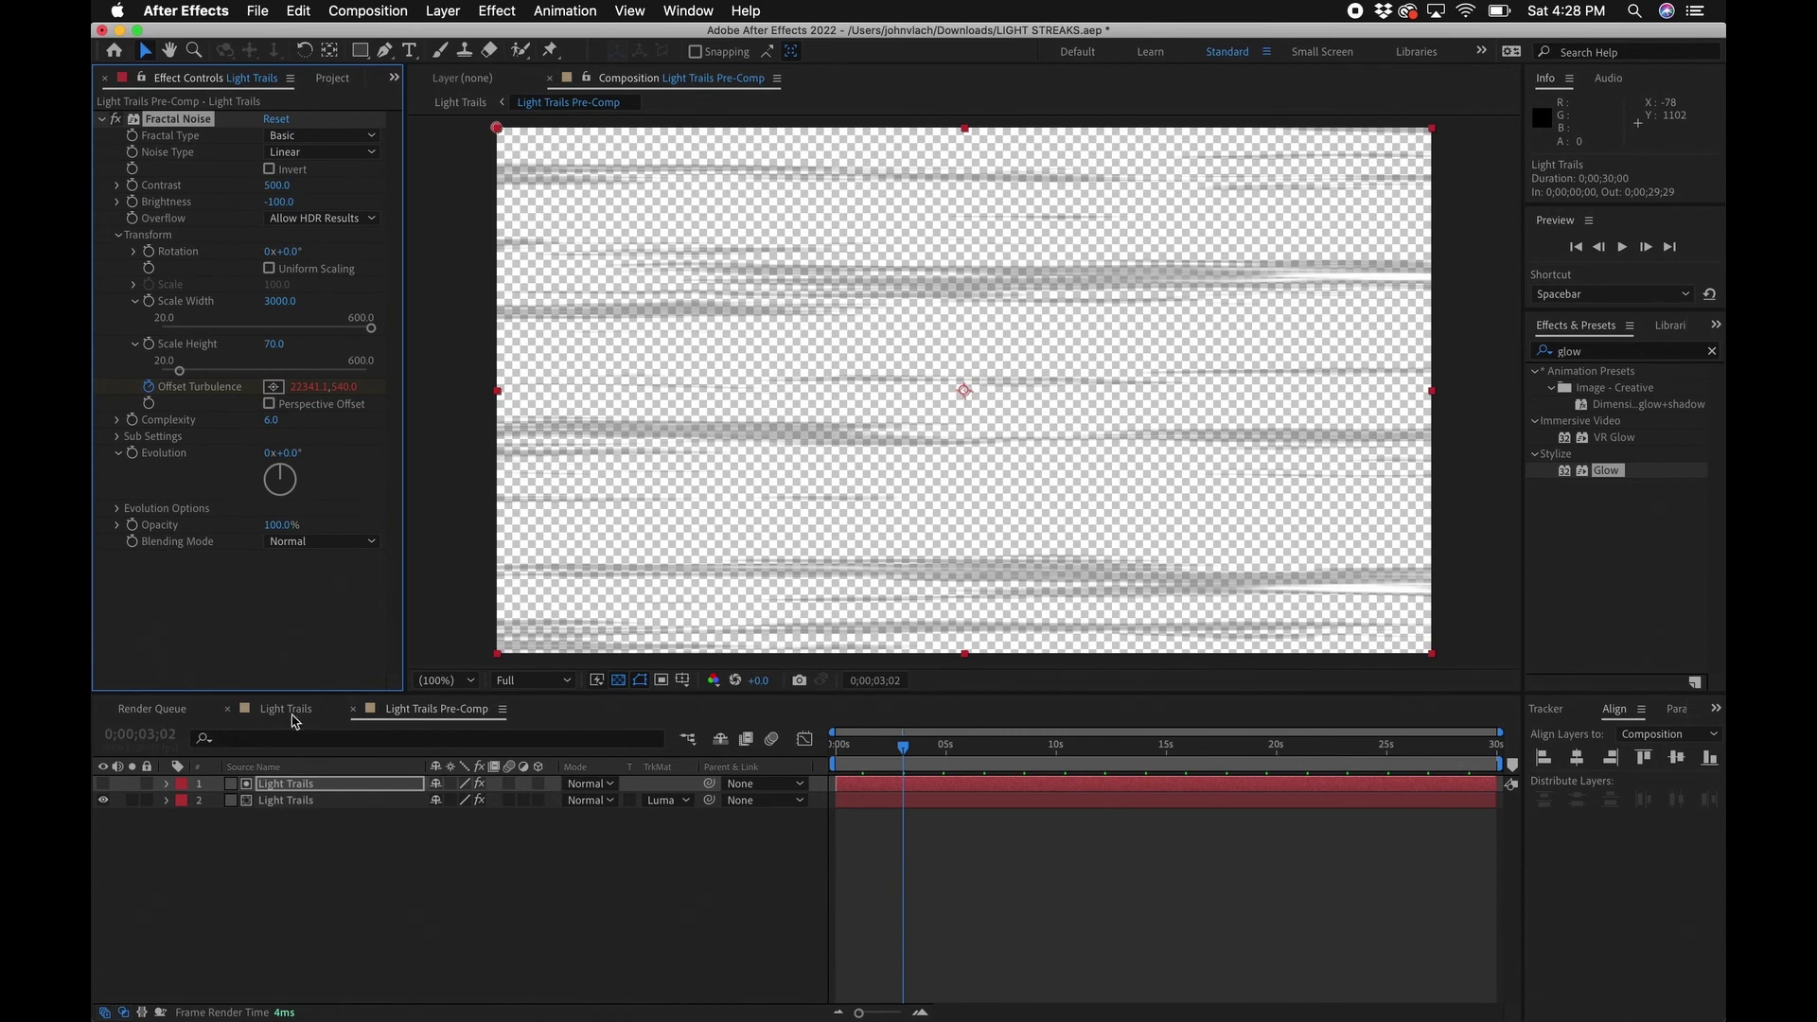
Step: Return to the main Light Trails comp and preview from around 15 seconds
{"action": "left_click", "coordinate": [285, 708]}
{"action": "left_click_drag", "start_coordinate": [941, 762], "coordinate": [1167, 725]}
{"action": "key", "text": "space"}
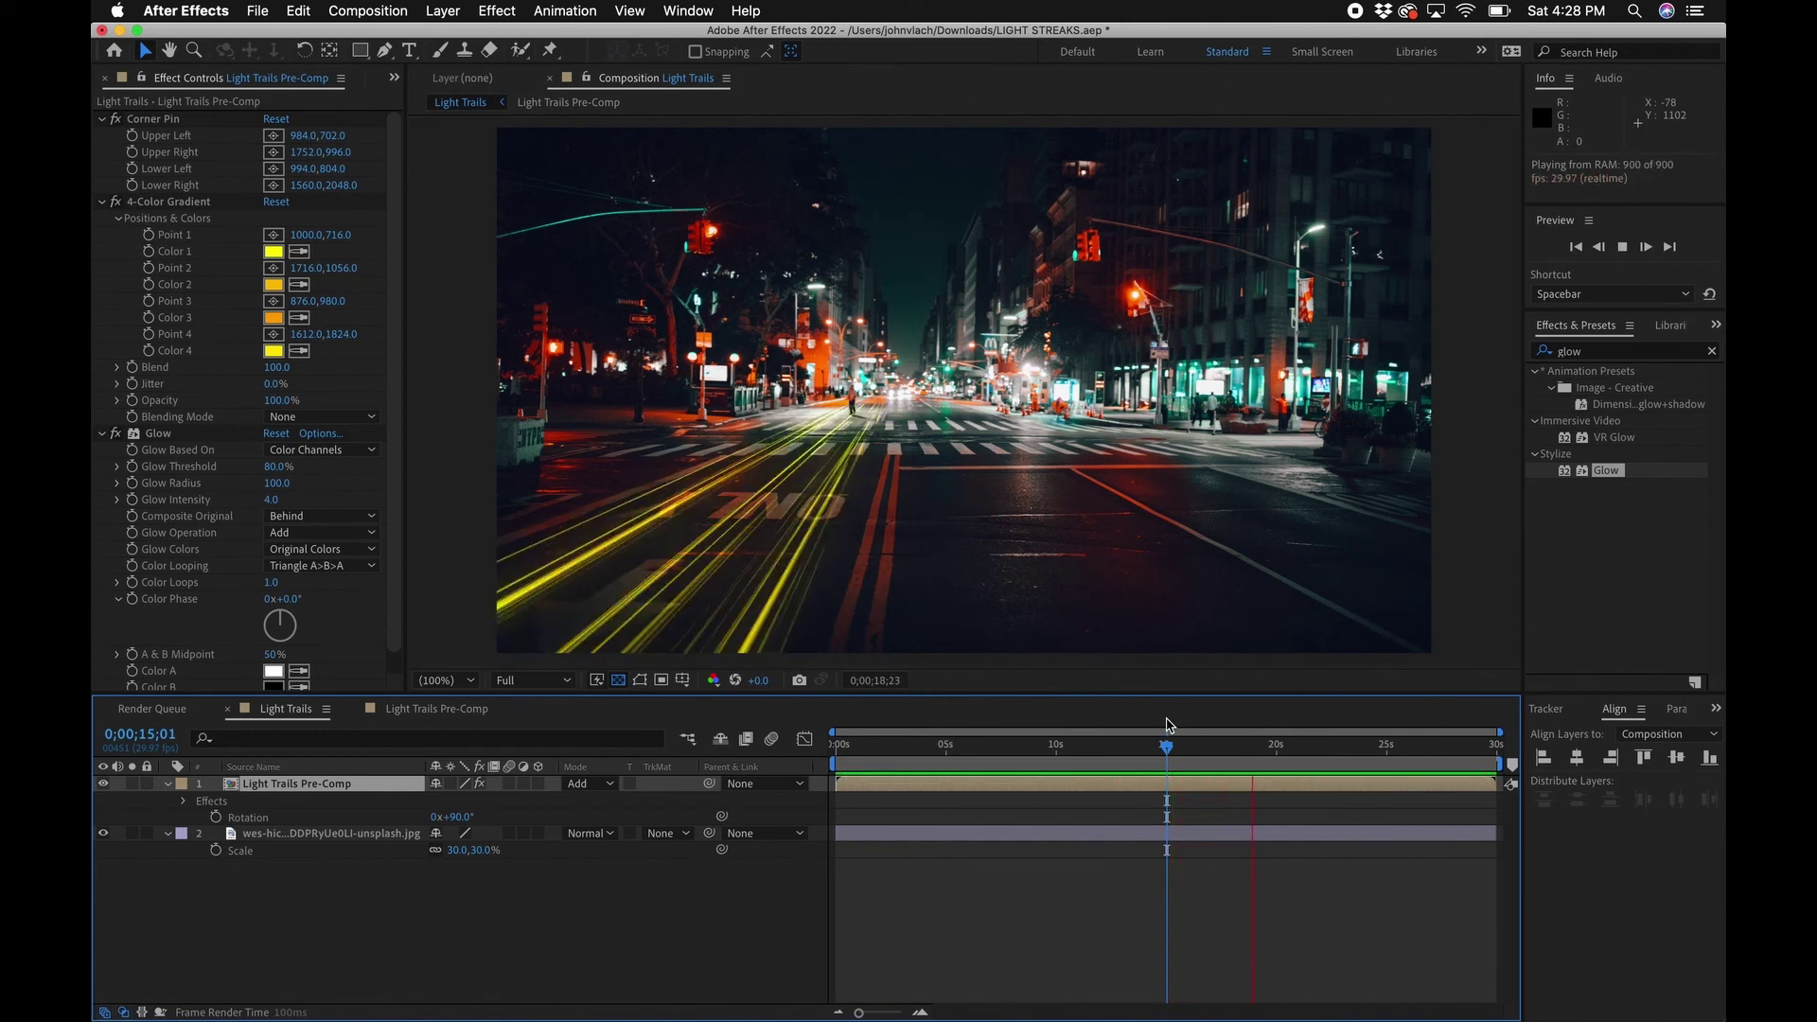
Step: Duplicate Light Trails Pre-Comp, rotate the copy to -90° and delete its Corner Pin
{"action": "key", "text": "space"}
{"action": "left_click_drag", "start_coordinate": [1162, 735], "coordinate": [1038, 744]}
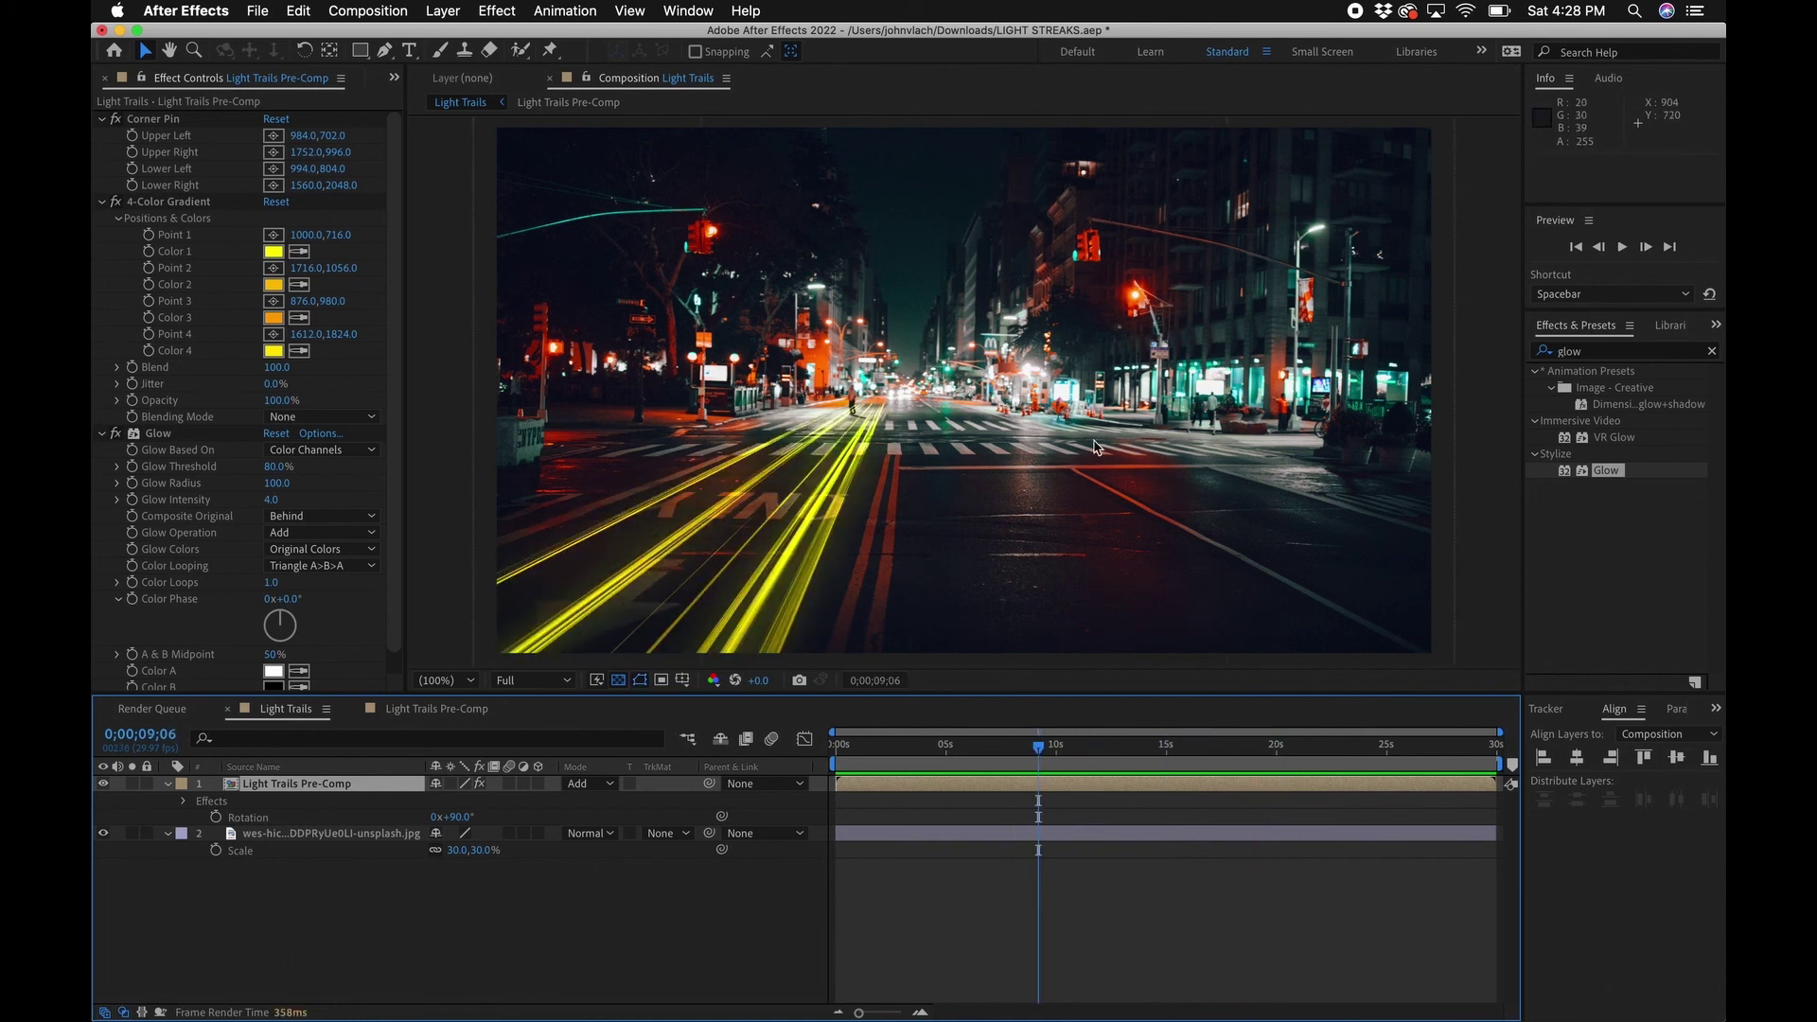
{"action": "left_click", "coordinate": [315, 788]}
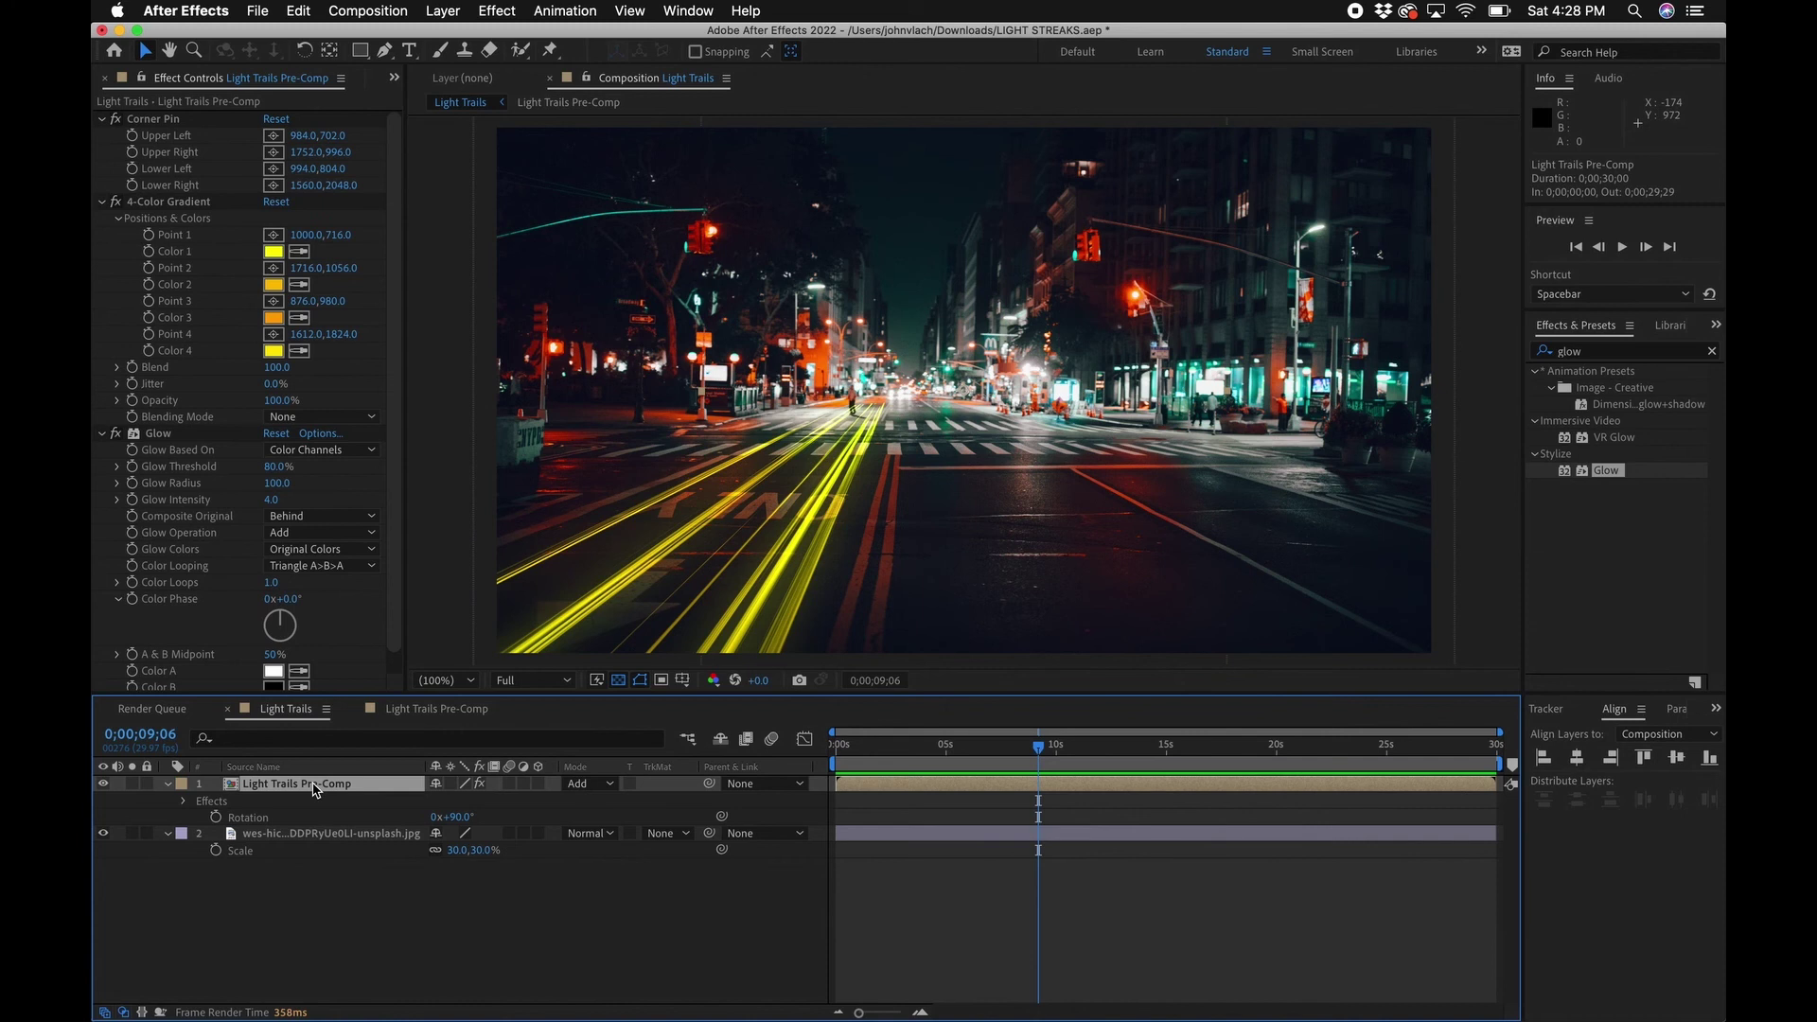
{"action": "key", "text": "super+d"}
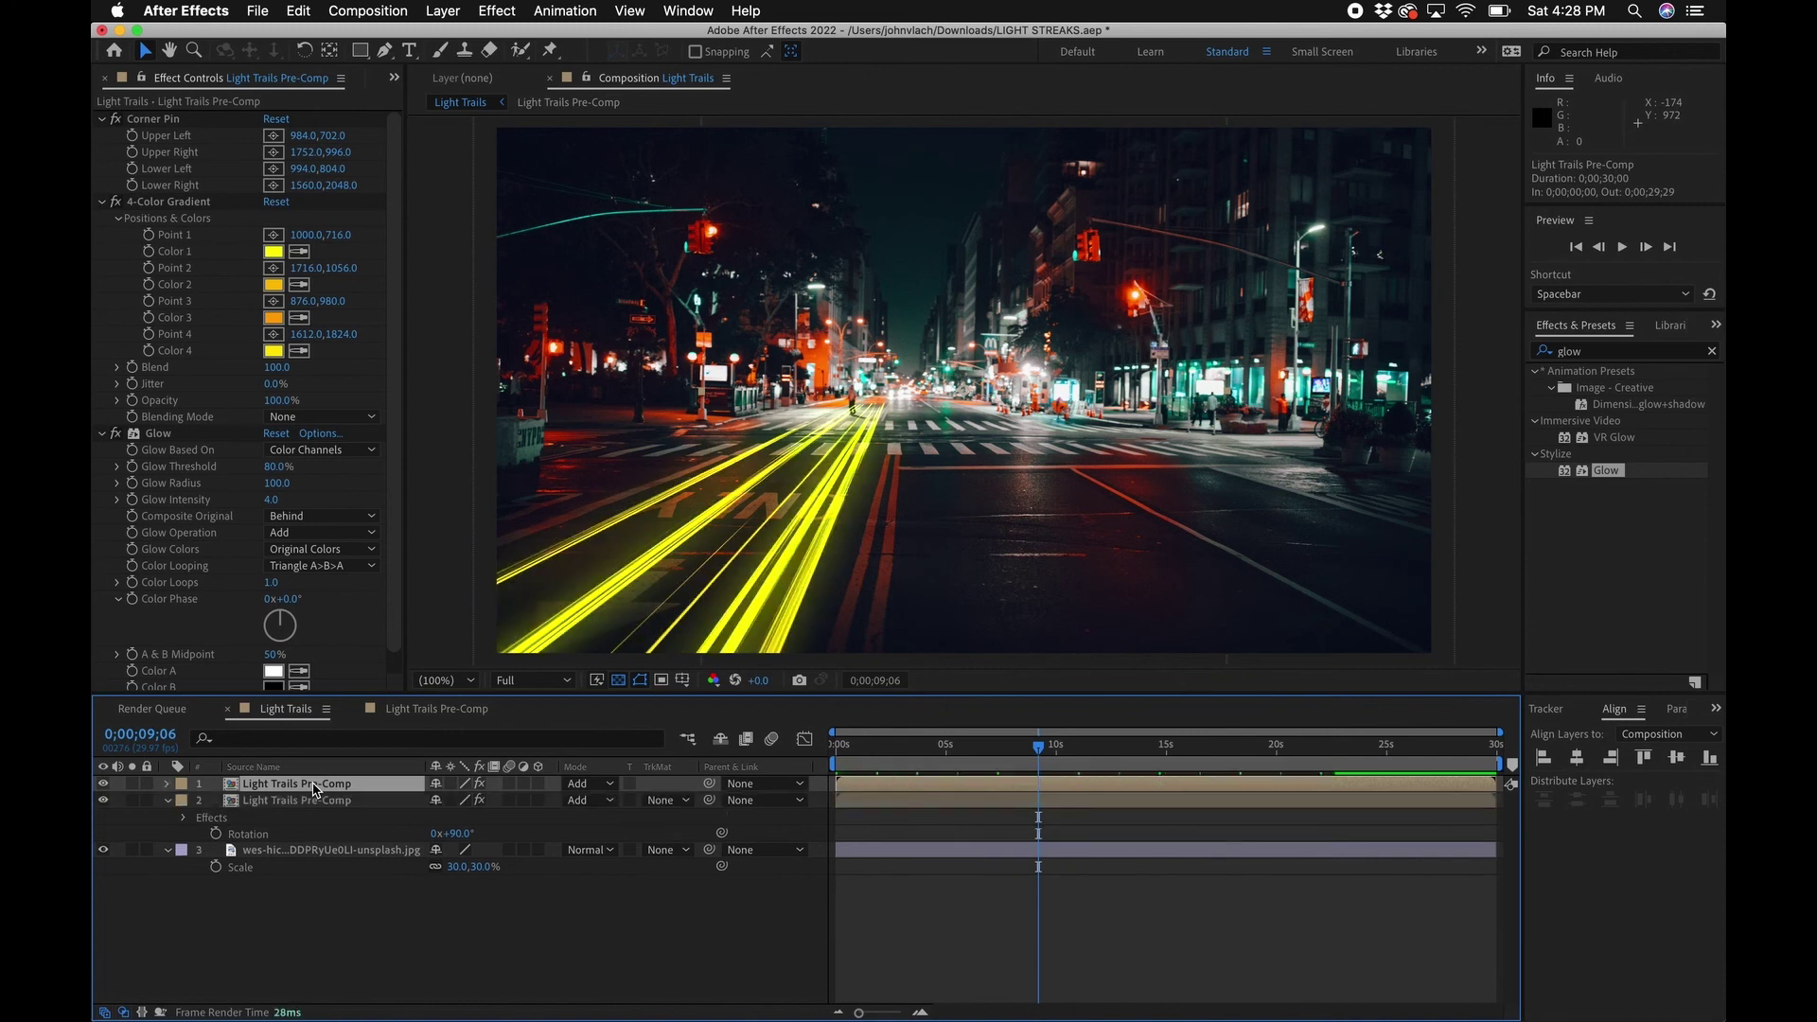
{"action": "key", "text": "r"}
{"action": "left_click", "coordinate": [460, 801]}
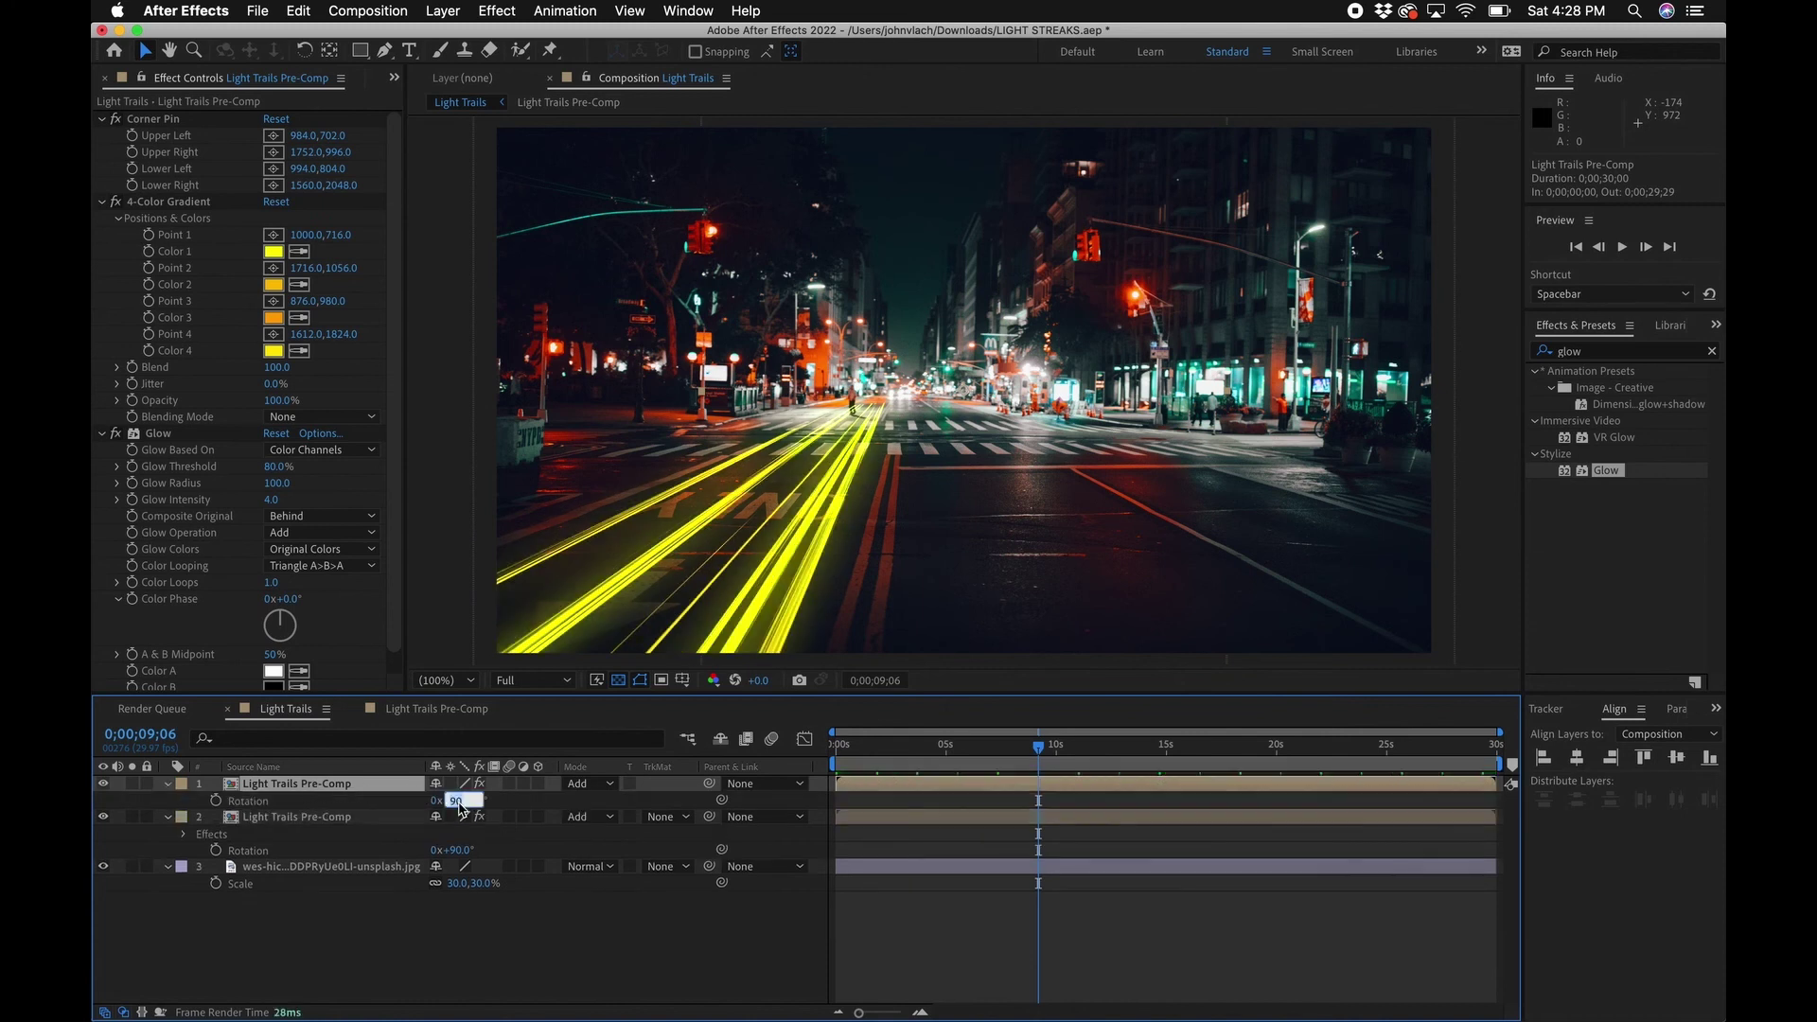
{"action": "key", "text": "Return"}
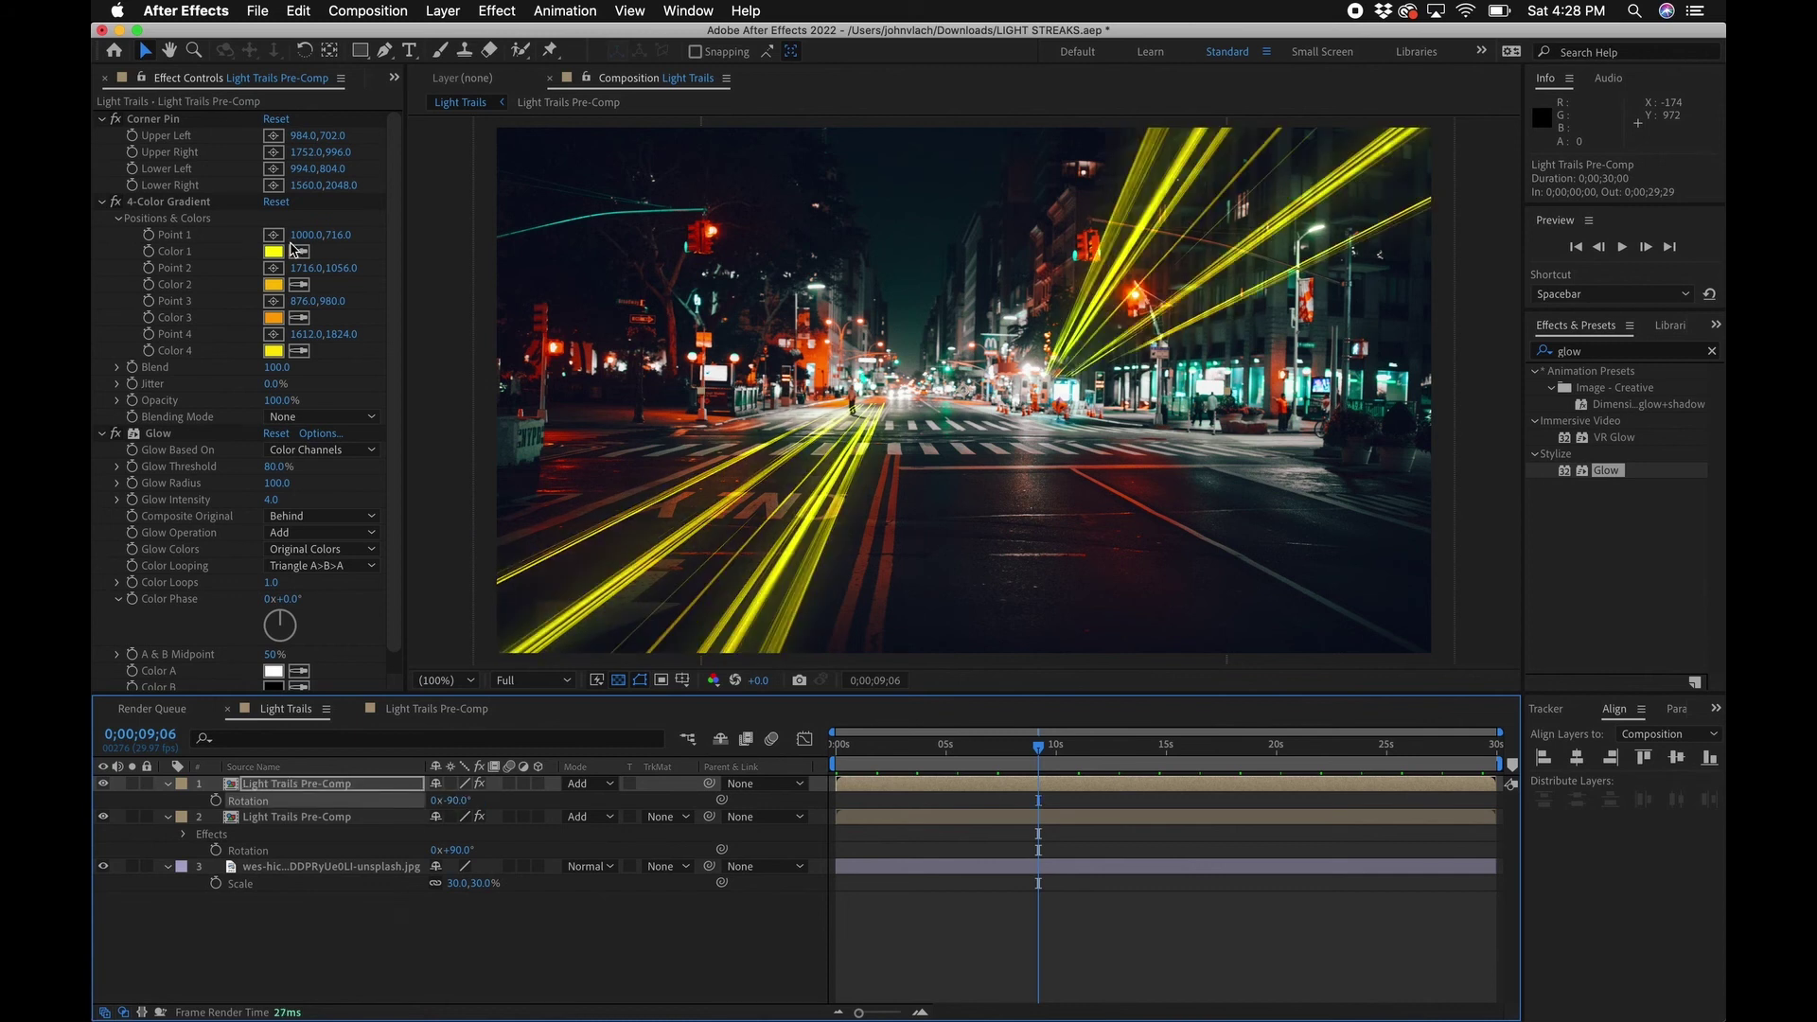
{"action": "left_click", "coordinate": [175, 120]}
{"action": "key", "text": "Delete"}
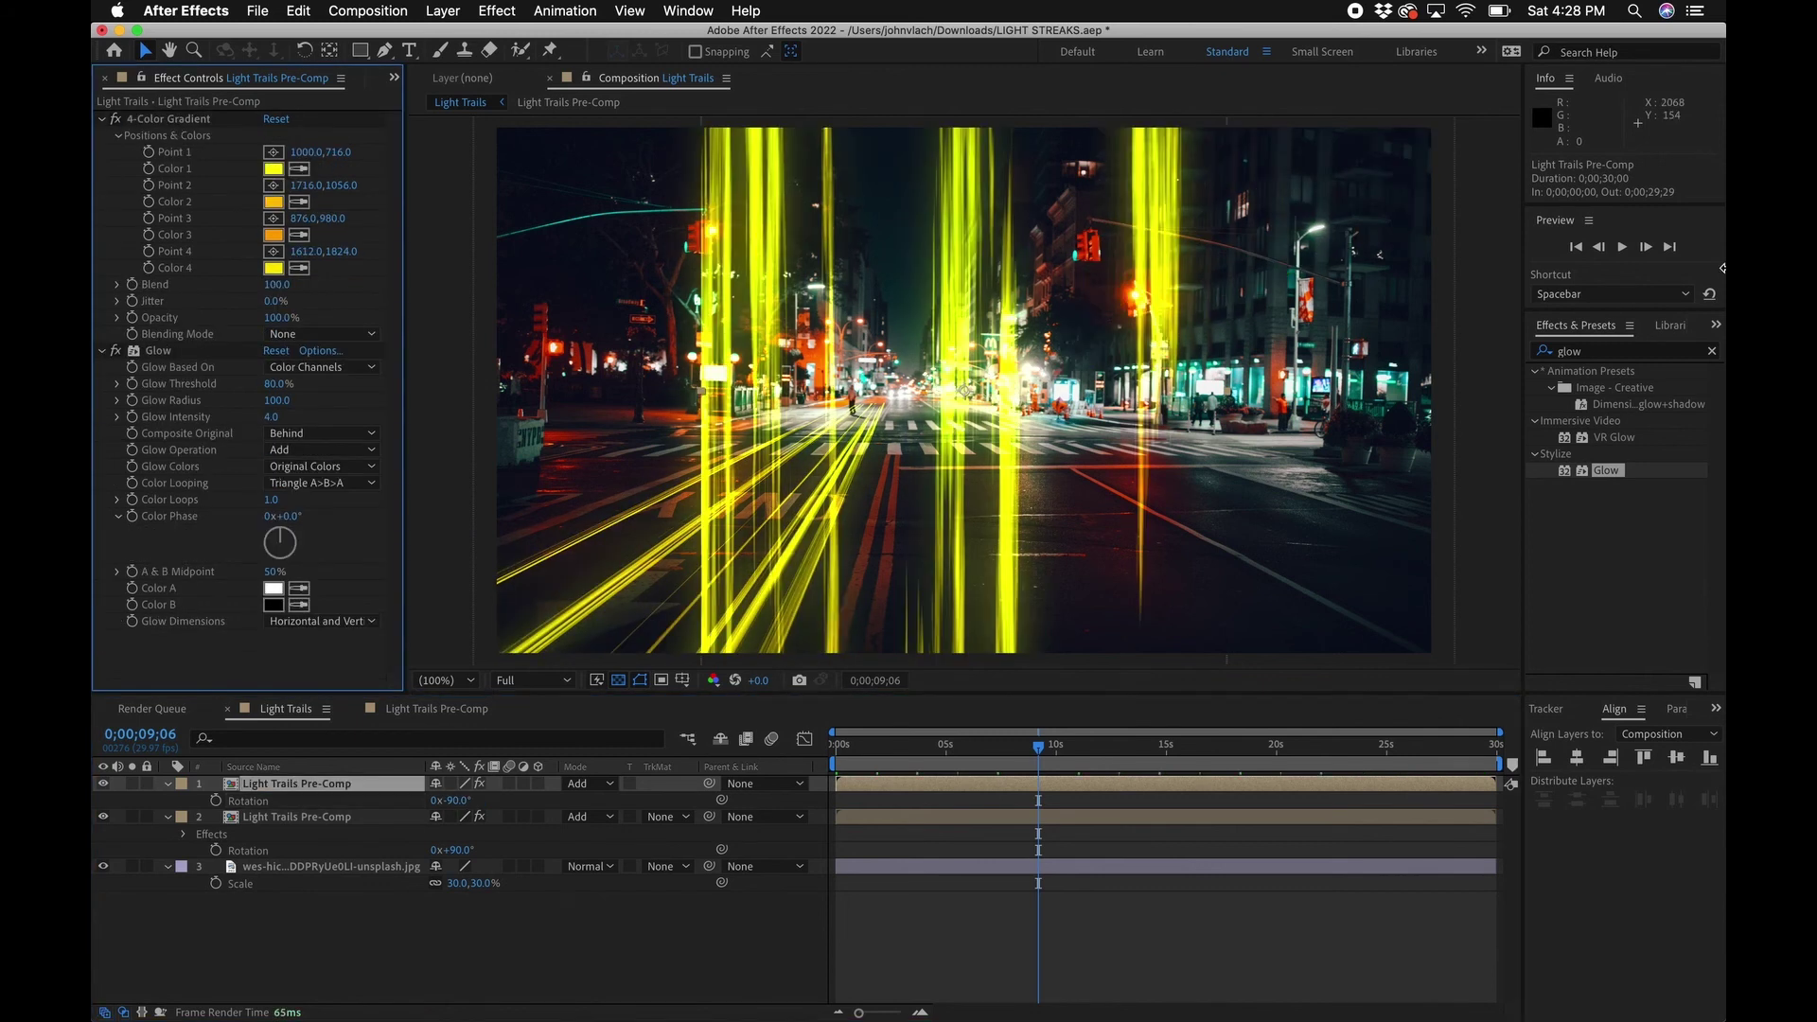
{"action": "left_click", "coordinate": [1715, 351]}
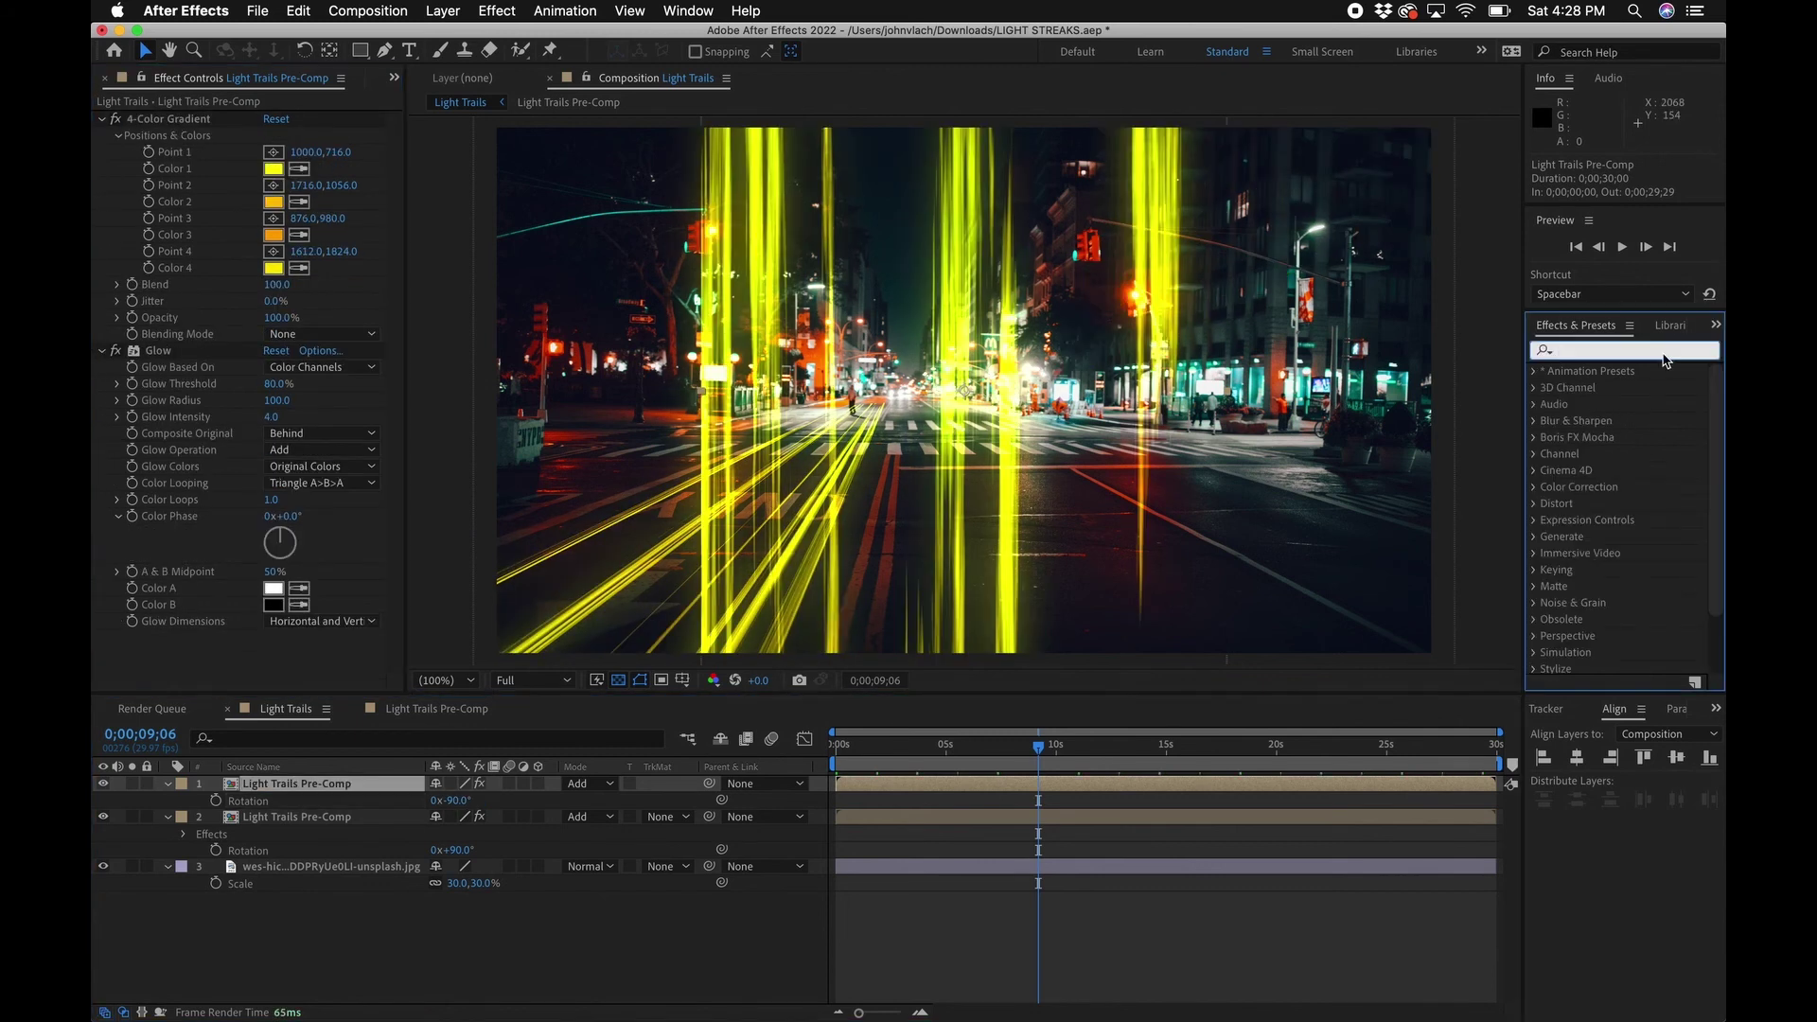
Step: Add Corner Pin to the -90° copy and pin its corners along the right-hand lanes
{"action": "type", "text": "corn"}
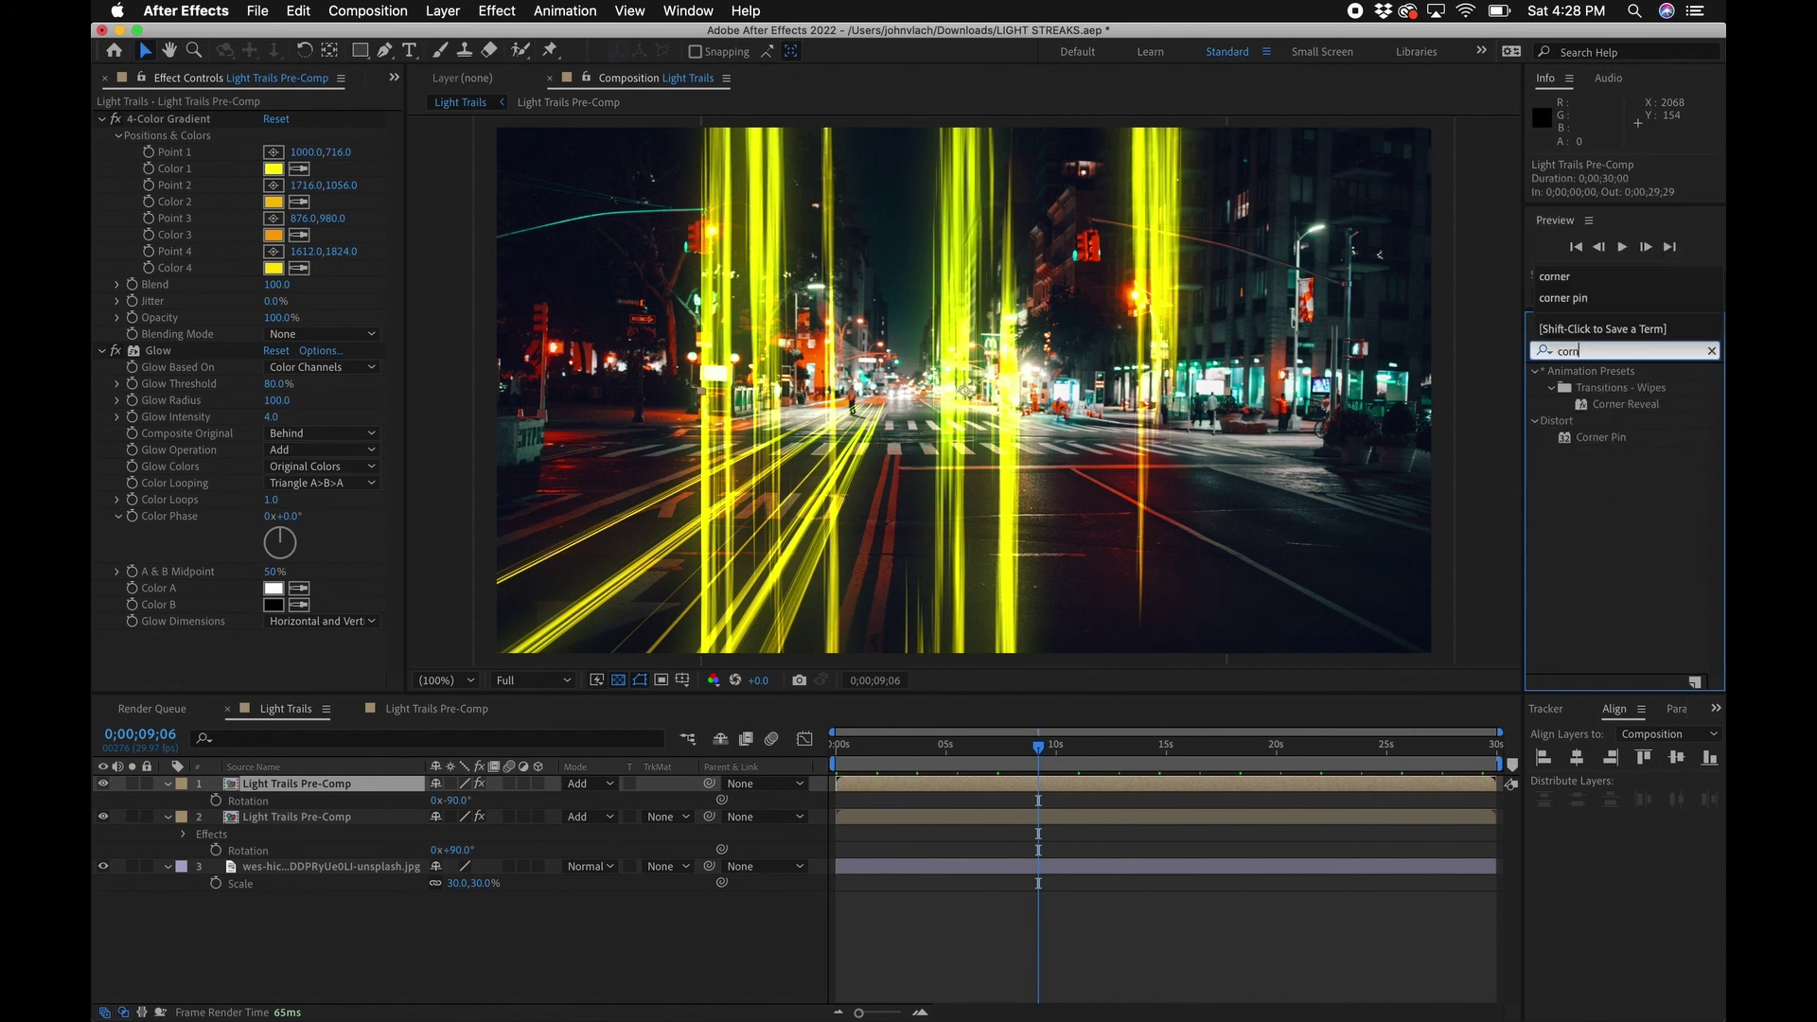
{"action": "left_click_drag", "start_coordinate": [1609, 438], "coordinate": [329, 786]}
{"action": "key", "text": "comma"}
{"action": "key", "text": "comma"}
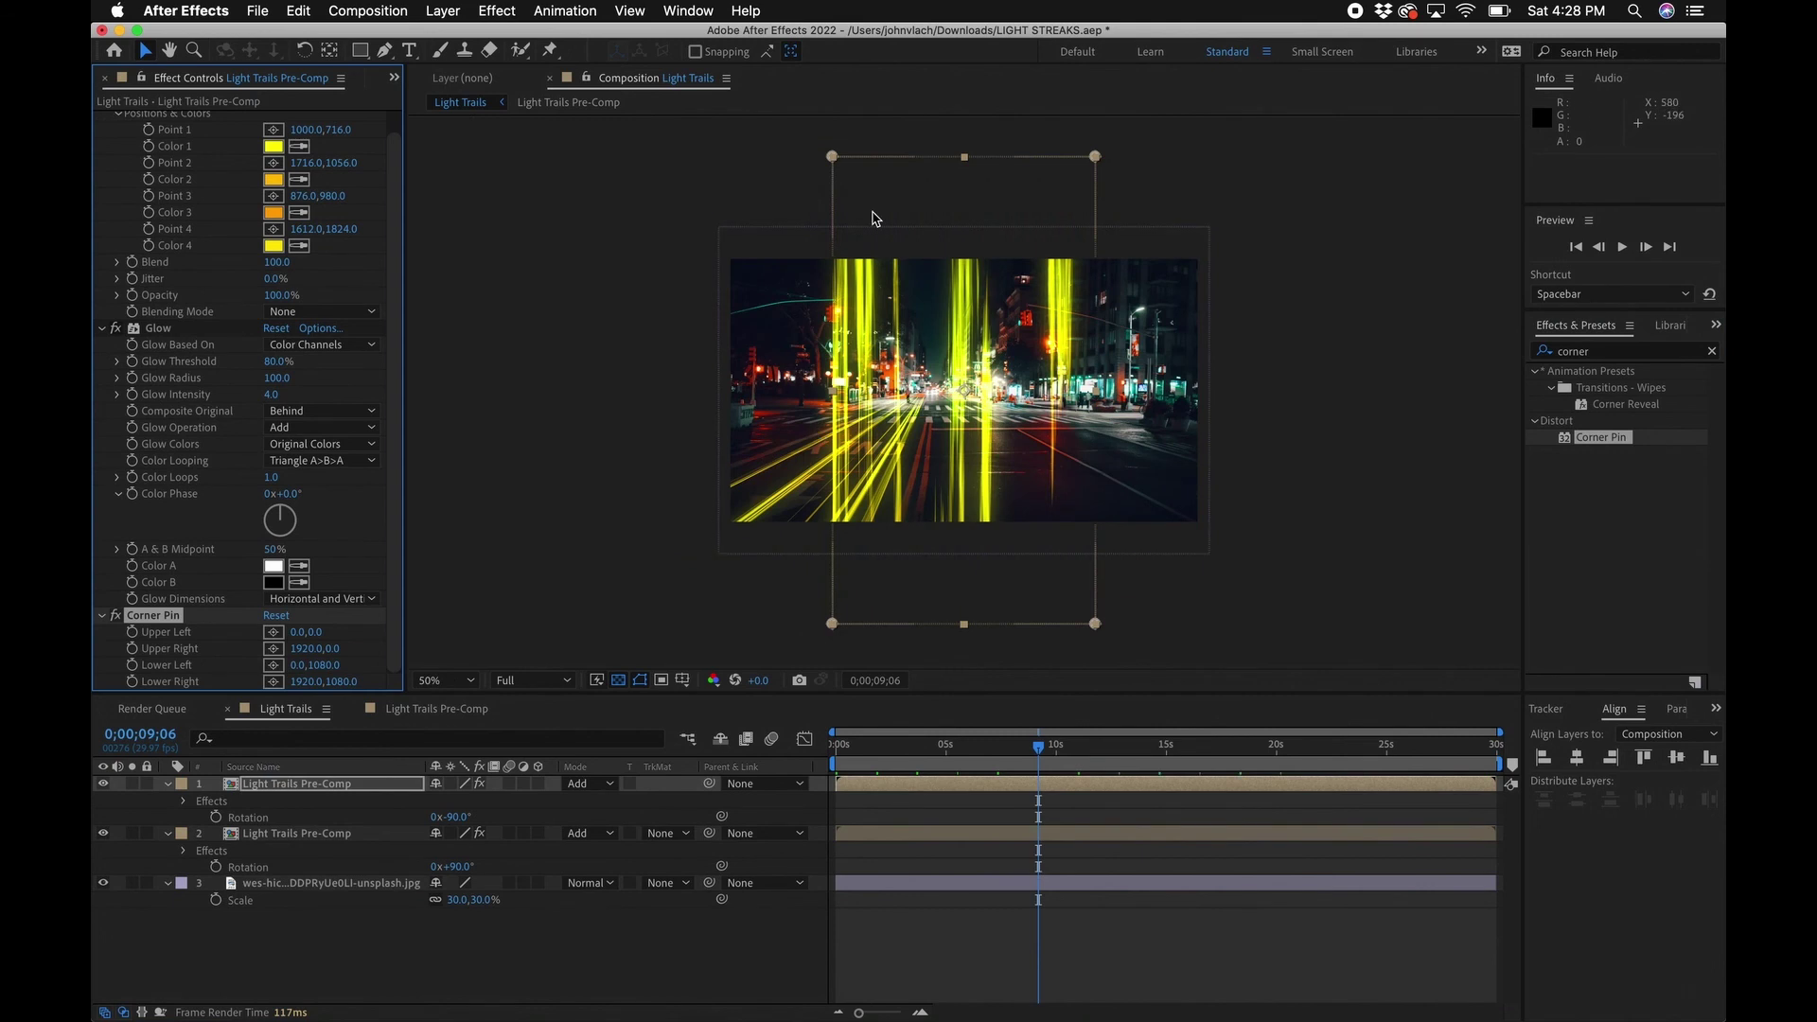
{"action": "left_click_drag", "start_coordinate": [833, 157], "coordinate": [939, 391]}
{"action": "left_click_drag", "start_coordinate": [1095, 156], "coordinate": [978, 396]}
{"action": "mouse_move", "coordinate": [1095, 624]}
{"action": "left_mouse_down"}
{"action": "mouse_move", "coordinate": [1147, 572]}
{"action": "mouse_move", "coordinate": [1262, 524]}
{"action": "mouse_move", "coordinate": [1148, 554]}
{"action": "mouse_move", "coordinate": [1157, 537]}
{"action": "left_mouse_up"}
{"action": "mouse_move", "coordinate": [837, 632]}
{"action": "left_mouse_down"}
{"action": "mouse_move", "coordinate": [978, 580]}
{"action": "mouse_move", "coordinate": [961, 587]}
{"action": "left_mouse_up"}
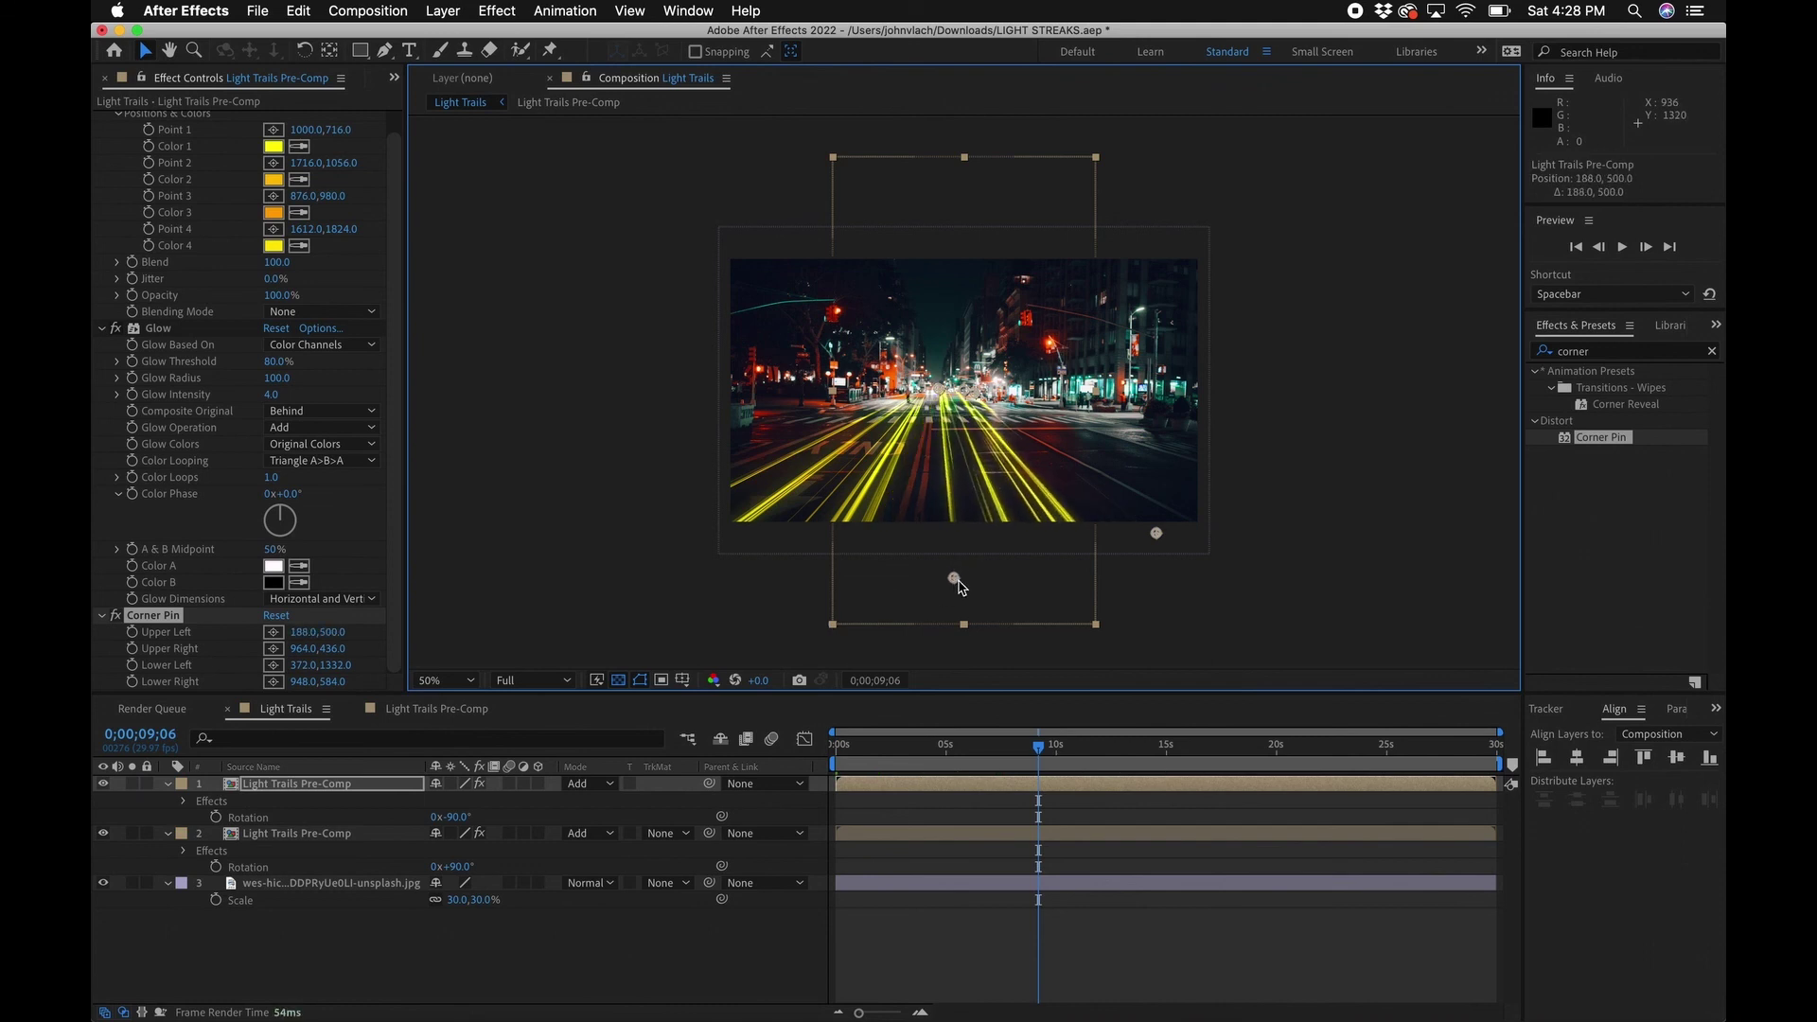
{"action": "left_click", "coordinate": [609, 954]}
{"action": "key", "text": "slash"}
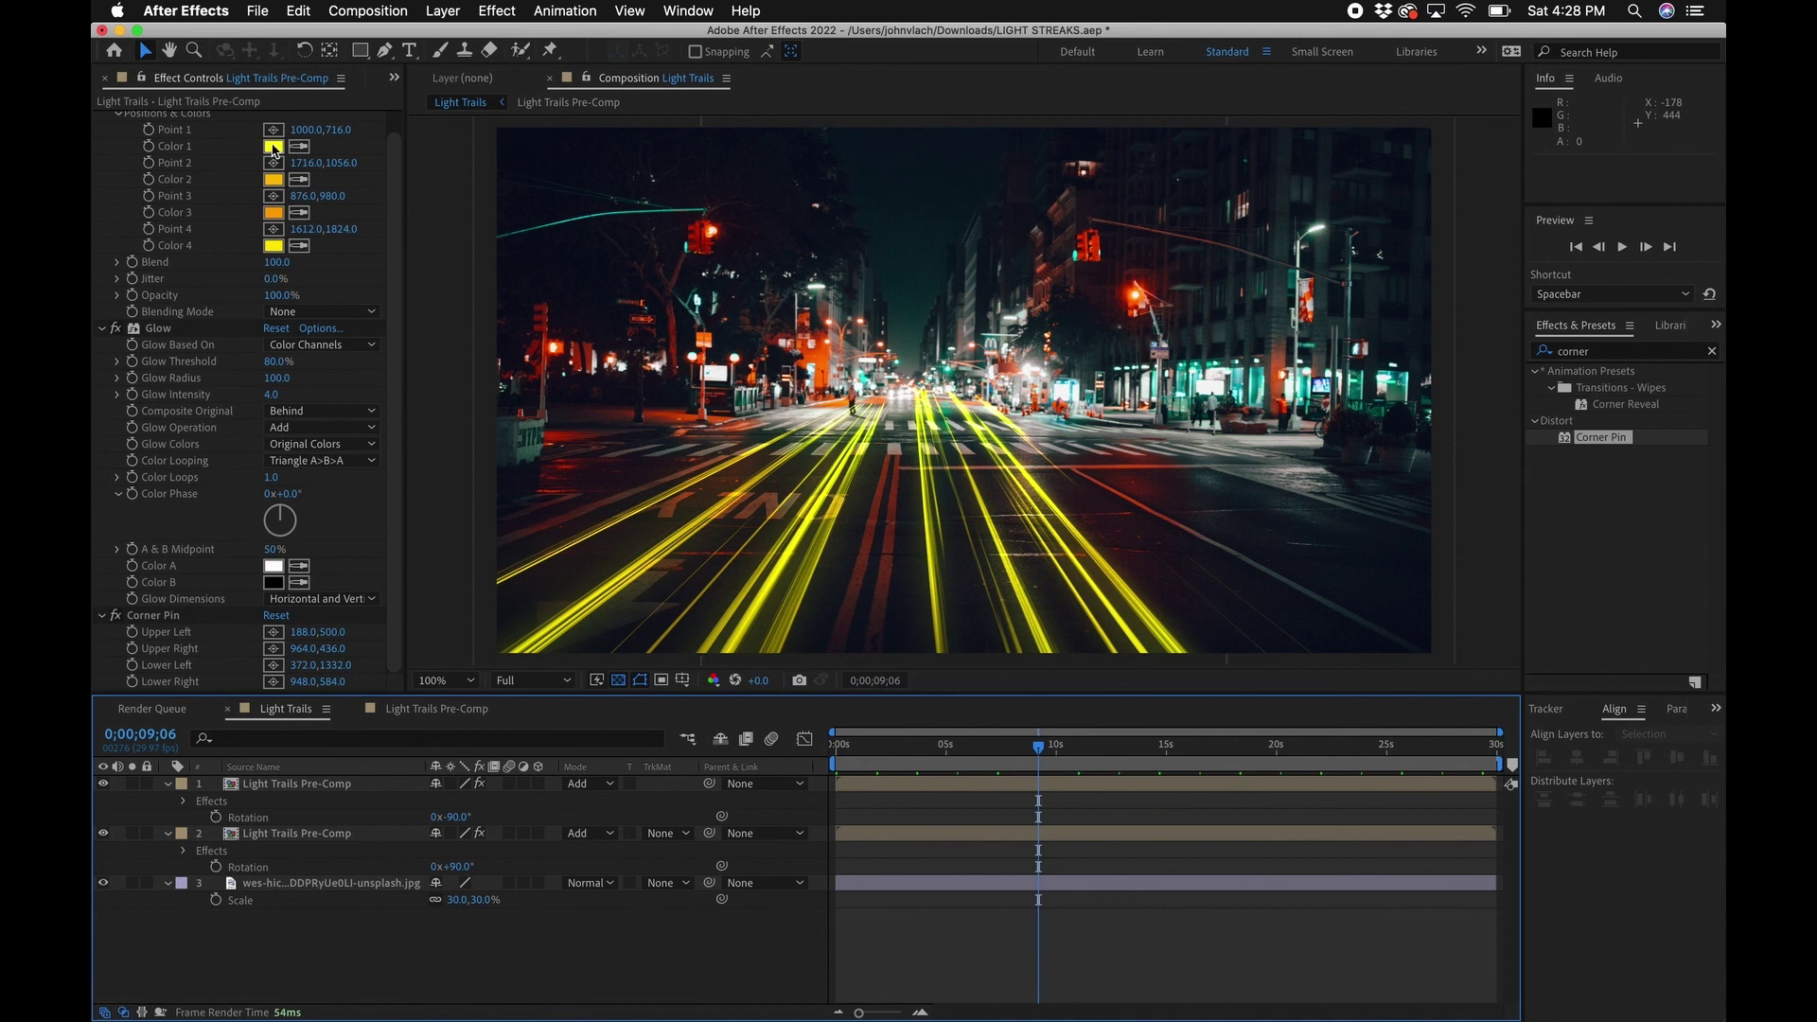
Step: Move the copy's Corner Pin above 4-Color Gradient and make Color 1 red (FF0033)
{"action": "left_click", "coordinate": [325, 791]}
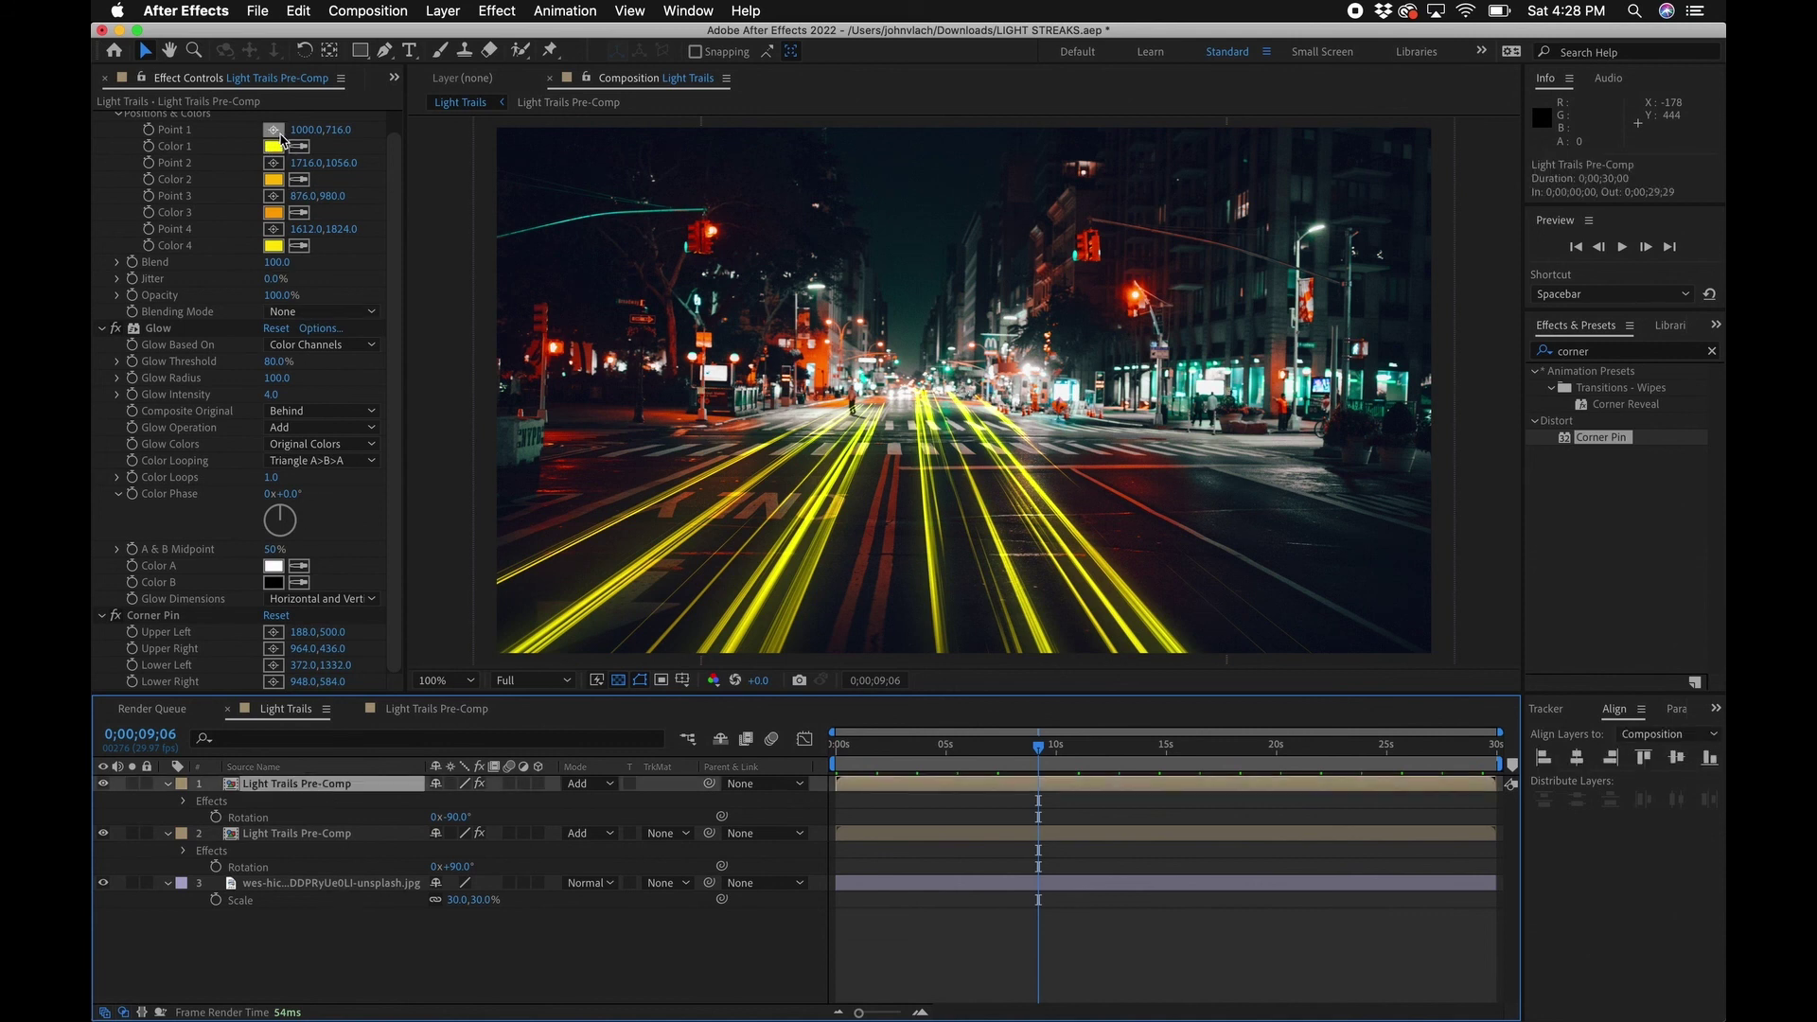
{"action": "left_click_drag", "start_coordinate": [152, 616], "coordinate": [200, 123]}
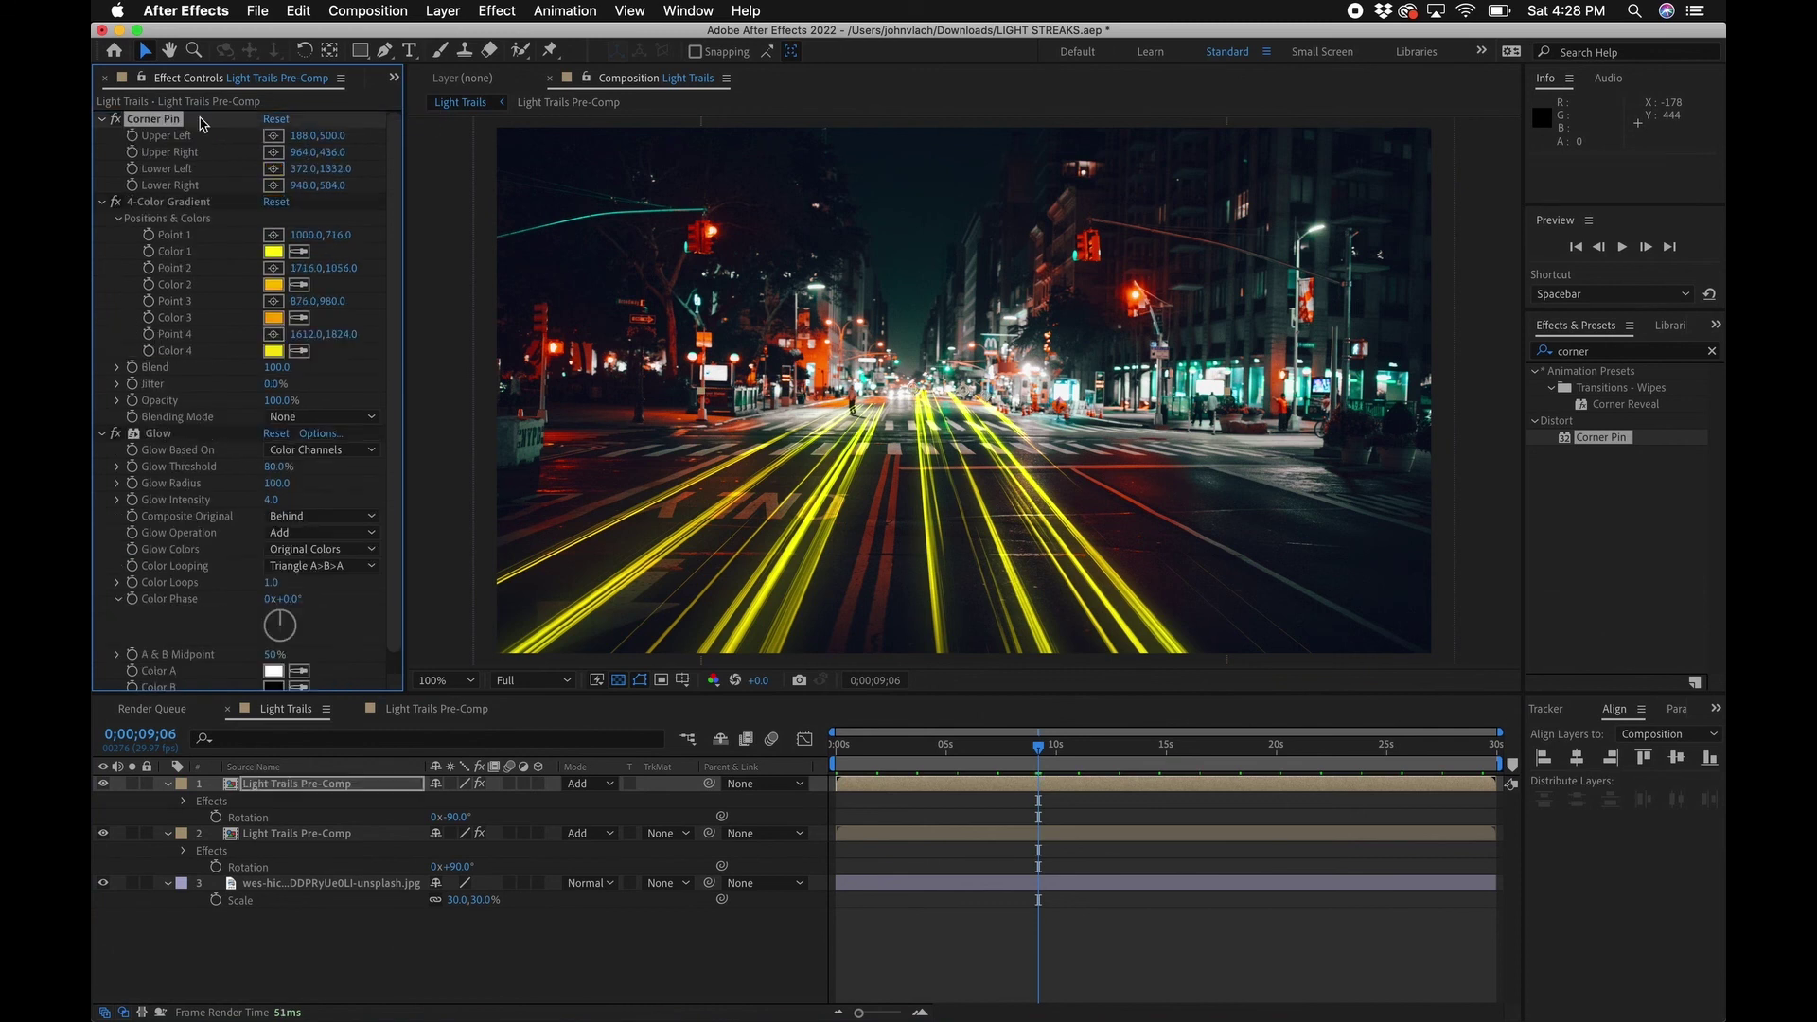
{"action": "left_click", "coordinate": [273, 251]}
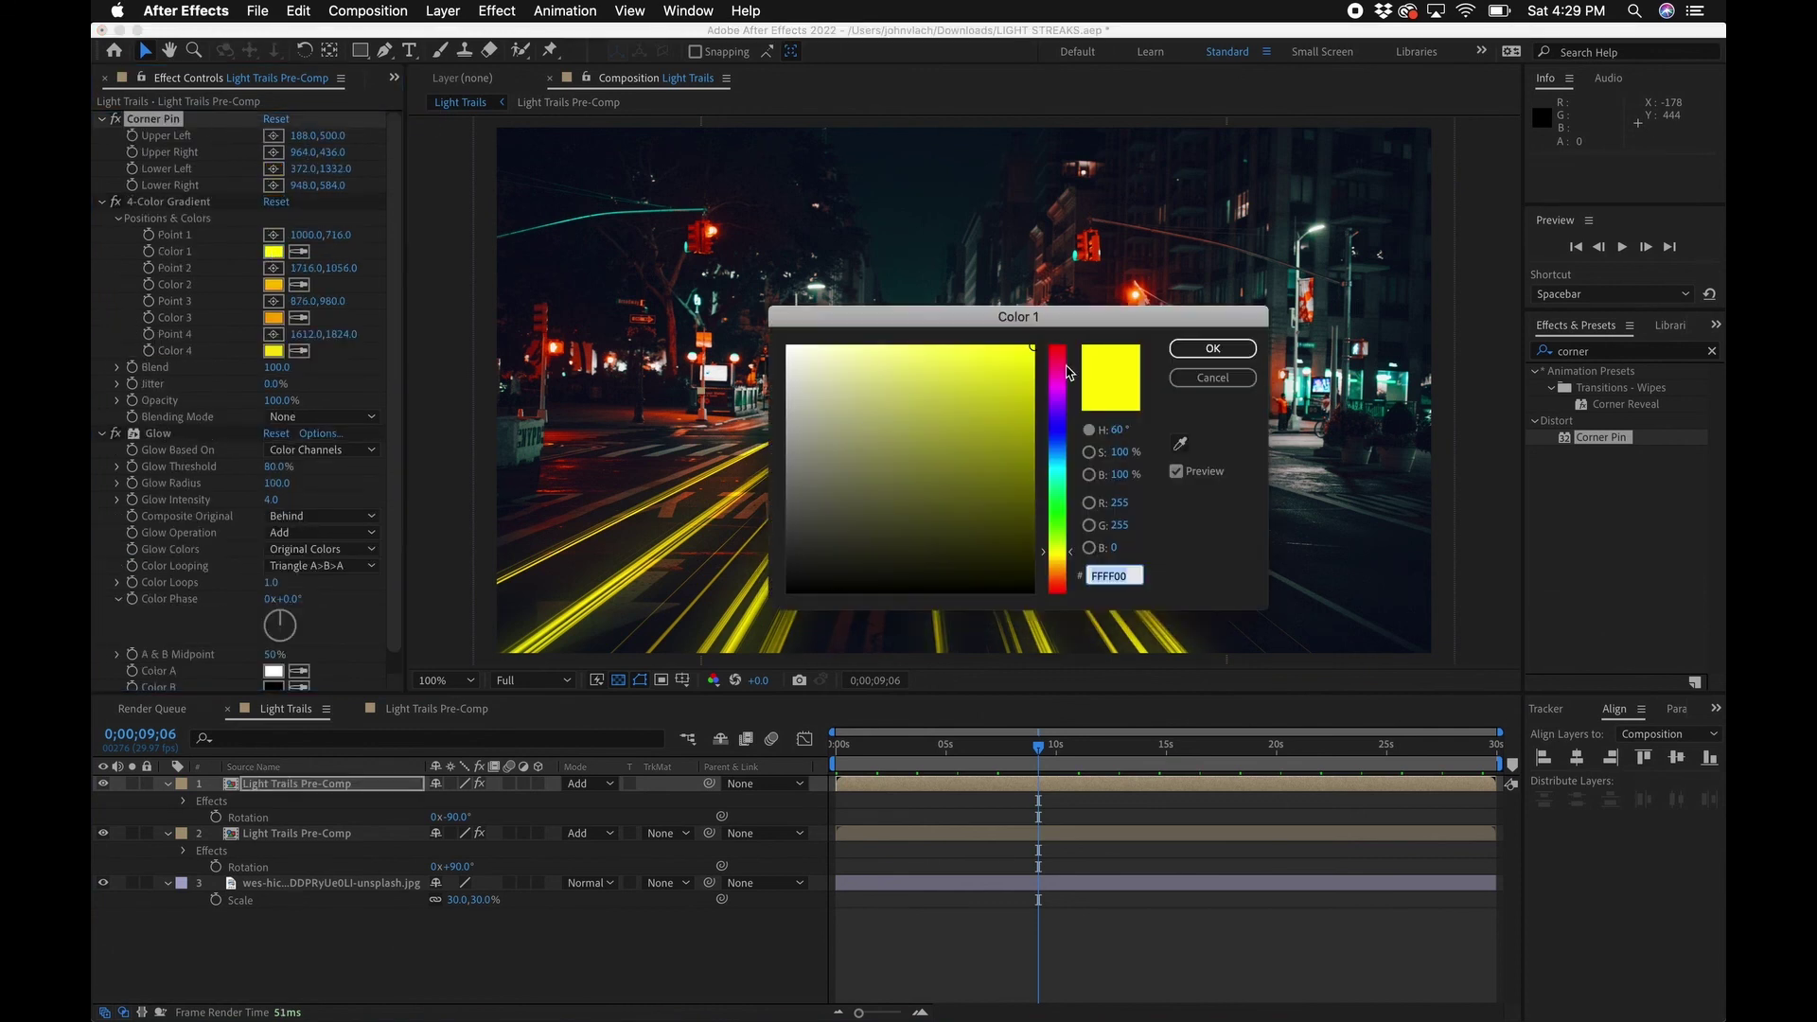
{"action": "left_click_drag", "start_coordinate": [1067, 371], "coordinate": [1066, 358]}
{"action": "left_click", "coordinate": [1212, 348]}
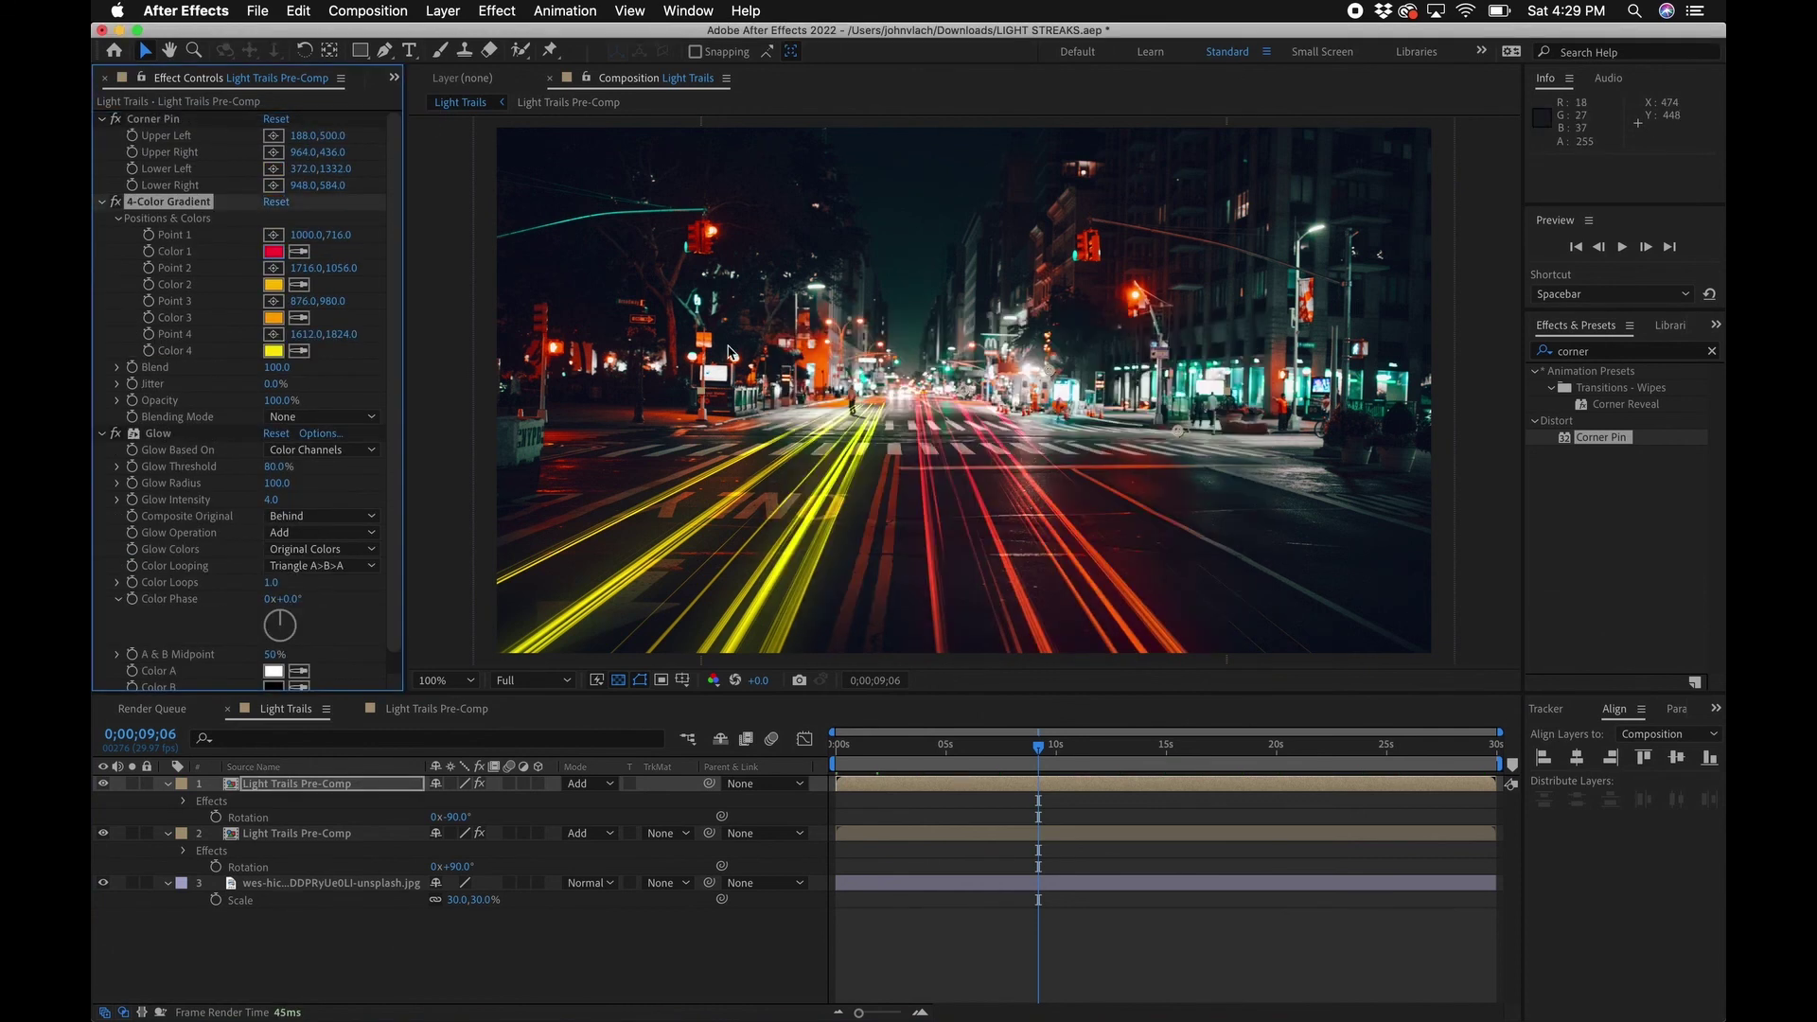
{"action": "left_click_drag", "start_coordinate": [1043, 742], "coordinate": [1330, 743]}
{"action": "left_click_drag", "start_coordinate": [1067, 745], "coordinate": [739, 757]}
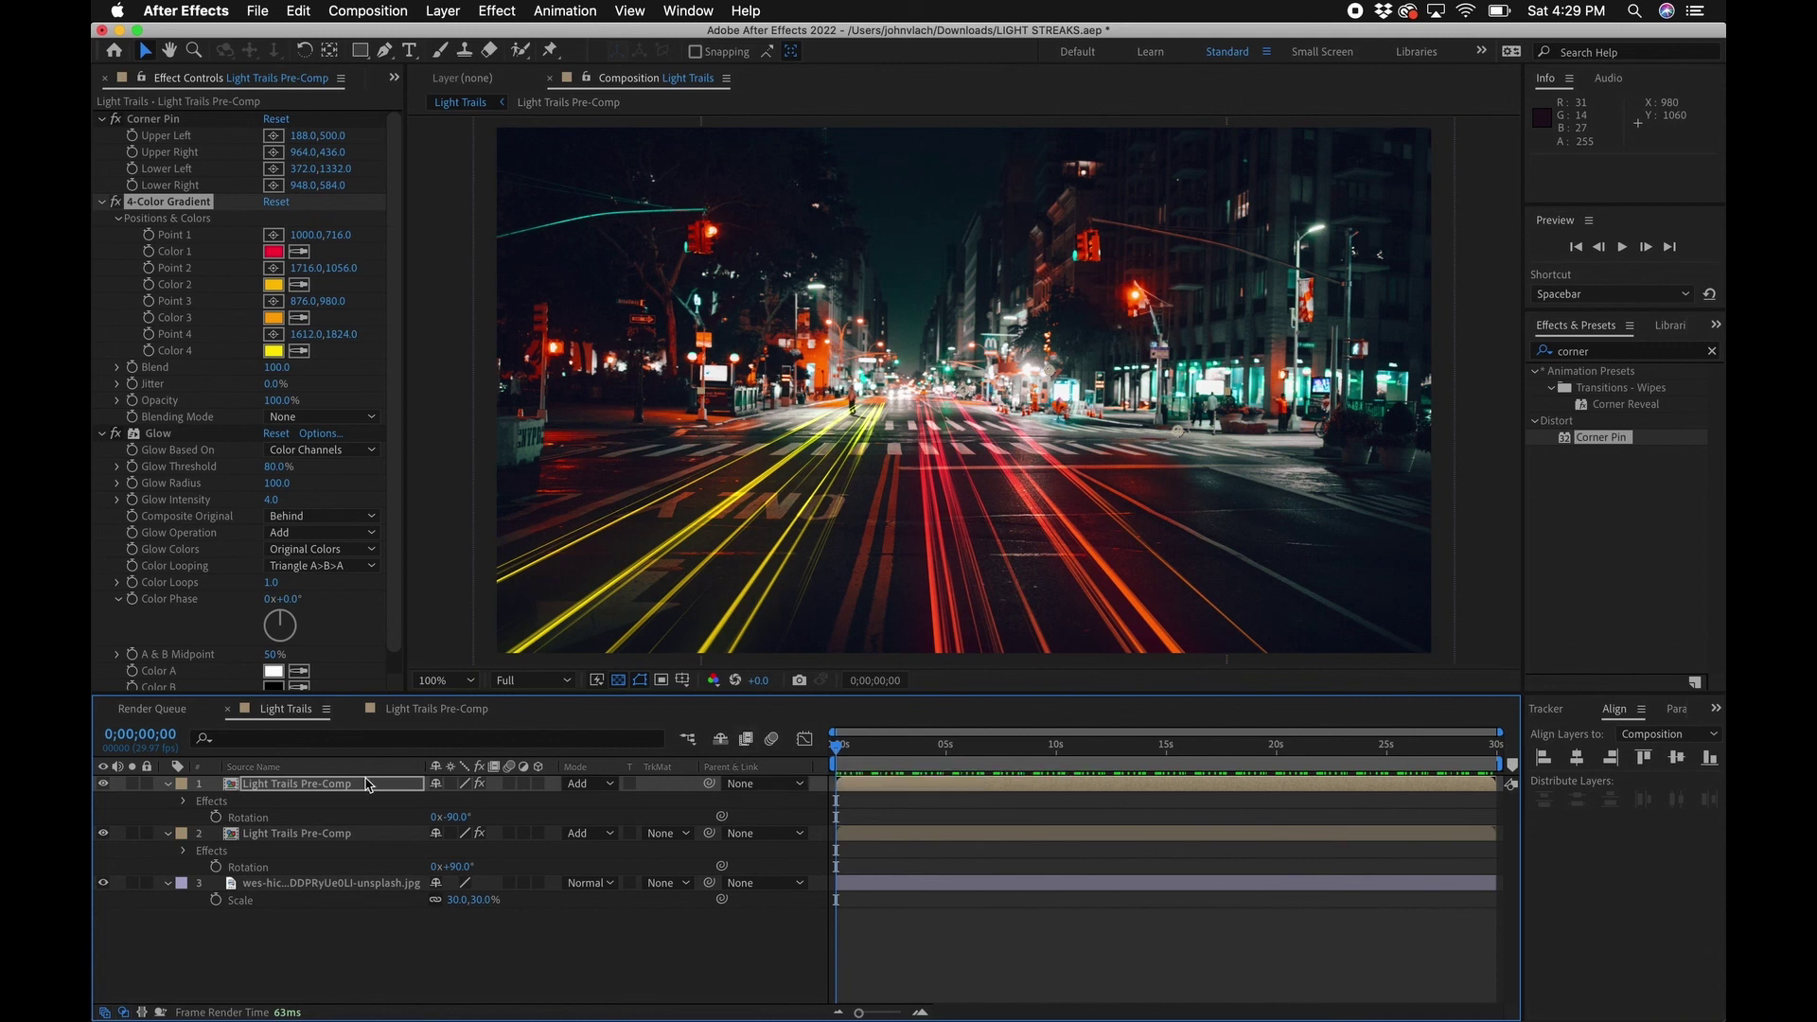
Step: At 200% zoom, nudge the red streaks' Corner Pin Upper Right to 936,432 and Lower Right to 939,547
{"action": "key", "text": "period"}
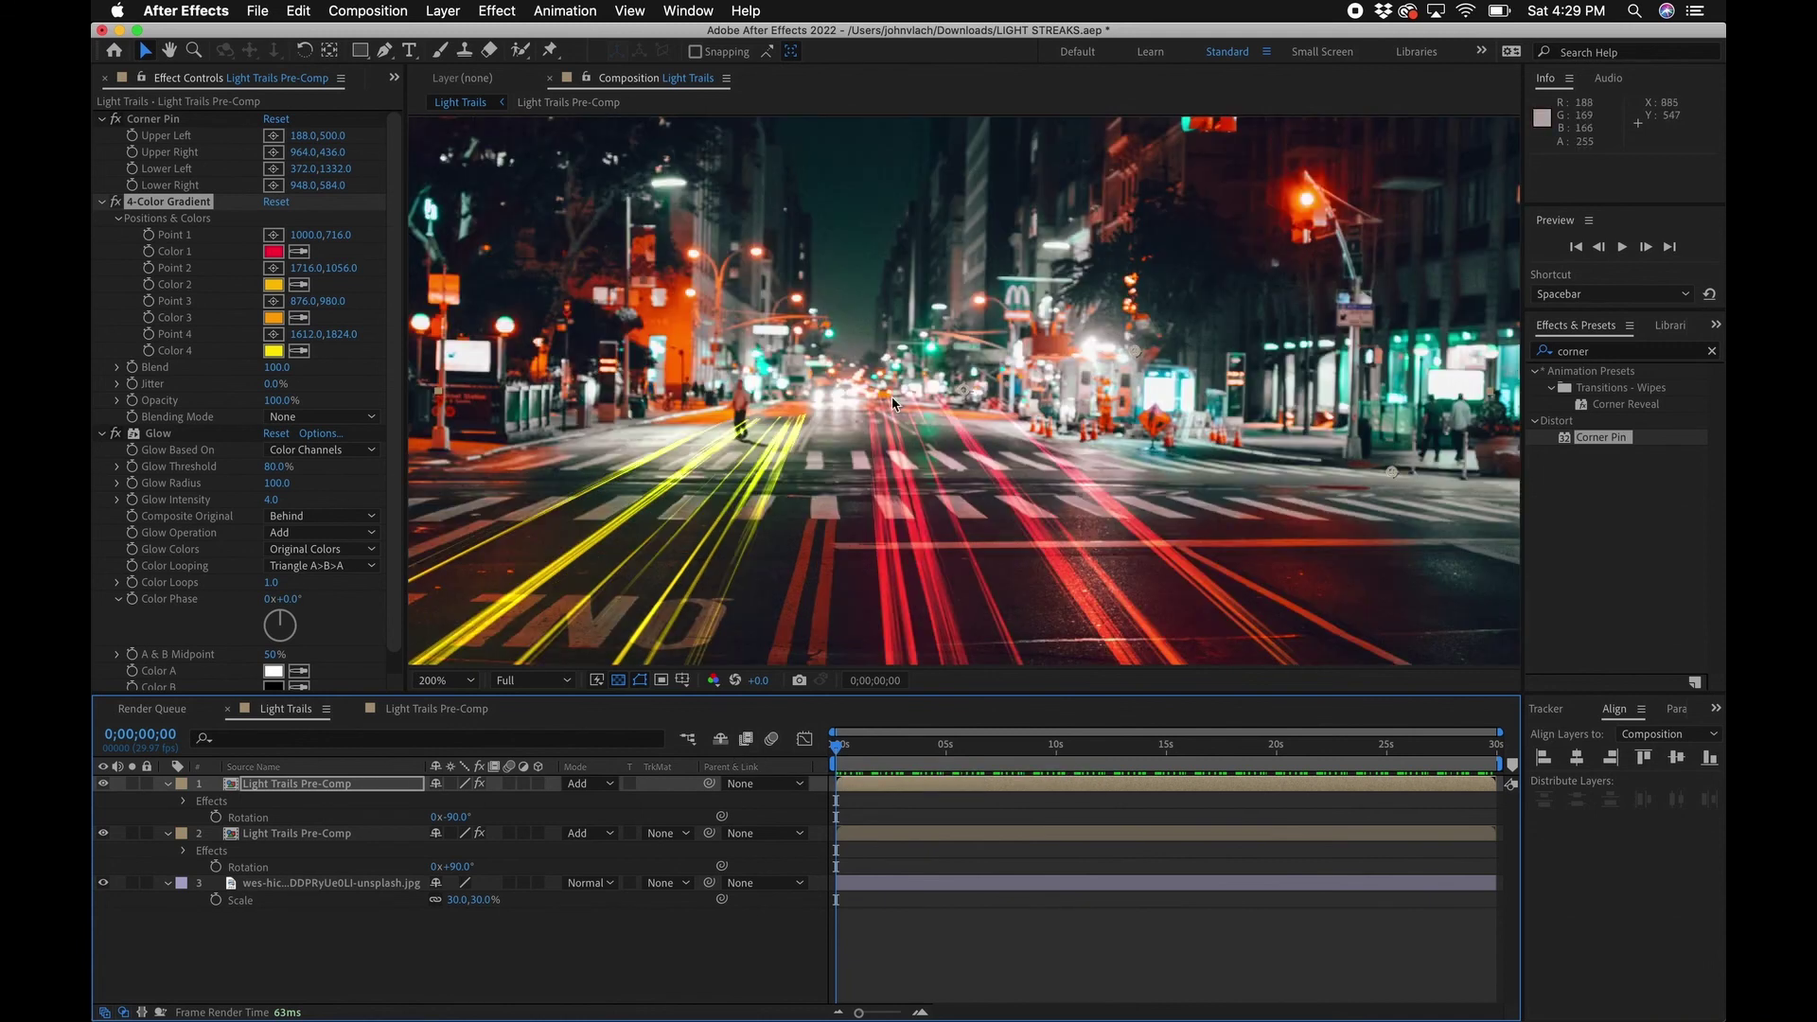
{"action": "left_click", "coordinate": [159, 120]}
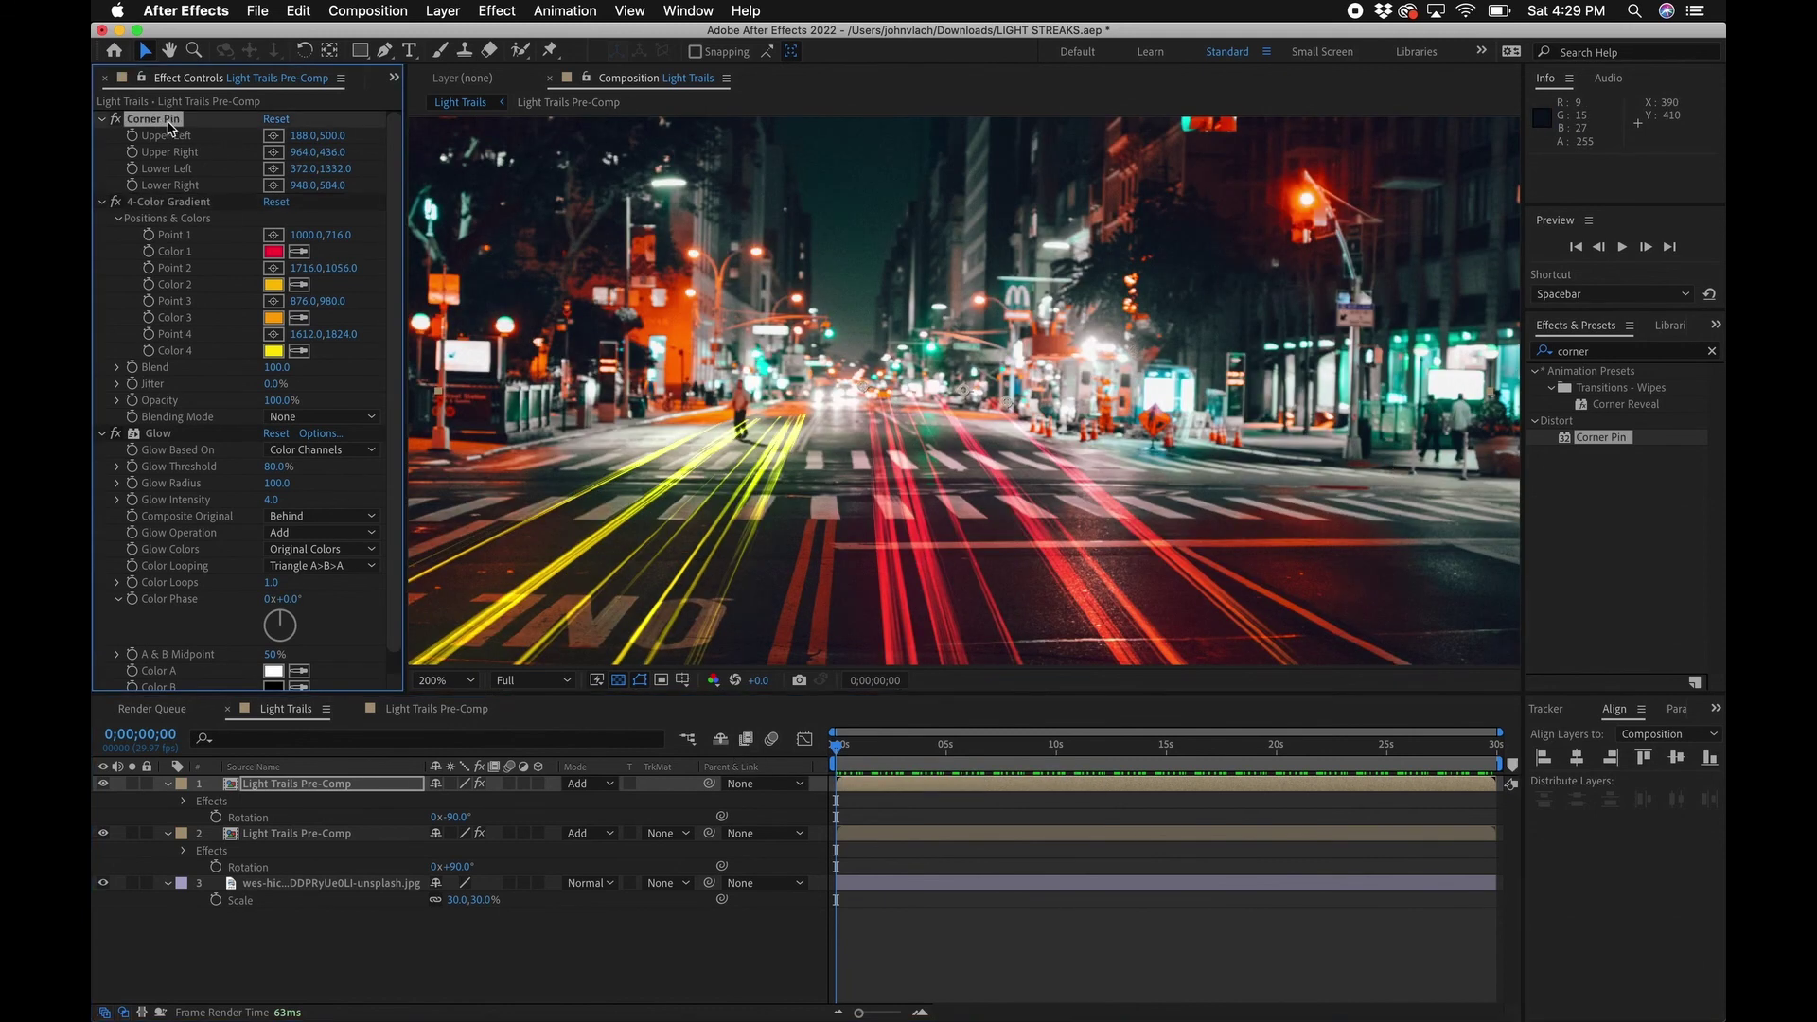
{"action": "left_click_drag", "start_coordinate": [967, 396], "coordinate": [972, 413]}
{"action": "left_click_drag", "start_coordinate": [865, 397], "coordinate": [862, 424]}
{"action": "scroll", "coordinate": [880, 492], "scroll_direction": "down", "scroll_amount": 3}
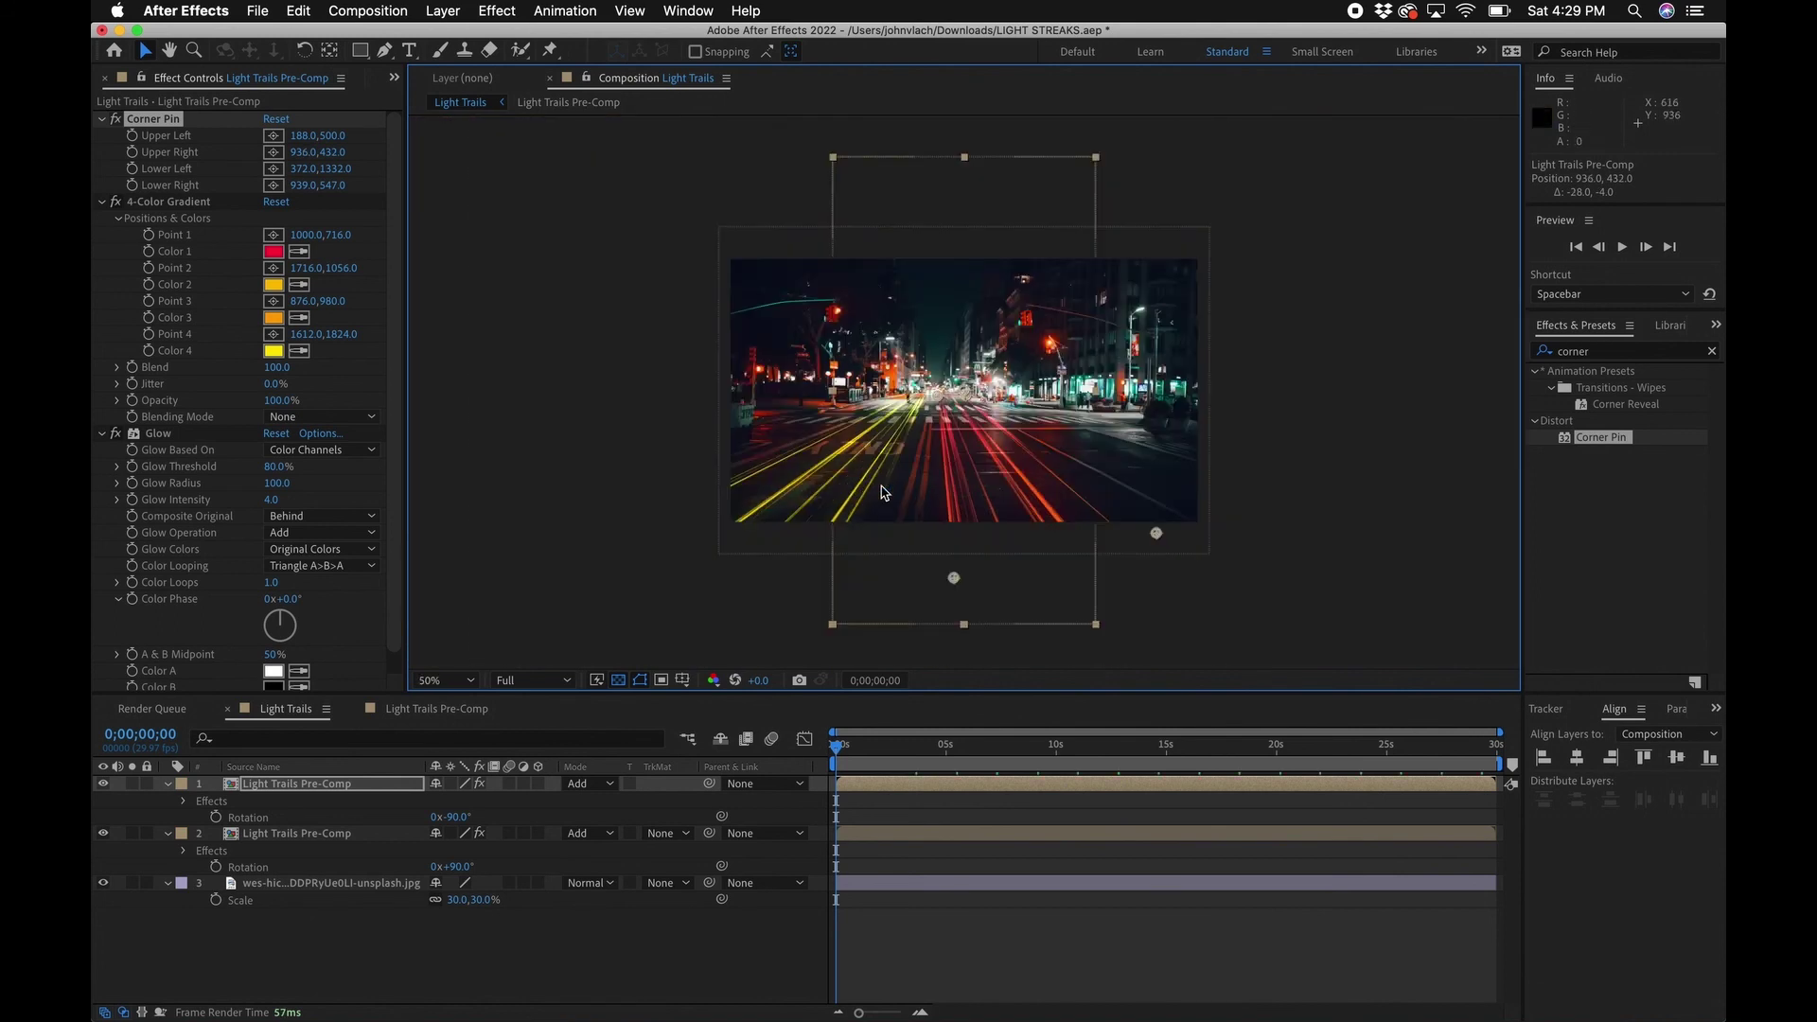
{"action": "key", "text": "/"}
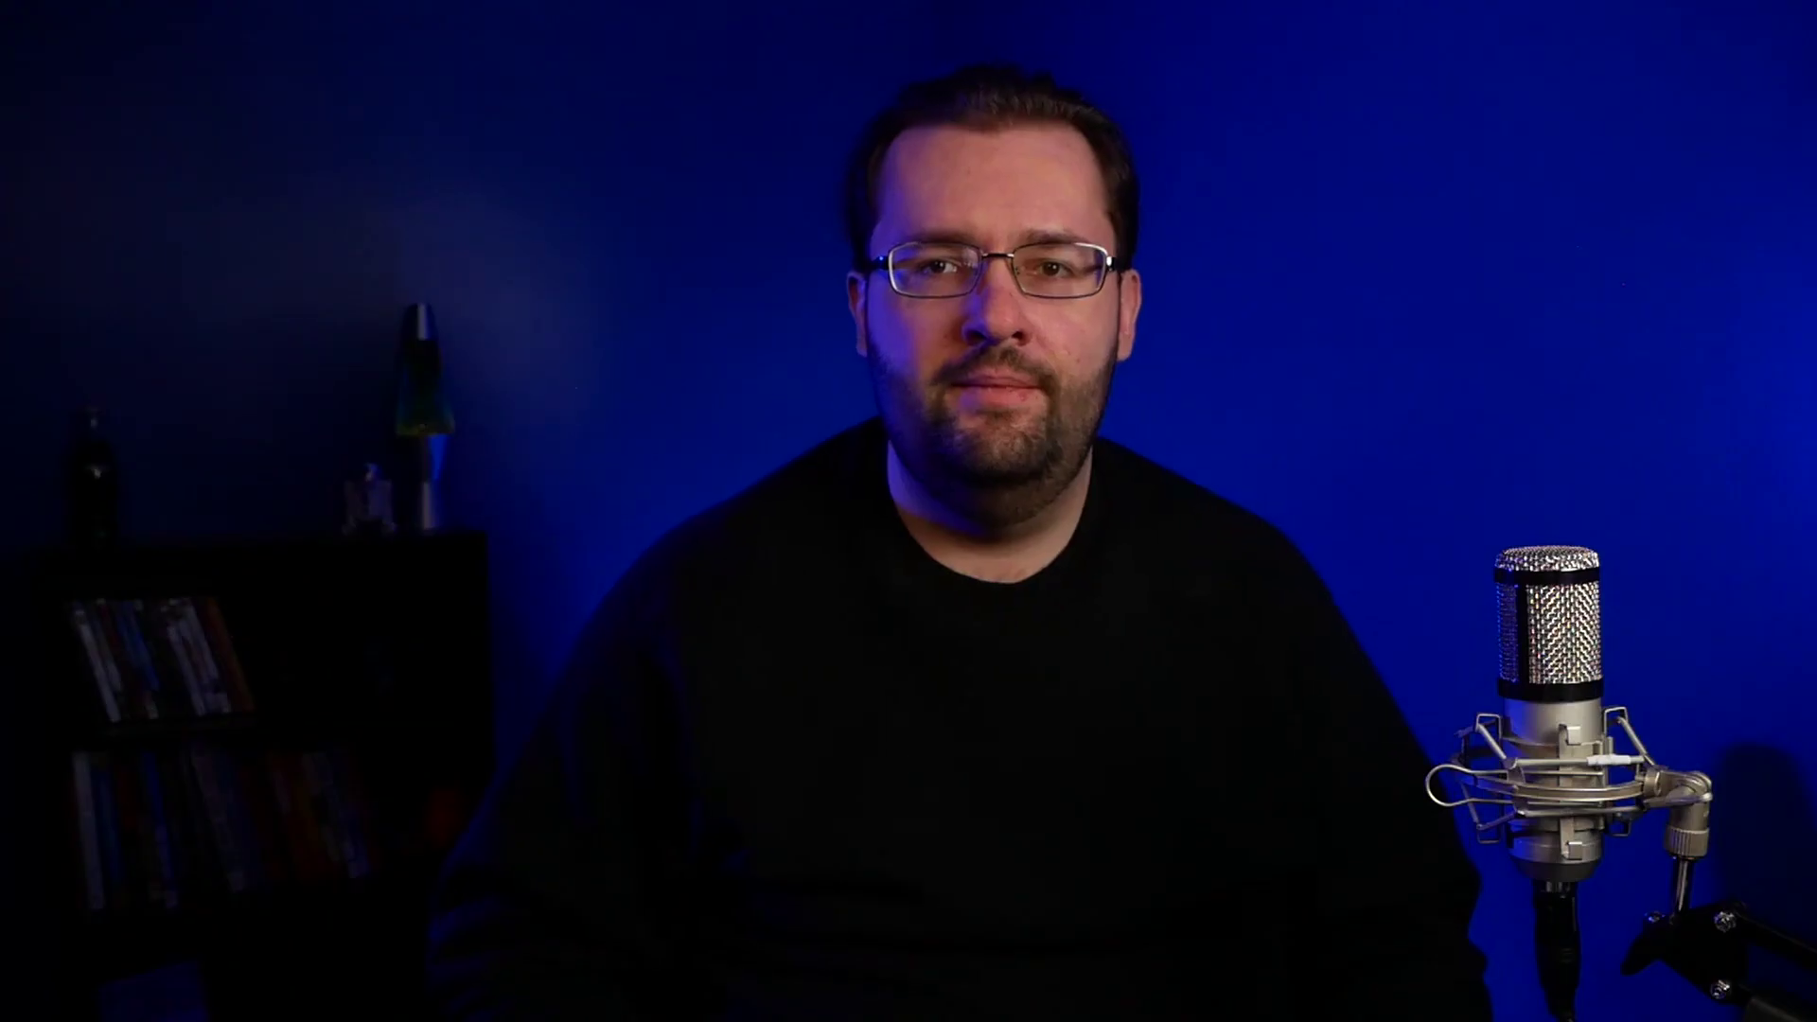